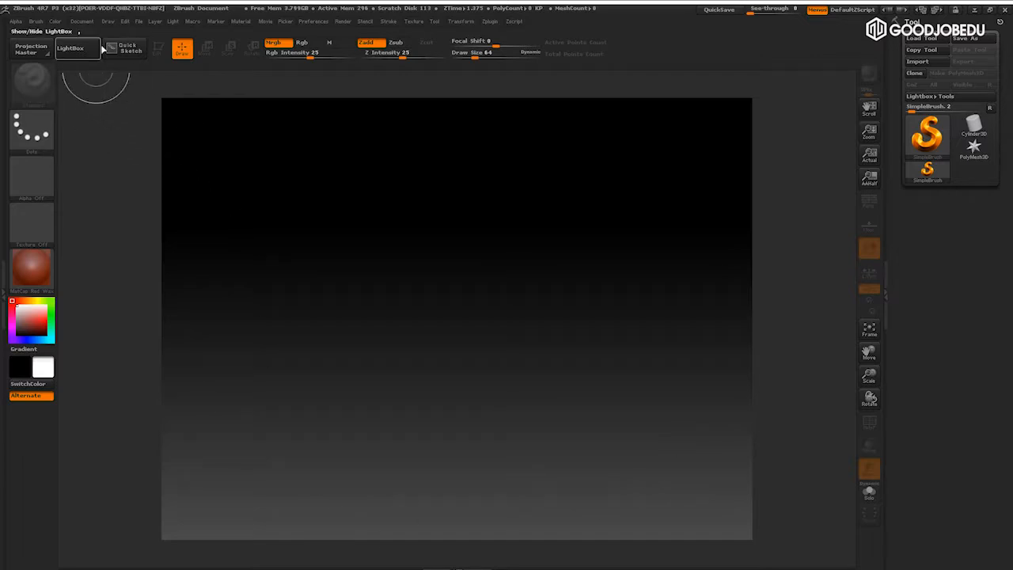
# Double the document size so the canvas fills the workspace
pyautogui.click(83, 20)
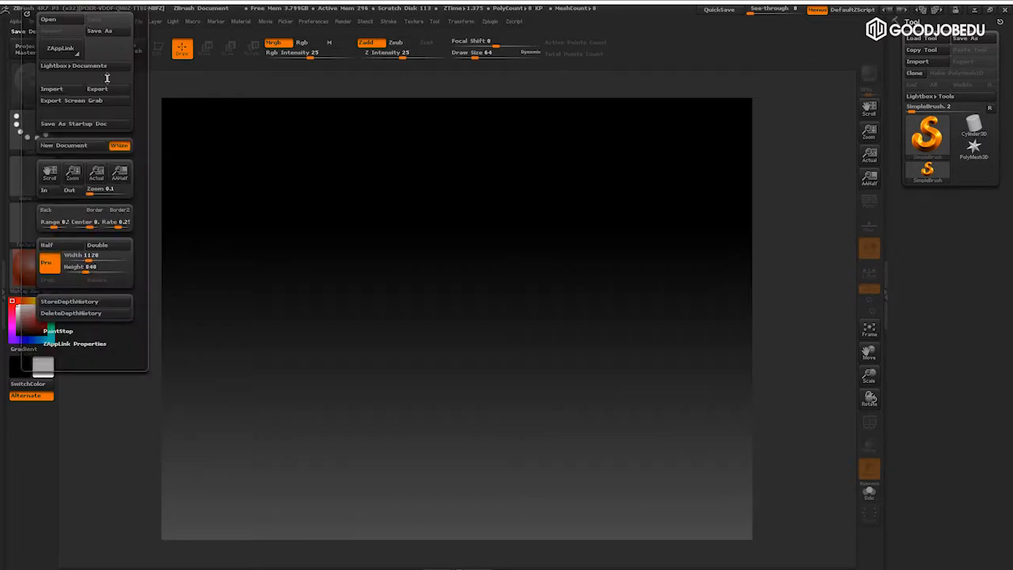
pyautogui.click(114, 248)
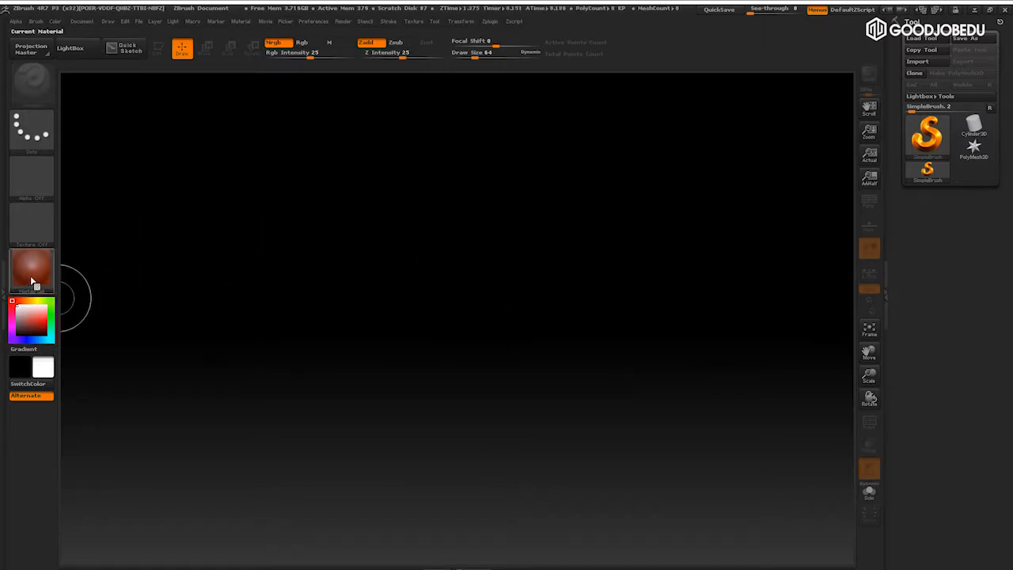
# Change the current material from the standard materials to BasicMaterial
pyautogui.moveTo(33, 277)
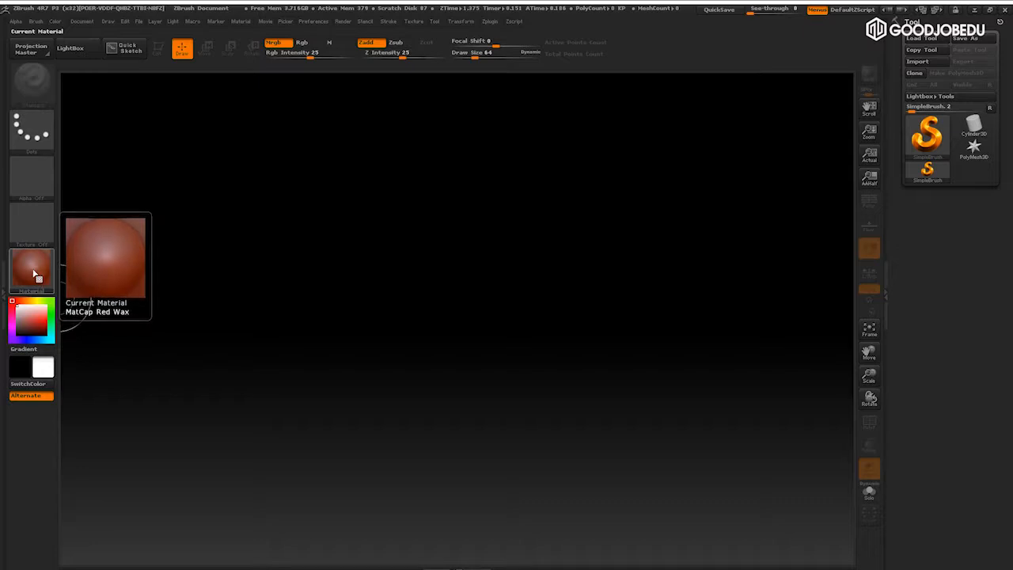
pyautogui.click(32, 273)
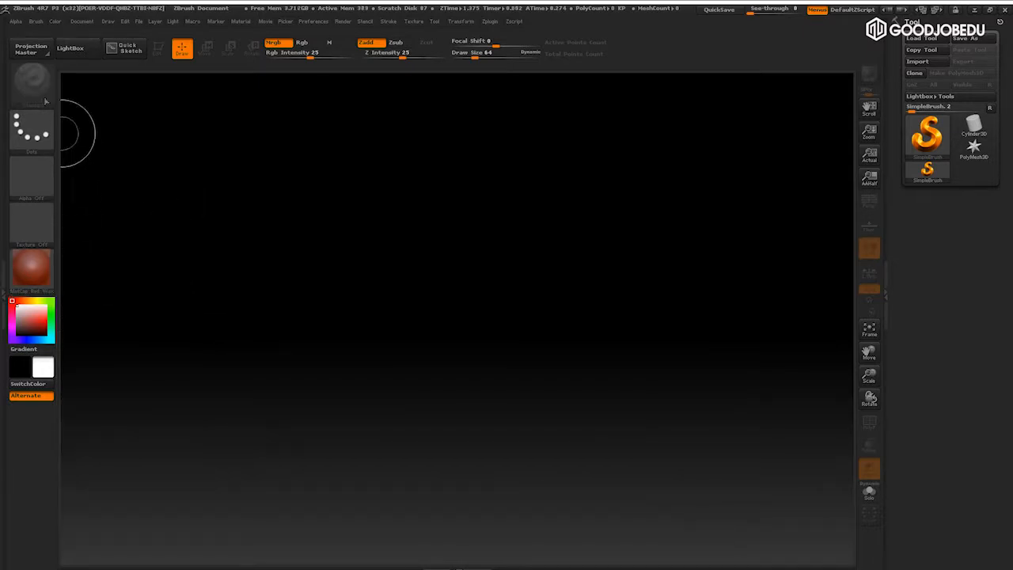
pyautogui.moveTo(39, 89)
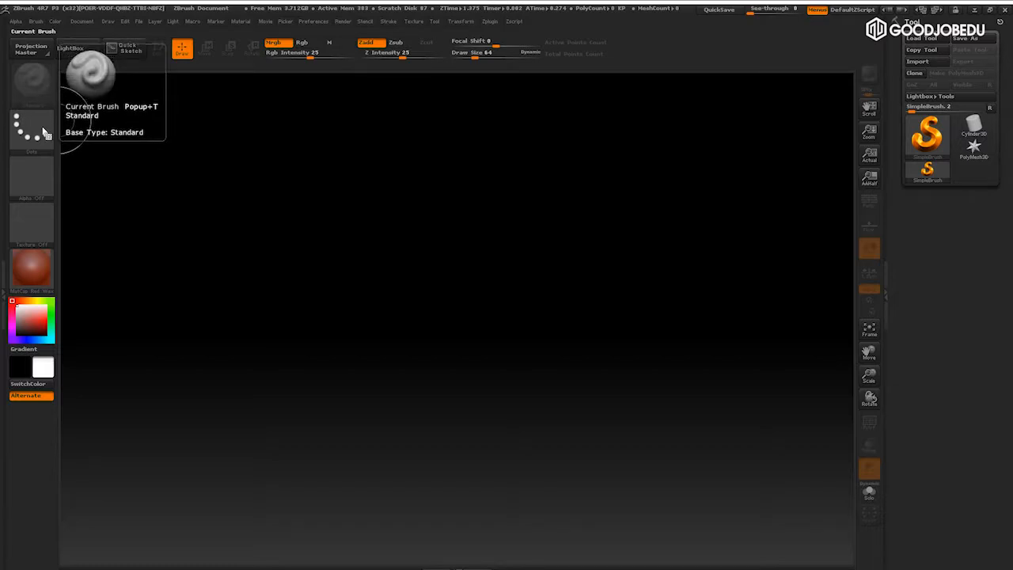
pyautogui.moveTo(44, 177)
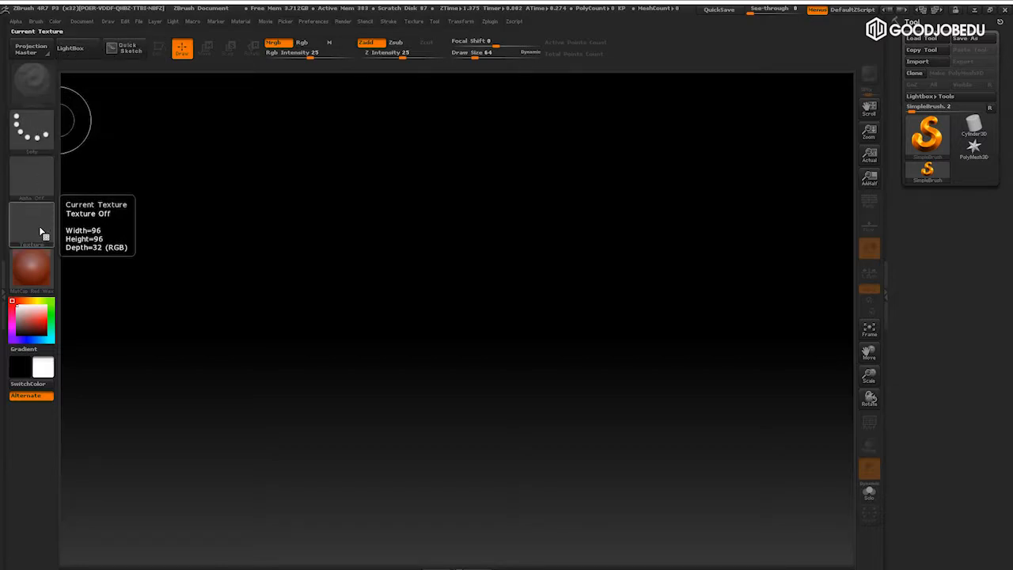
pyautogui.moveTo(32, 277)
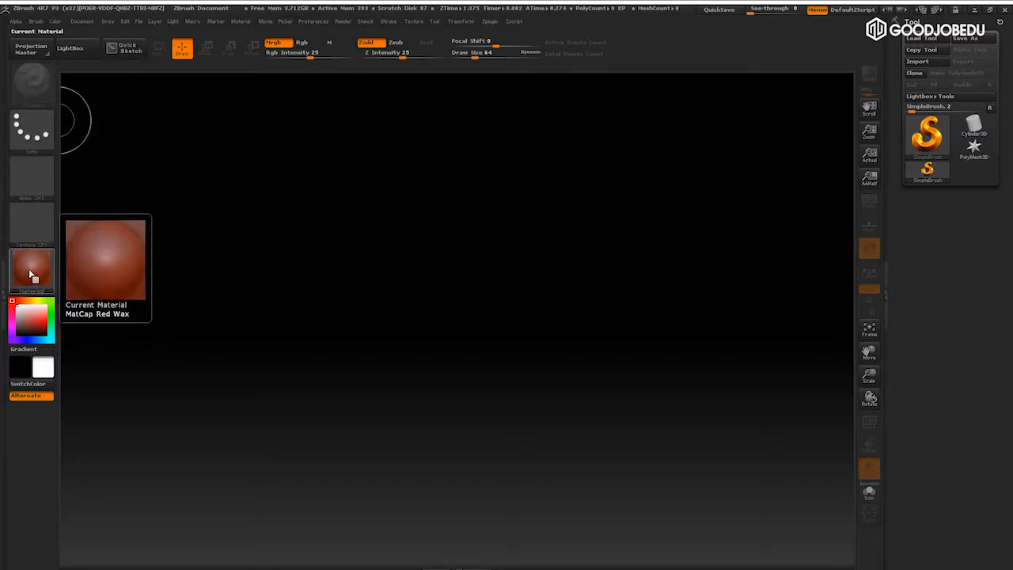
pyautogui.click(33, 273)
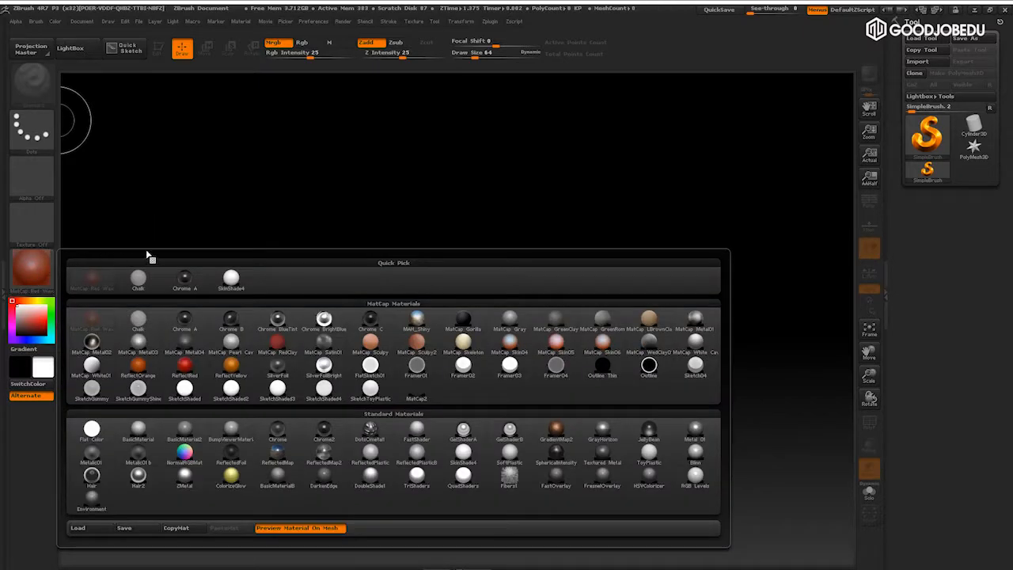
pyautogui.click(32, 278)
pyautogui.moveTo(139, 432)
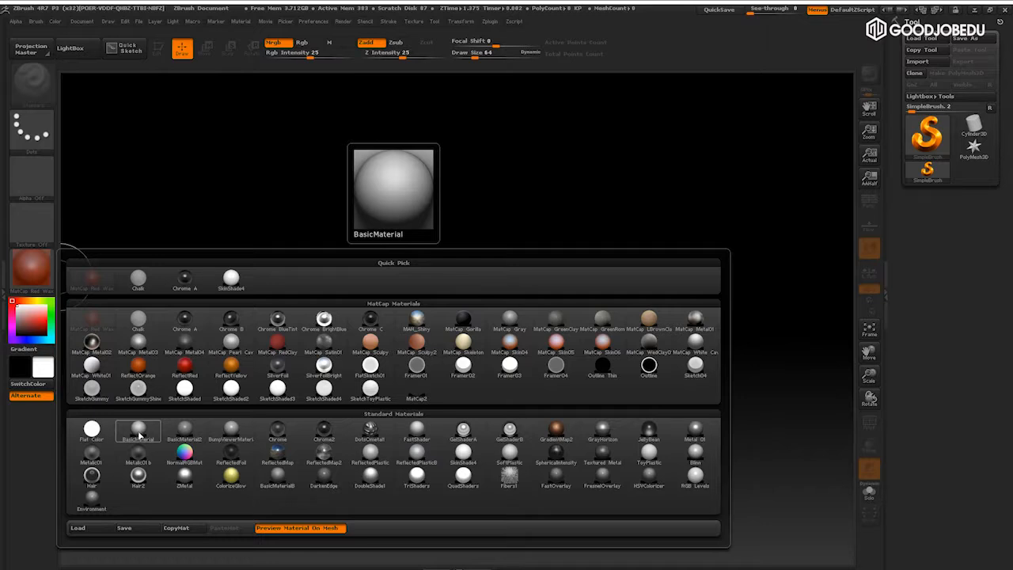
pyautogui.click(139, 431)
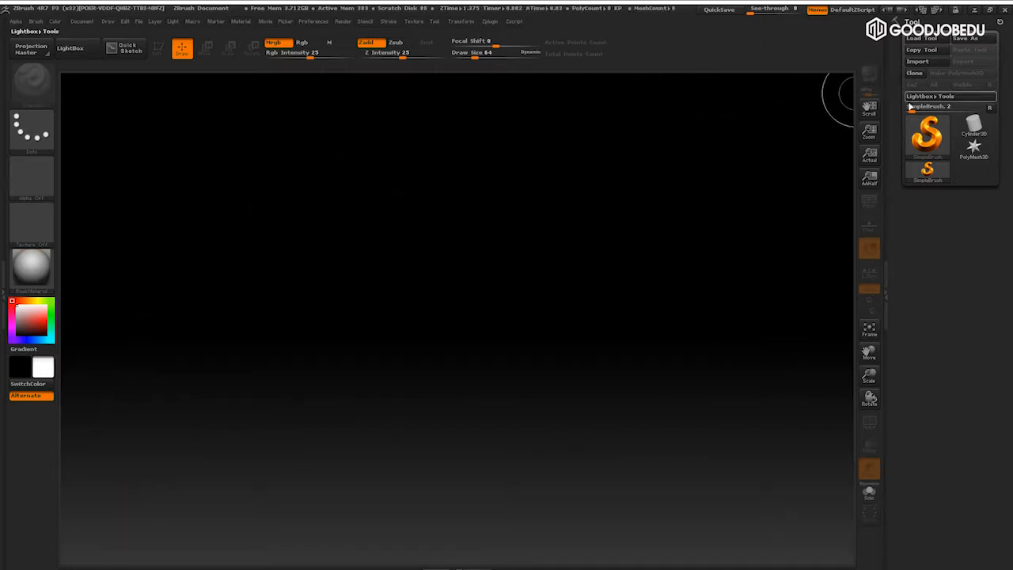
# Draw a Cylinder3D primitive in the upper middle of the canvas and put it into Edit mode
pyautogui.moveTo(972, 130)
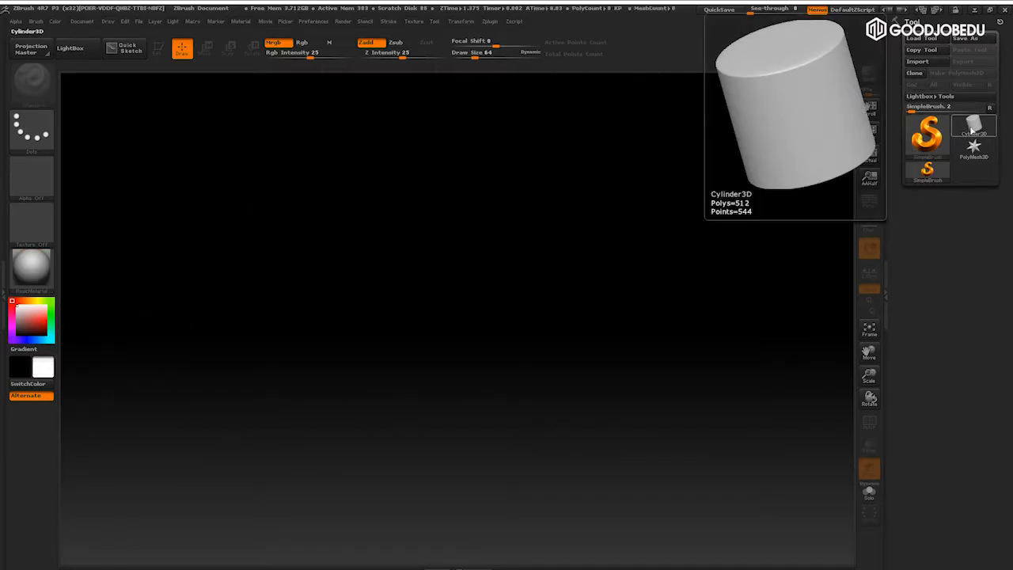
pyautogui.click(975, 130)
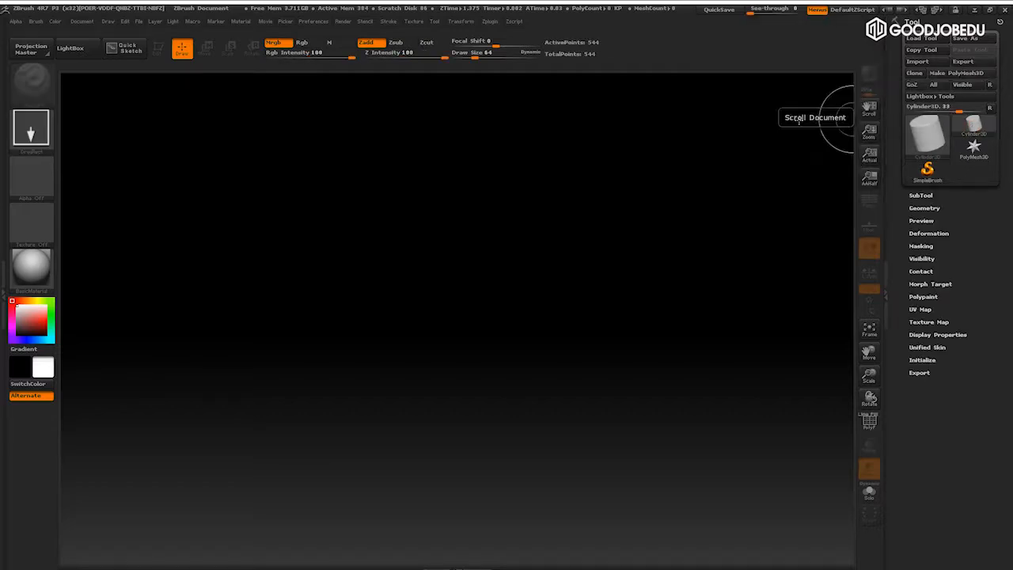
pyautogui.moveTo(464, 251); pyautogui.dragTo(488, 351)
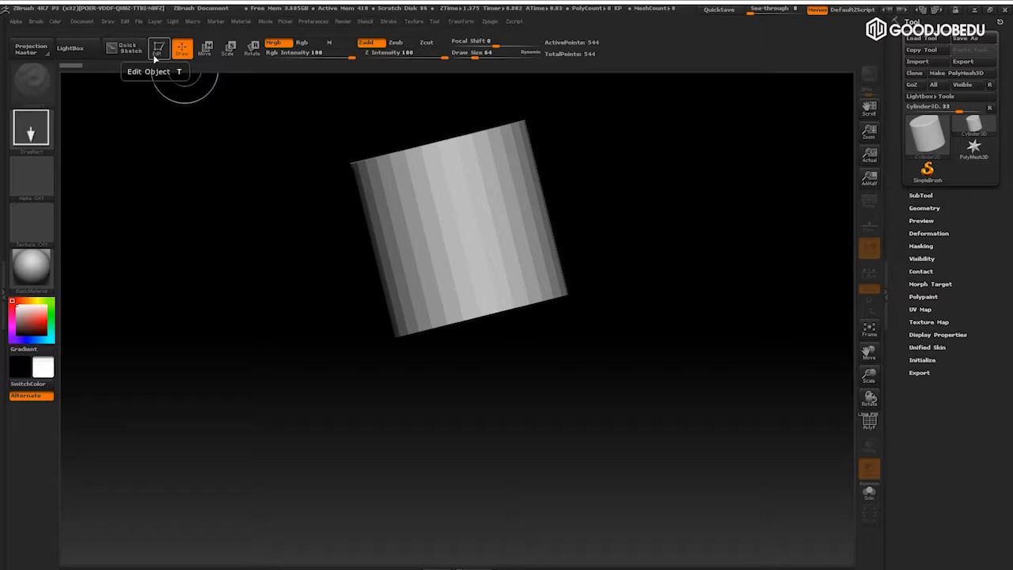
pyautogui.click(156, 51)
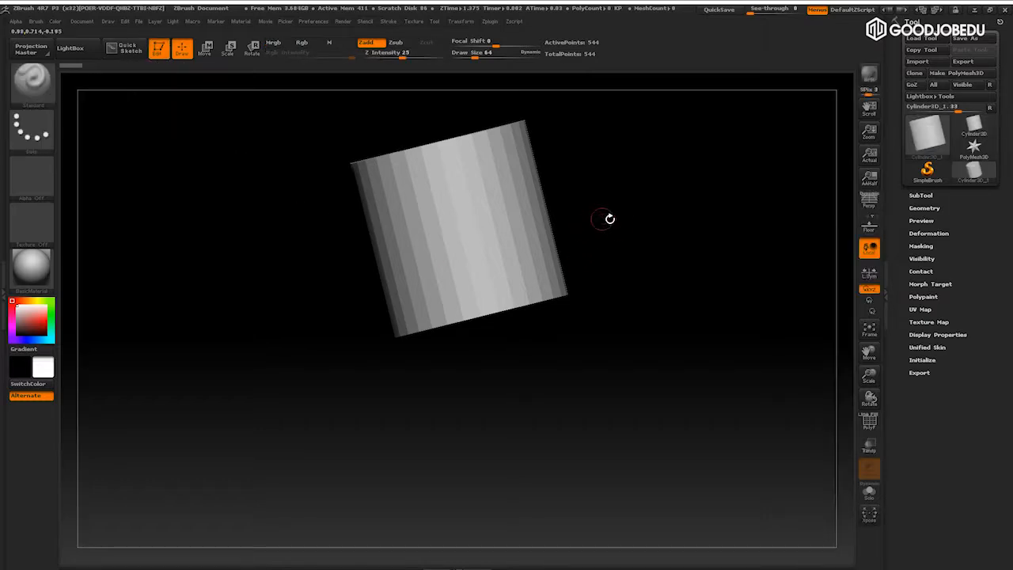
# Display the cylinder's Polyframe and examine its wireframe on the side faces and end caps
pyautogui.moveTo(651, 231); pyautogui.dragTo(714, 331)
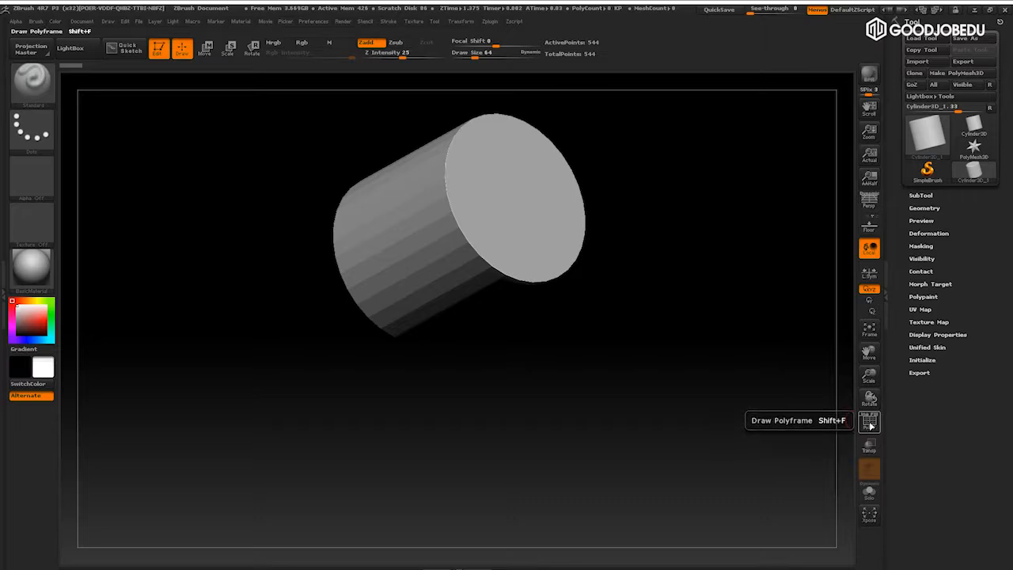
pyautogui.press('shift')
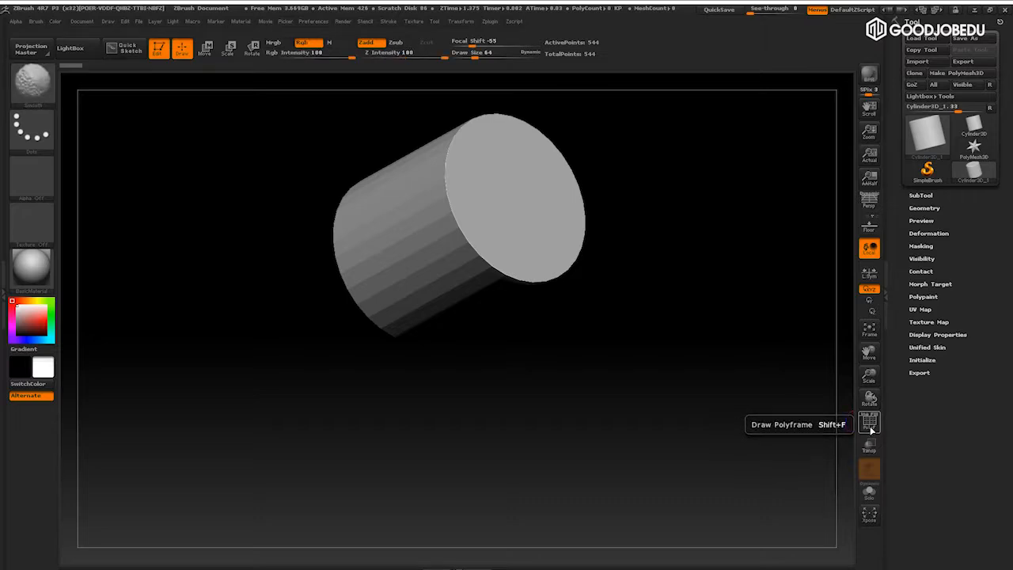
pyautogui.hotkey('shift', 'f')
pyautogui.moveTo(742, 441); pyautogui.dragTo(732, 335)
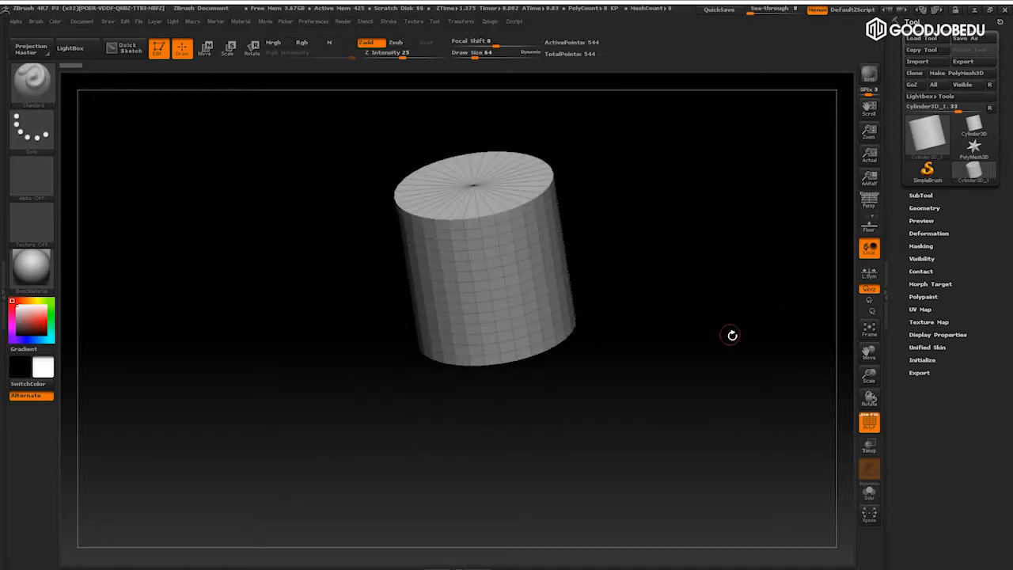
pyautogui.moveTo(777, 437); pyautogui.dragTo(791, 435)
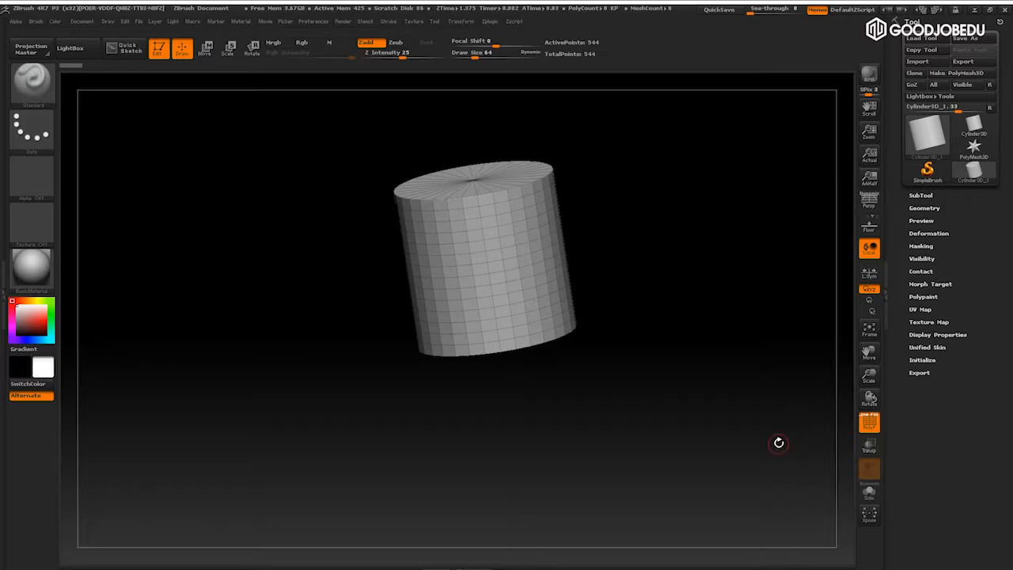
pyautogui.moveTo(775, 436); pyautogui.dragTo(736, 396)
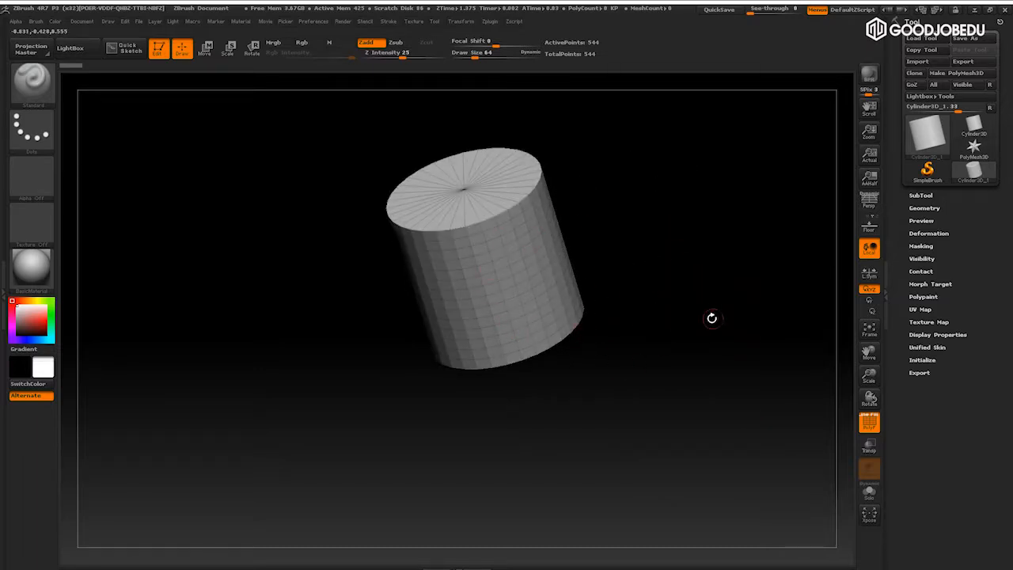
pyautogui.moveTo(740, 375); pyautogui.dragTo(756, 414)
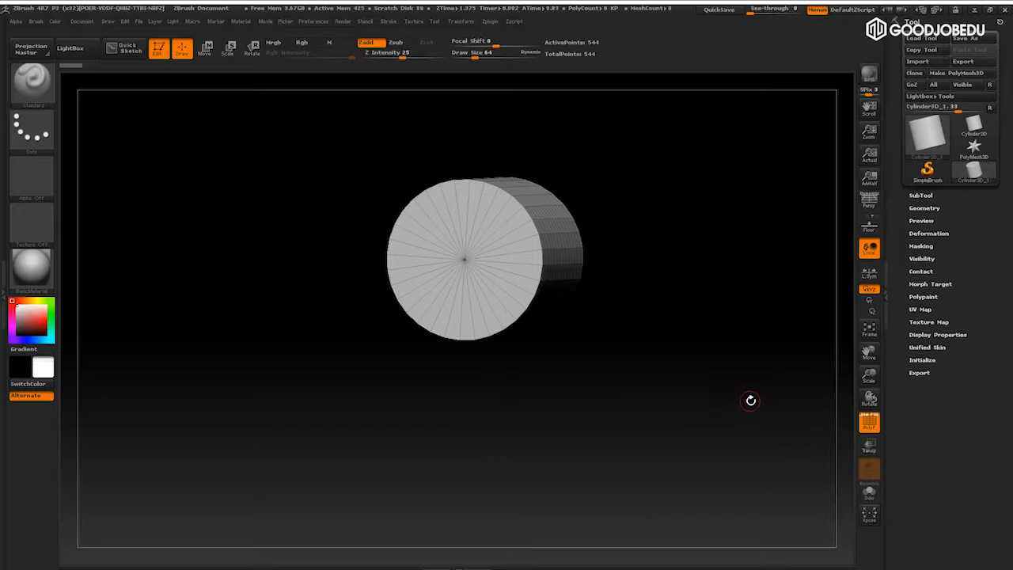
pyautogui.moveTo(753, 362); pyautogui.dragTo(748, 386)
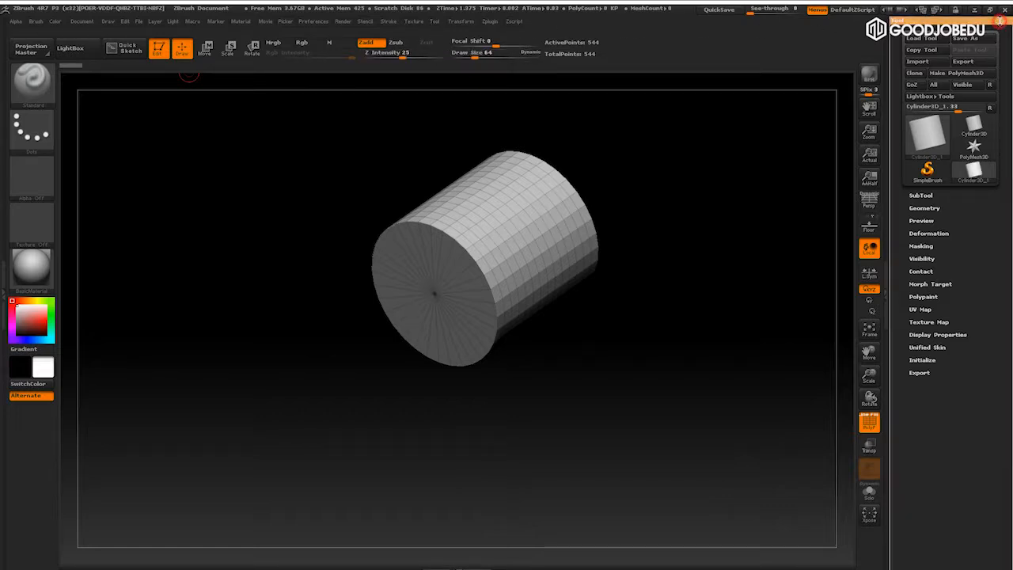
# Remove the docked Tool palette from the tray, reopen it and dock it in the tray again
pyautogui.click(1002, 19)
pyautogui.click(432, 23)
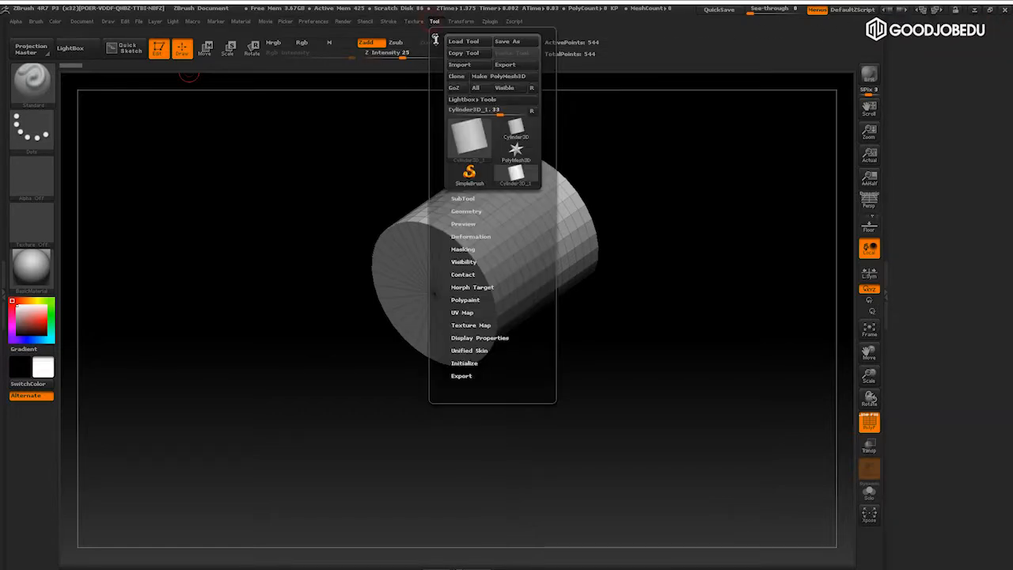
pyautogui.moveTo(434, 34); pyautogui.dragTo(910, 62)
# Collapse the tray holding the Tool palette, open and close the Material tray, and expand the Tool tray again
pyautogui.click(889, 290)
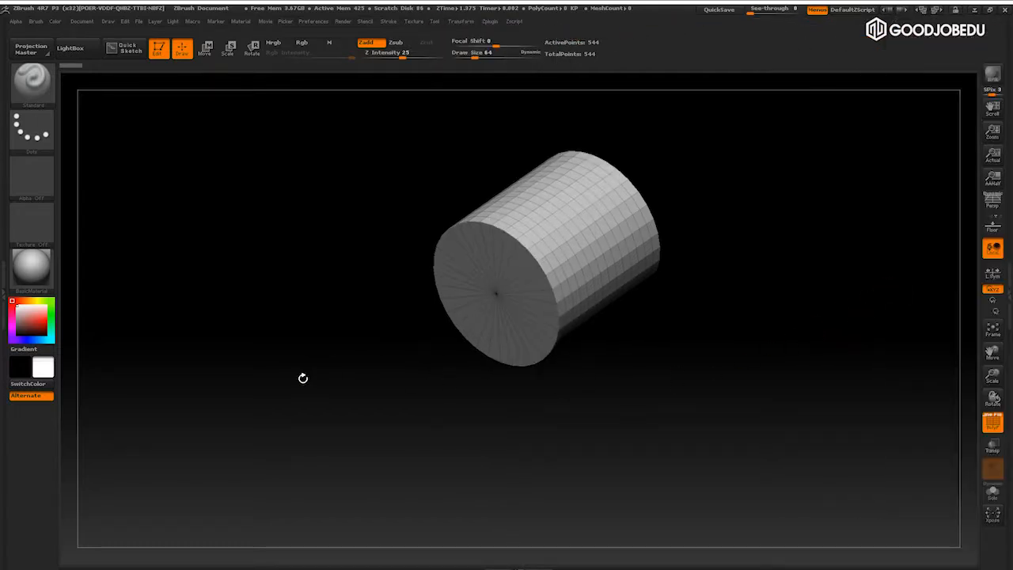
pyautogui.click(4, 291)
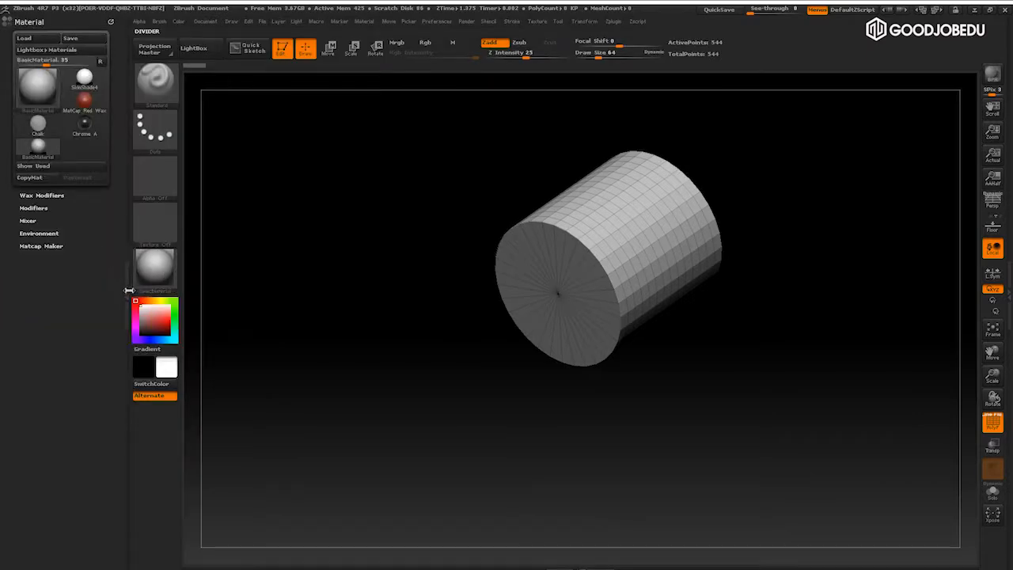
pyautogui.click(121, 290)
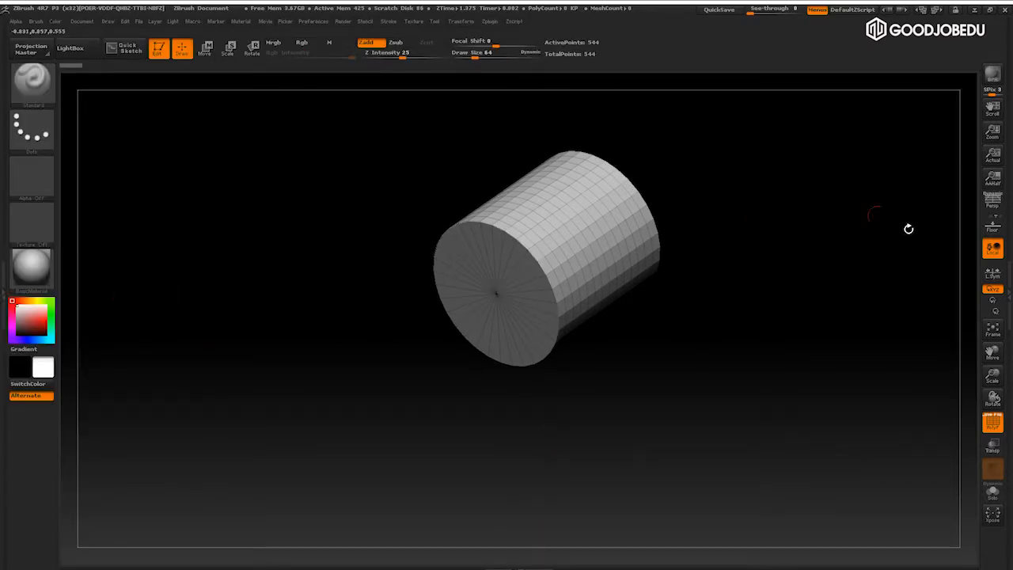
pyautogui.click(1008, 293)
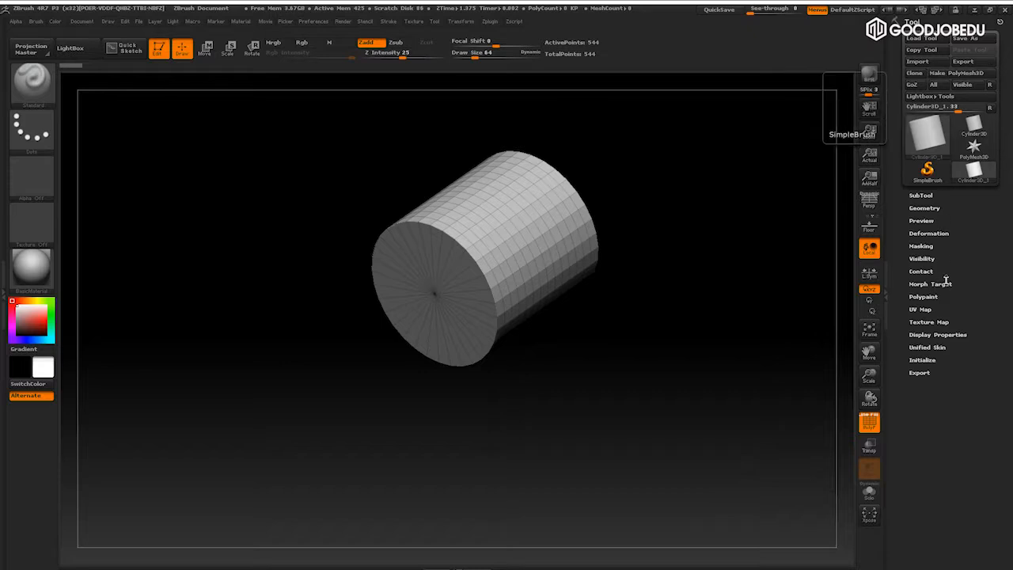
# Convert the cylinder to a PolyMesh3D and toggle its Polyframe display off and on
pyautogui.click(956, 72)
pyautogui.moveTo(894, 122); pyautogui.dragTo(890, 105)
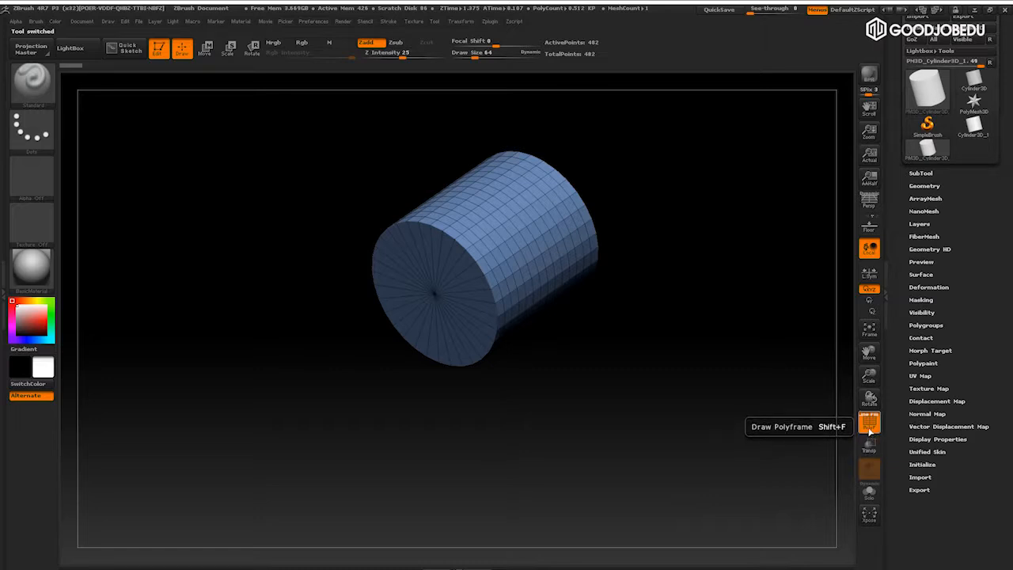
pyautogui.click(869, 426)
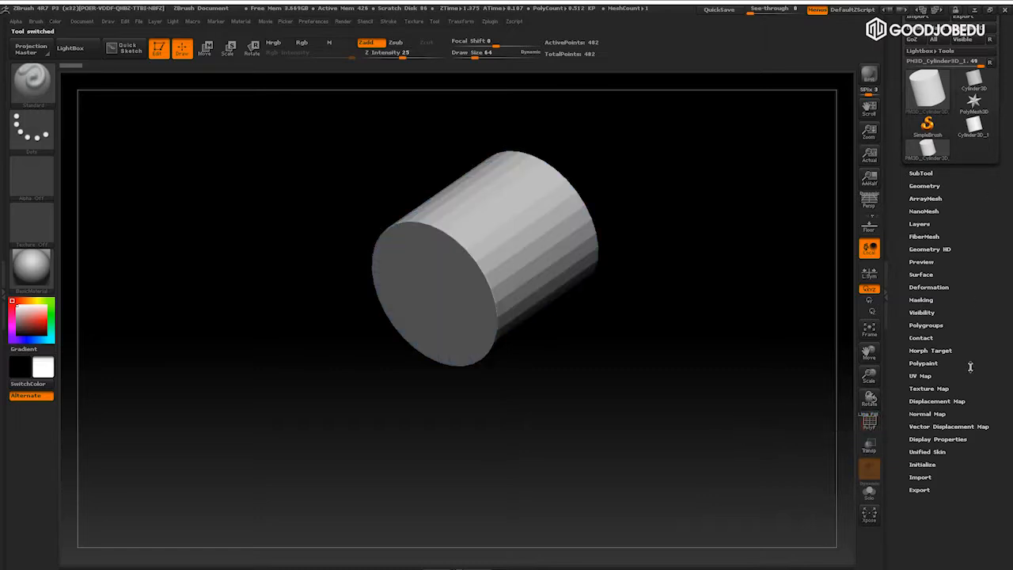
pyautogui.click(869, 424)
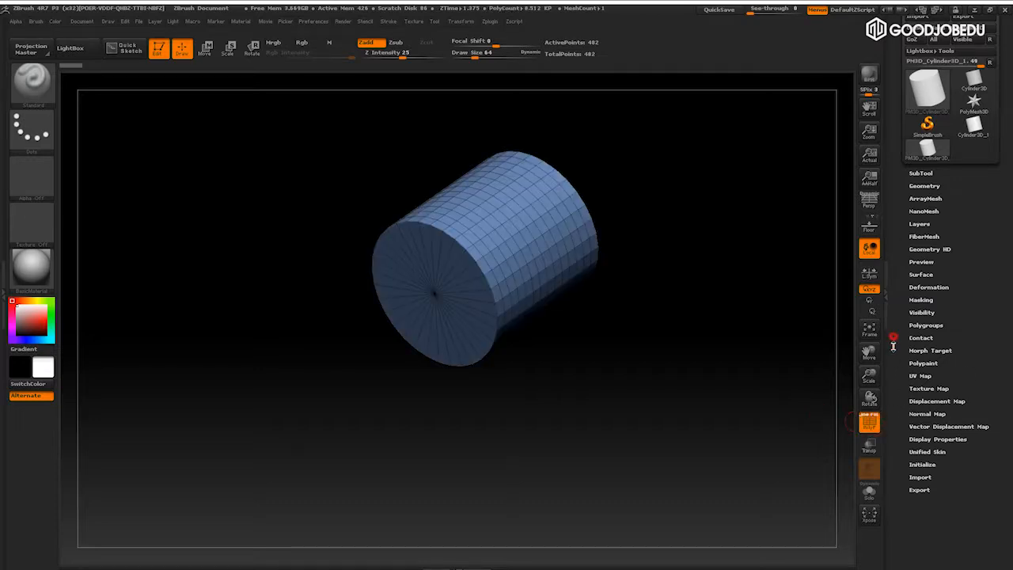
pyautogui.scroll(2, 892, 338)
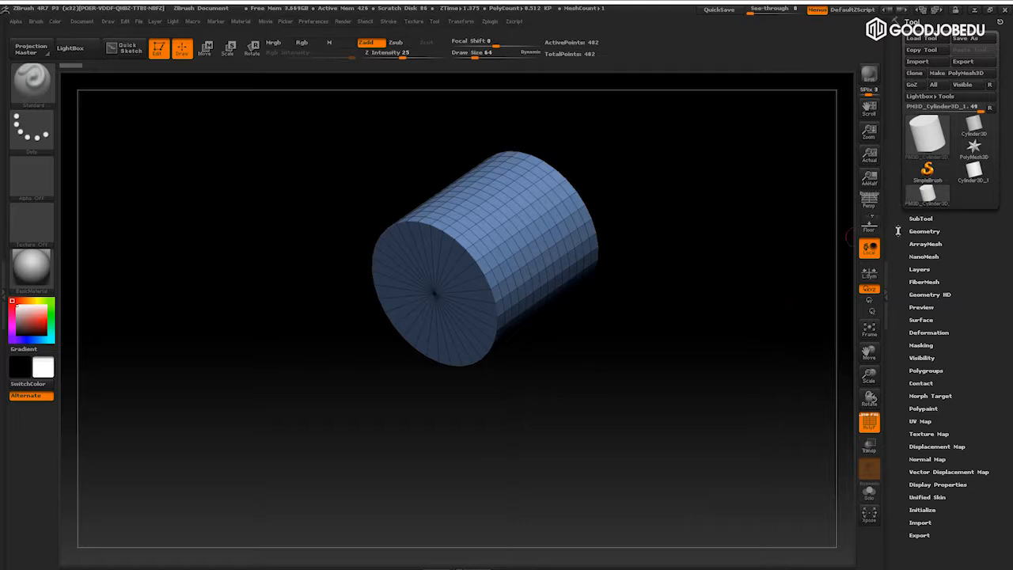
pyautogui.scroll(-2, 898, 232)
# Switch the sculpting brush to ZModeler for editing the cylinder mesh
pyautogui.moveTo(769, 281)
pyautogui.mouseDown()
pyautogui.moveTo(776, 300)
pyautogui.moveTo(773, 248)
pyautogui.mouseUp()
pyautogui.keyDown('shift'); pyautogui.moveTo(734, 332); pyautogui.dragTo(767, 350); pyautogui.keyUp('shift')
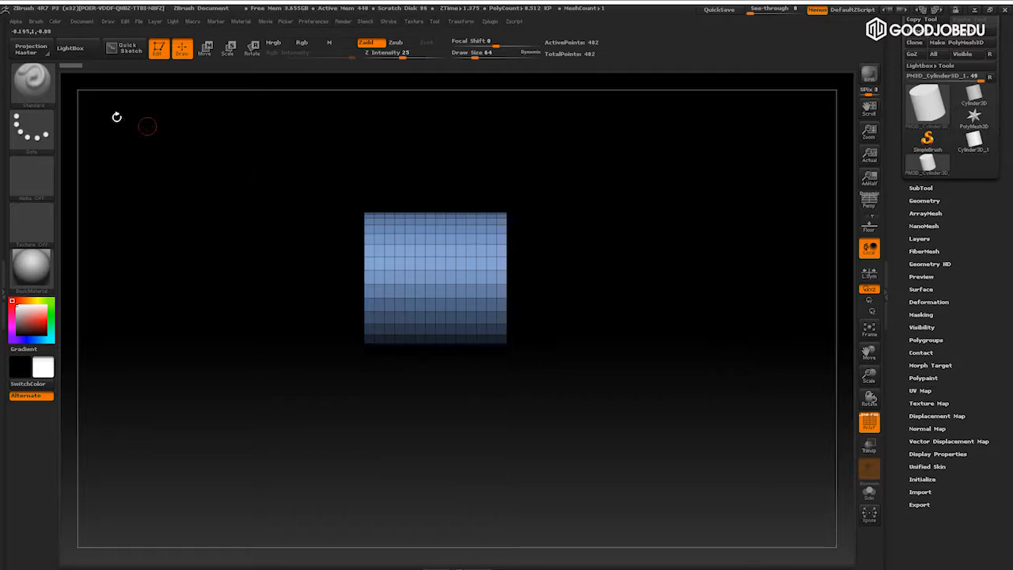
pyautogui.click(32, 93)
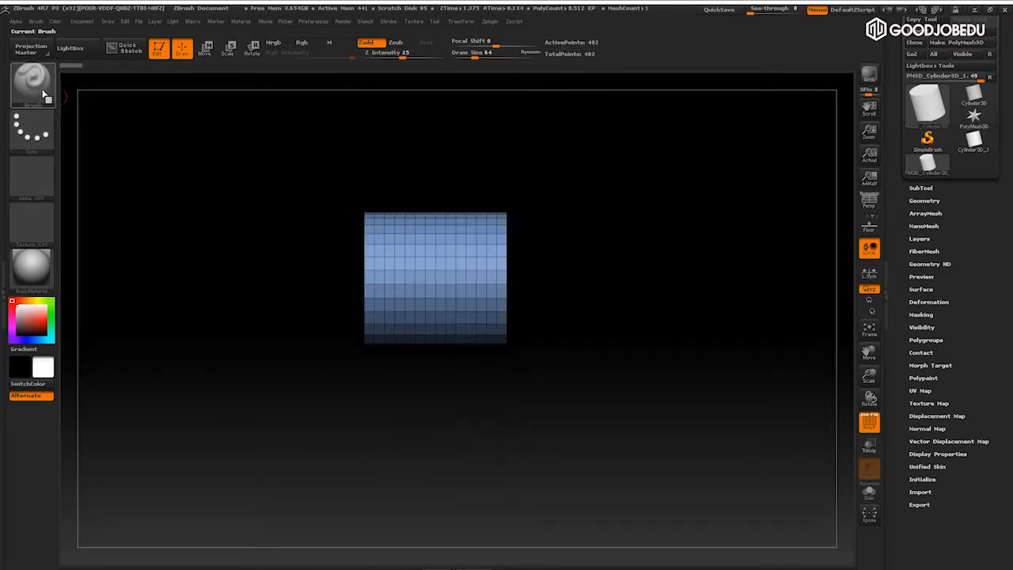
pyautogui.click(47, 95)
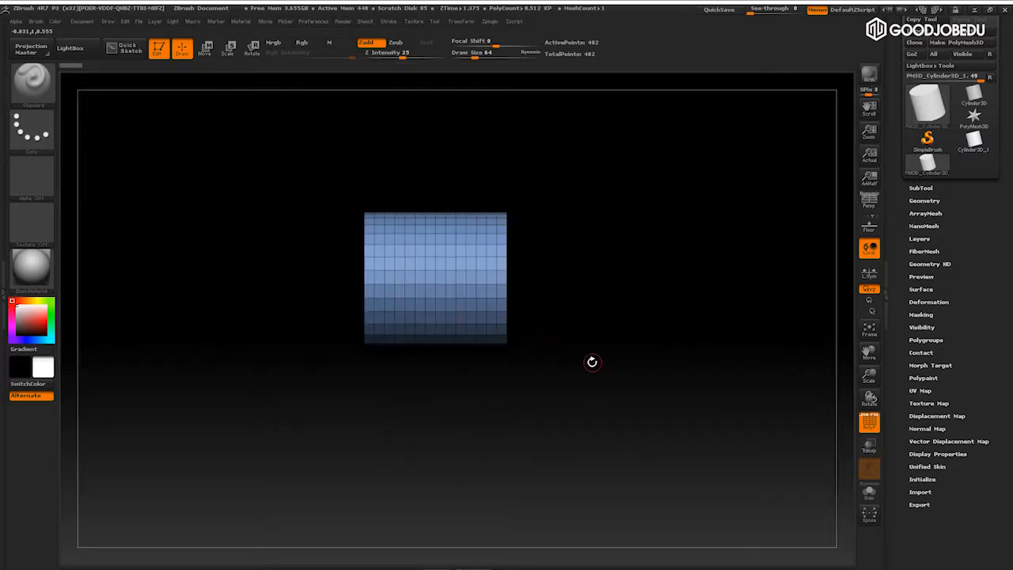
pyautogui.press('b')
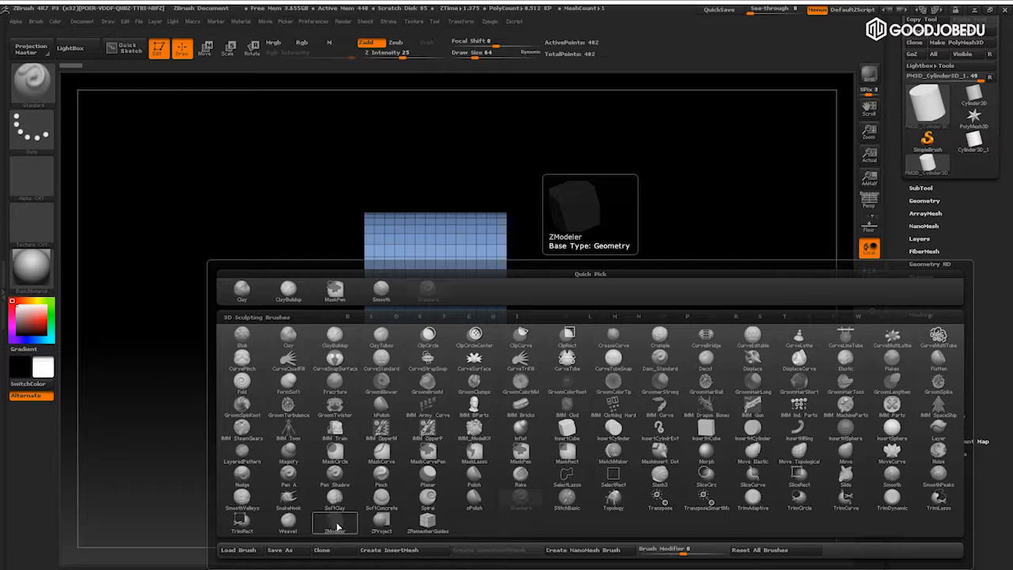
pyautogui.click(337, 526)
pyautogui.moveTo(650, 285)
pyautogui.mouseDown()
pyautogui.moveTo(638, 300)
pyautogui.moveTo(646, 308)
pyautogui.mouseUp()
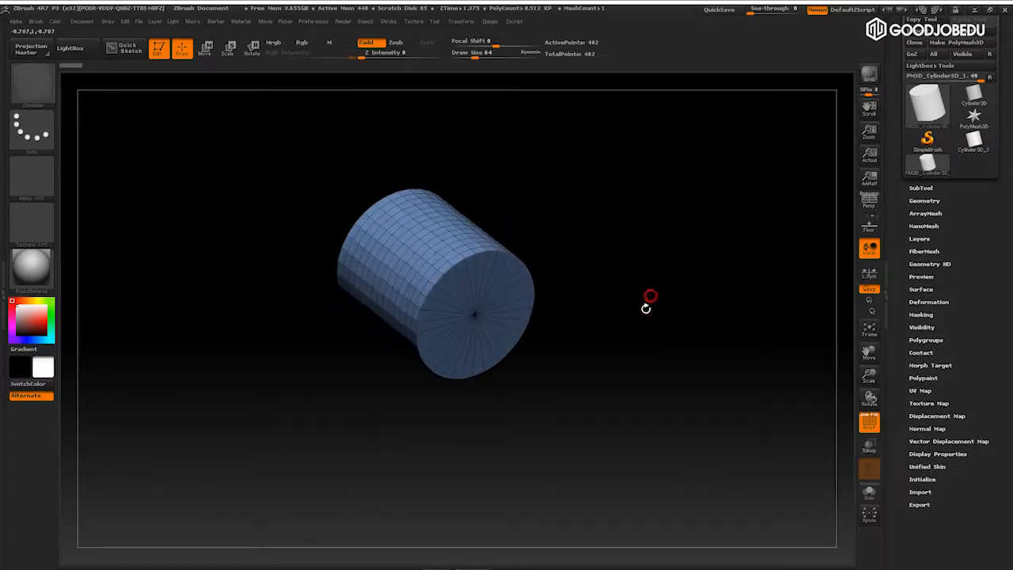
# Examine the SubTool, Geometry and Polygroups sections available for the cylinder's PolyMesh3D
pyautogui.keyDown('alt'); pyautogui.moveTo(674, 351); pyautogui.dragTo(736, 292); pyautogui.keyUp('alt')
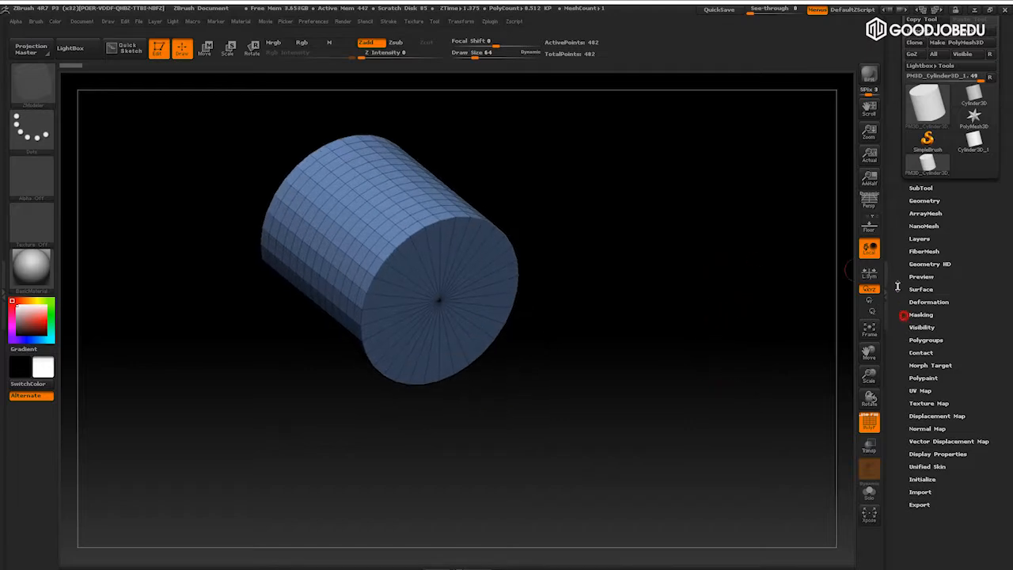
pyautogui.moveTo(901, 306); pyautogui.dragTo(893, 230)
pyautogui.moveTo(900, 184); pyautogui.dragTo(906, 265)
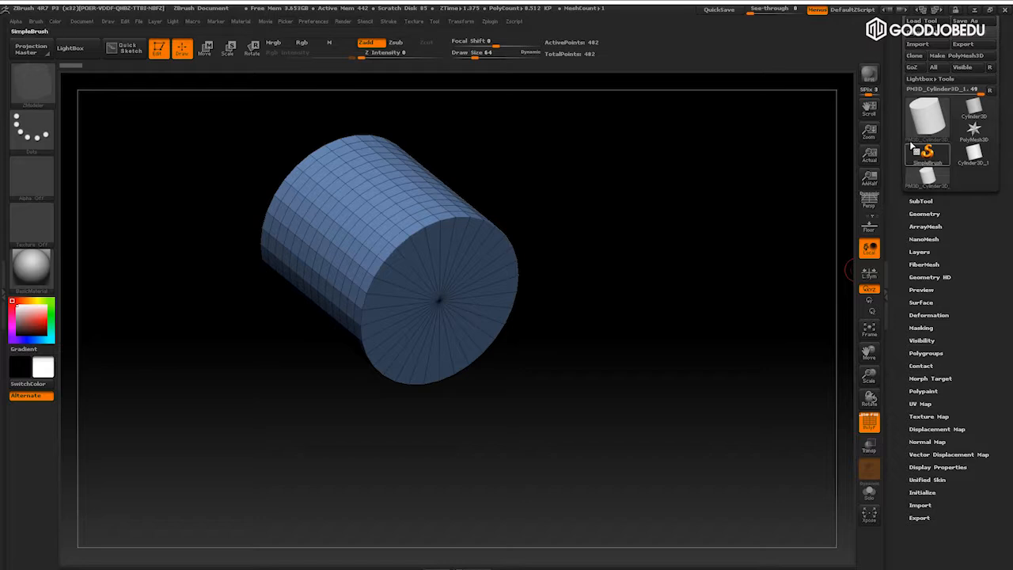
pyautogui.moveTo(893, 133); pyautogui.dragTo(893, 173)
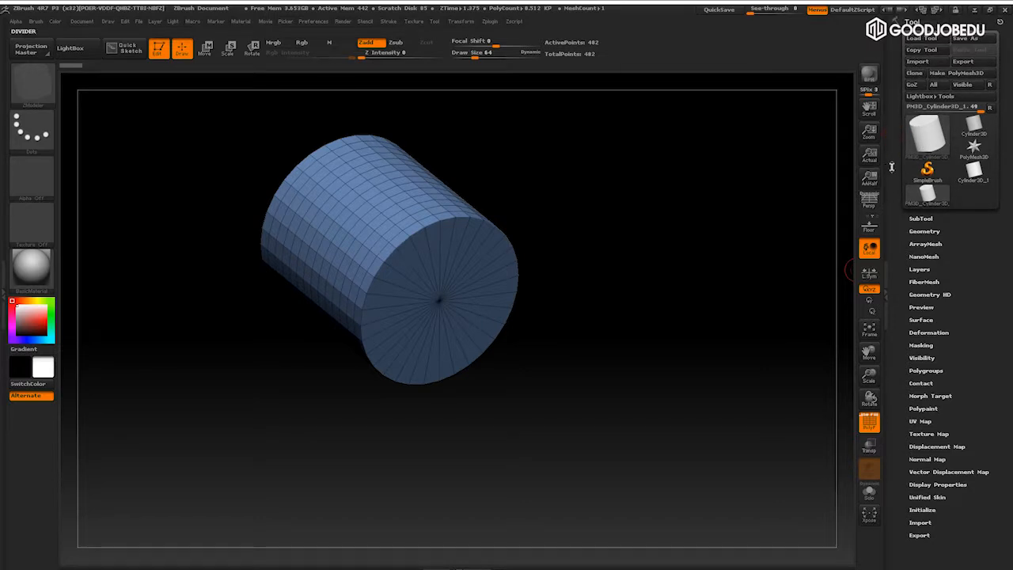
pyautogui.moveTo(894, 199)
pyautogui.mouseDown()
pyautogui.moveTo(894, 163)
pyautogui.moveTo(893, 186)
pyautogui.mouseUp()
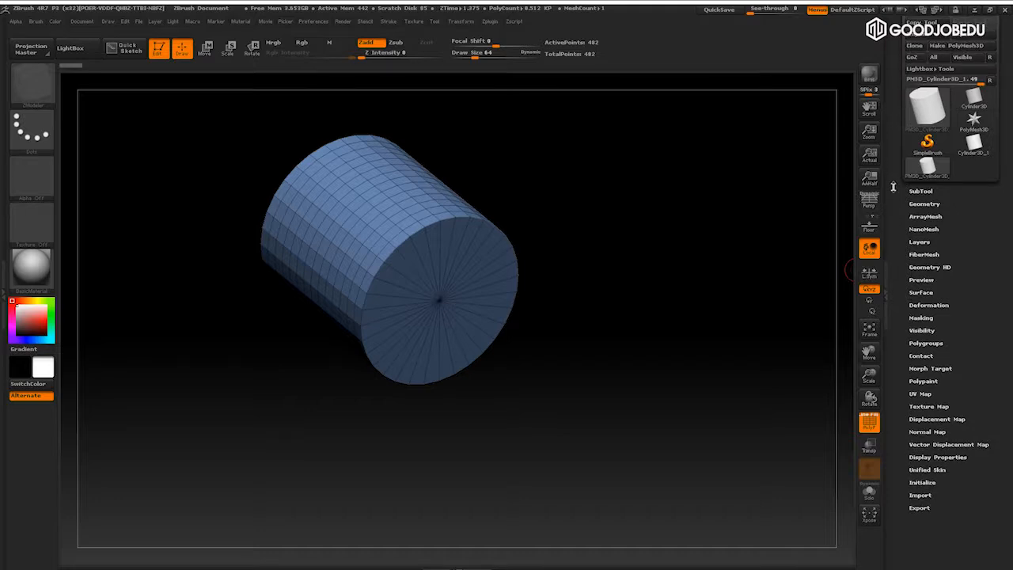
pyautogui.click(917, 192)
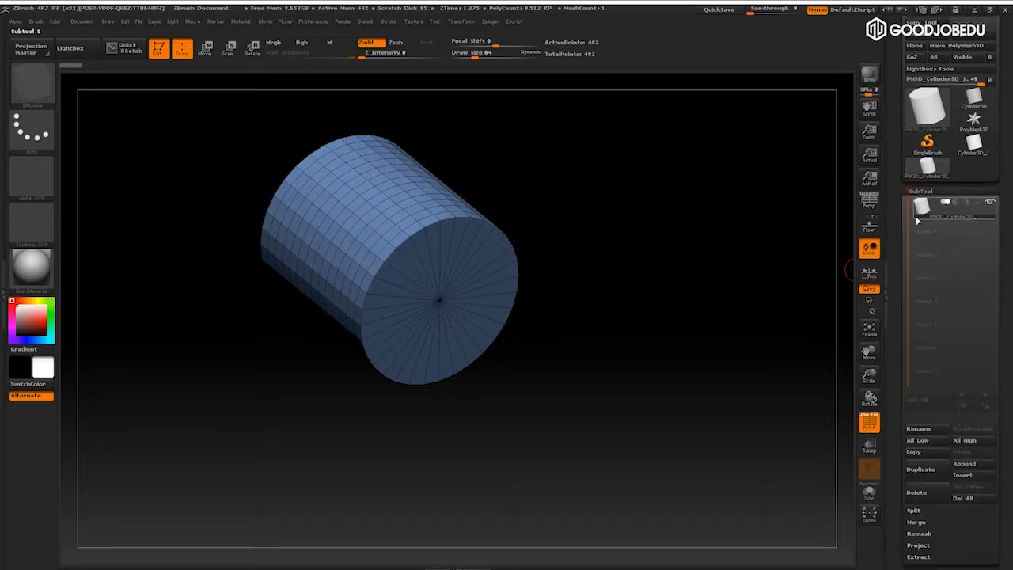
pyautogui.moveTo(902, 327); pyautogui.dragTo(898, 286)
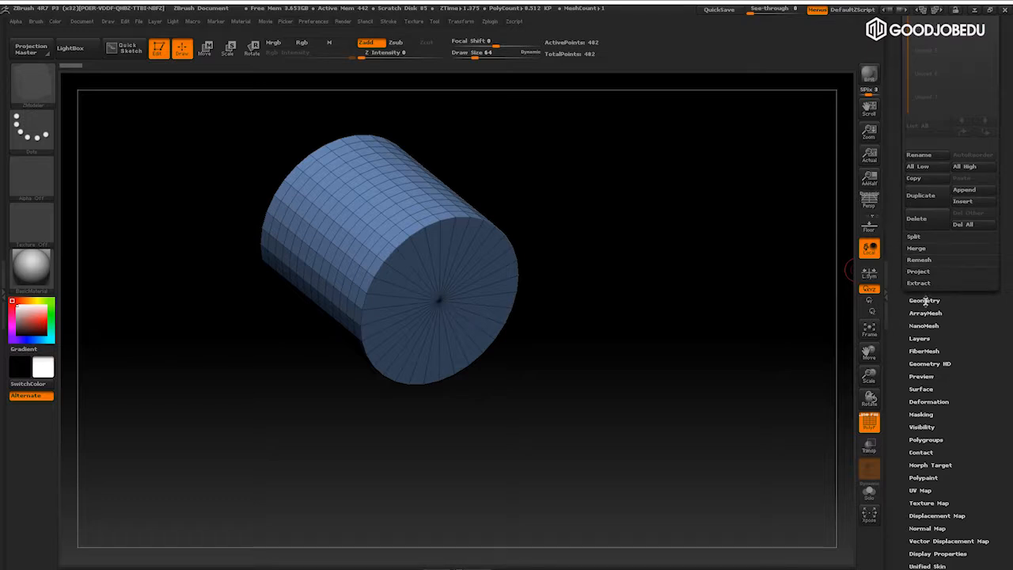
pyautogui.click(925, 300)
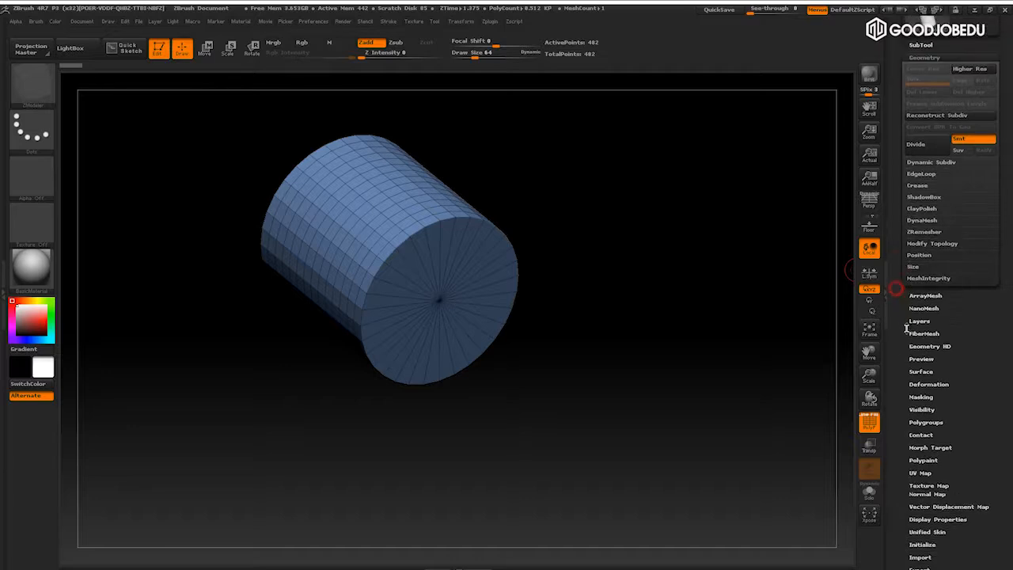
pyautogui.moveTo(893, 323); pyautogui.dragTo(911, 341)
pyautogui.scroll(-3, 913, 344)
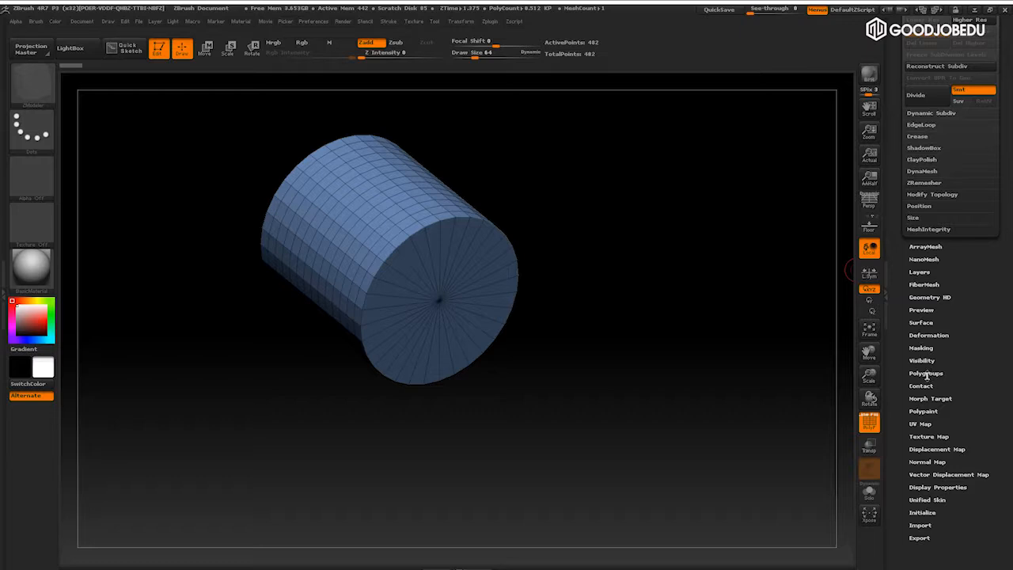
pyautogui.click(922, 373)
pyautogui.moveTo(896, 392); pyautogui.dragTo(898, 194)
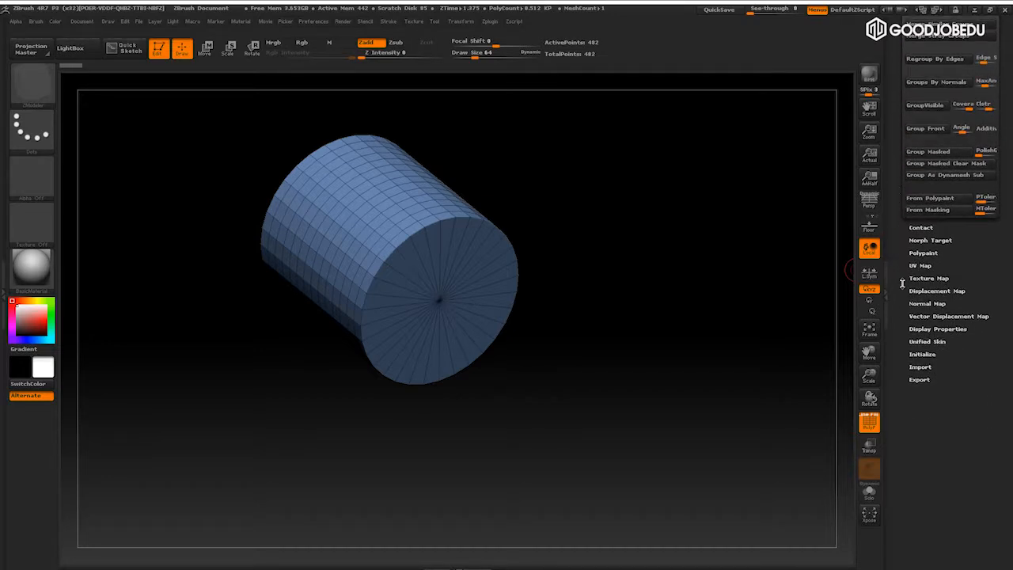
pyautogui.moveTo(902, 282); pyautogui.dragTo(904, 372)
pyautogui.click(922, 280)
pyautogui.moveTo(903, 299); pyautogui.dragTo(904, 341)
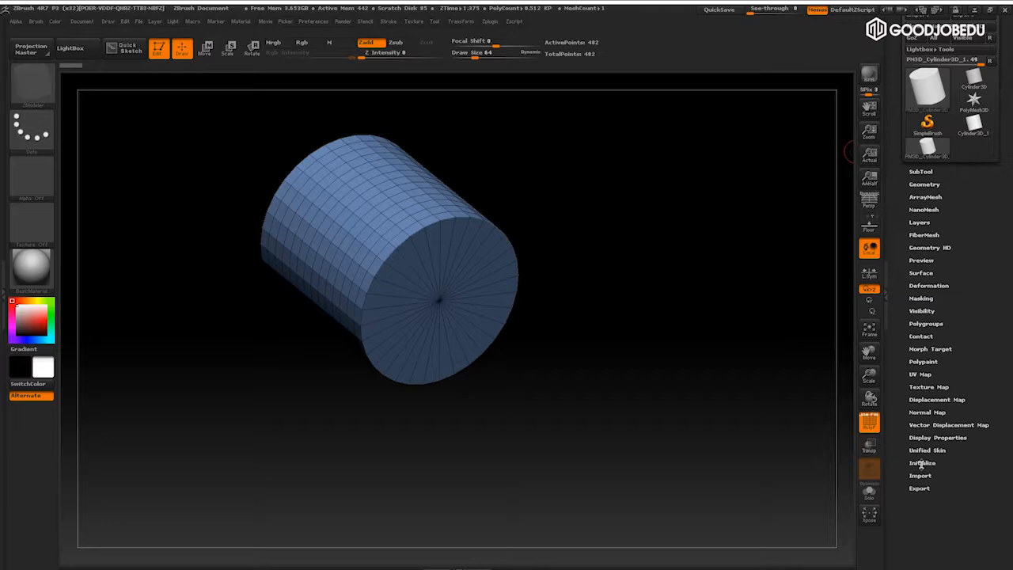
# Open the Initialize settings and replace the cylinder mesh with a QCube, viewing it from several angles
pyautogui.moveTo(894, 432); pyautogui.dragTo(892, 353)
pyautogui.click(914, 421)
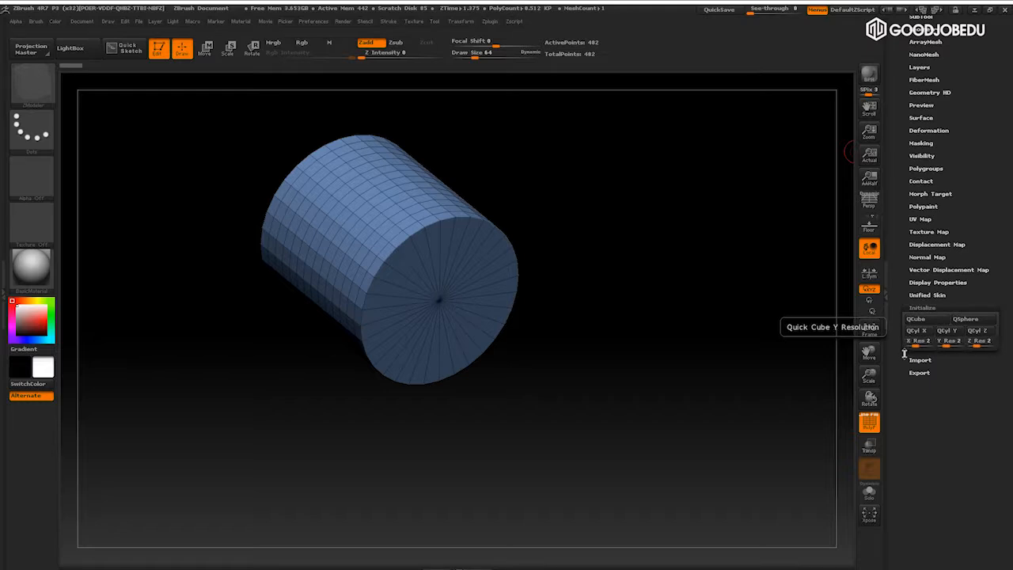
pyautogui.click(921, 319)
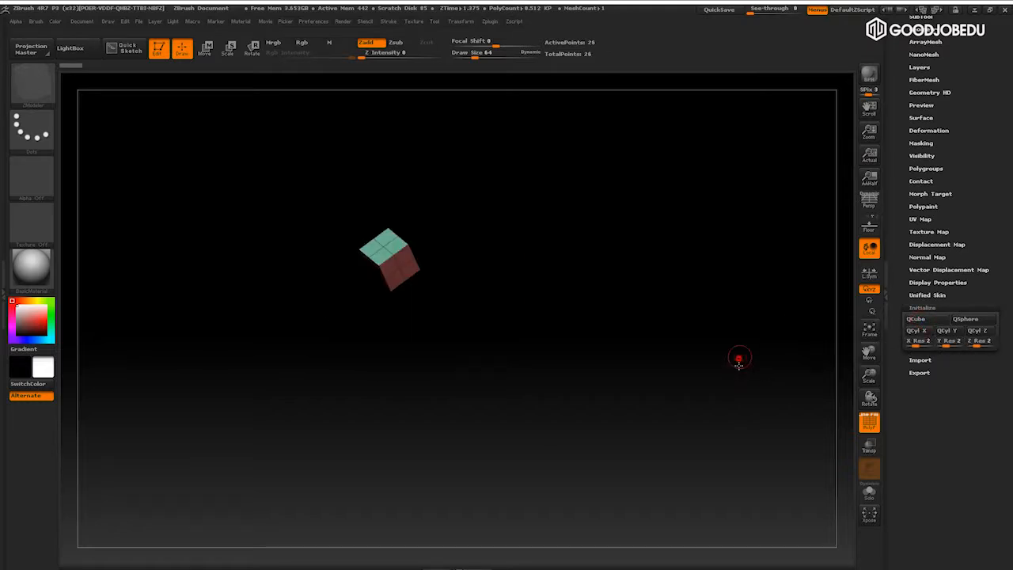
pyautogui.moveTo(737, 359); pyautogui.dragTo(765, 389)
pyautogui.moveTo(745, 354); pyautogui.dragTo(906, 275)
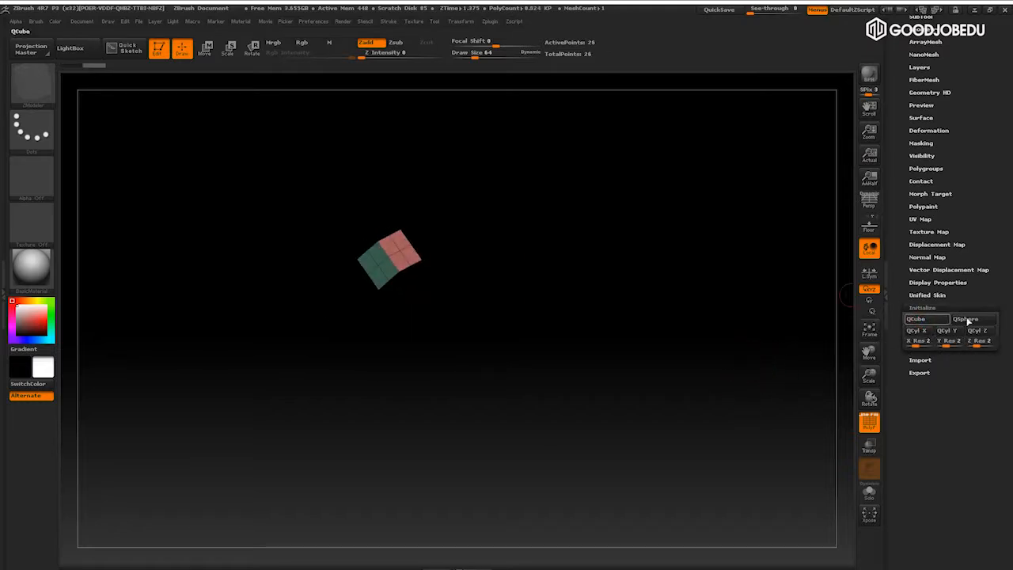
# Reinitialize the cube mesh as a QSphere and frame it in the canvas
pyautogui.click(967, 319)
pyautogui.moveTo(720, 412); pyautogui.dragTo(685, 379)
pyautogui.keyDown('alt'); pyautogui.moveTo(684, 379); pyautogui.dragTo(755, 371); pyautogui.keyUp('alt')
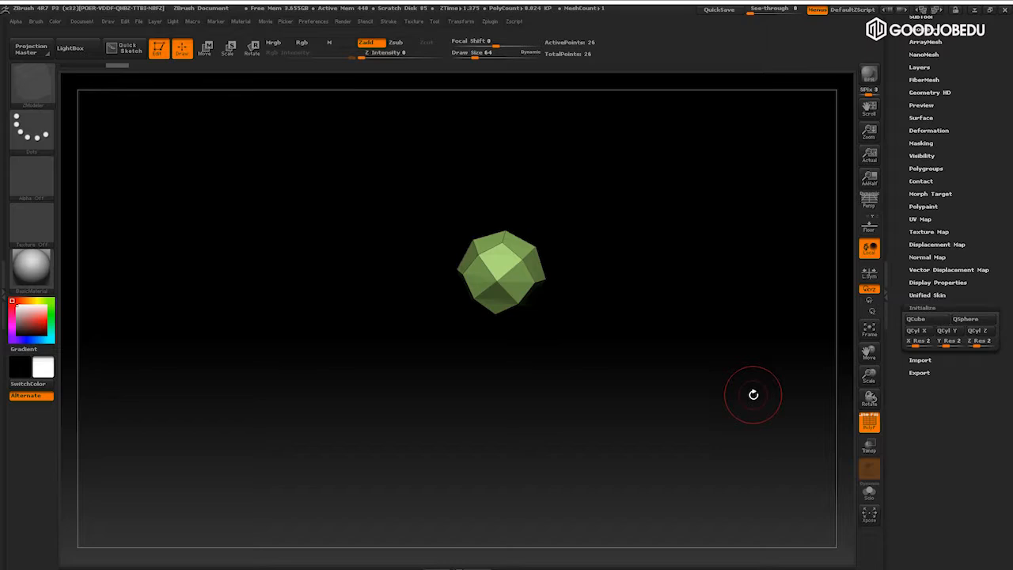
pyautogui.press('f')
pyautogui.moveTo(771, 403); pyautogui.dragTo(750, 341)
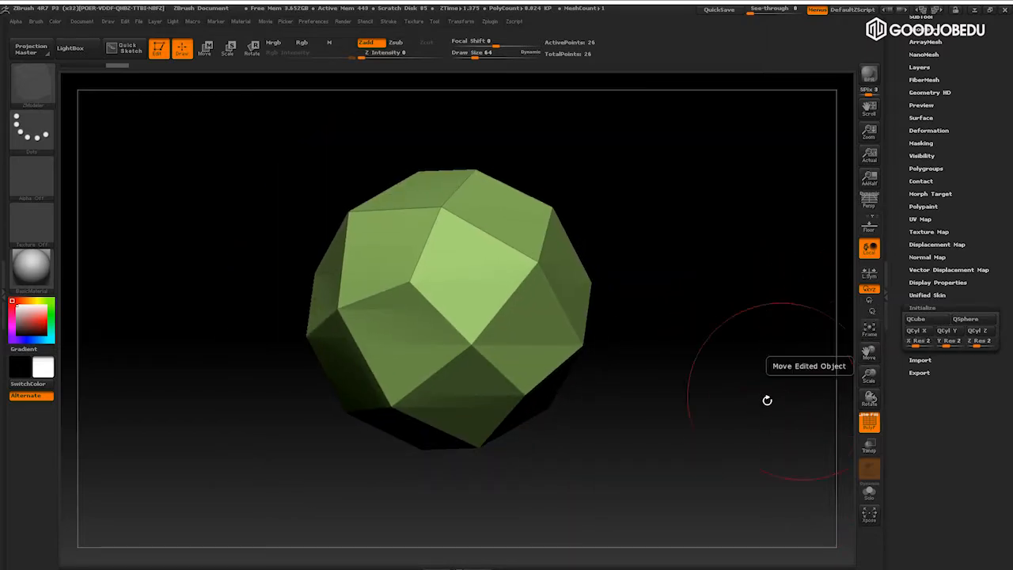
pyautogui.moveTo(773, 396); pyautogui.dragTo(764, 408)
# Switch the mesh to a QCube and back to a QSphere to compare the two primitives
pyautogui.click(916, 319)
pyautogui.click(960, 319)
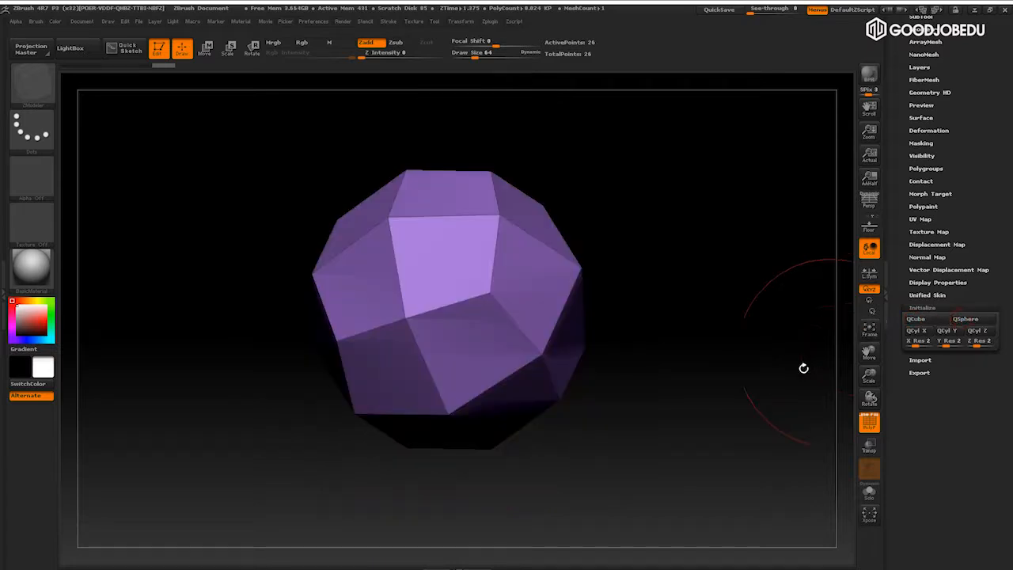
pyautogui.moveTo(776, 414); pyautogui.dragTo(801, 406)
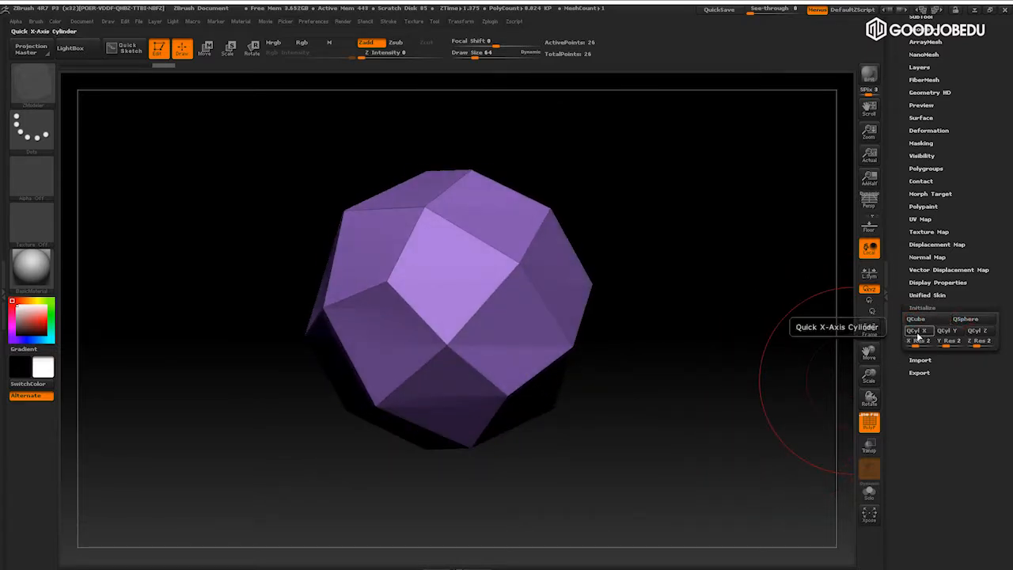
# Reinitialize the mesh as a quick cylinder along the X, Y and Z axes in turn
pyautogui.click(916, 331)
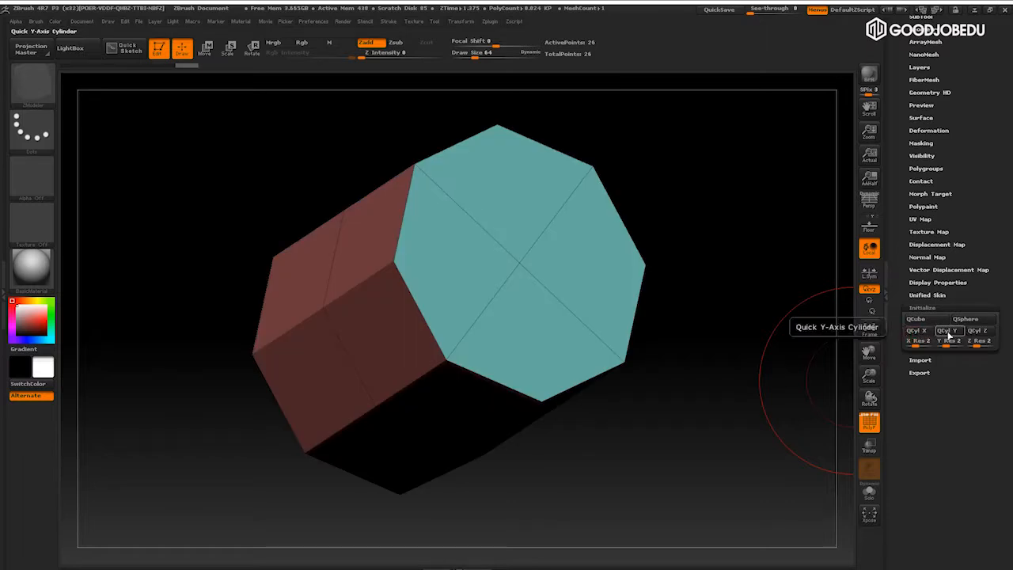
pyautogui.click(949, 335)
pyautogui.click(979, 332)
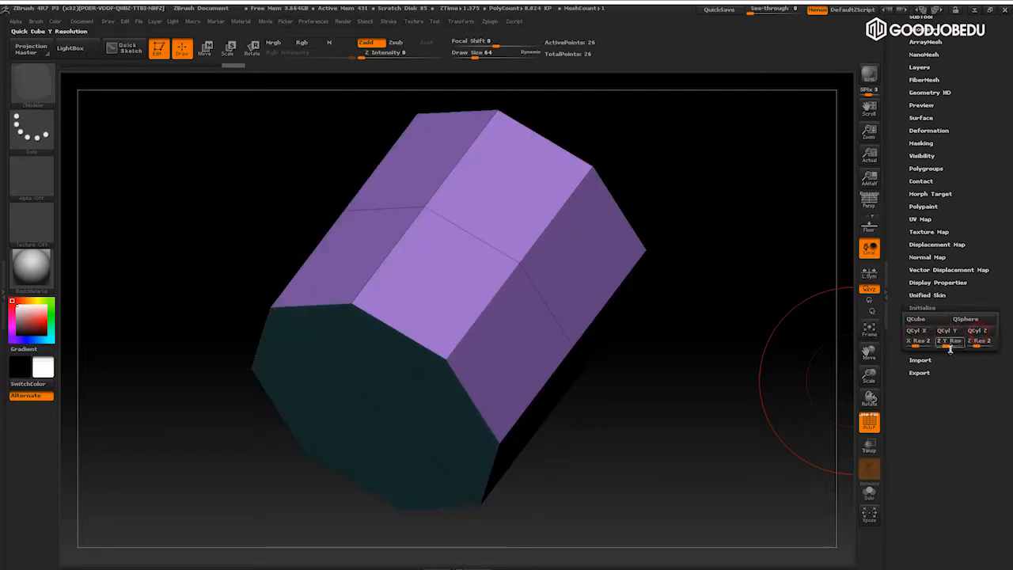
pyautogui.moveTo(769, 436); pyautogui.dragTo(787, 388)
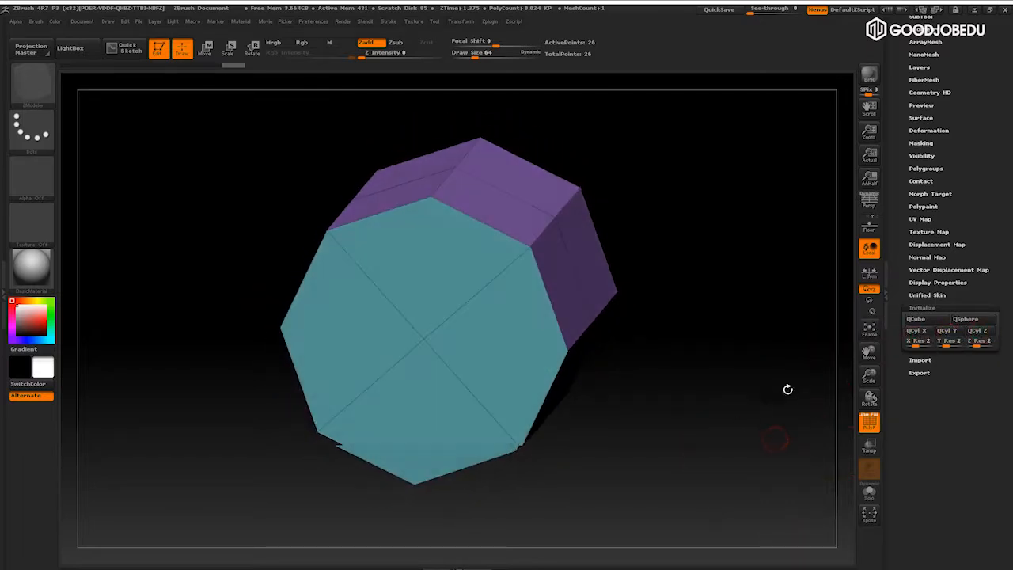
# Reinitialize the Z-axis cylinder mesh as a QCube and view it from the front
pyautogui.click(915, 320)
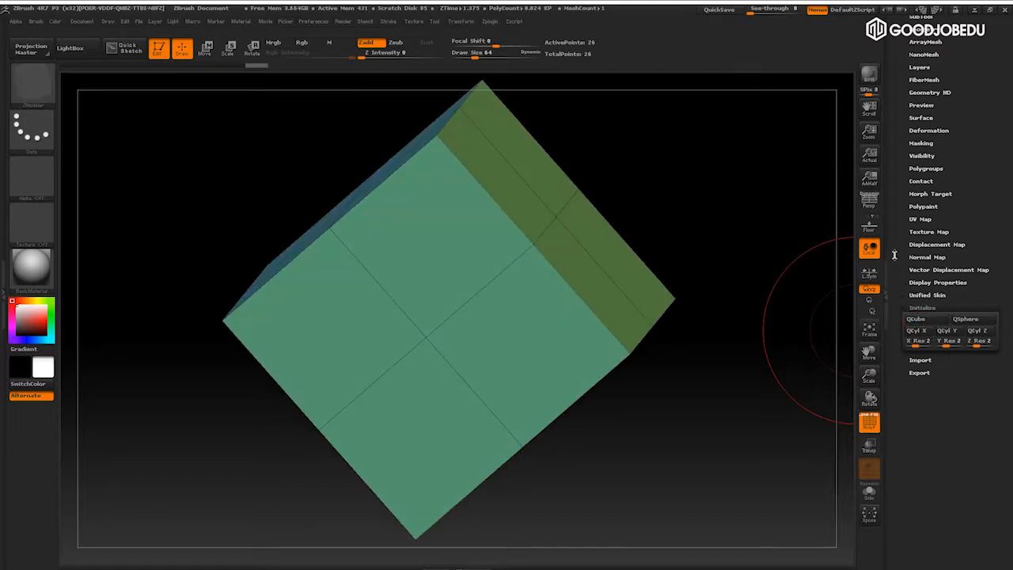
pyautogui.moveTo(894, 255); pyautogui.dragTo(897, 376)
pyautogui.keyDown('ctrl'); pyautogui.moveTo(786, 405); pyautogui.dragTo(779, 390, button='right'); pyautogui.keyUp('ctrl')
pyautogui.moveTo(777, 390)
pyautogui.mouseDown()
pyautogui.moveTo(787, 426)
pyautogui.moveTo(801, 358)
pyautogui.mouseUp()
pyautogui.scroll(3, 902, 340)
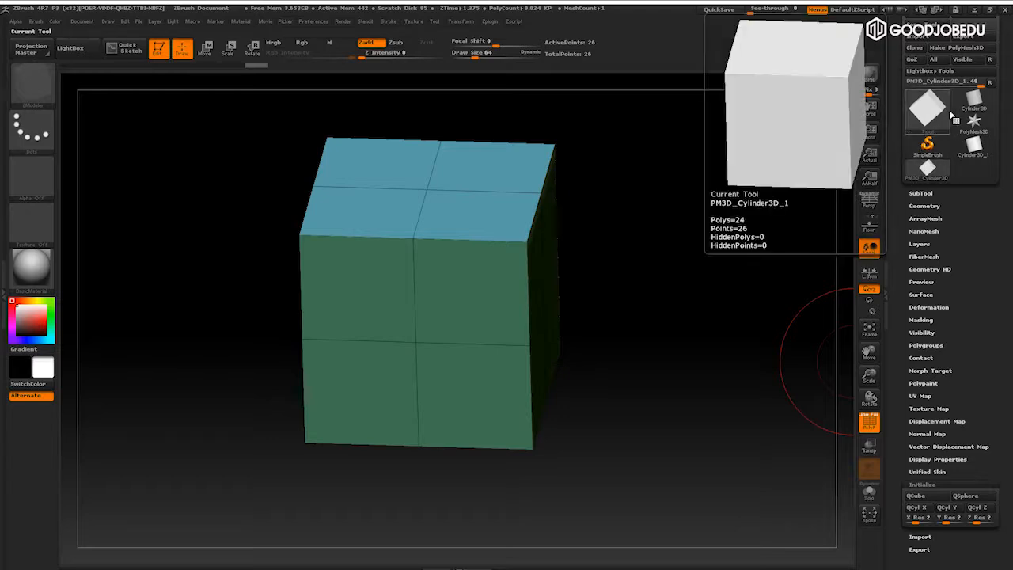
# Replace the active tool with the Sphere3D primitive and frame the whole sphere in the canvas
pyautogui.click(934, 111)
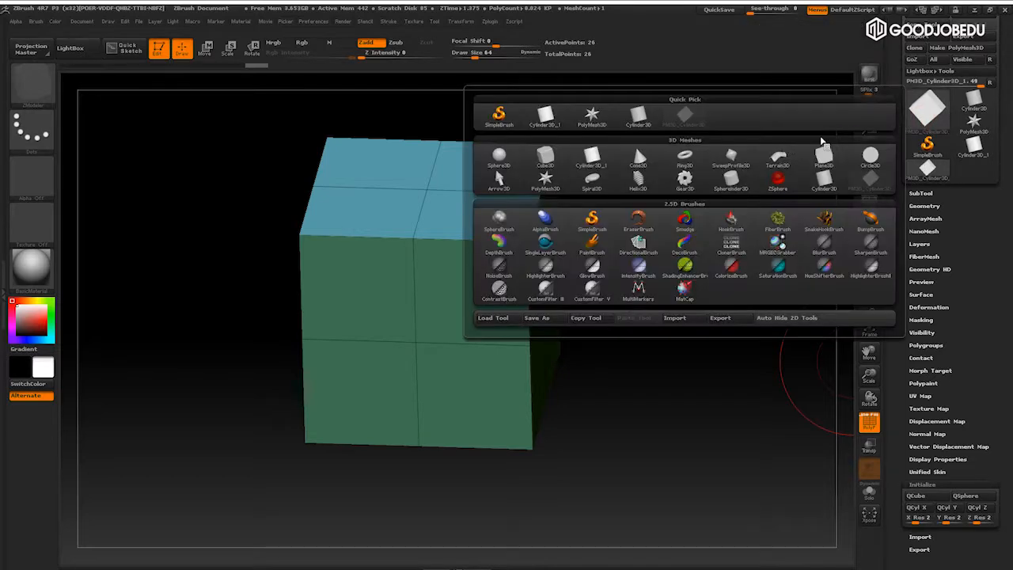
pyautogui.click(498, 156)
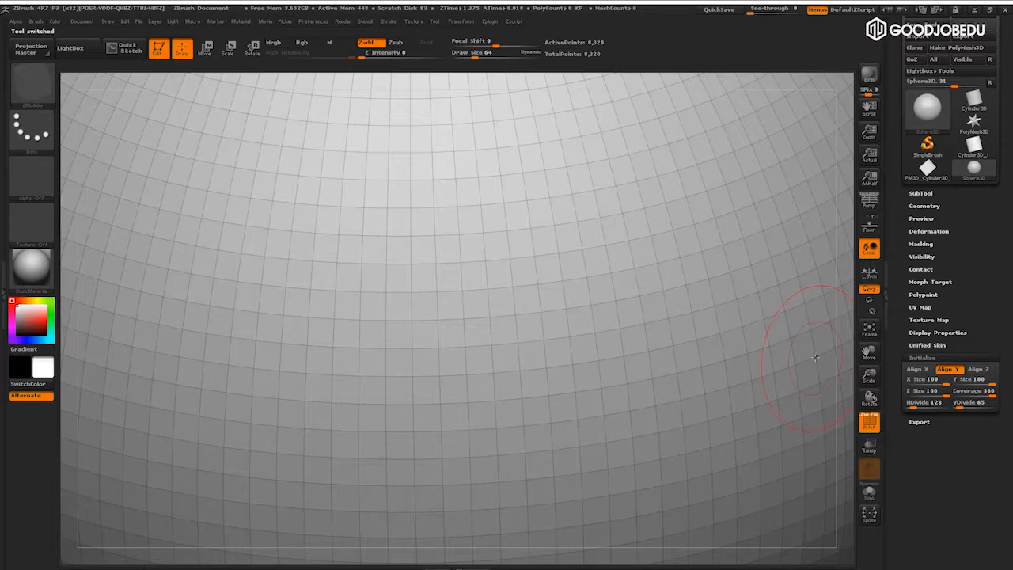
pyautogui.press('f')
pyautogui.keyDown('alt'); pyautogui.moveTo(791, 400); pyautogui.dragTo(771, 367); pyautogui.keyUp('alt')
# Raise the sphere's horizontal subdivision count (HDivide) to 251
pyautogui.moveTo(898, 338); pyautogui.dragTo(898, 307)
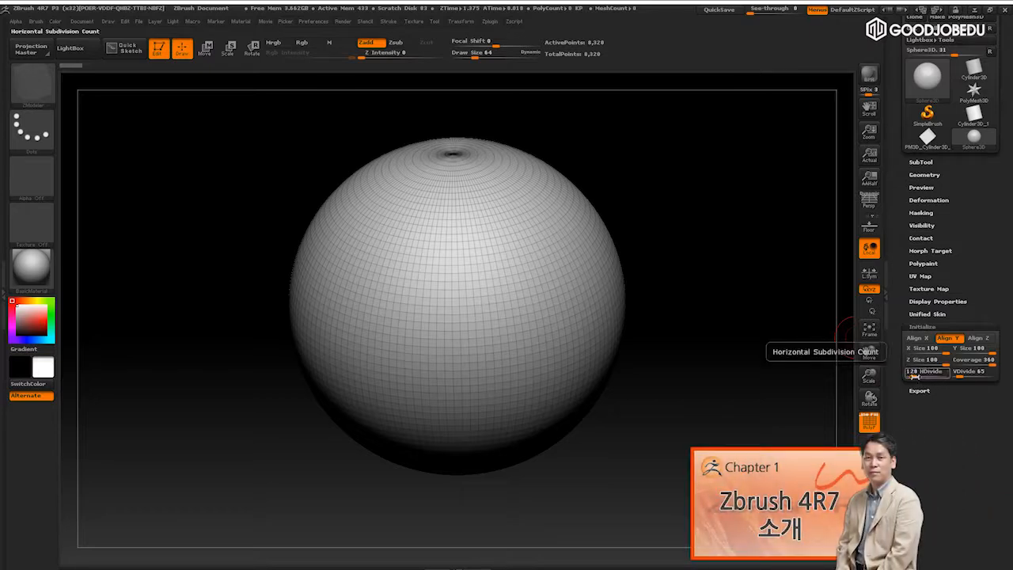
pyautogui.moveTo(915, 378); pyautogui.dragTo(909, 405)
pyautogui.moveTo(746, 391); pyautogui.dragTo(776, 372)
pyautogui.click(918, 398)
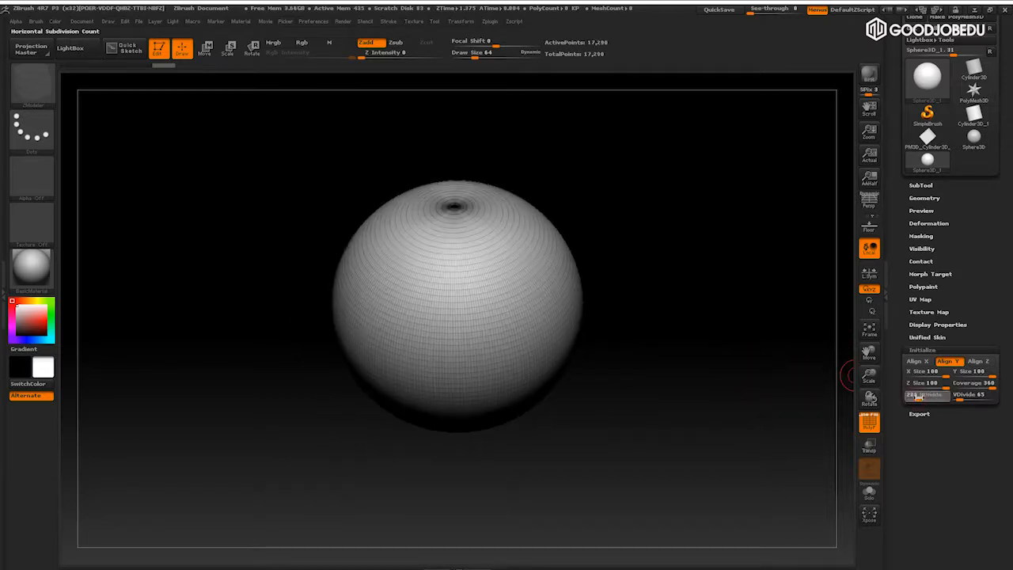
pyautogui.moveTo(789, 435)
pyautogui.keyDown('alt'); pyautogui.mouseDown()
pyautogui.moveTo(801, 417)
pyautogui.moveTo(809, 425)
pyautogui.moveTo(785, 422)
pyautogui.moveTo(787, 406)
pyautogui.moveTo(779, 415)
pyautogui.mouseUp(); pyautogui.keyUp('alt')
# Turn off the sphere's Polyframe display and convert the sphere to a PolyMesh3D
pyautogui.click(870, 426)
pyautogui.click(922, 166)
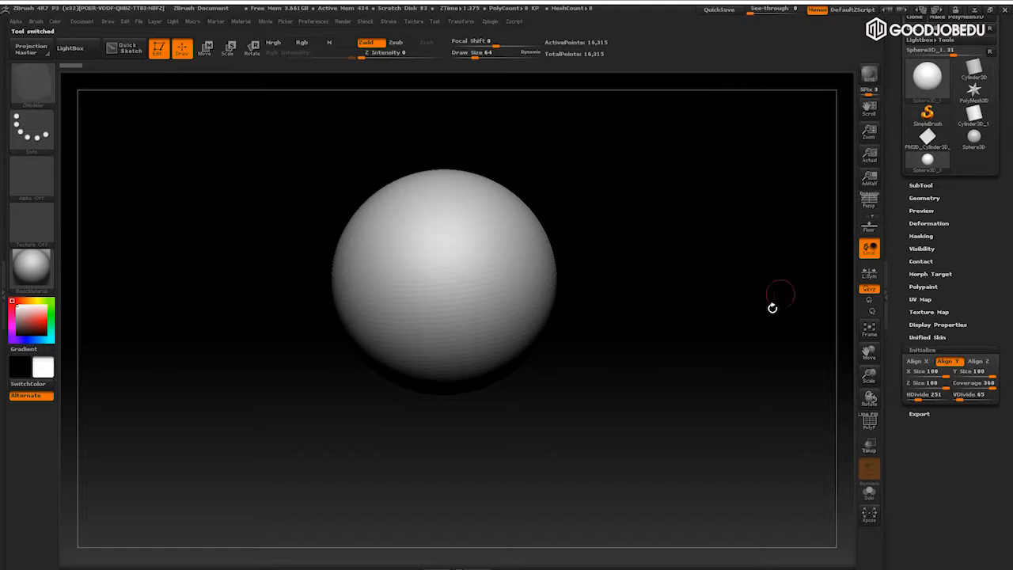
pyautogui.moveTo(905, 228); pyautogui.dragTo(905, 245)
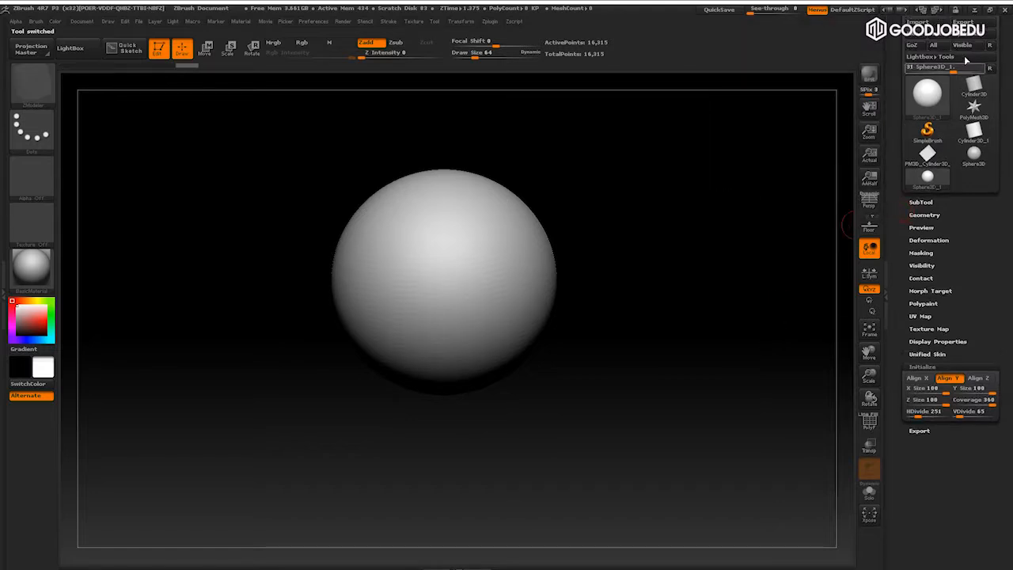
pyautogui.click(960, 38)
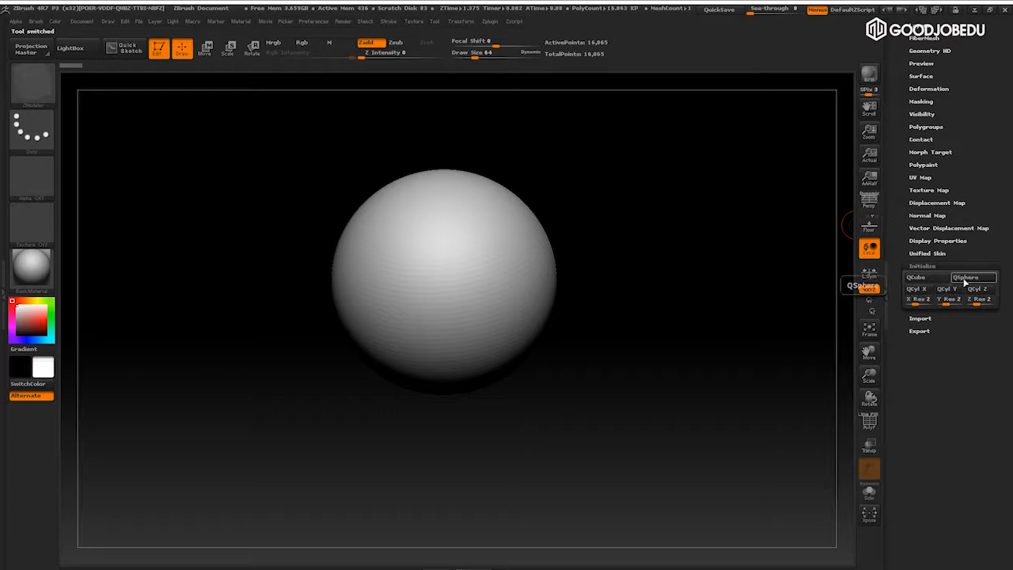
# Reinitialize the sphere mesh as a QSphere and turn on Polyframe to inspect its faces
pyautogui.click(964, 279)
pyautogui.moveTo(772, 389); pyautogui.dragTo(840, 424)
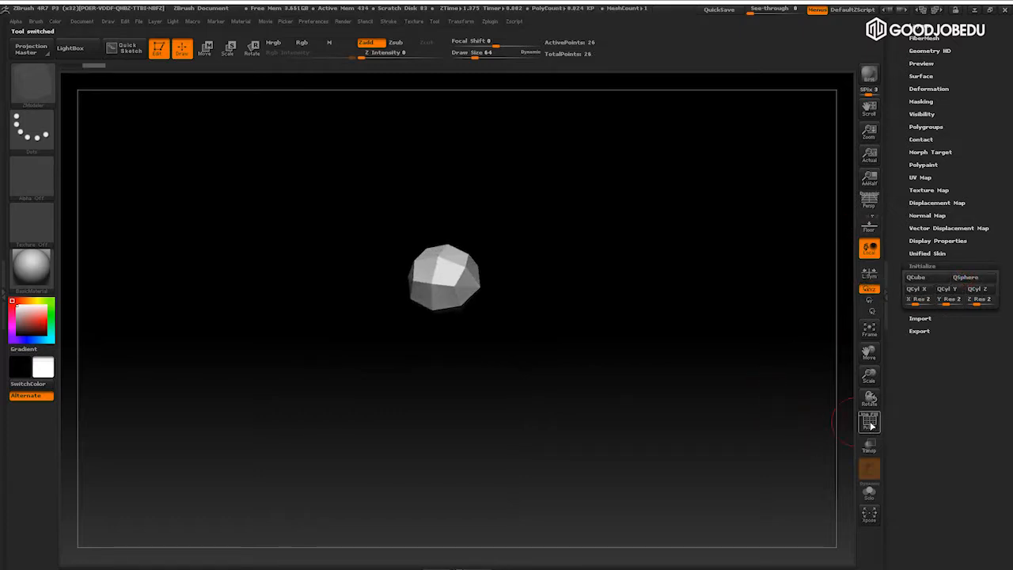
pyautogui.click(870, 424)
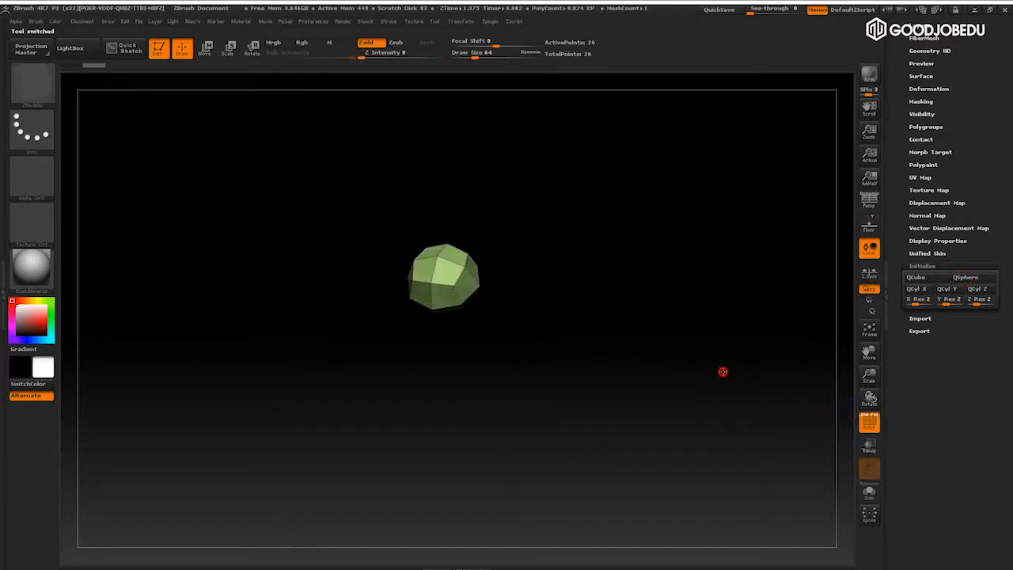
pyautogui.moveTo(722, 371); pyautogui.dragTo(768, 391)
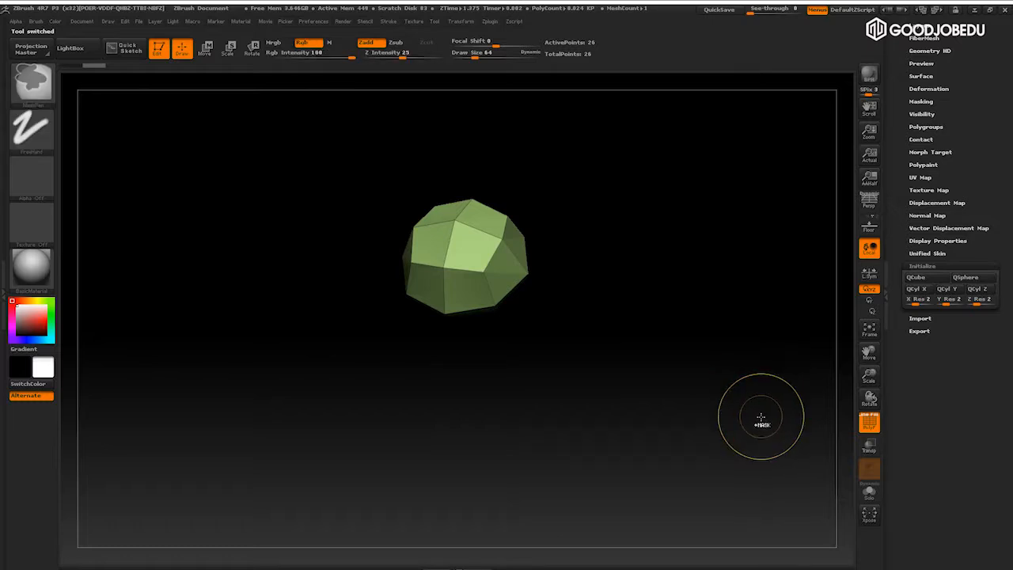
pyautogui.moveTo(767, 416); pyautogui.dragTo(769, 427)
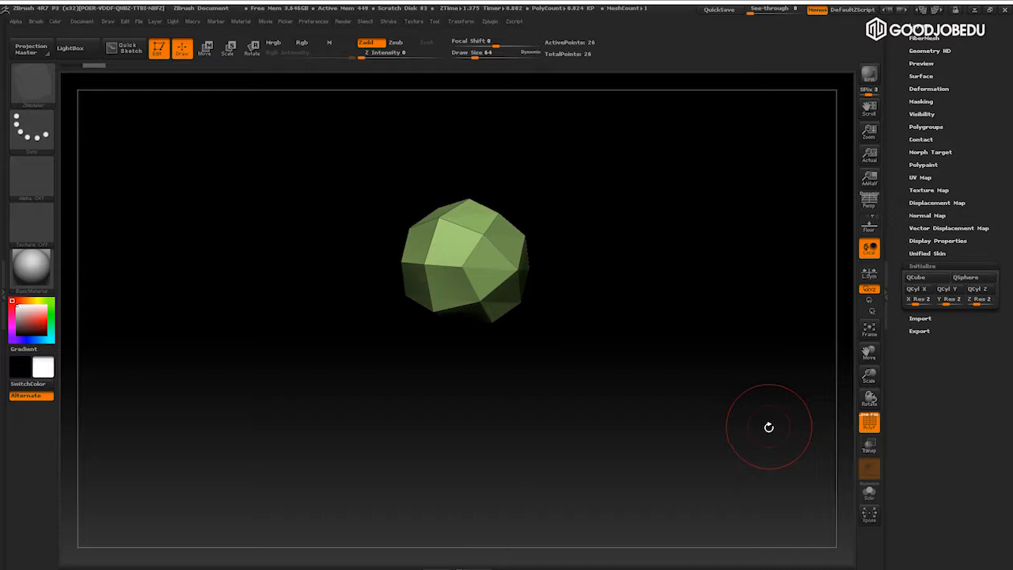
# Divide the QSphere three times to smooth it and turn off the Polyframe display
pyautogui.hotkey('ctrl', 'd')
pyautogui.hotkey('ctrl', 'd')
pyautogui.hotkey('ctrl', 'd')
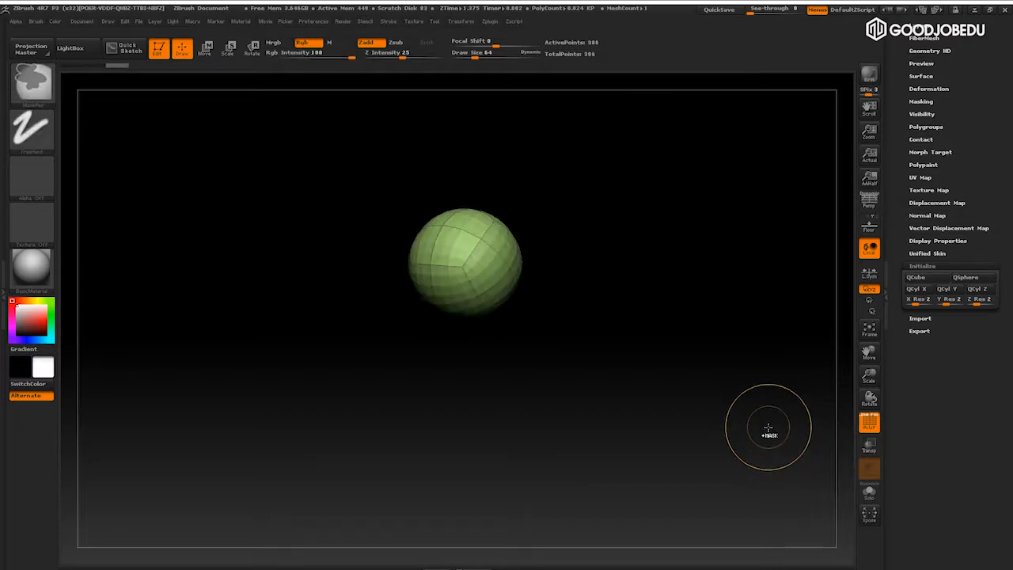
pyautogui.click(869, 425)
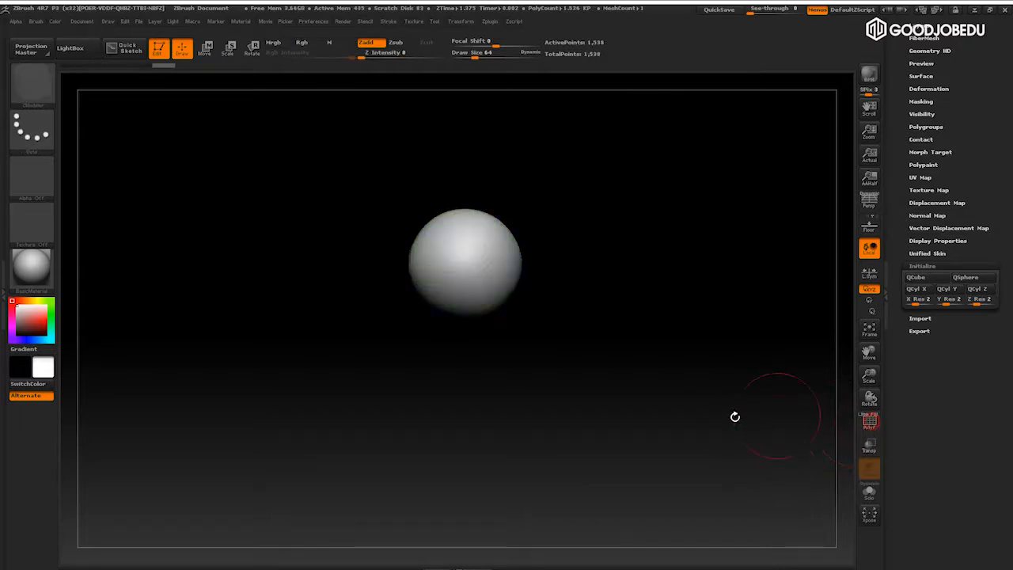
# Divide the QSphere once more and turn on Polyframe to inspect its denser topology
pyautogui.hotkey('ctrl', 'd')
pyautogui.keyDown('alt'); pyautogui.moveTo(764, 436); pyautogui.dragTo(731, 349); pyautogui.keyUp('alt')
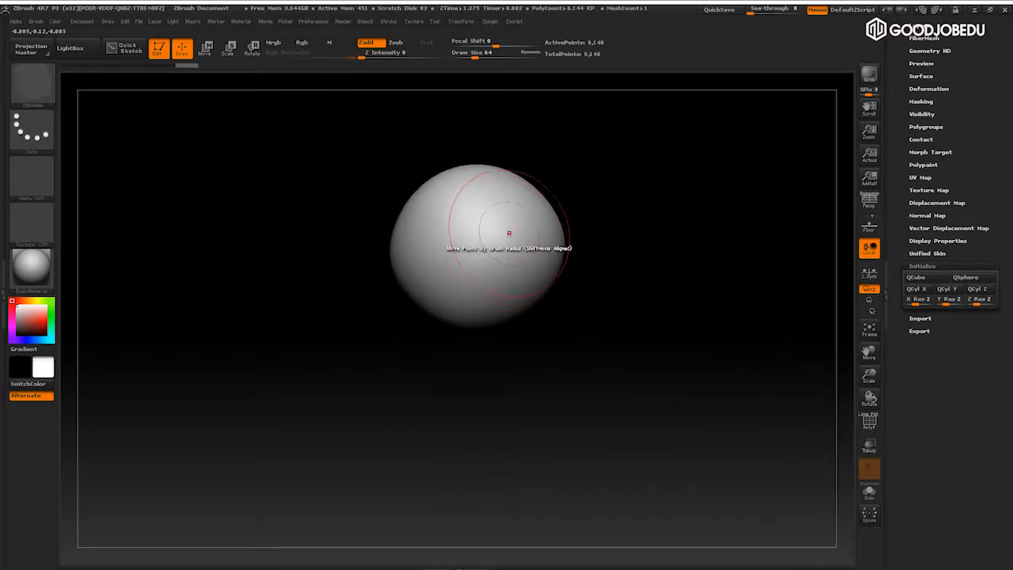
pyautogui.moveTo(680, 340); pyautogui.dragTo(843, 379)
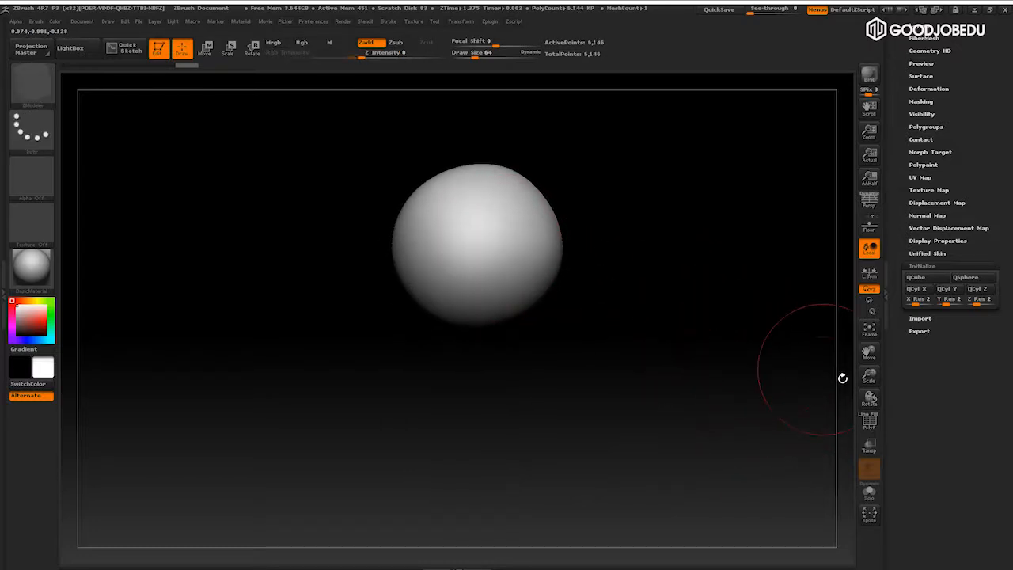
pyautogui.click(869, 425)
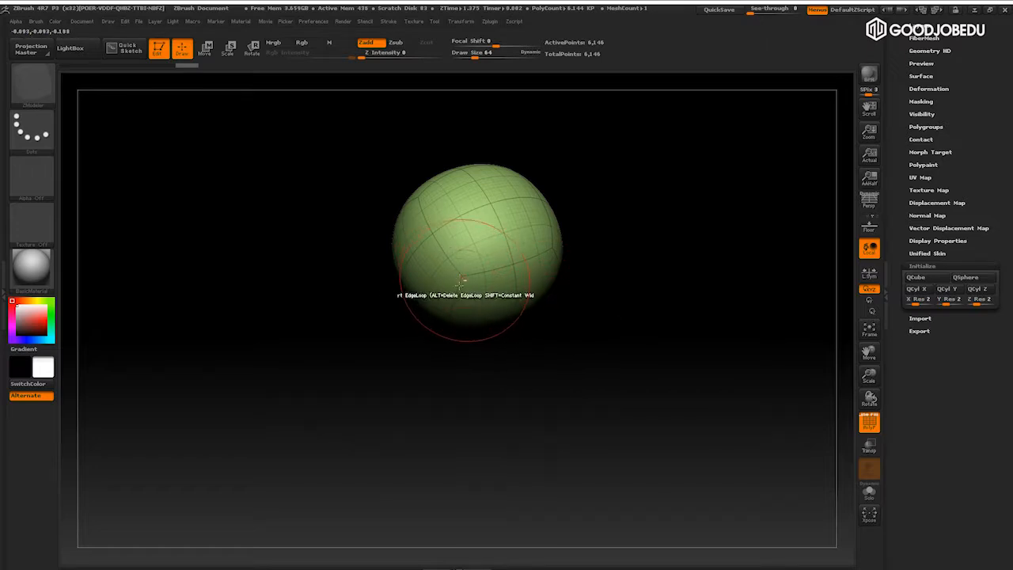
pyautogui.click(869, 424)
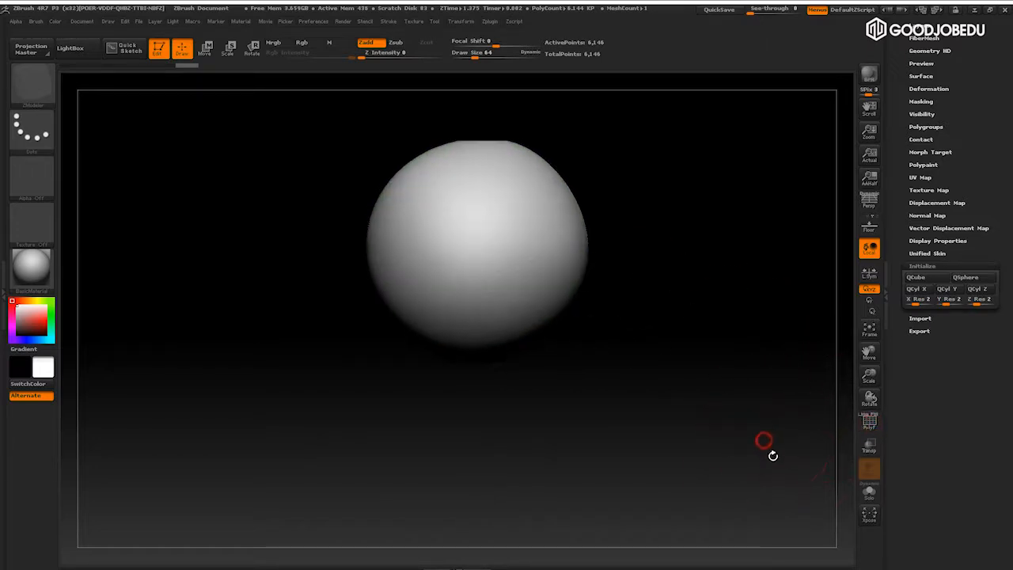
pyautogui.click(869, 423)
pyautogui.keyDown('alt'); pyautogui.moveTo(767, 427); pyautogui.dragTo(755, 362); pyautogui.keyUp('alt')
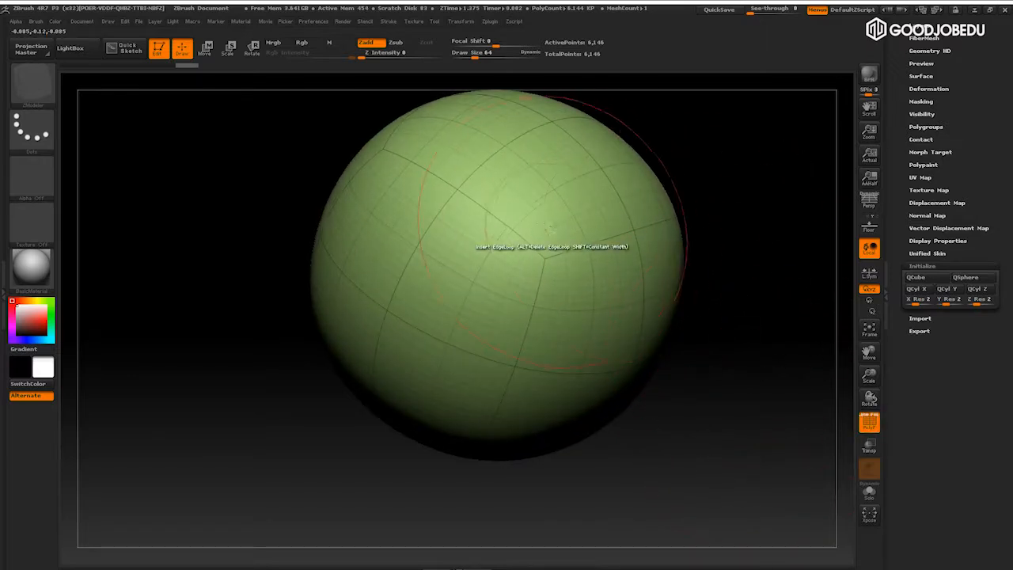
# Lower the QSphere by three subdivision levels and inspect its coarse faces
pyautogui.hotkey('shift', 'd')
pyautogui.hotkey('shift', 'd')
pyautogui.hotkey('shift', 'd')
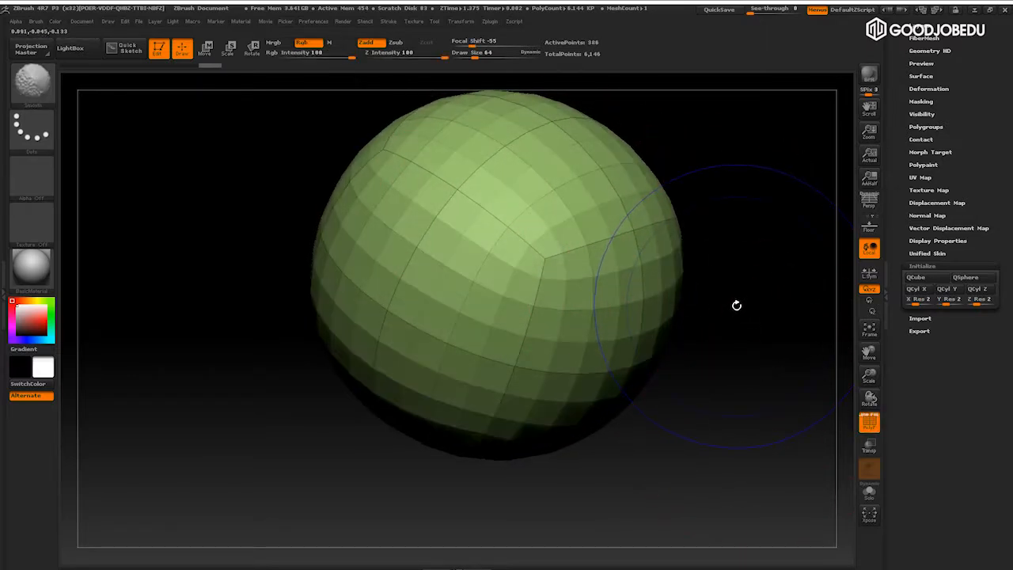
pyautogui.moveTo(771, 254); pyautogui.dragTo(690, 253)
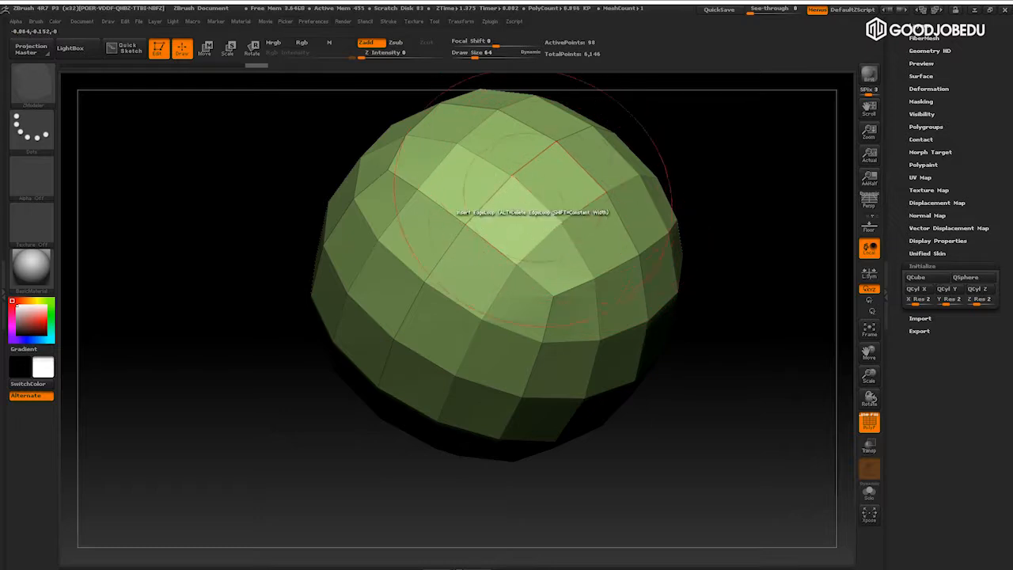
pyautogui.keyDown('alt'); pyautogui.moveTo(722, 250); pyautogui.dragTo(688, 264); pyautogui.keyUp('alt')
# Switch to the Sphere3D primitive and examine its wireframe around the pole
pyautogui.scroll(5, 942, 158)
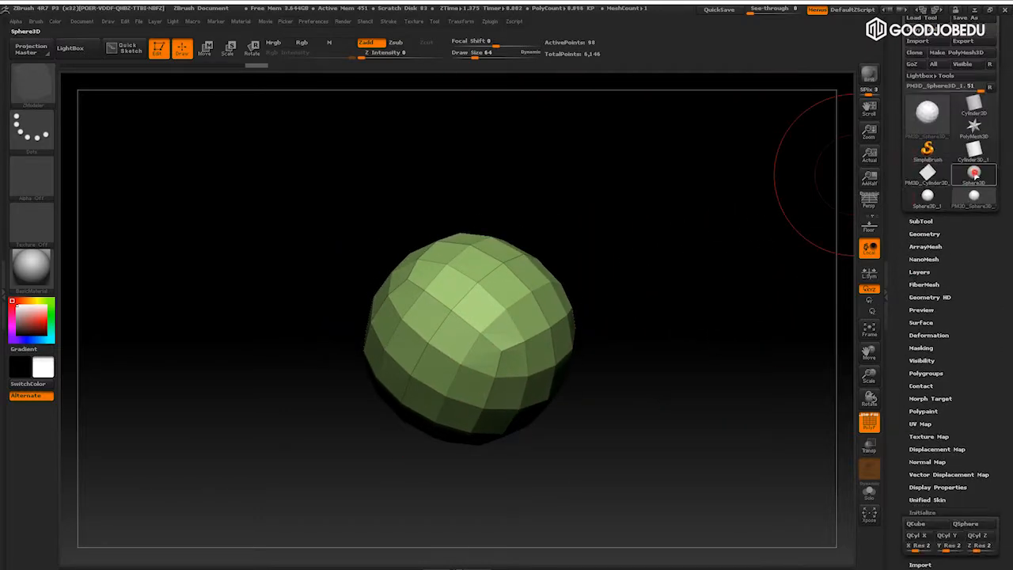
pyautogui.click(974, 171)
pyautogui.press('f')
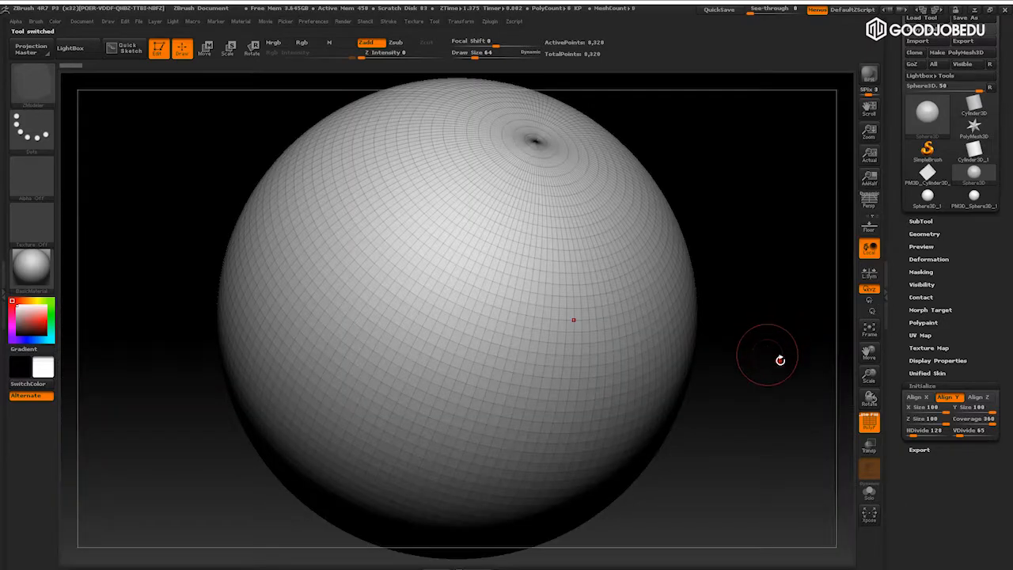
pyautogui.keyDown('alt'); pyautogui.moveTo(792, 335); pyautogui.dragTo(729, 272); pyautogui.keyUp('alt')
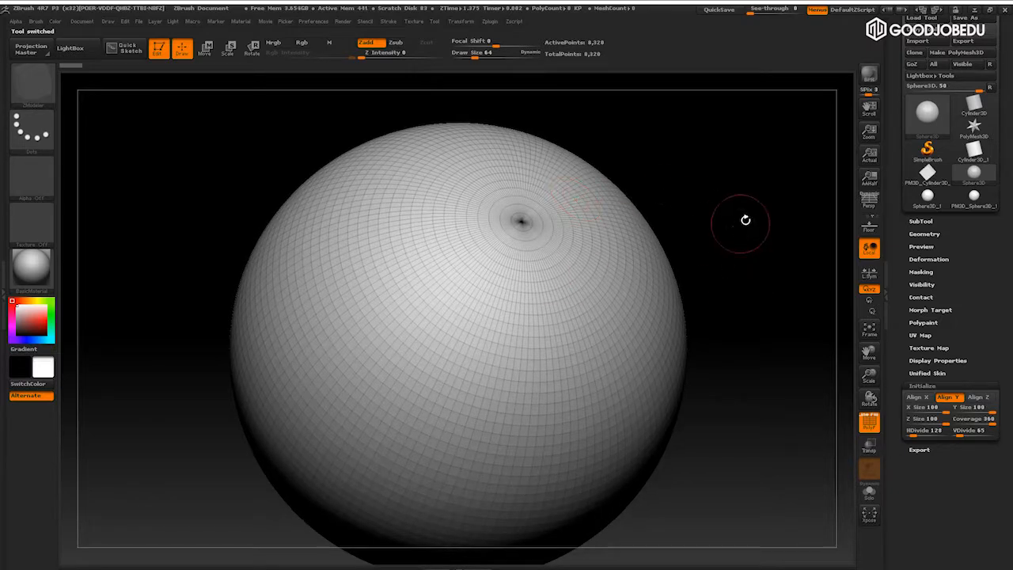
pyautogui.moveTo(744, 224); pyautogui.dragTo(731, 192)
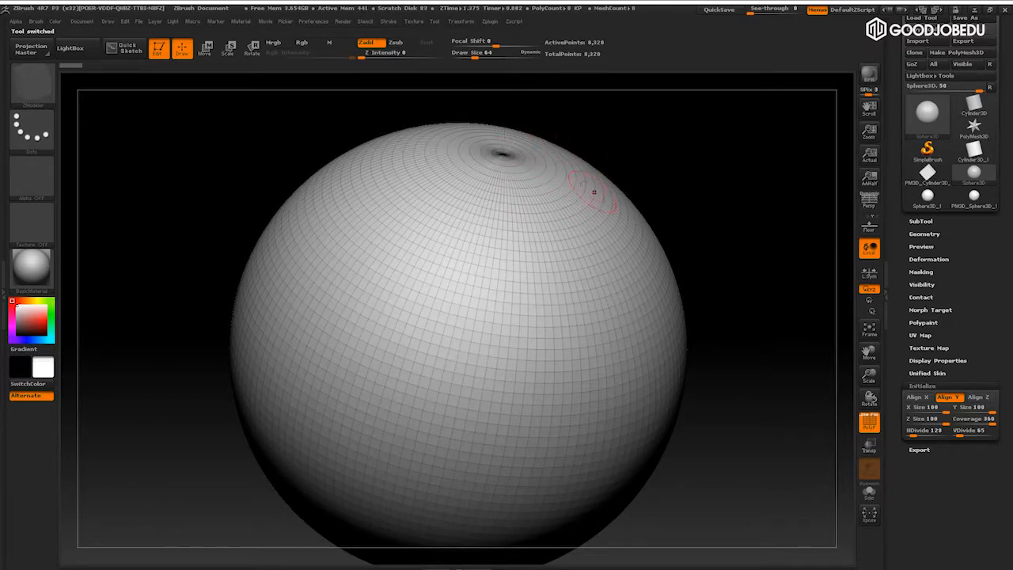
pyautogui.moveTo(747, 251)
pyautogui.mouseDown()
pyautogui.moveTo(764, 252)
pyautogui.moveTo(752, 269)
pyautogui.moveTo(735, 216)
pyautogui.moveTo(753, 277)
pyautogui.moveTo(744, 267)
pyautogui.mouseUp()
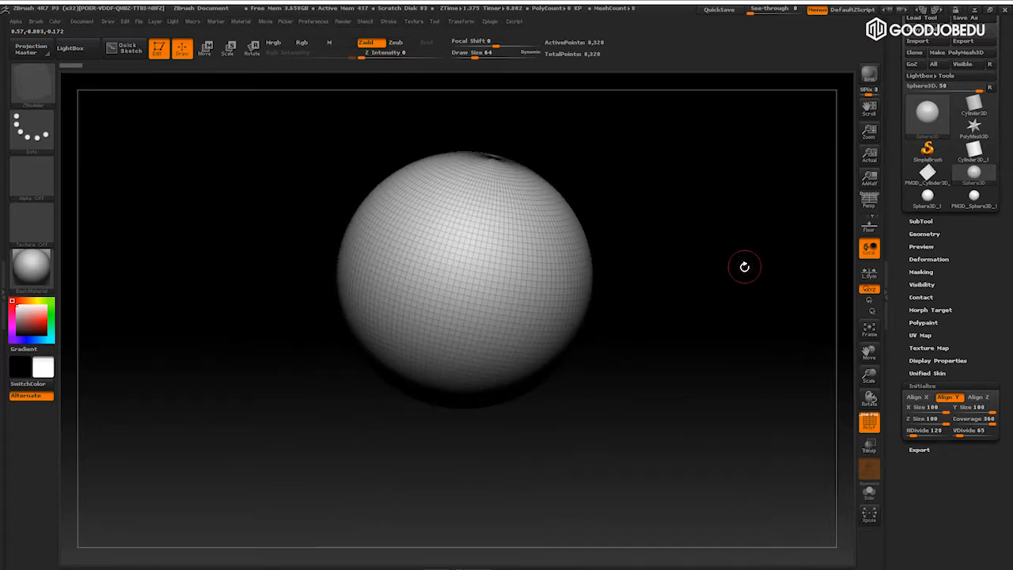
pyautogui.click(932, 431)
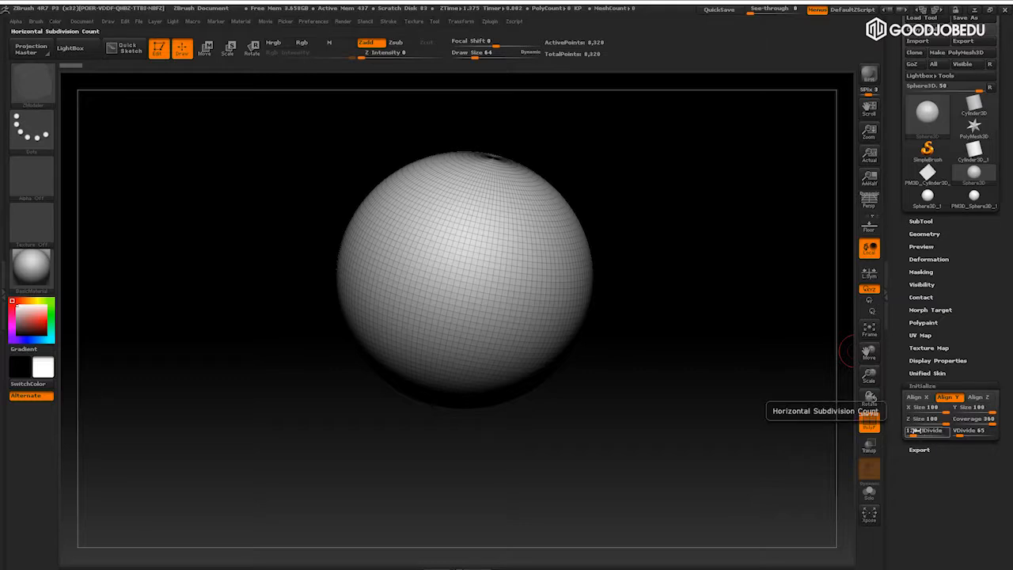
# Switch to the Ring3D primitive and set its SDivide subdivision count to 8
pyautogui.moveTo(934, 123)
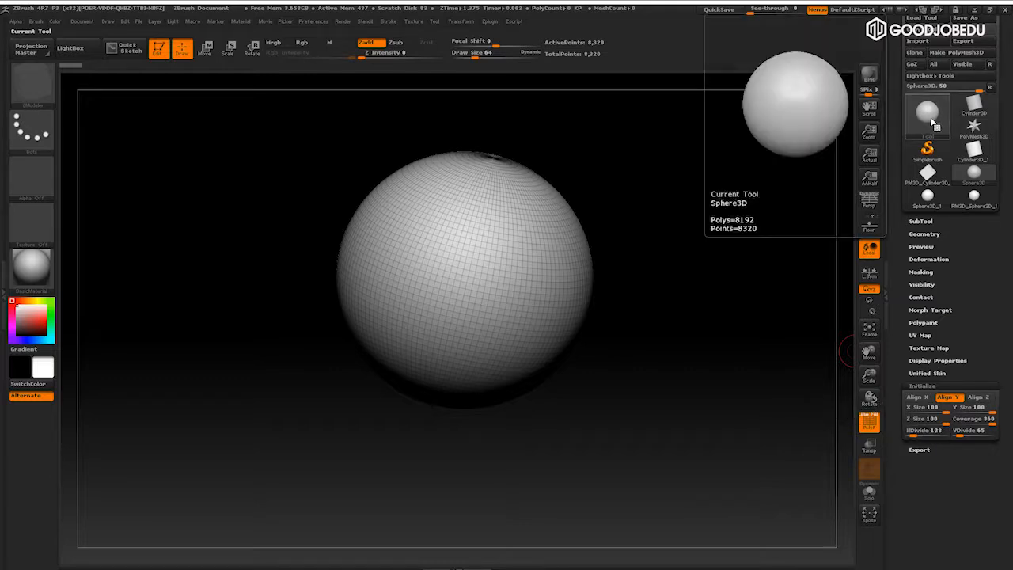
pyautogui.click(928, 117)
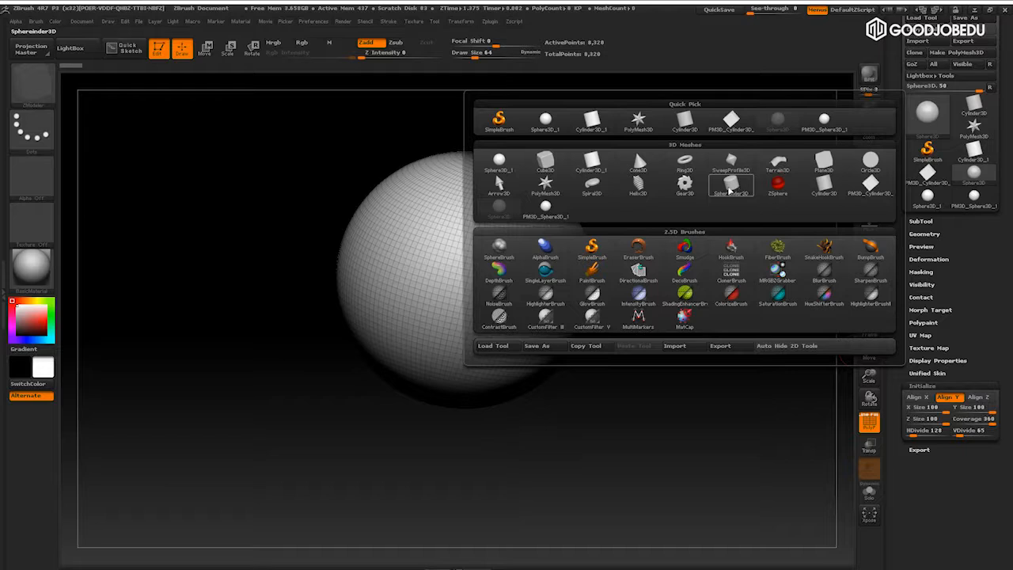
pyautogui.click(686, 163)
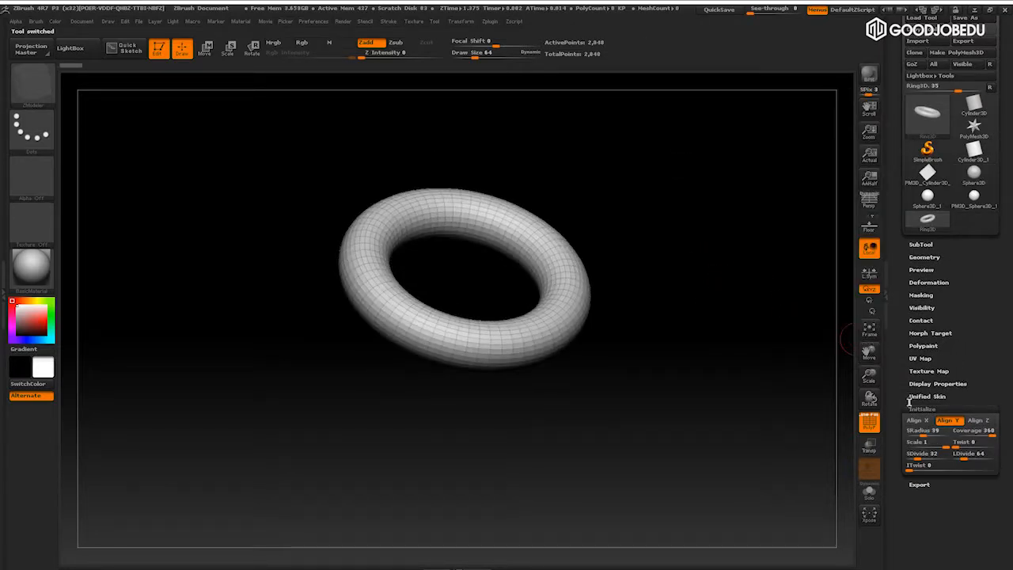
pyautogui.scroll(-1, 910, 403)
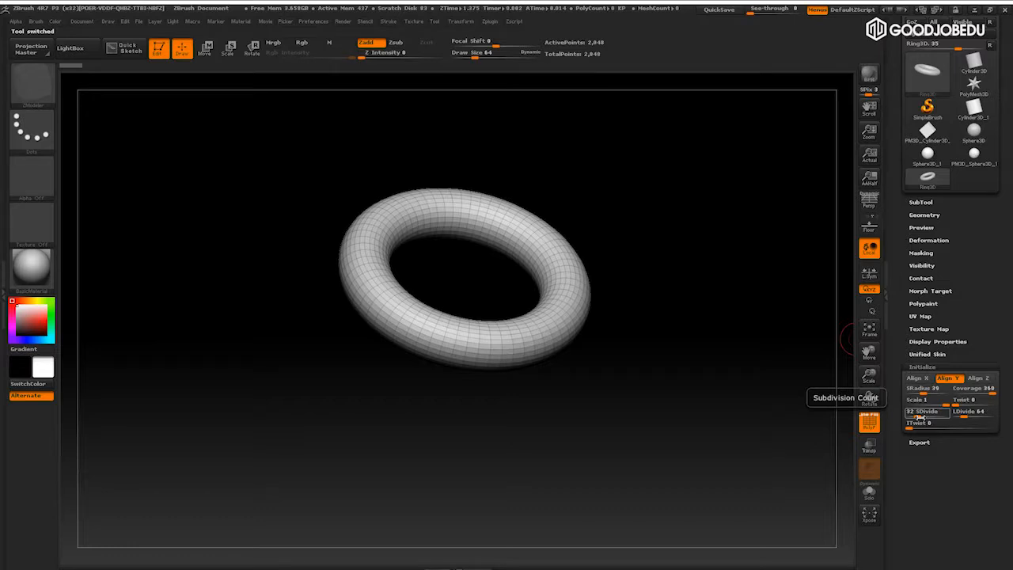
pyautogui.moveTo(920, 417); pyautogui.dragTo(914, 416)
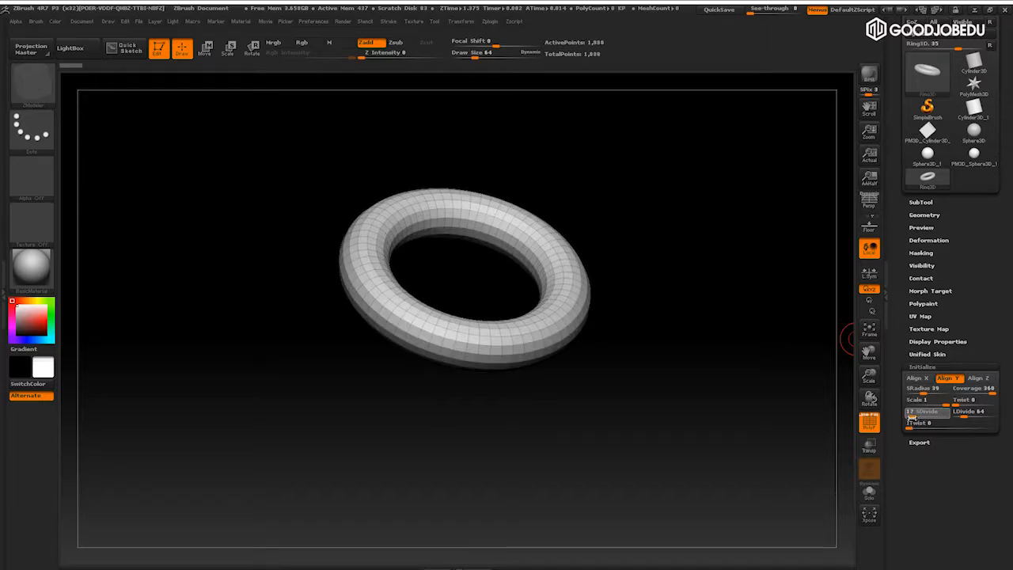
pyautogui.write('8')
pyautogui.press('Return')
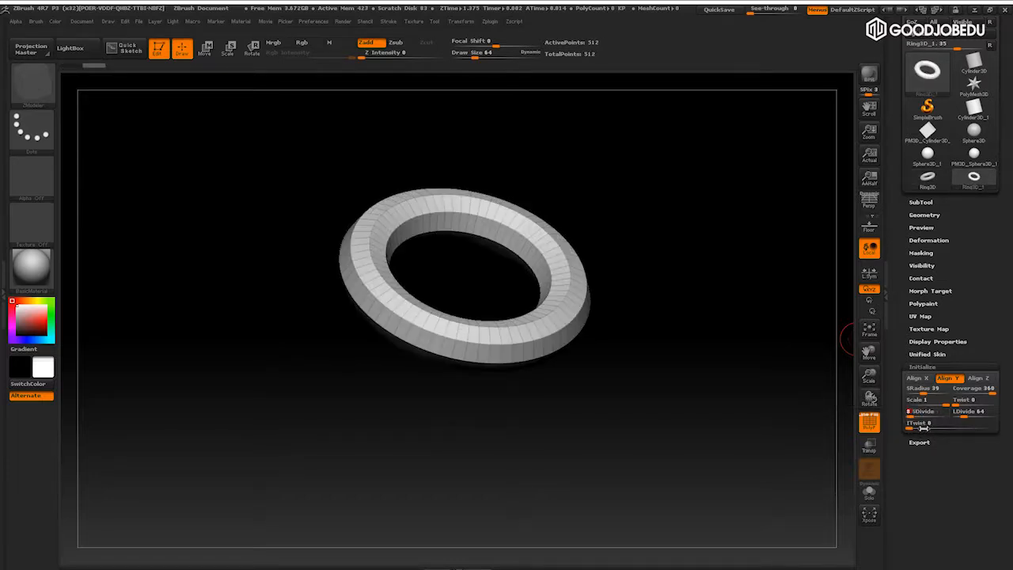
# Reduce the ring's LDivide subdivision count to 16 and check its shape from several angles
pyautogui.moveTo(792, 417); pyautogui.dragTo(781, 461)
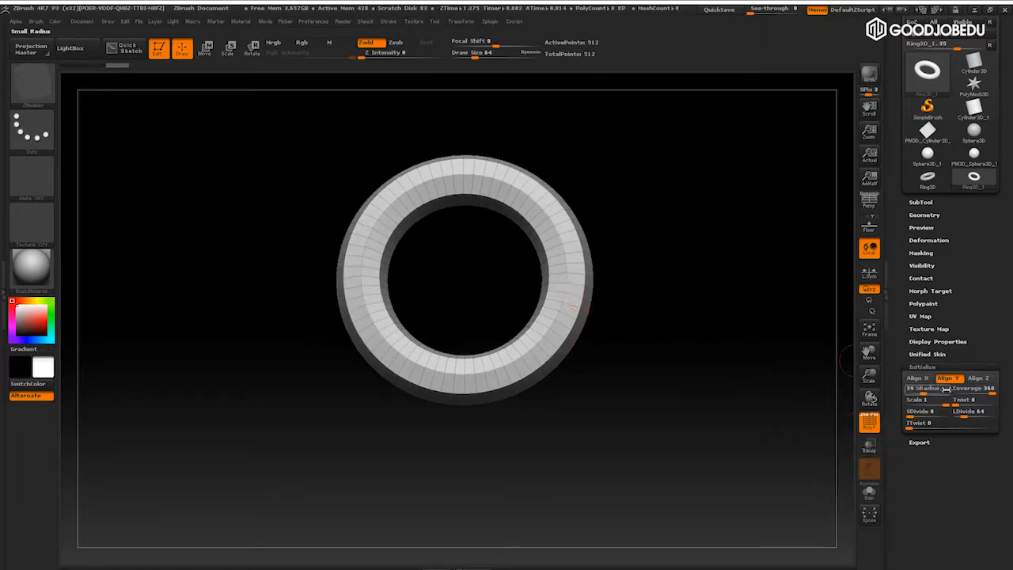
pyautogui.moveTo(967, 417); pyautogui.dragTo(956, 420)
pyautogui.moveTo(784, 477); pyautogui.dragTo(786, 434)
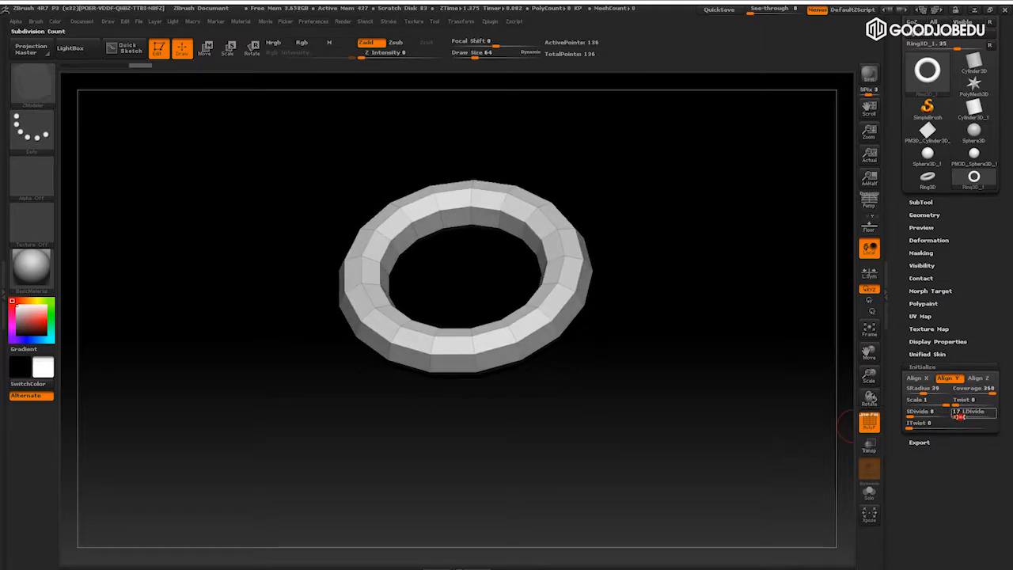
pyautogui.moveTo(959, 413); pyautogui.dragTo(958, 413)
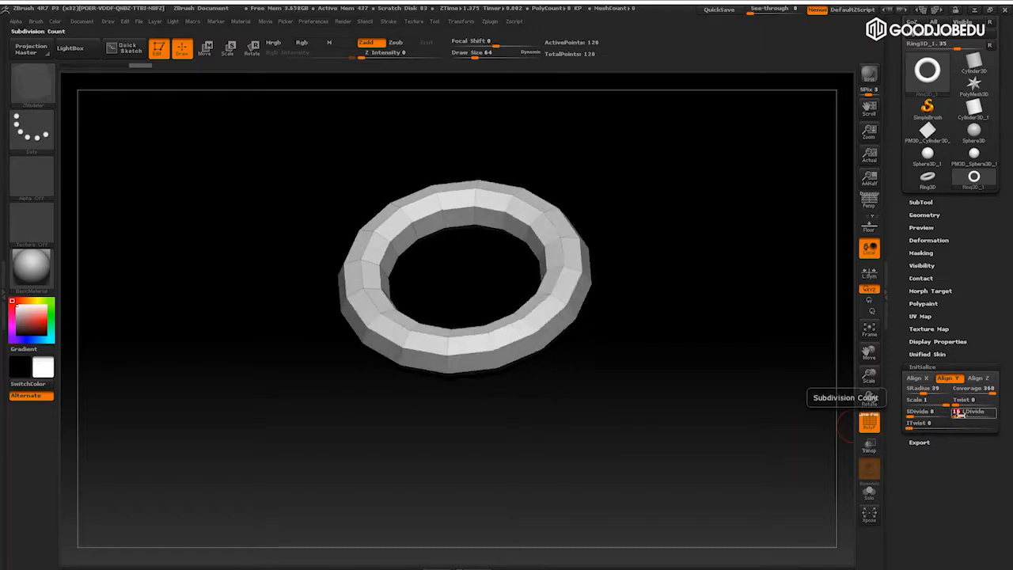
pyautogui.moveTo(708, 430); pyautogui.dragTo(736, 420)
# Convert the ring to a PolyMesh3D and inspect the result and its Initialize options
pyautogui.scroll(2, 906, 361)
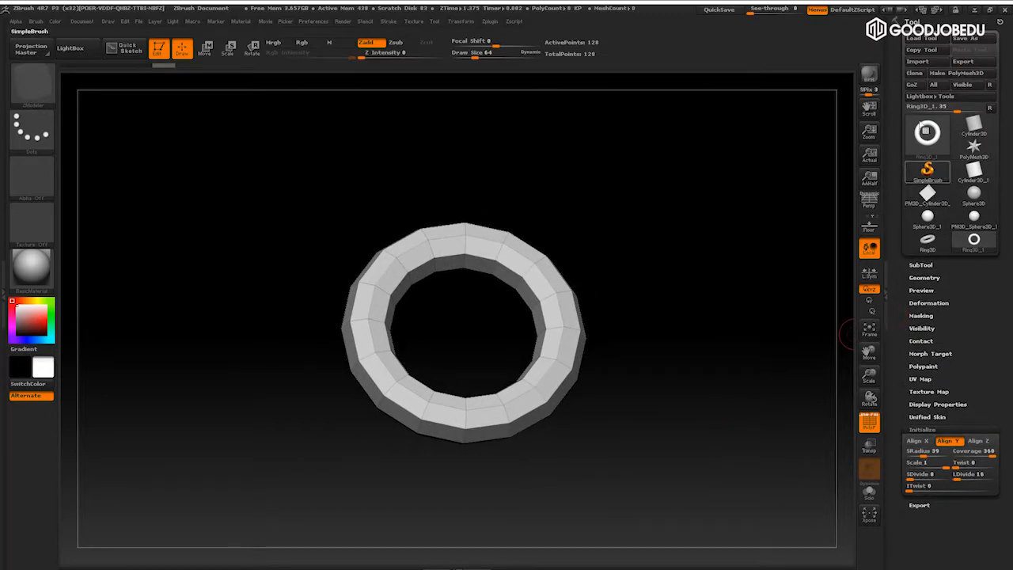
pyautogui.click(952, 74)
pyautogui.moveTo(681, 270); pyautogui.dragTo(495, 239)
pyautogui.moveTo(701, 270); pyautogui.dragTo(772, 335)
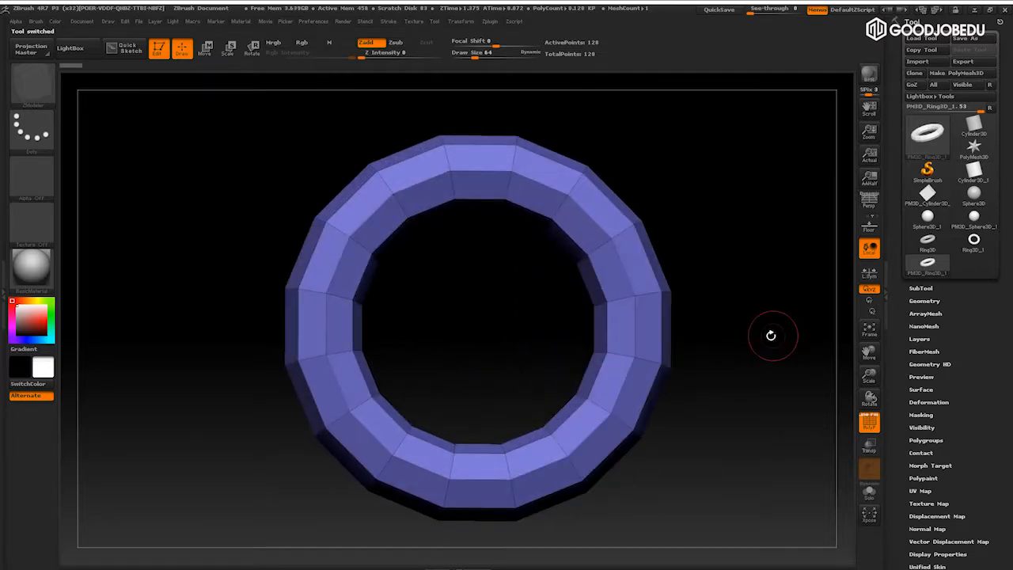
pyautogui.keyDown('shift'); pyautogui.moveTo(748, 269); pyautogui.dragTo(776, 325); pyautogui.keyUp('shift')
pyautogui.keyDown('alt'); pyautogui.moveTo(746, 251); pyautogui.dragTo(735, 205); pyautogui.keyUp('alt')
pyautogui.moveTo(894, 303); pyautogui.dragTo(889, 251)
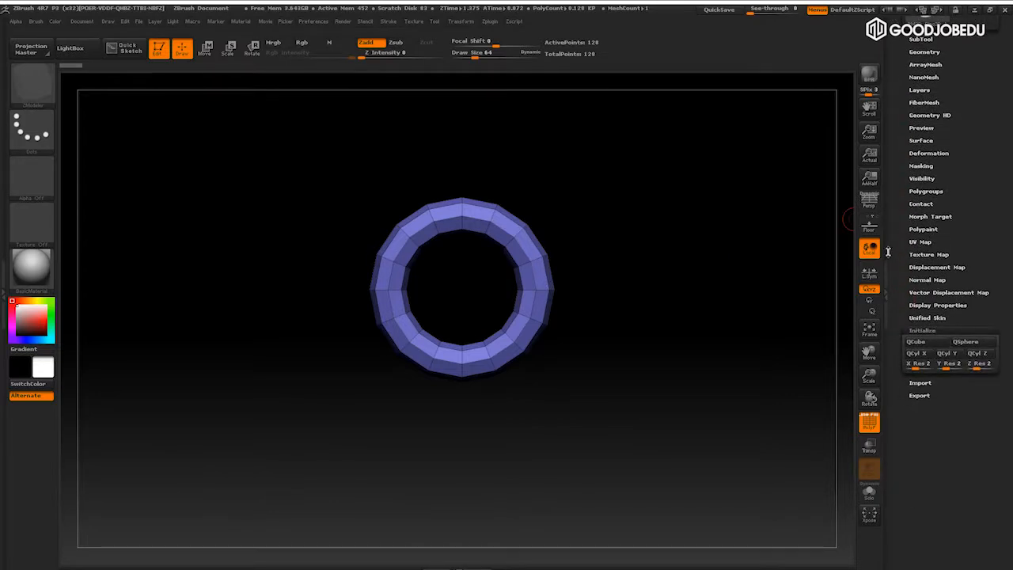
# Switch back to the Sphere3D primitive and convert it to a PolyMesh3D
pyautogui.moveTo(897, 319); pyautogui.dragTo(907, 365)
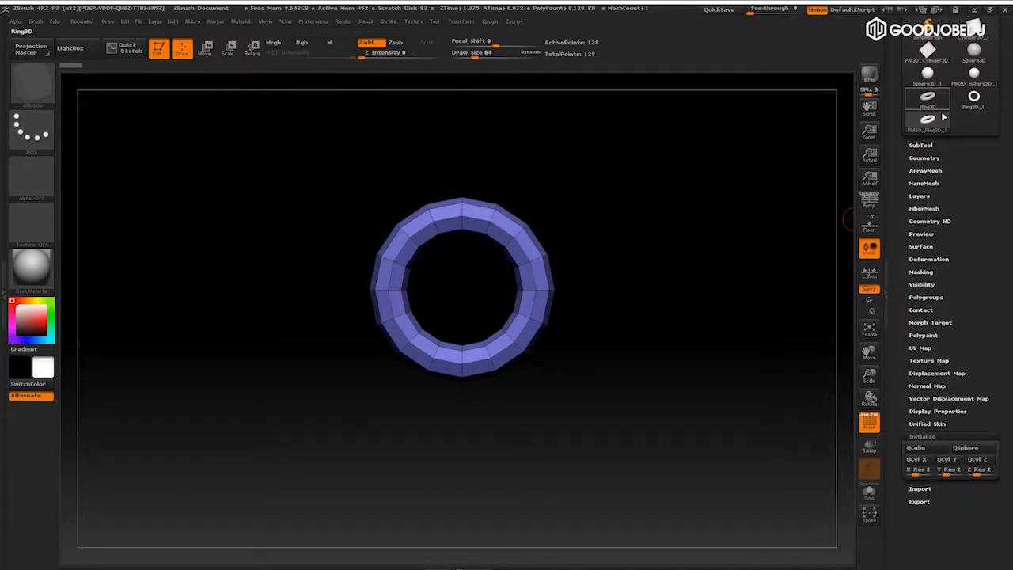
pyautogui.click(975, 50)
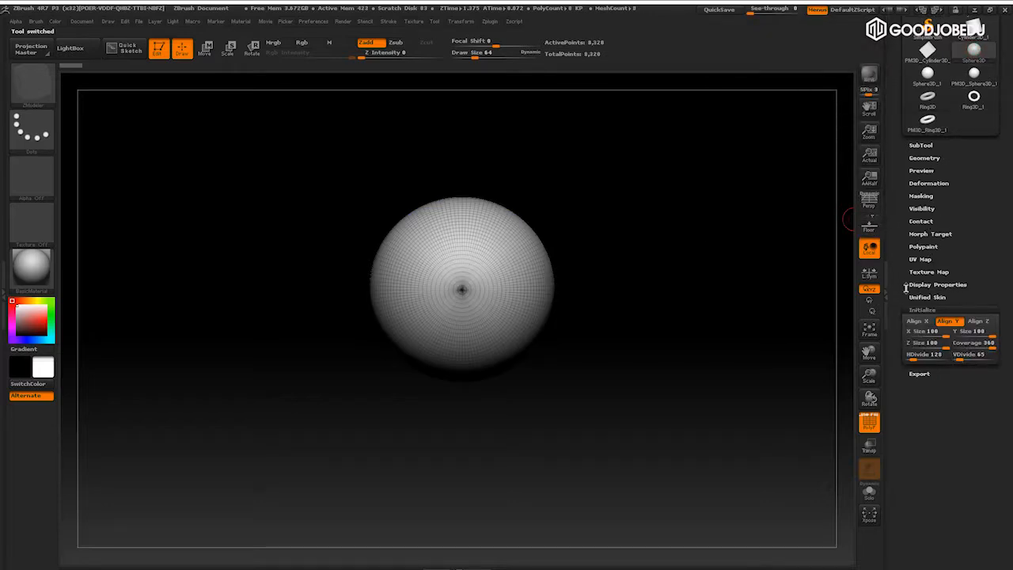
pyautogui.moveTo(901, 226); pyautogui.dragTo(902, 369)
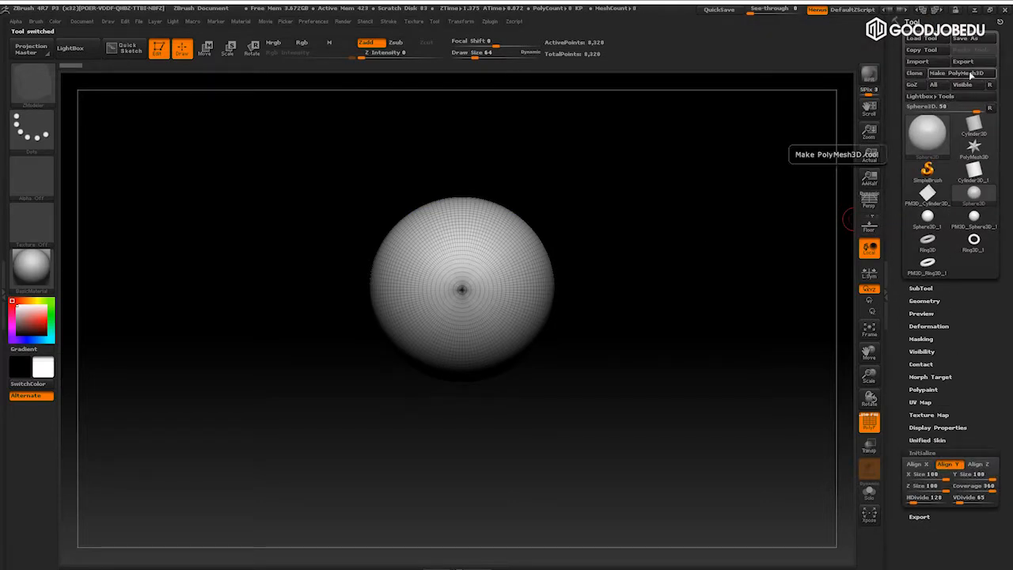
pyautogui.moveTo(773, 303); pyautogui.dragTo(757, 304)
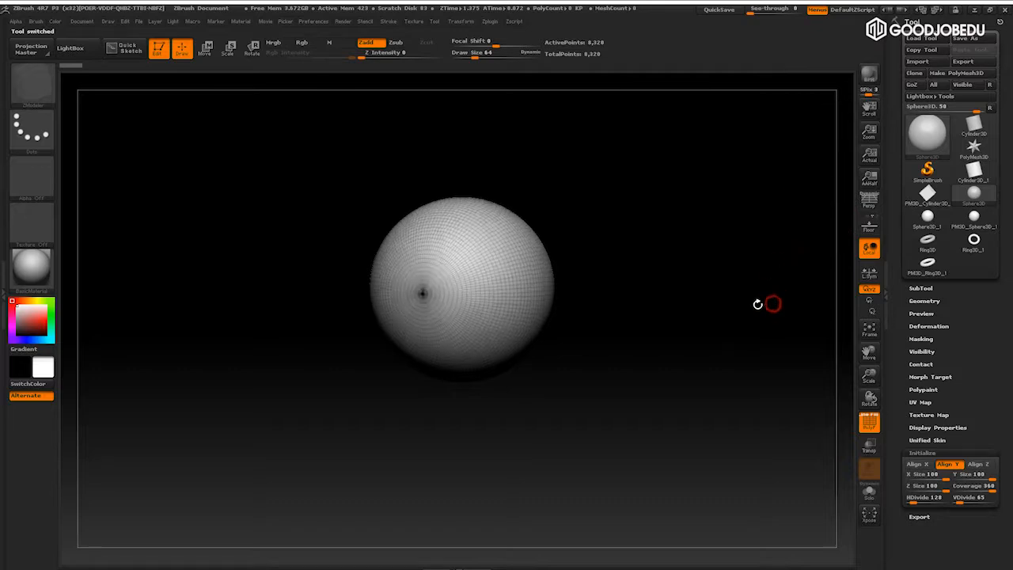
pyautogui.moveTo(894, 330); pyautogui.dragTo(892, 266)
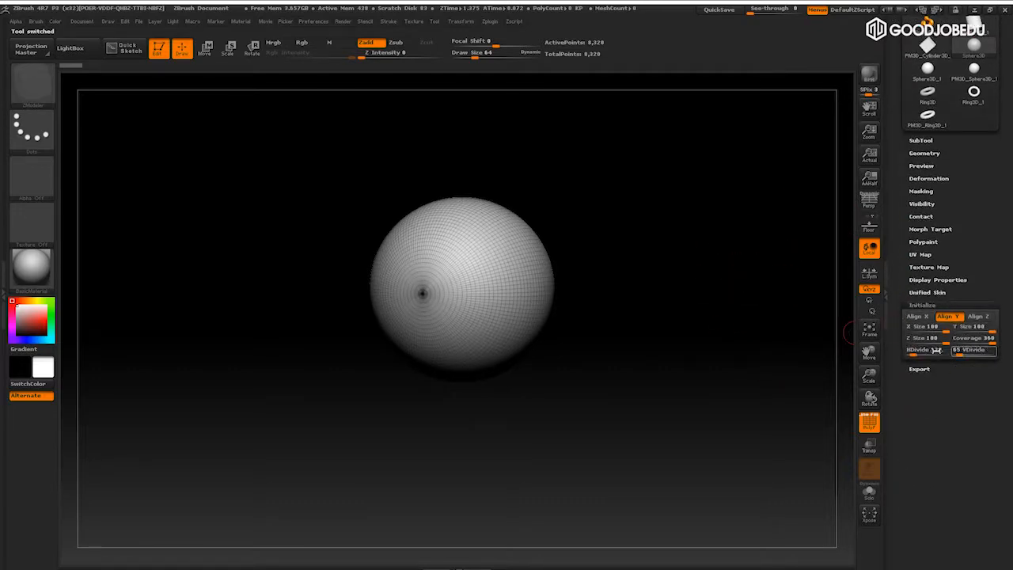
pyautogui.moveTo(901, 245); pyautogui.dragTo(904, 295)
pyautogui.moveTo(895, 224); pyautogui.dragTo(899, 253)
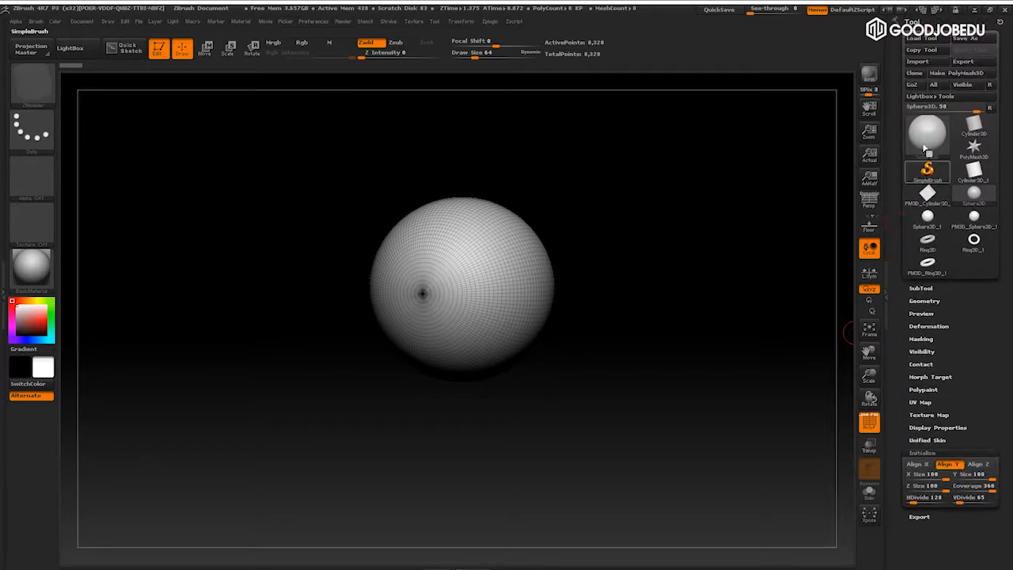
pyautogui.click(956, 74)
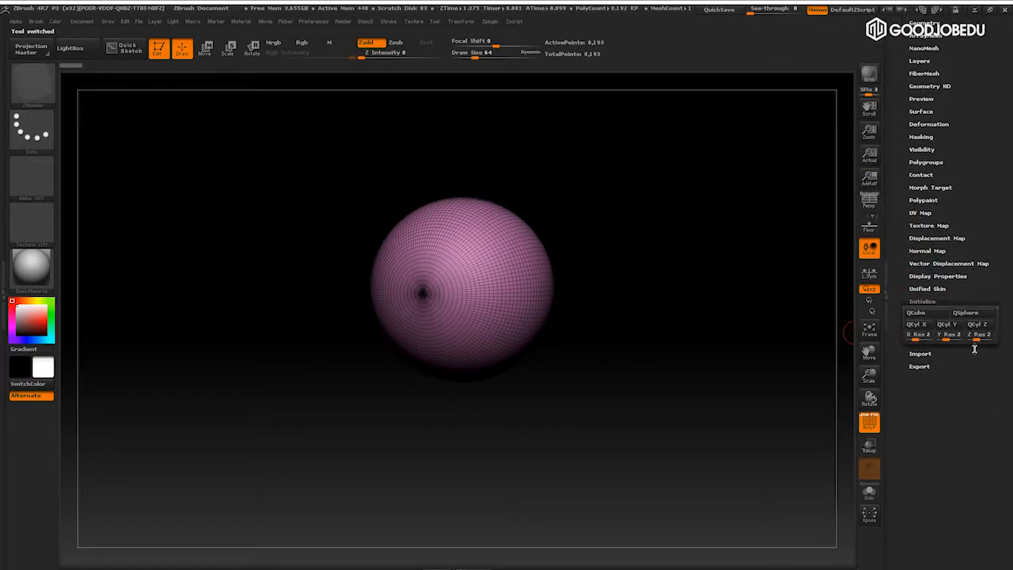
# Set the quick mesh resolution to X Res 4, Y Res 1 and Z Res 7, and reinitialize the sphere mesh as a QCube
pyautogui.moveTo(894, 261); pyautogui.dragTo(896, 297)
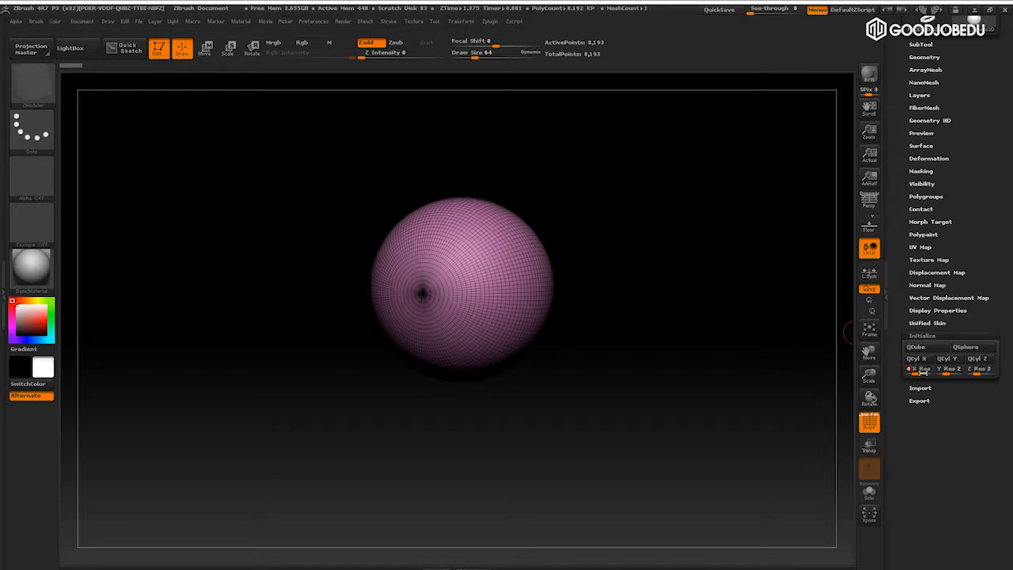
pyautogui.write('1 ')
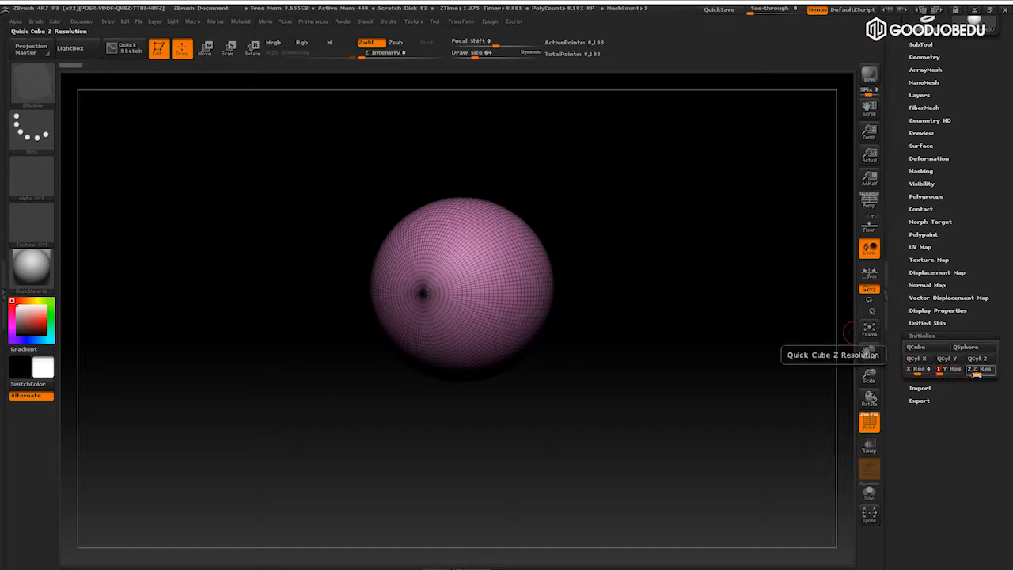
pyautogui.write('2')
pyautogui.click(919, 348)
pyautogui.moveTo(699, 353); pyautogui.dragTo(301, 273)
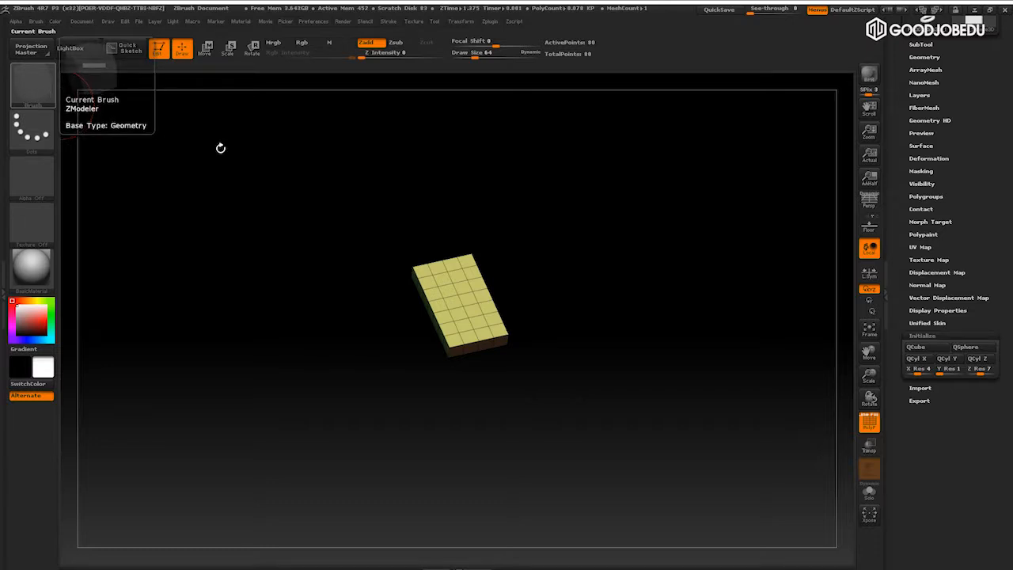
# Reduce the ZModeler brush's draw size to 10 for working on the slab's individual polygons
pyautogui.moveTo(620, 247)
pyautogui.keyDown('alt'); pyautogui.mouseDown()
pyautogui.moveTo(675, 262)
pyautogui.moveTo(701, 287)
pyautogui.mouseUp(); pyautogui.keyUp('alt')
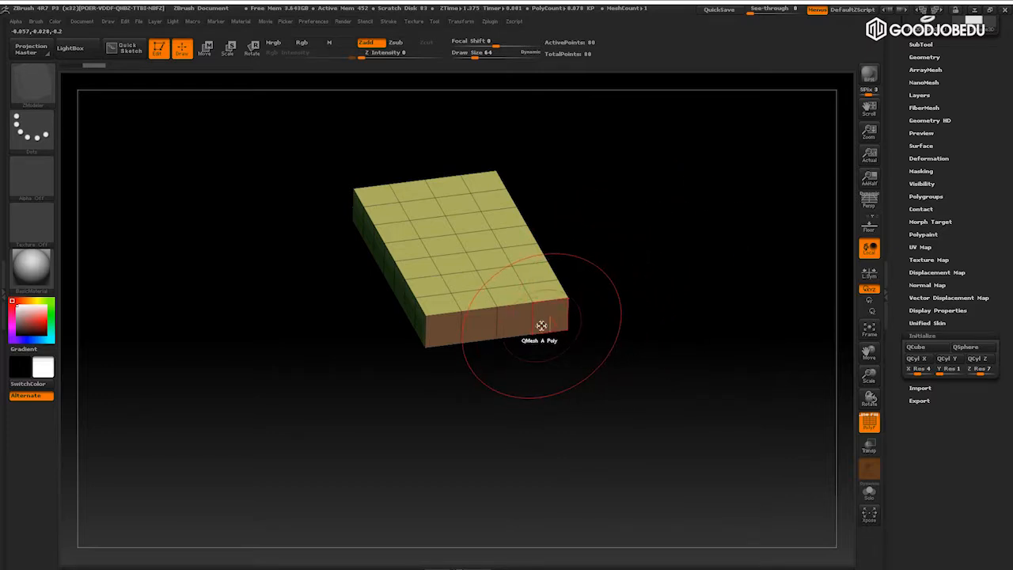
pyautogui.press('space')
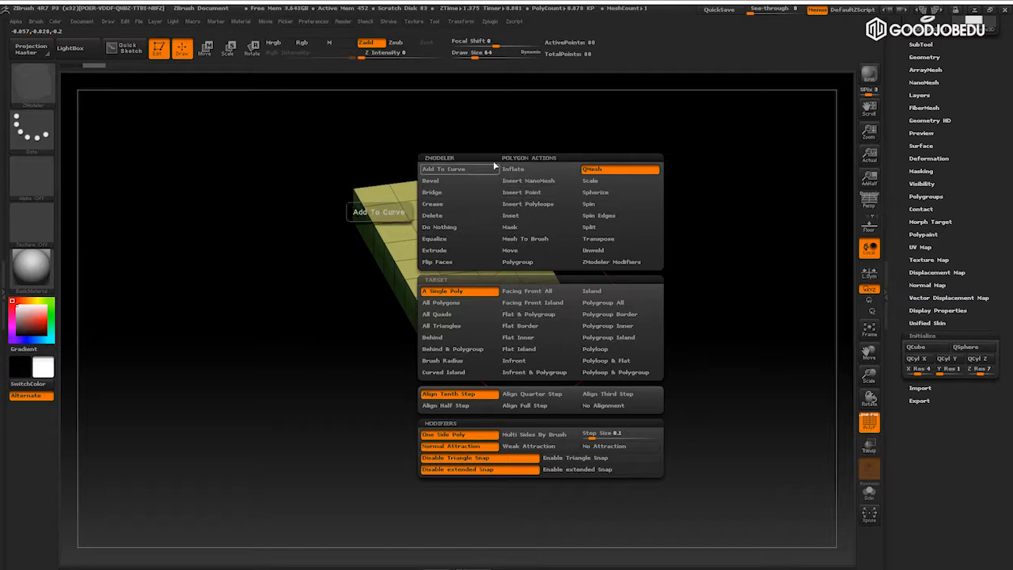
pyautogui.moveTo(731, 261); pyautogui.dragTo(642, 304)
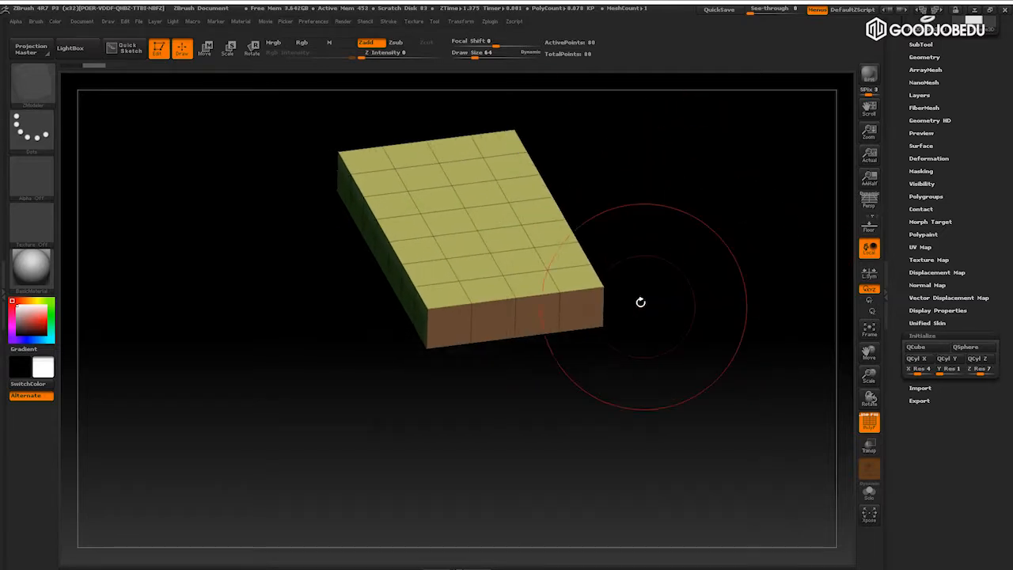
pyautogui.press('[')
pyautogui.press('[')
pyautogui.press('[')
pyautogui.press('[')
pyautogui.press('[')
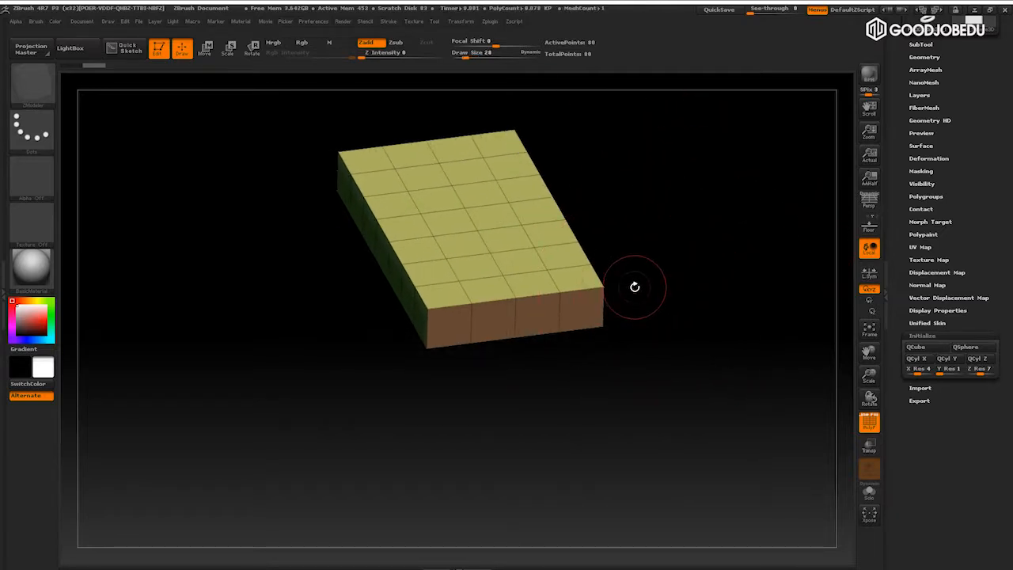
pyautogui.moveTo(685, 287); pyautogui.dragTo(670, 274)
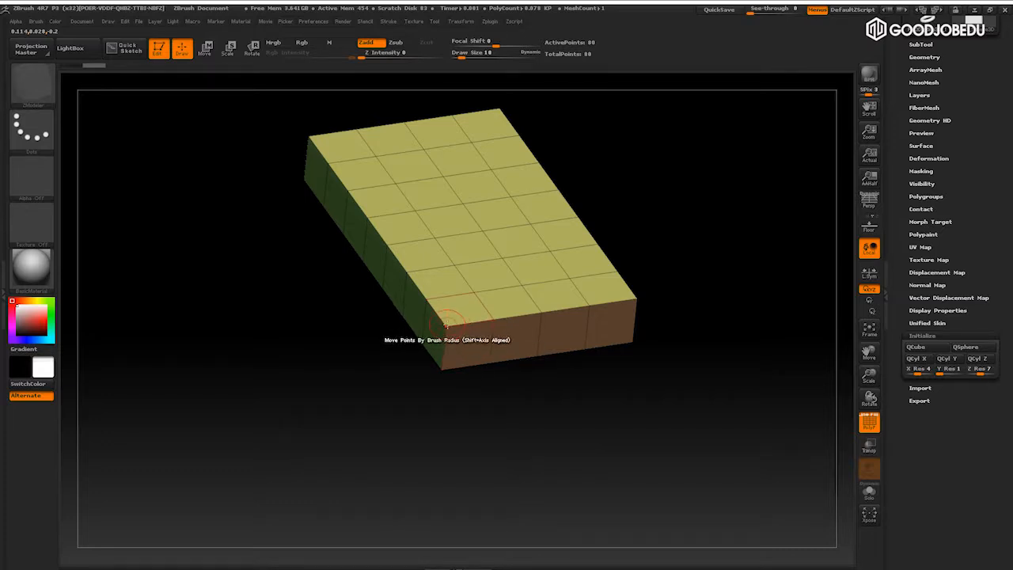
# Examine the ZModeler action and target options offered for the slab's points, edges and polygons
pyautogui.press('space')
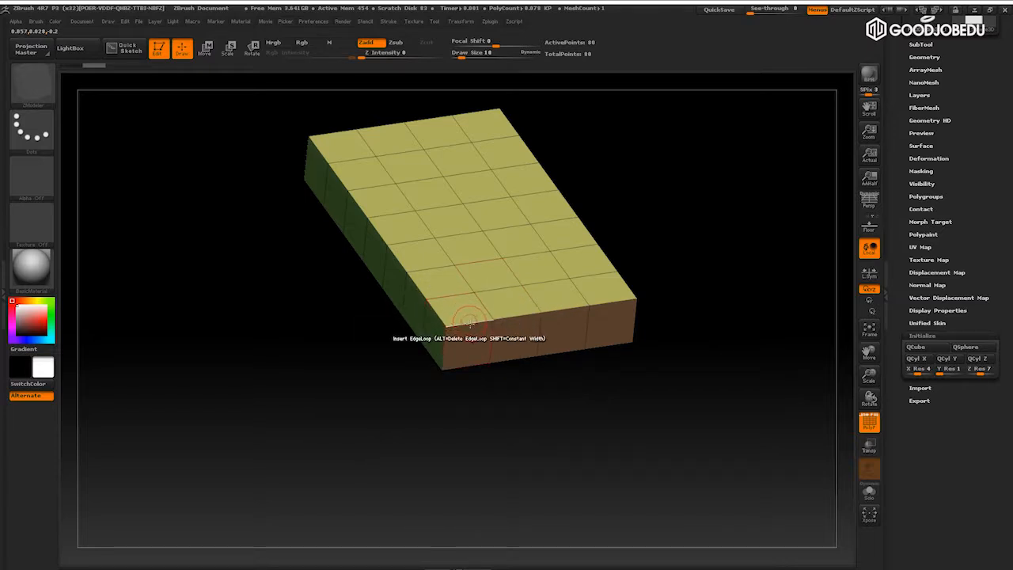
pyautogui.press('space')
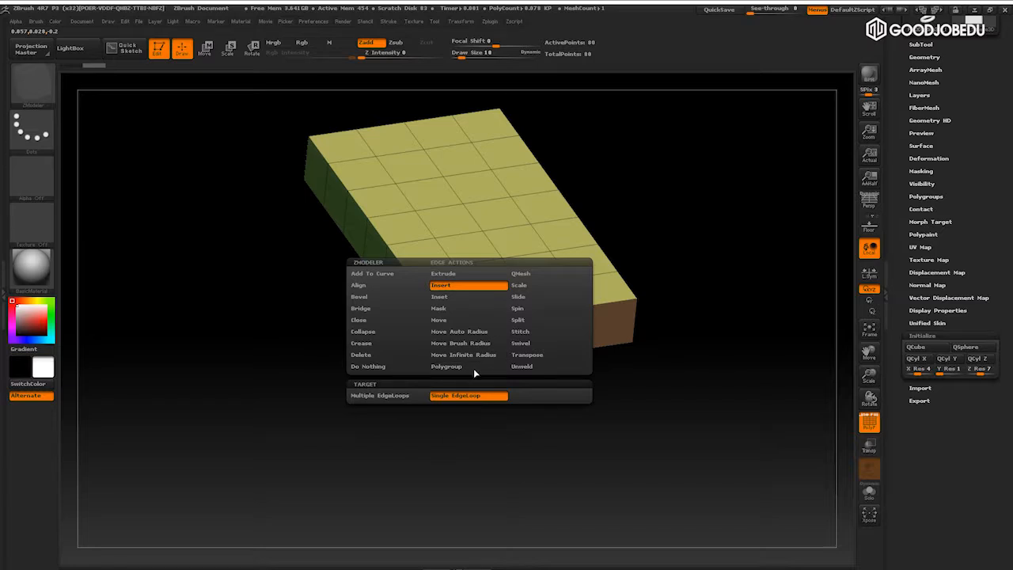
pyautogui.press('space')
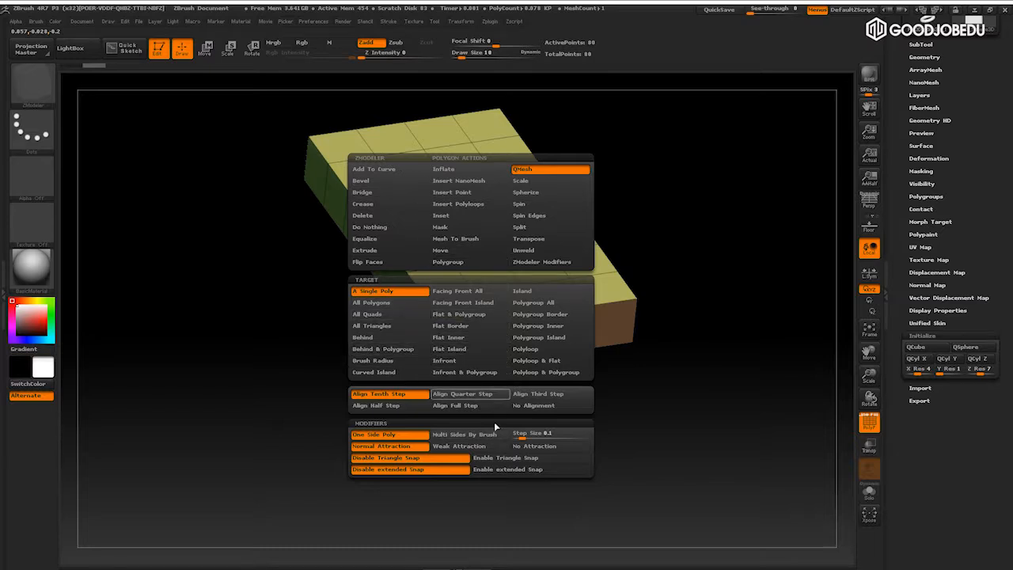
pyautogui.moveTo(681, 313); pyautogui.dragTo(628, 283)
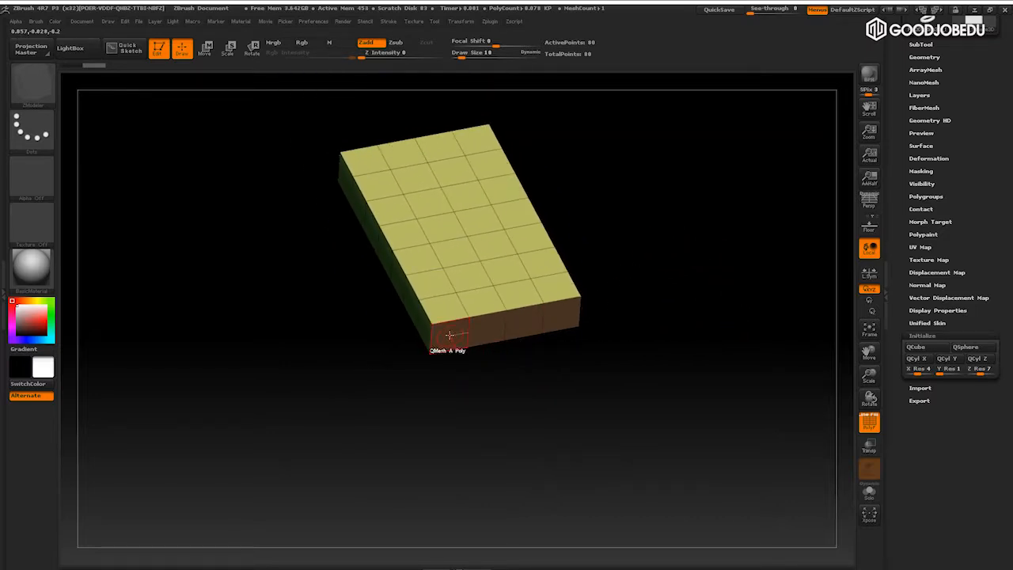
pyautogui.press('space')
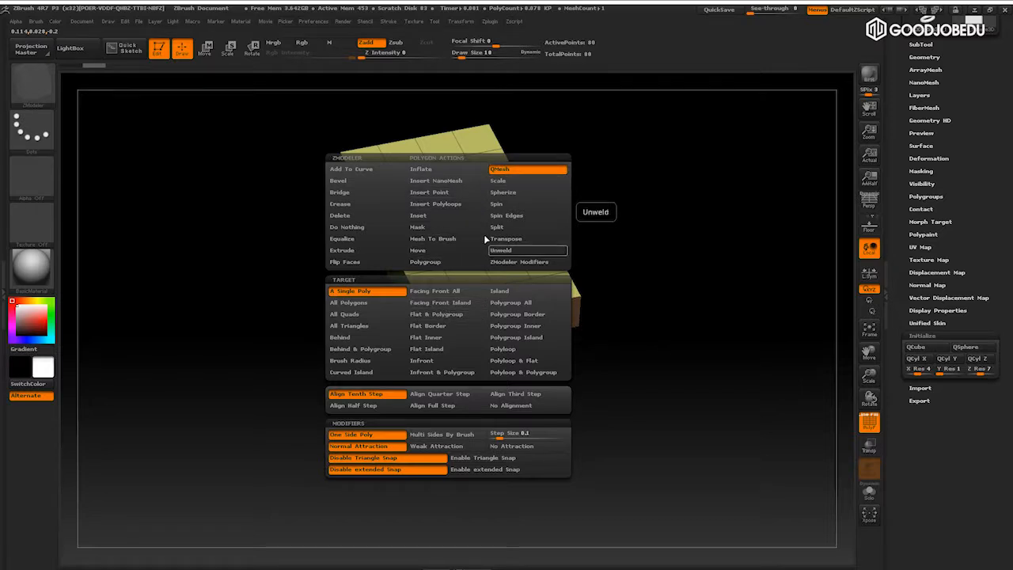
# Try QMesh on single polygons of the slab's large upper face, raising adjoining blocks of different heights
pyautogui.moveTo(662, 295); pyautogui.dragTo(696, 244)
pyautogui.moveTo(460, 218); pyautogui.dragTo(461, 194)
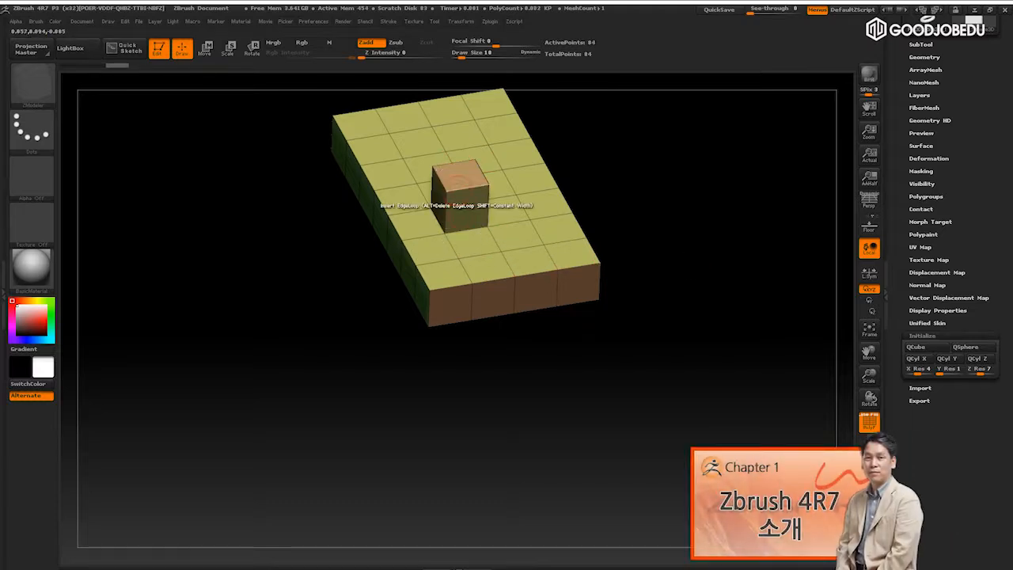
pyautogui.moveTo(407, 222); pyautogui.dragTo(408, 198)
pyautogui.moveTo(469, 209)
pyautogui.mouseDown()
pyautogui.moveTo(475, 228)
pyautogui.moveTo(474, 197)
pyautogui.mouseUp()
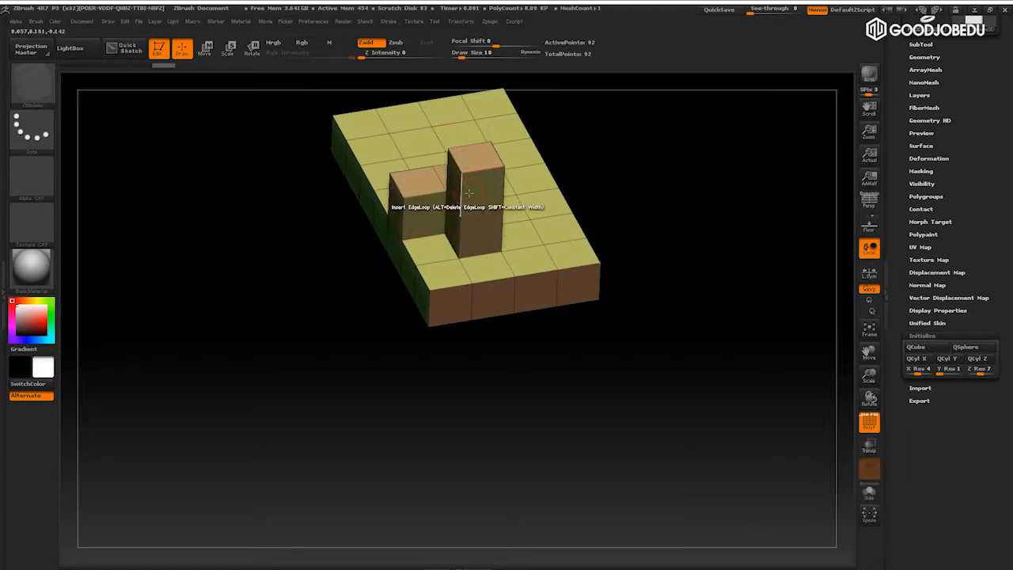
pyautogui.moveTo(654, 179); pyautogui.dragTo(640, 214)
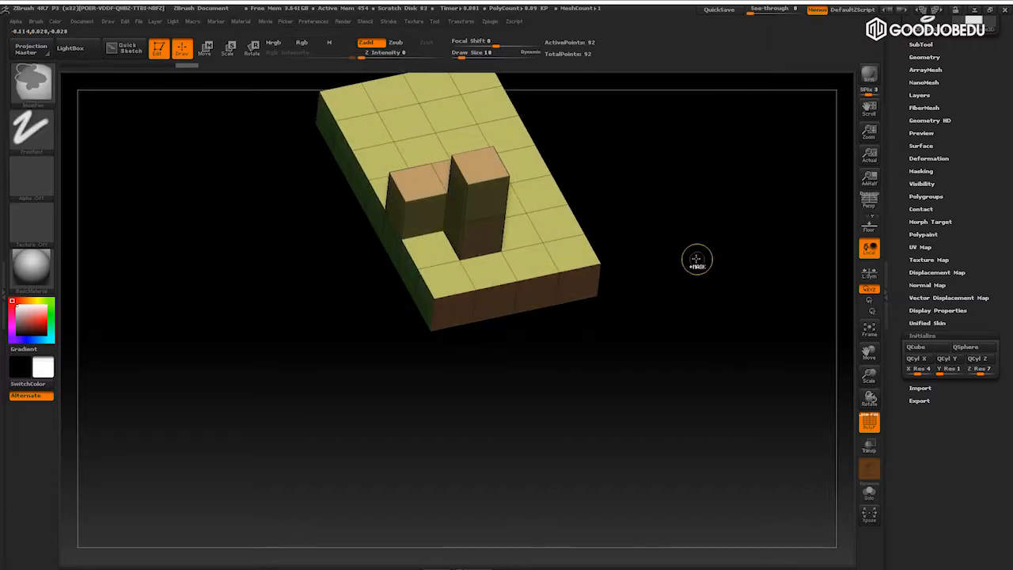
# Undo the QMesh blocks raised on the slab's upper face
pyautogui.hotkey('ctrl', 'z')
pyautogui.hotkey('ctrl', 'z')
pyautogui.hotkey('ctrl', 'z')
pyautogui.hotkey('ctrl', 'z')
# Set the ZModeler polygon action to Extrude with A Single Poly as the target
pyautogui.moveTo(698, 271); pyautogui.dragTo(716, 261)
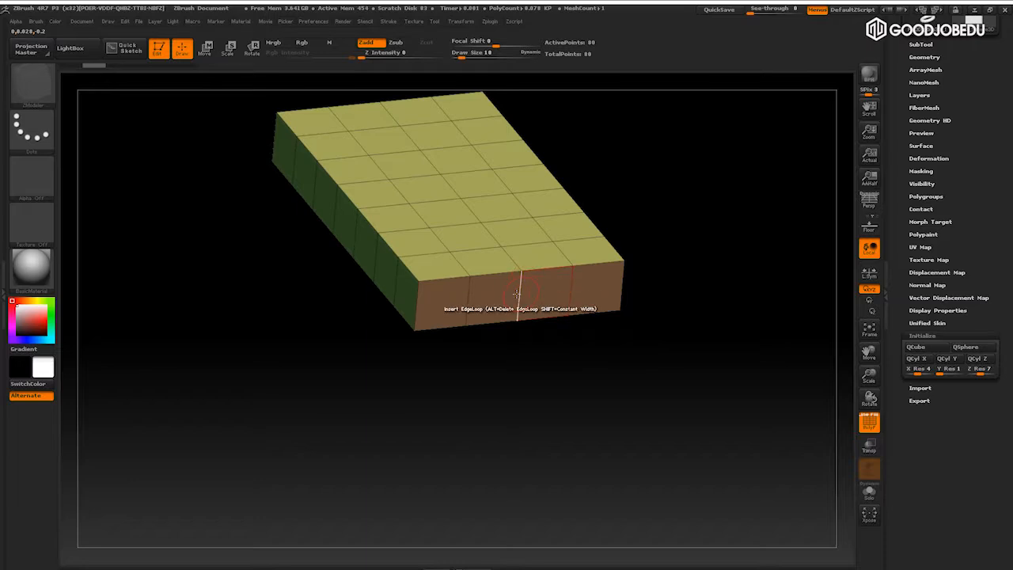
pyautogui.press('space')
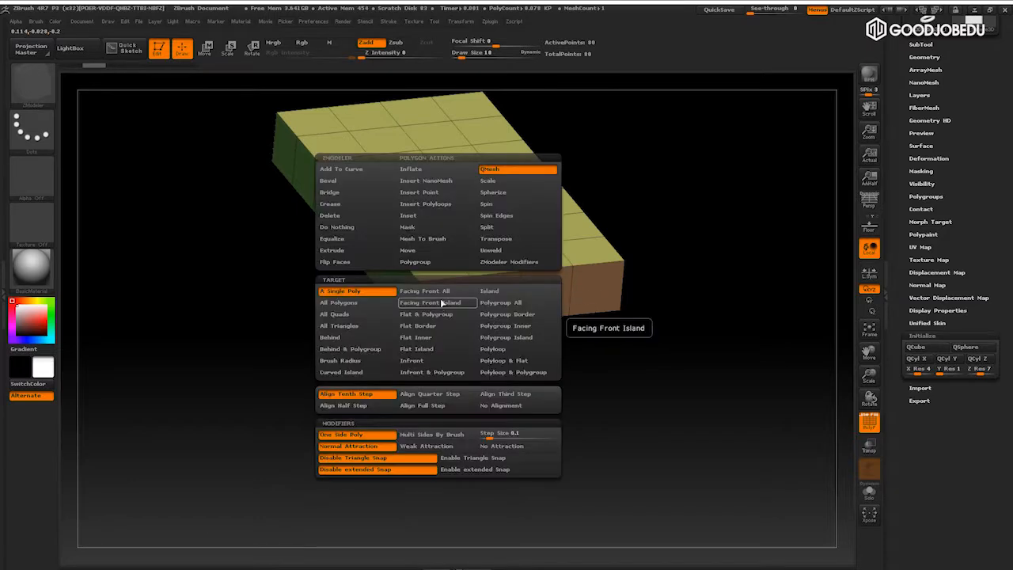
pyautogui.click(334, 252)
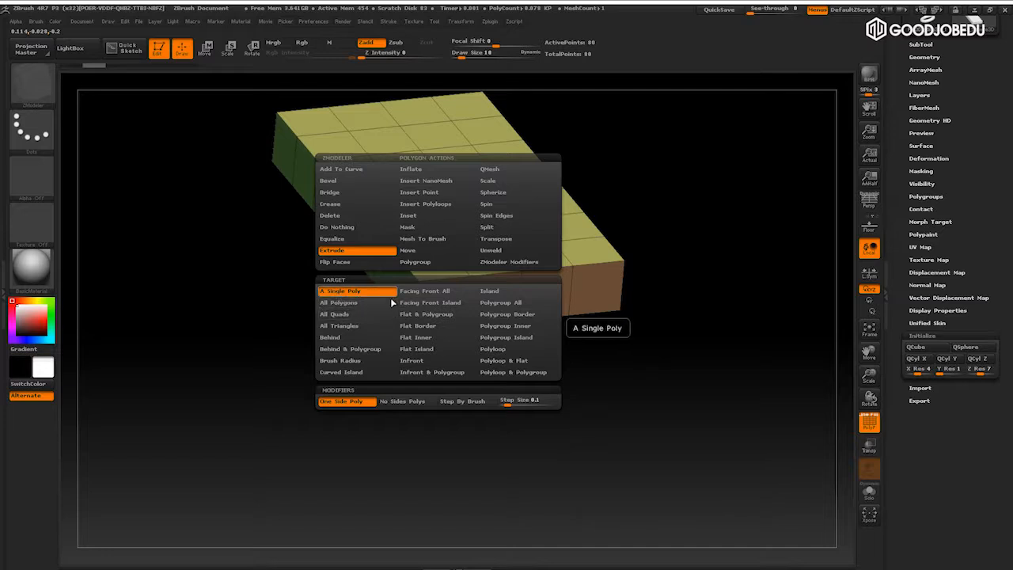
pyautogui.click(502, 308)
pyautogui.moveTo(703, 283); pyautogui.dragTo(696, 238)
pyautogui.moveTo(484, 299); pyautogui.dragTo(477, 322)
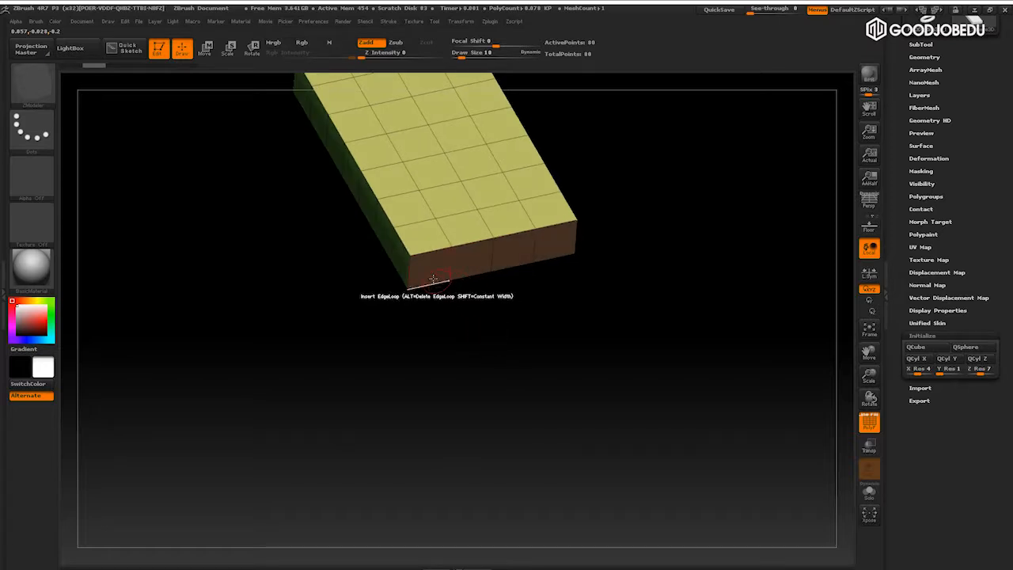
# Extrude two adjacent polygons at the slab's short end into long fingers of three segments each
pyautogui.moveTo(430, 270); pyautogui.dragTo(575, 479)
pyautogui.moveTo(609, 385)
pyautogui.mouseDown()
pyautogui.moveTo(606, 362)
pyautogui.moveTo(613, 373)
pyautogui.mouseUp()
pyautogui.moveTo(489, 283); pyautogui.dragTo(604, 491)
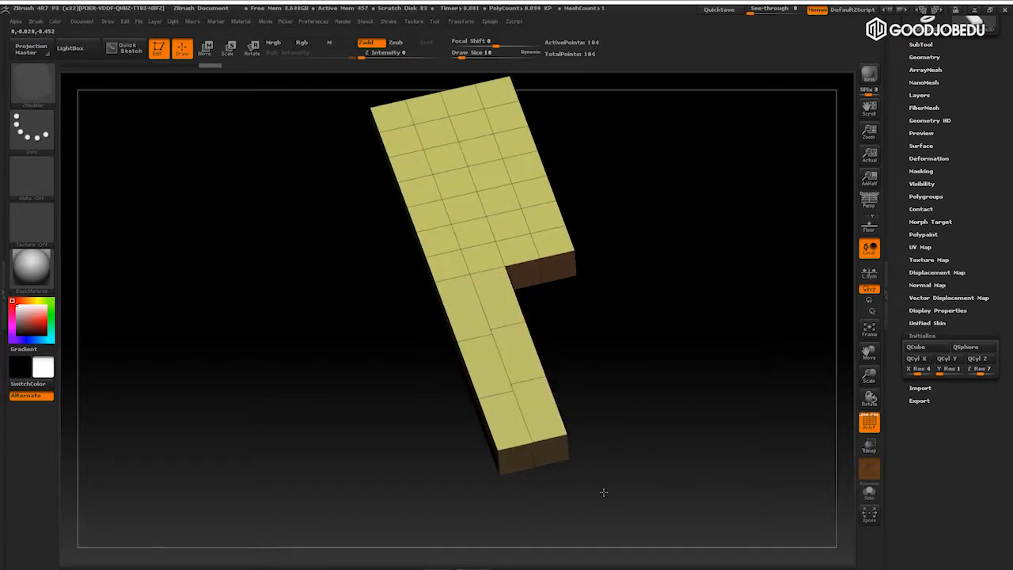
# Extrude the remaining two end polygons into progressively shorter fingers beside the first pair, three segments each
pyautogui.moveTo(525, 274); pyautogui.dragTo(575, 369)
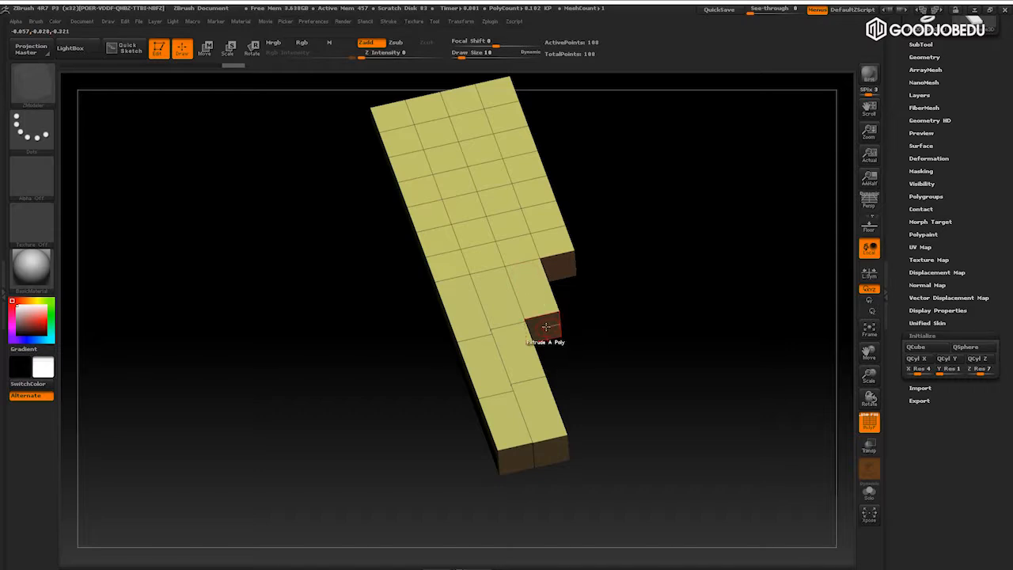
pyautogui.moveTo(547, 328); pyautogui.dragTo(588, 413)
pyautogui.moveTo(562, 370); pyautogui.dragTo(611, 483)
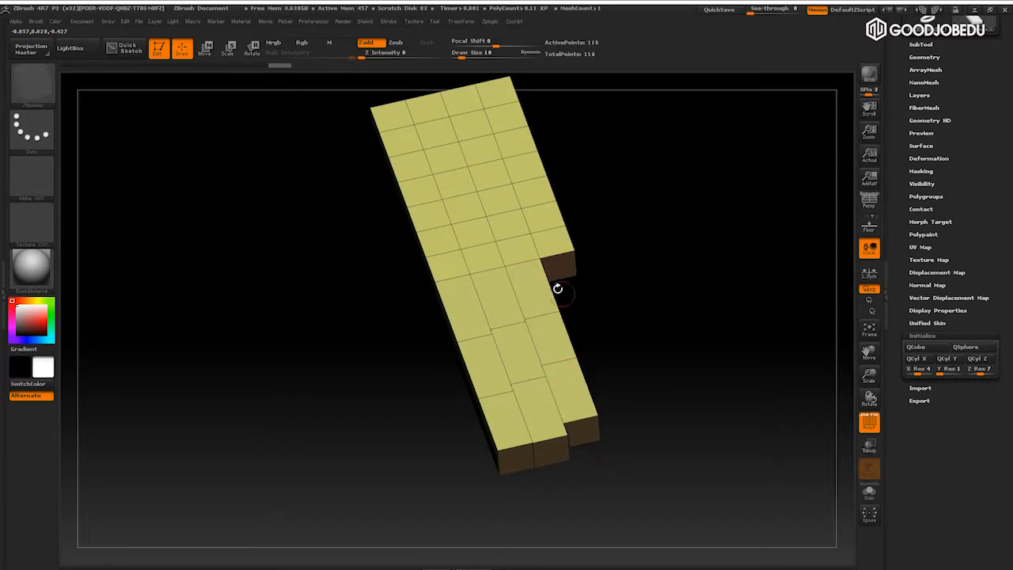
pyautogui.moveTo(559, 271); pyautogui.dragTo(600, 361)
pyautogui.moveTo(581, 309); pyautogui.dragTo(646, 444)
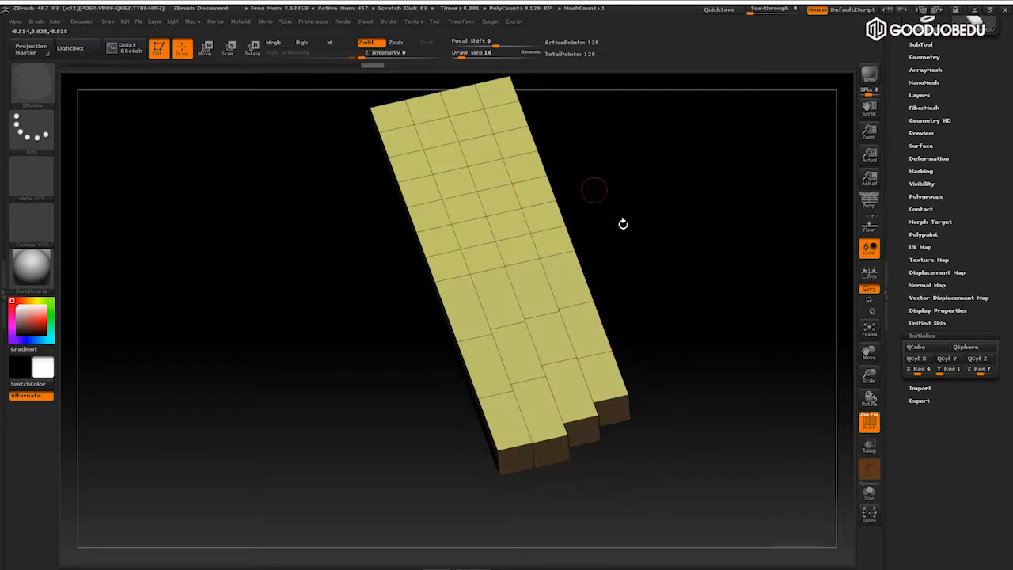
# Extrude one polygon on the slab's long side outward in two segments to form the thumb
pyautogui.moveTo(661, 253); pyautogui.dragTo(717, 219)
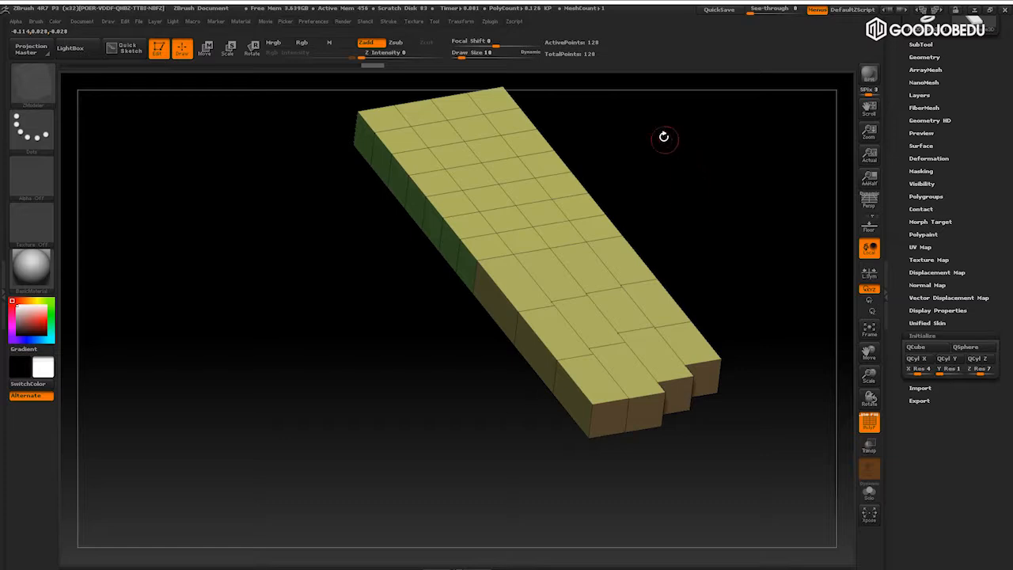
pyautogui.moveTo(710, 206); pyautogui.dragTo(716, 238)
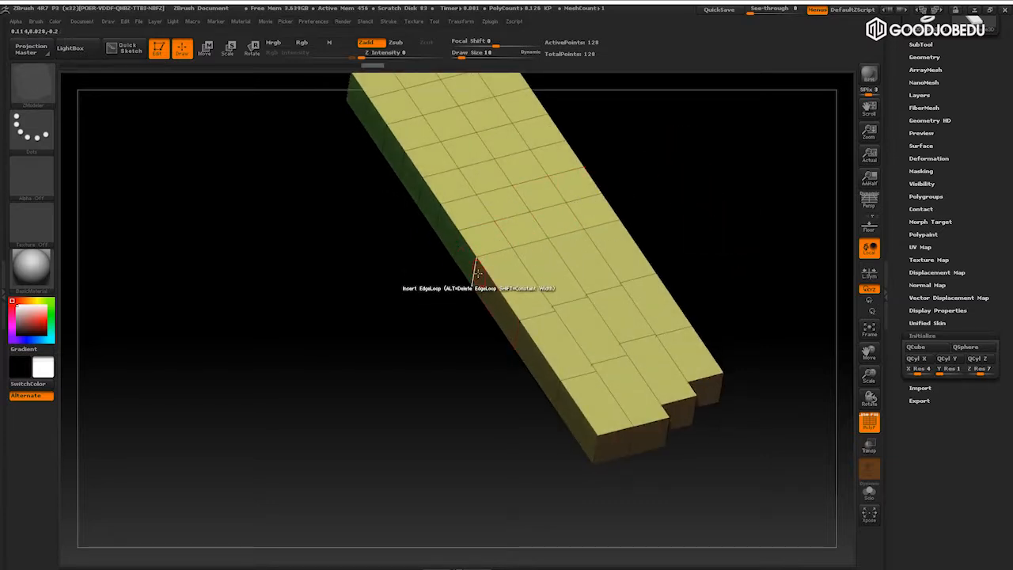
pyautogui.moveTo(432, 238); pyautogui.dragTo(320, 269)
pyautogui.moveTo(629, 197); pyautogui.dragTo(713, 265)
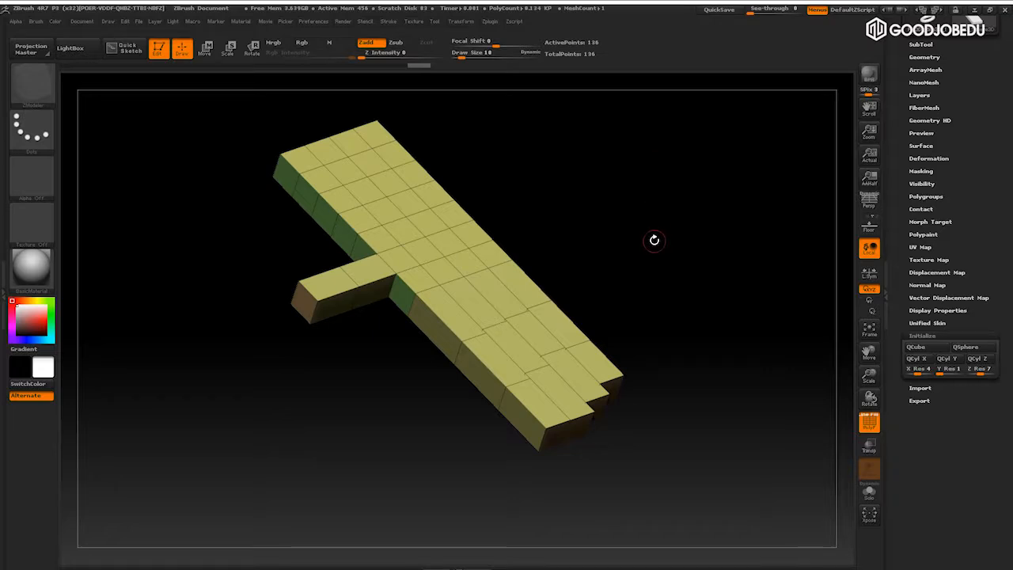
pyautogui.moveTo(662, 252); pyautogui.dragTo(649, 192)
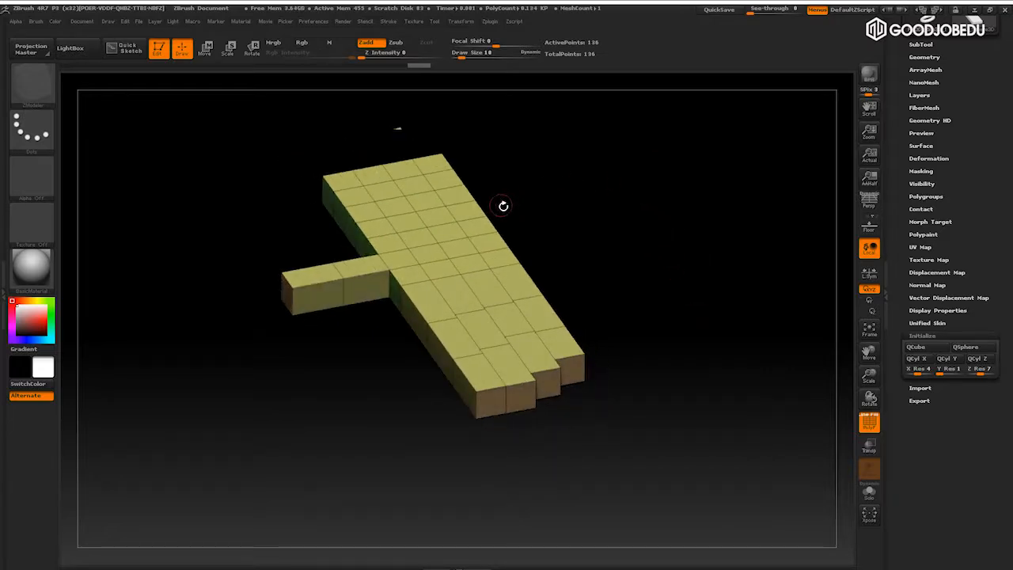
# Divide the hand mesh once in the Geometry settings with Smt smoothing on
pyautogui.moveTo(725, 281); pyautogui.dragTo(729, 278)
pyautogui.moveTo(904, 103); pyautogui.dragTo(905, 155)
pyautogui.click(923, 129)
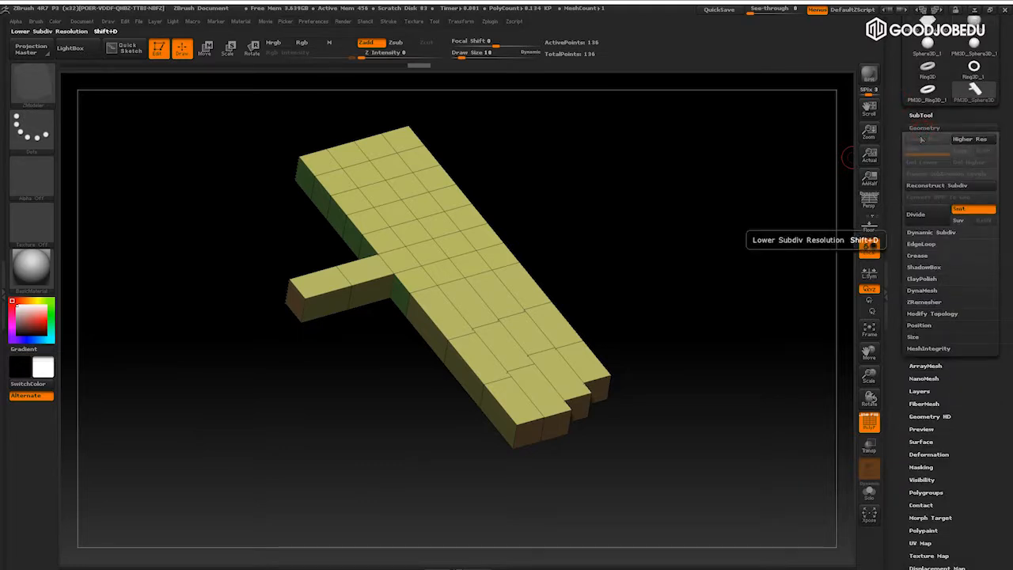
pyautogui.moveTo(898, 192); pyautogui.dragTo(897, 154)
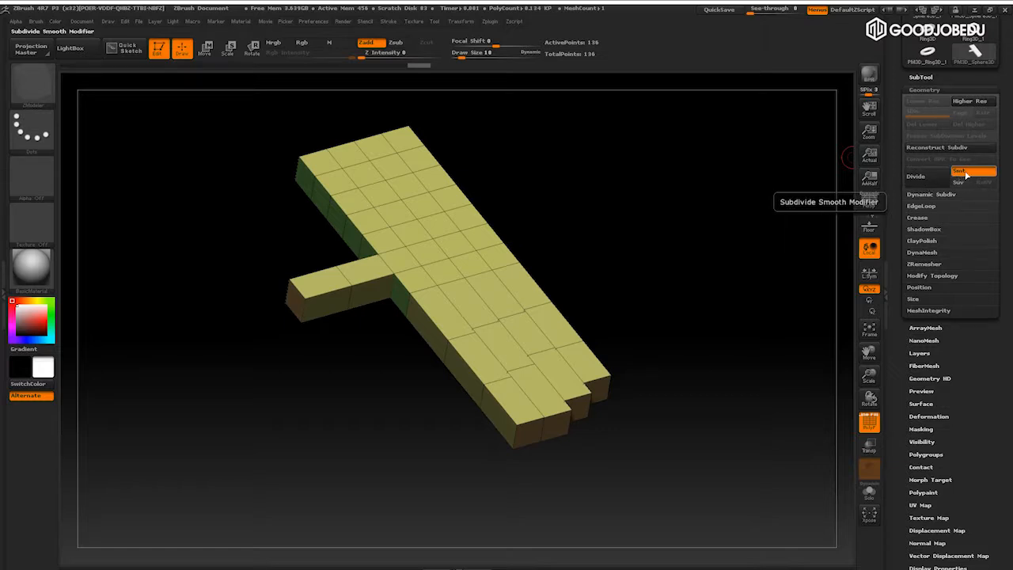
pyautogui.click(921, 178)
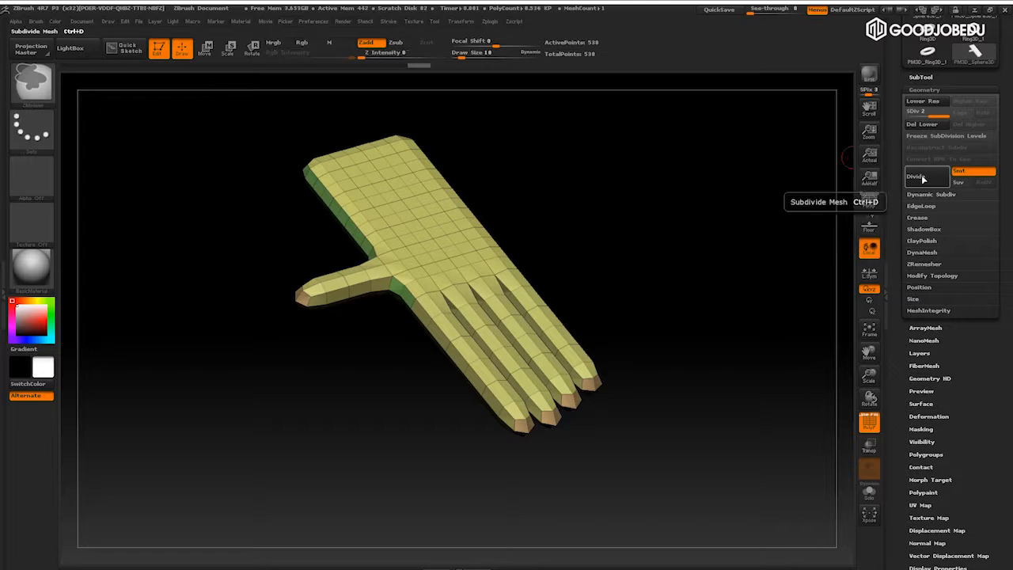
# Inspect the subdivided hand from several angles, checking the fingers, fingertips, thumb and gaps between fingers
pyautogui.moveTo(705, 277); pyautogui.dragTo(706, 289)
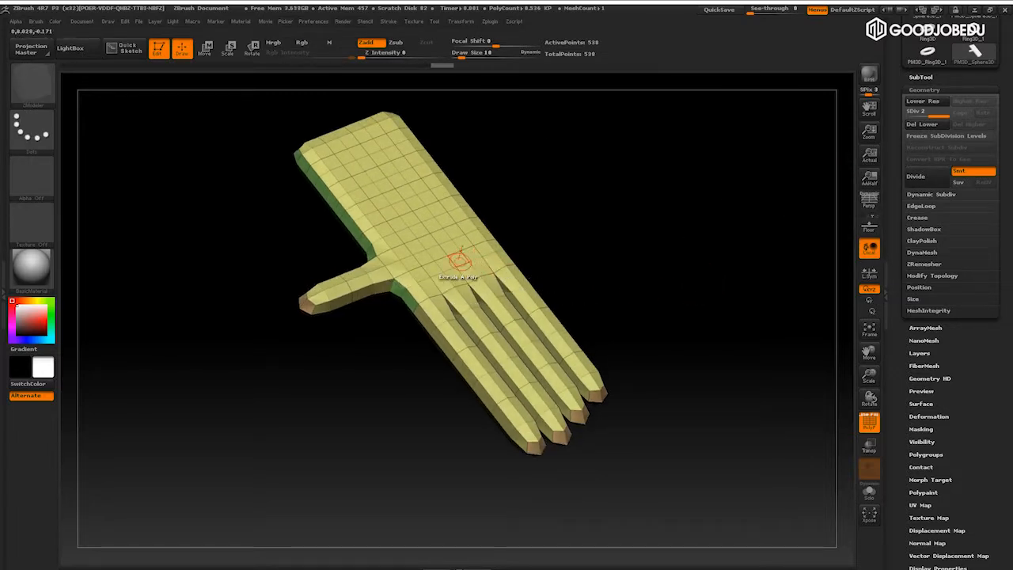
pyautogui.moveTo(600, 203); pyautogui.dragTo(743, 255)
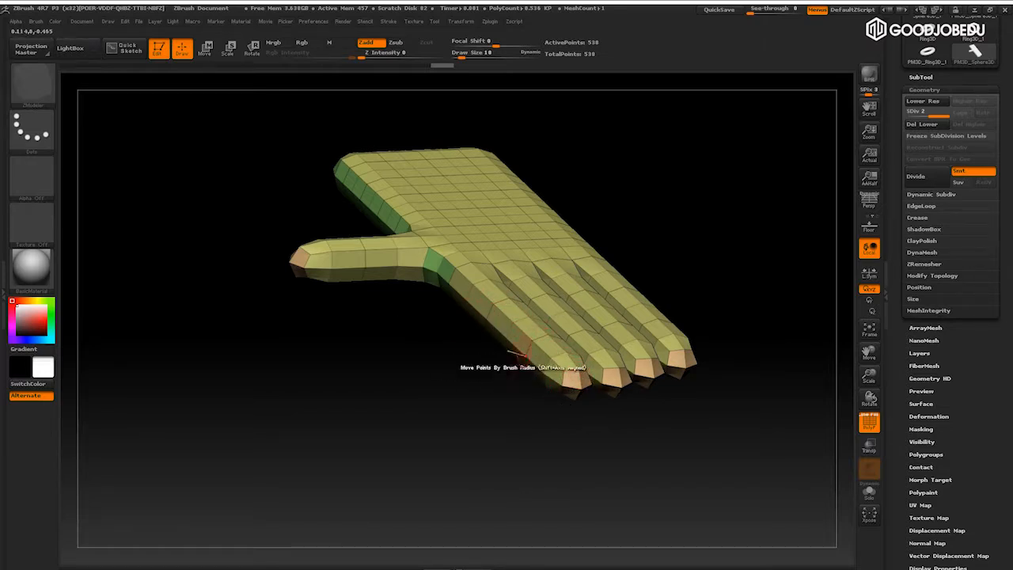
pyautogui.moveTo(669, 215); pyautogui.dragTo(619, 288)
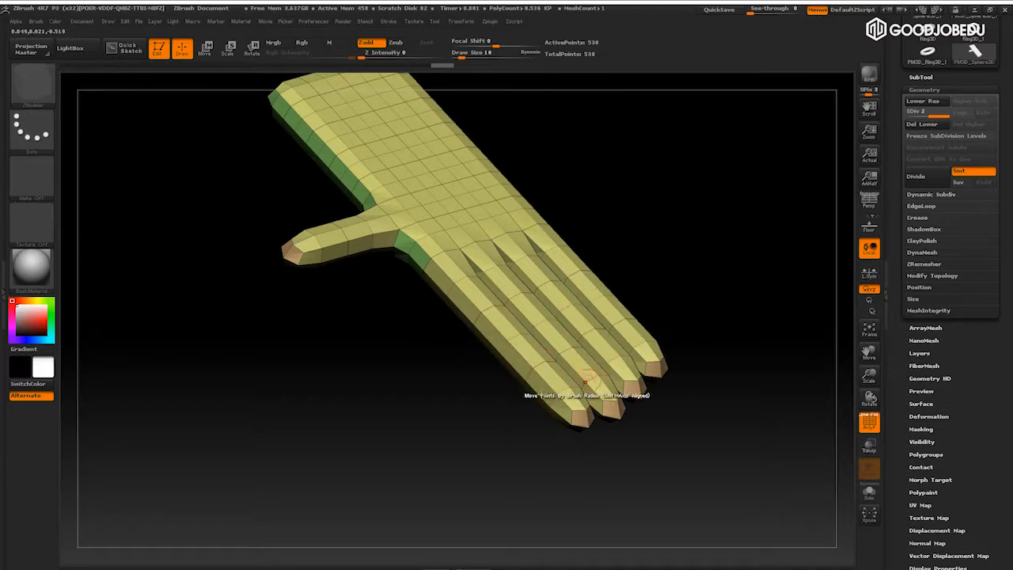
pyautogui.moveTo(701, 257); pyautogui.dragTo(765, 202)
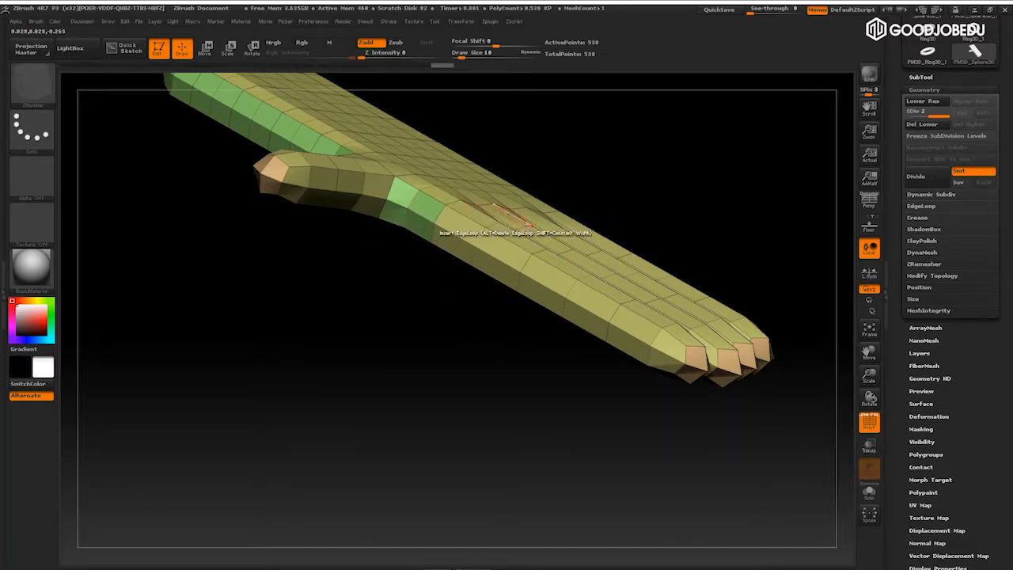
pyautogui.moveTo(778, 236); pyautogui.dragTo(603, 299)
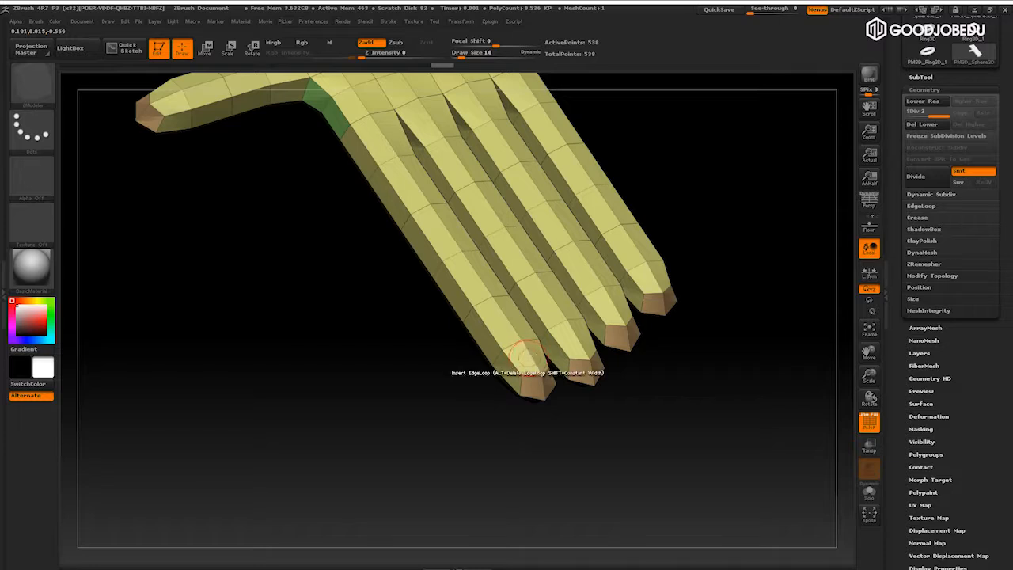
pyautogui.moveTo(729, 258); pyautogui.dragTo(702, 240)
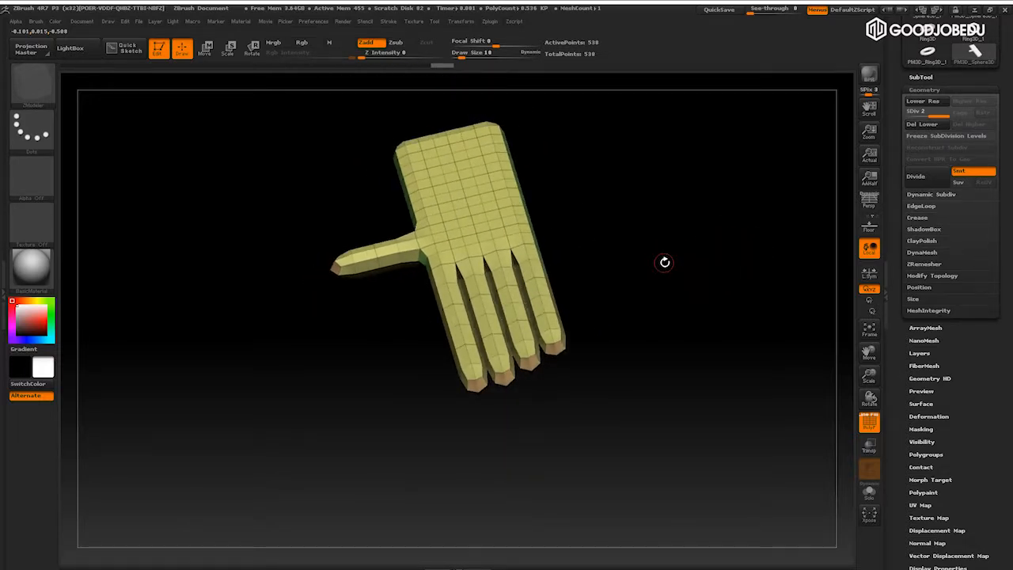
pyautogui.moveTo(662, 266)
pyautogui.mouseDown()
pyautogui.moveTo(667, 290)
pyautogui.moveTo(668, 280)
pyautogui.mouseUp()
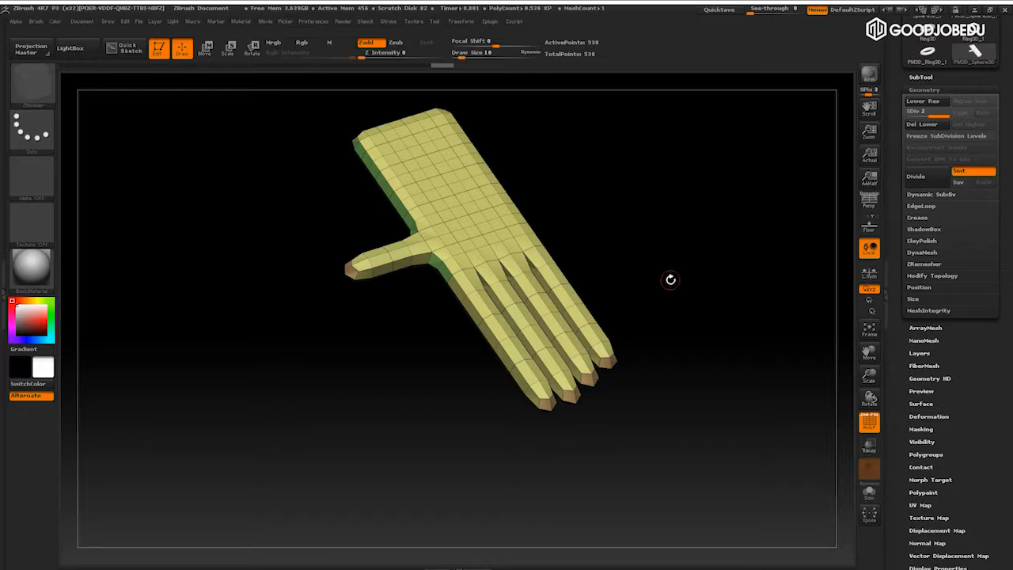
# Try to apply a ZModeler action to the palm of the subdivided hand at subdivision level 2
pyautogui.moveTo(674, 278); pyautogui.dragTo(665, 187)
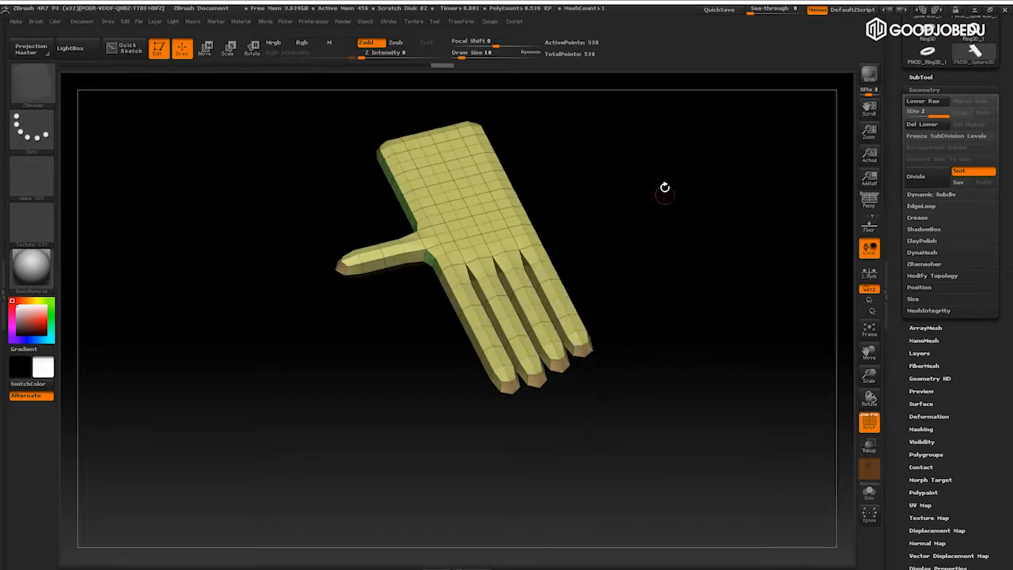
pyautogui.moveTo(750, 296); pyautogui.dragTo(755, 261)
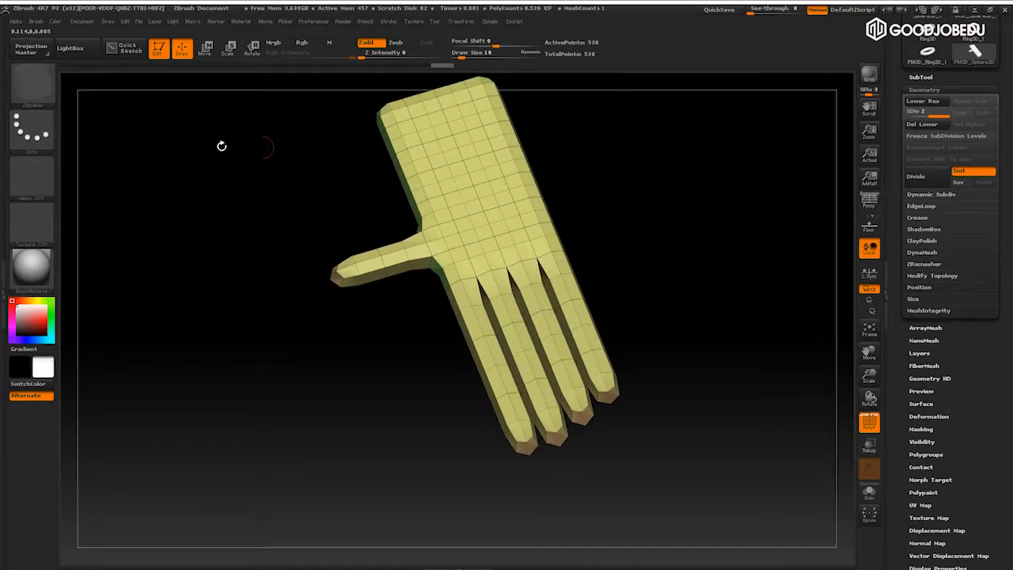
pyautogui.moveTo(636, 193); pyautogui.dragTo(563, 177)
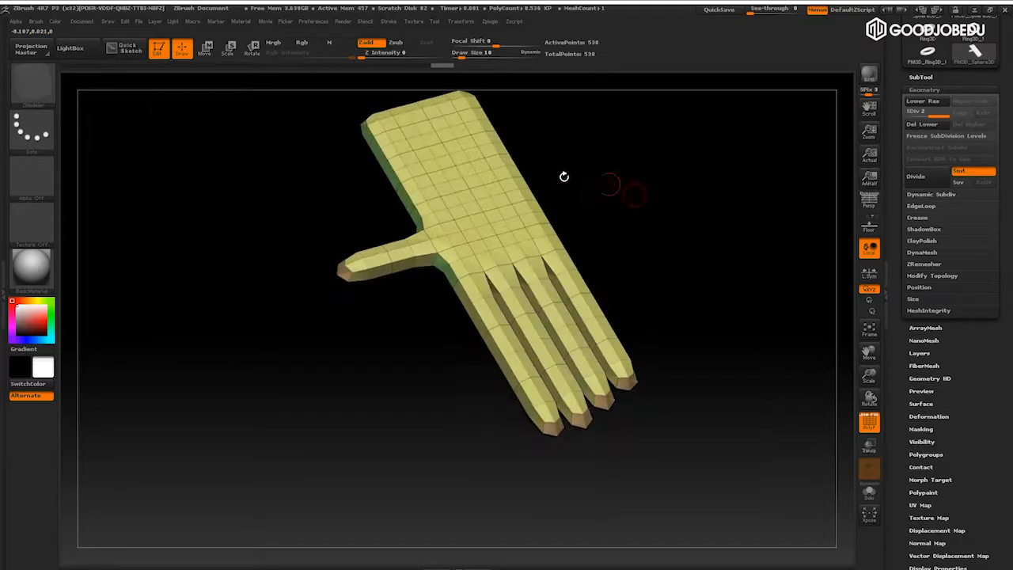
pyautogui.click(506, 186)
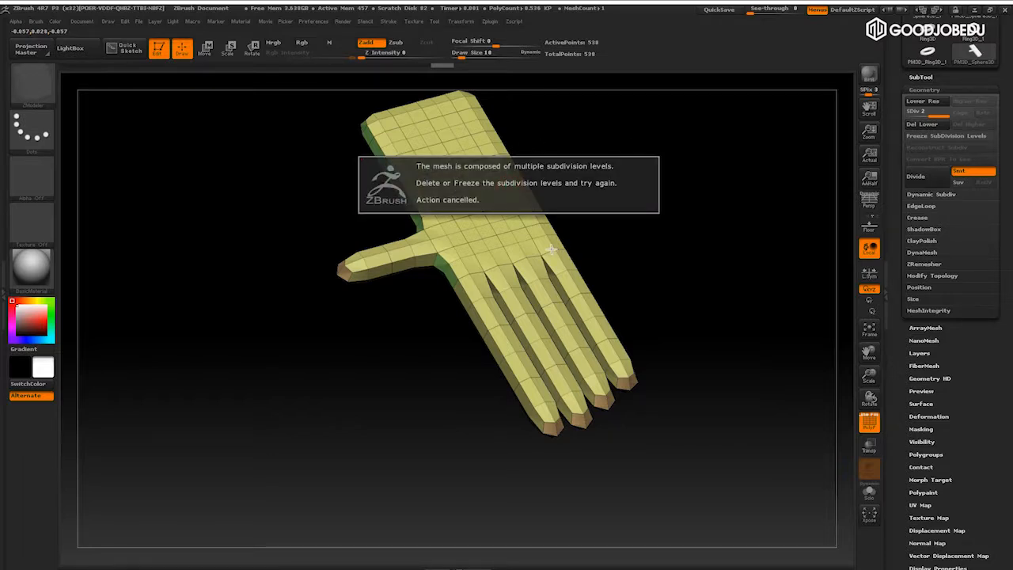
pyautogui.click(638, 242)
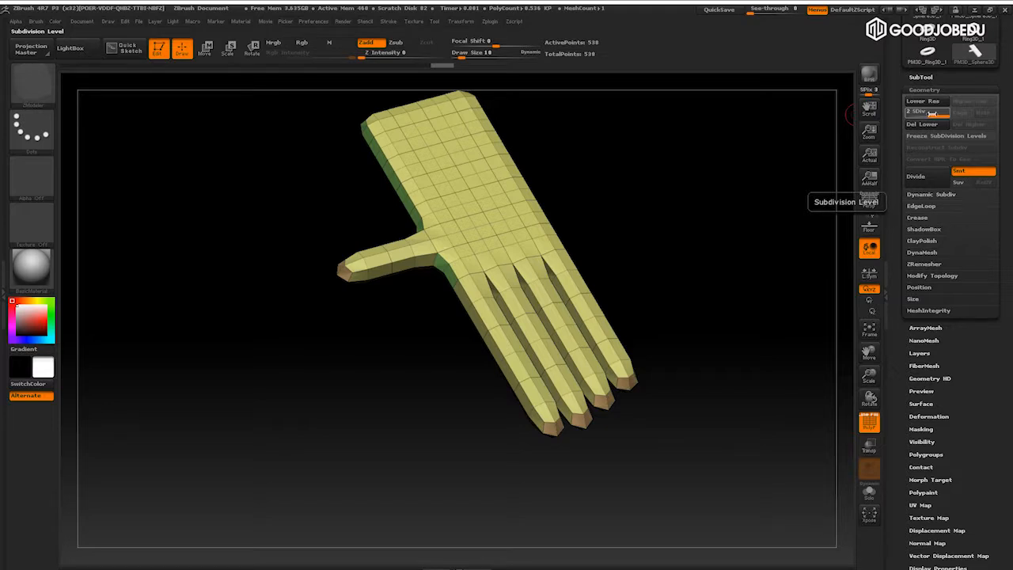
pyautogui.moveTo(935, 115)
pyautogui.mouseDown()
pyautogui.moveTo(918, 114)
pyautogui.moveTo(932, 114)
pyautogui.mouseUp()
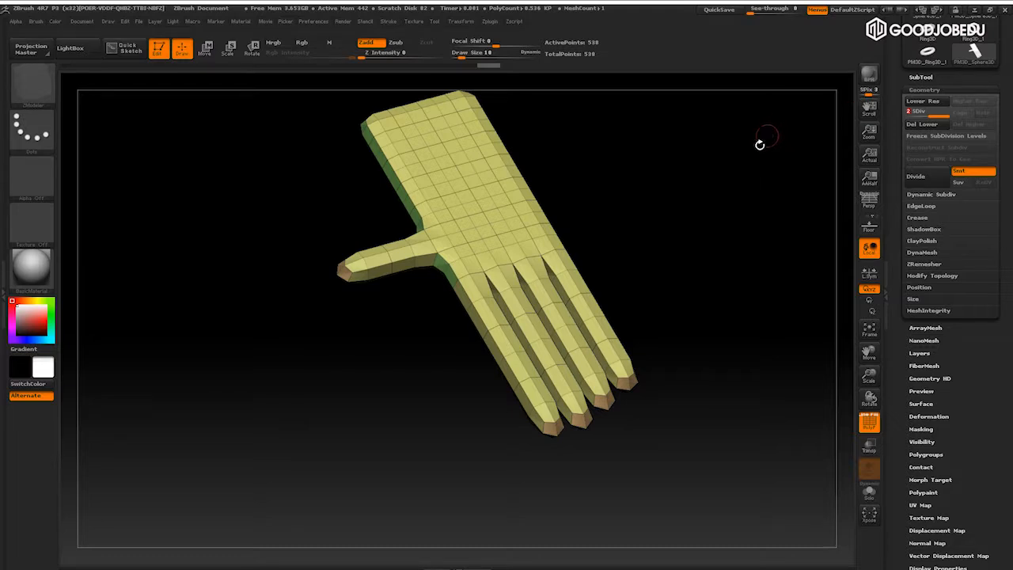
# Choose the Move sculpting brush in place of ZModeler
pyautogui.moveTo(753, 190); pyautogui.dragTo(717, 219)
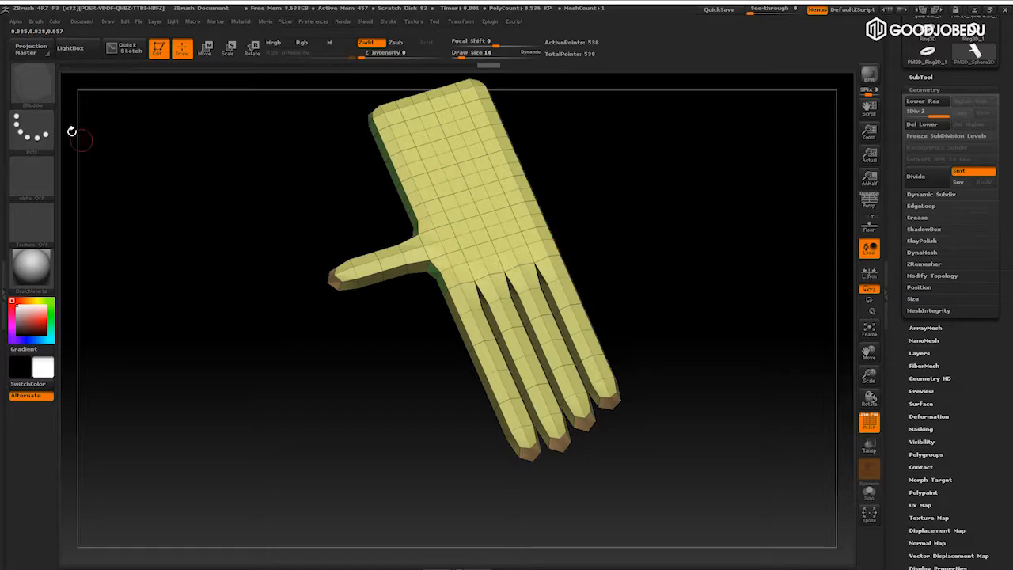
pyautogui.click(32, 94)
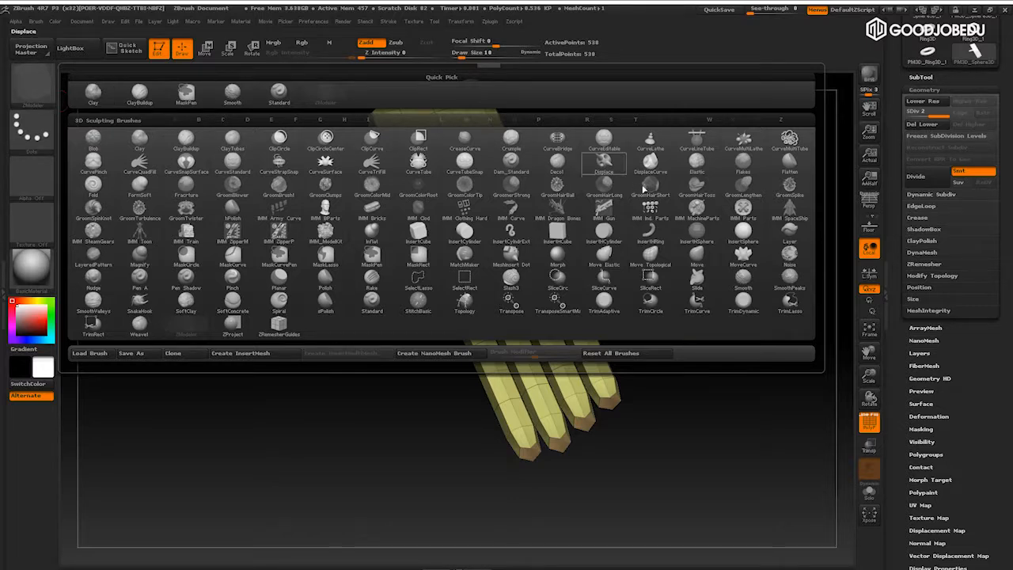
pyautogui.click(699, 257)
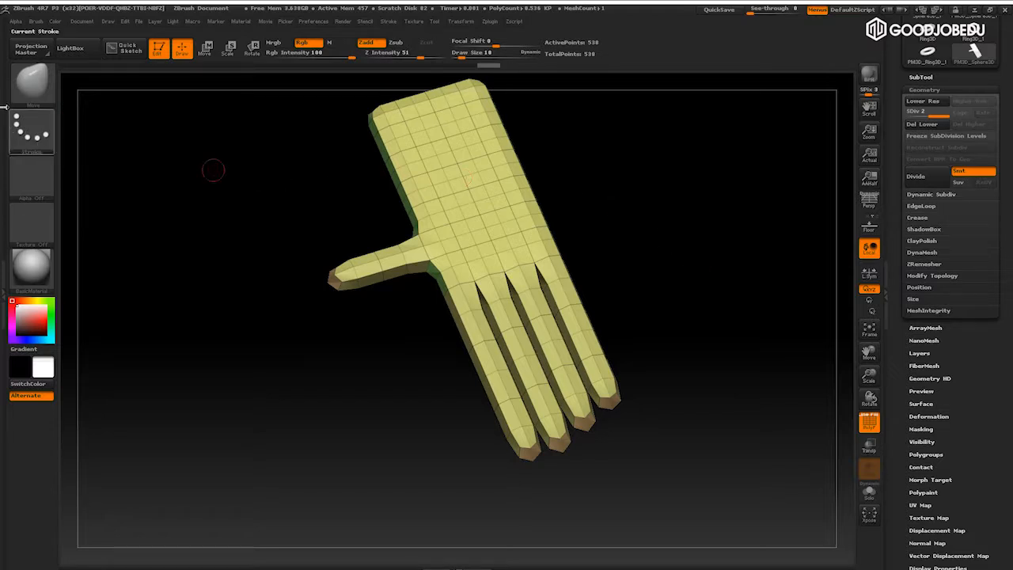
pyautogui.click(32, 86)
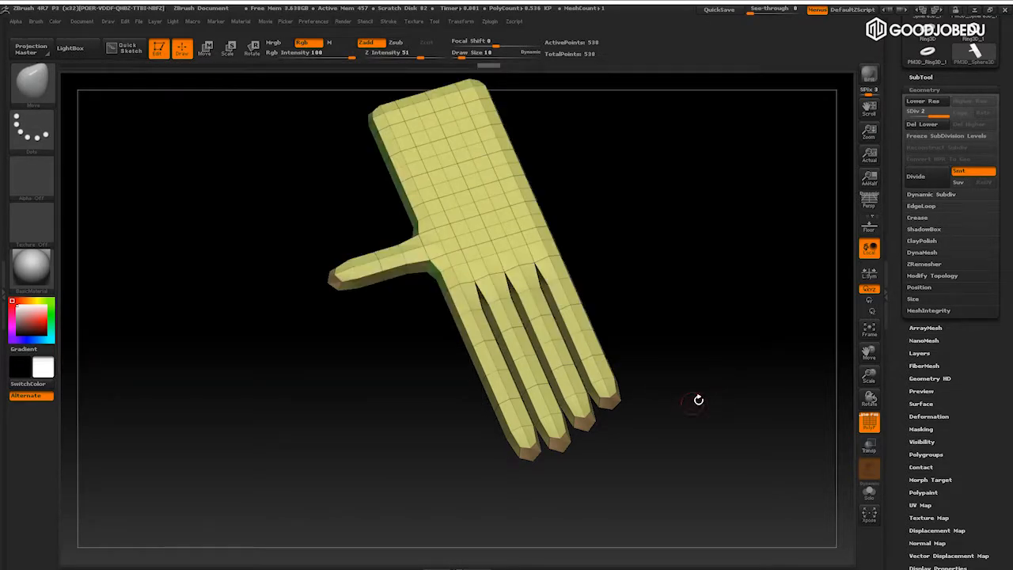
# Examine the hand from the side, palm and fingertip ends, shift it out of sight and frame it again
pyautogui.moveTo(698, 399); pyautogui.dragTo(692, 264)
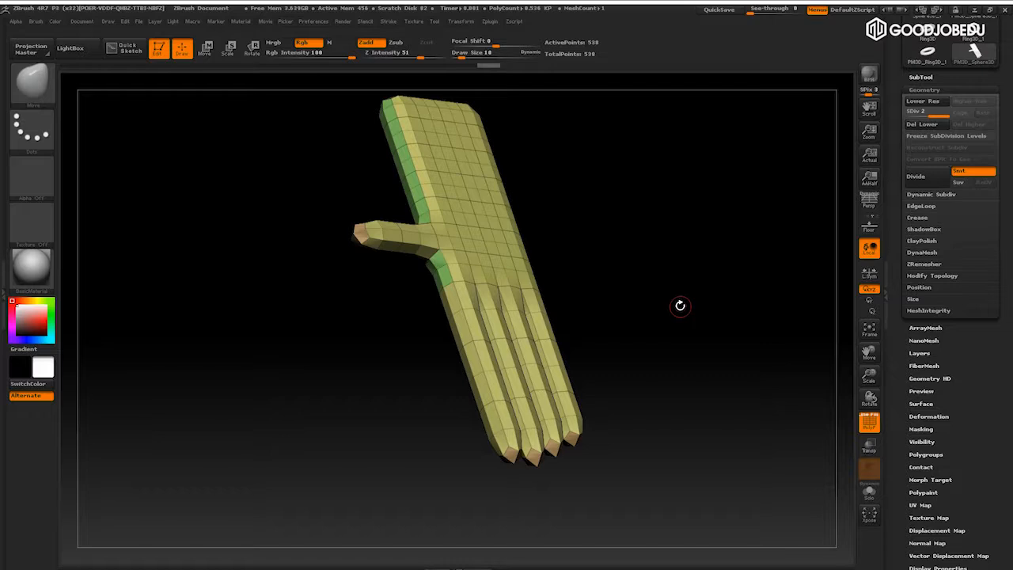
pyautogui.moveTo(674, 296); pyautogui.dragTo(665, 305)
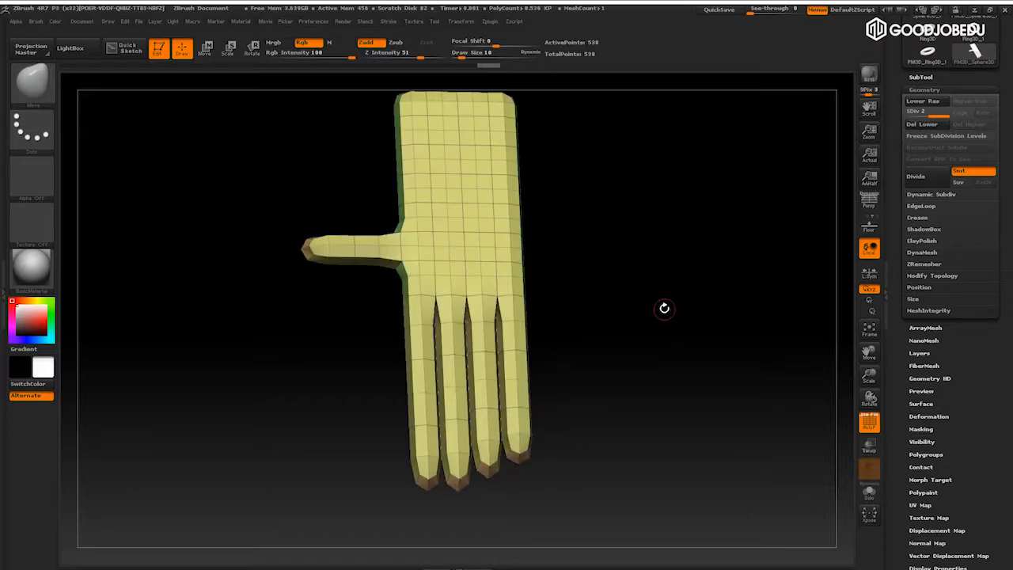
pyautogui.moveTo(660, 256); pyautogui.dragTo(687, 253)
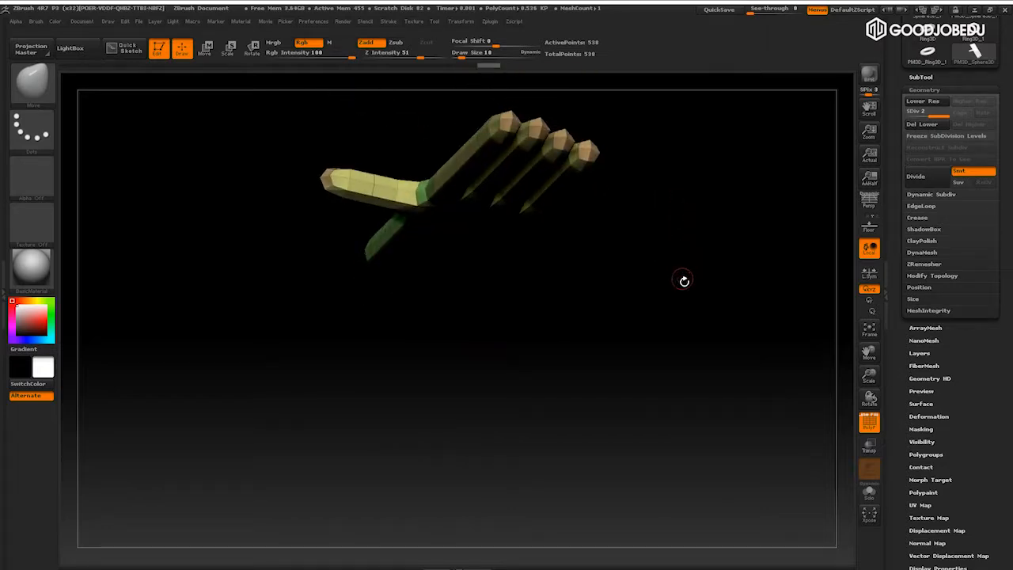
pyautogui.keyDown('alt'); pyautogui.moveTo(692, 296); pyautogui.dragTo(657, 361); pyautogui.keyUp('alt')
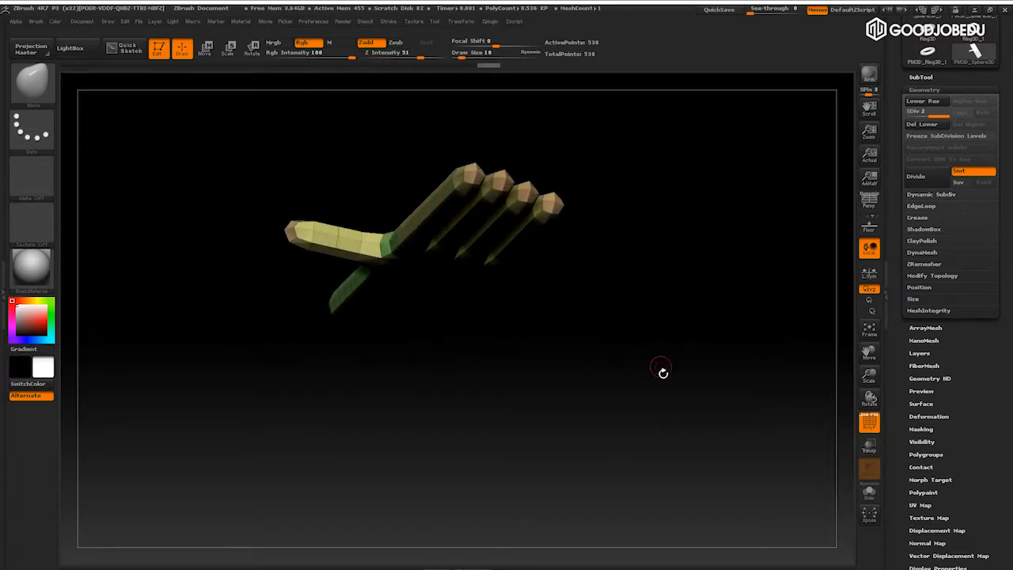
pyautogui.keyDown('alt'); pyautogui.moveTo(682, 413); pyautogui.dragTo(601, 268); pyautogui.keyUp('alt')
pyautogui.keyDown('alt'); pyautogui.moveTo(644, 417); pyautogui.dragTo(570, 269); pyautogui.keyUp('alt')
pyautogui.keyDown('alt'); pyautogui.moveTo(605, 393); pyautogui.dragTo(550, 194); pyautogui.keyUp('alt')
pyautogui.moveTo(618, 427)
pyautogui.keyDown('alt'); pyautogui.mouseDown()
pyautogui.moveTo(577, 308)
pyautogui.moveTo(563, 190)
pyautogui.mouseUp(); pyautogui.keyUp('alt')
pyautogui.keyDown('alt'); pyautogui.moveTo(598, 353); pyautogui.dragTo(576, 253); pyautogui.keyUp('alt')
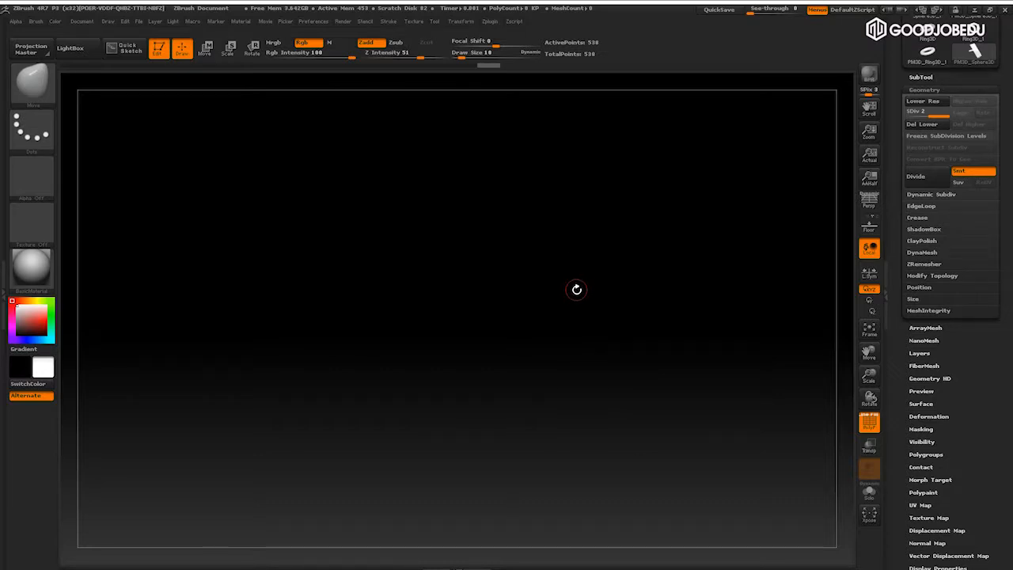
pyautogui.press('f')
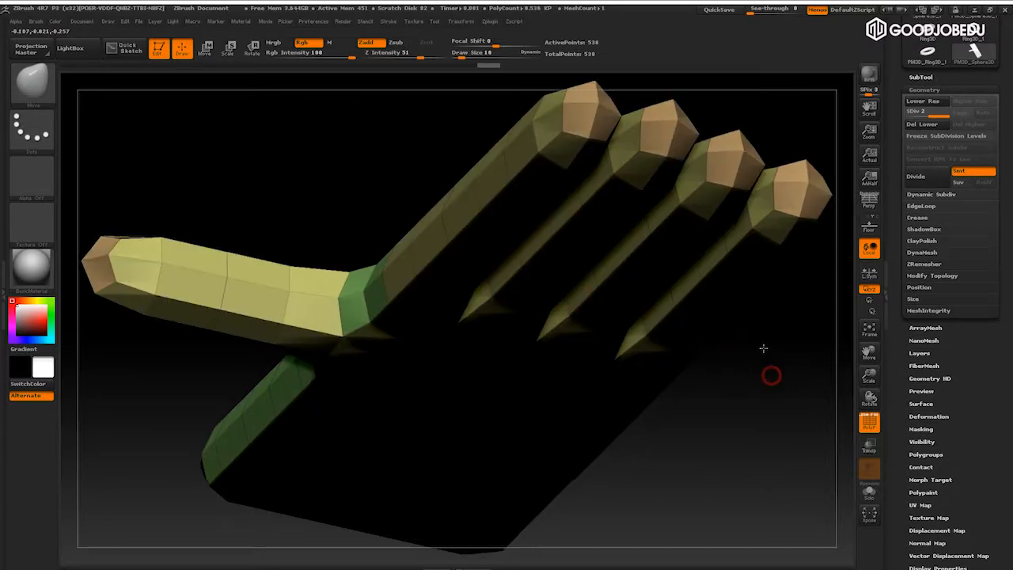
pyautogui.keyDown('alt'); pyautogui.moveTo(763, 347); pyautogui.dragTo(741, 226); pyautogui.keyUp('alt')
# Show the SubTool list and duplicate the hand subtool
pyautogui.click(916, 79)
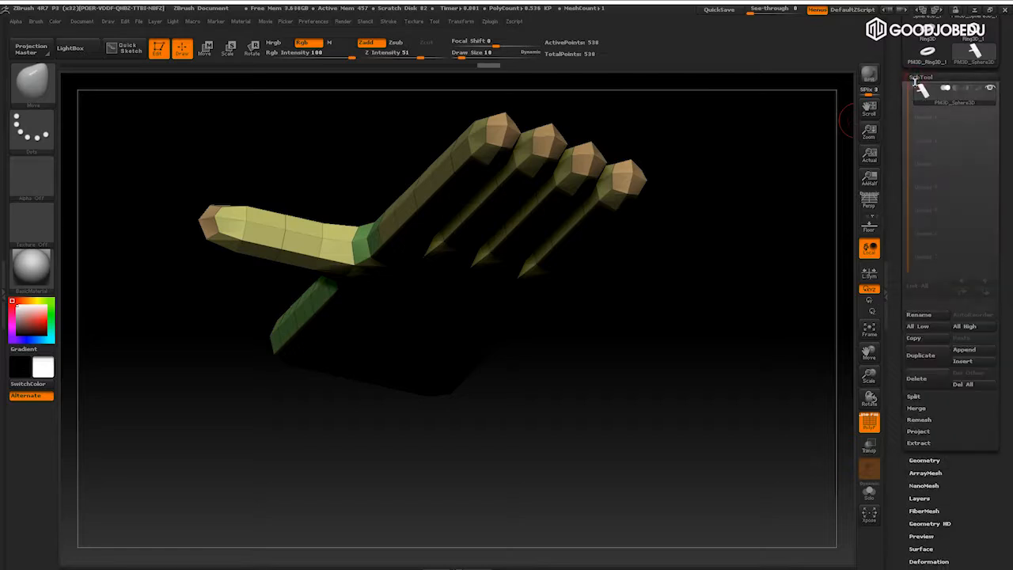
pyautogui.moveTo(944, 105)
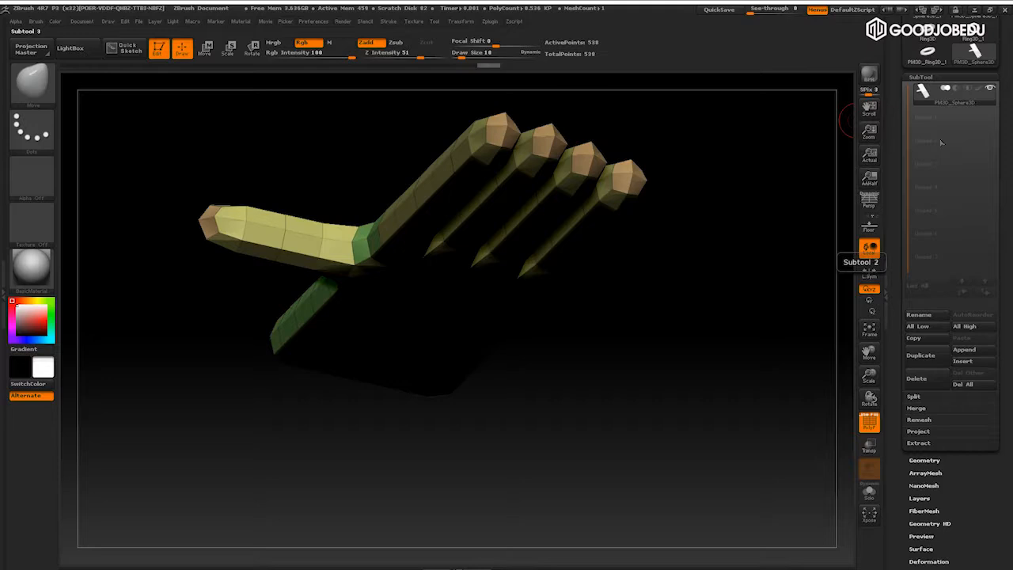
pyautogui.moveTo(753, 235)
pyautogui.mouseDown()
pyautogui.moveTo(748, 276)
pyautogui.moveTo(745, 249)
pyautogui.moveTo(767, 291)
pyautogui.moveTo(768, 277)
pyautogui.mouseUp()
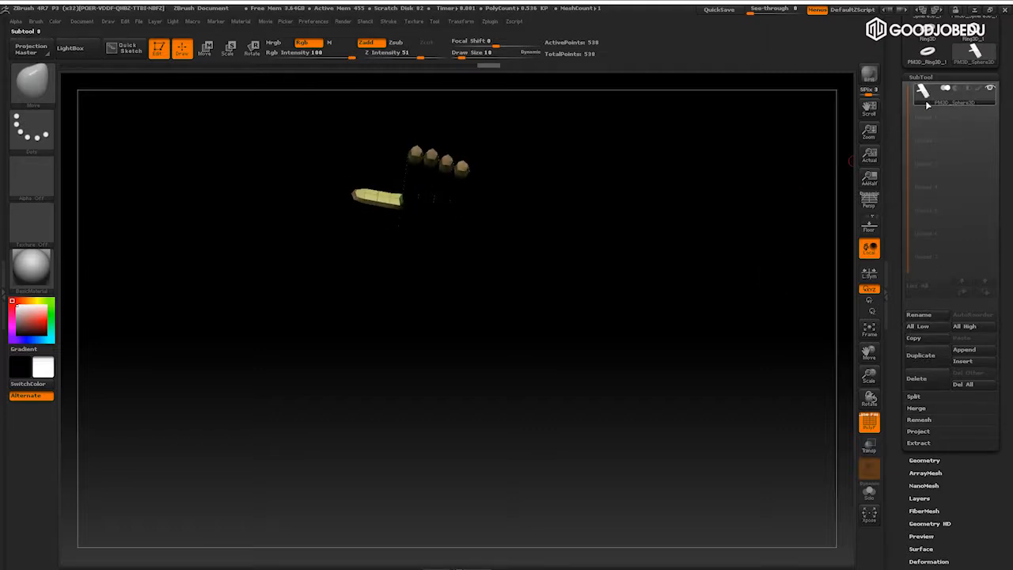
pyautogui.click(922, 358)
# Move the duplicated hand far above and away from the original with the Transpose line, and return to Draw mode
pyautogui.moveTo(781, 294); pyautogui.dragTo(707, 357)
pyautogui.press('w')
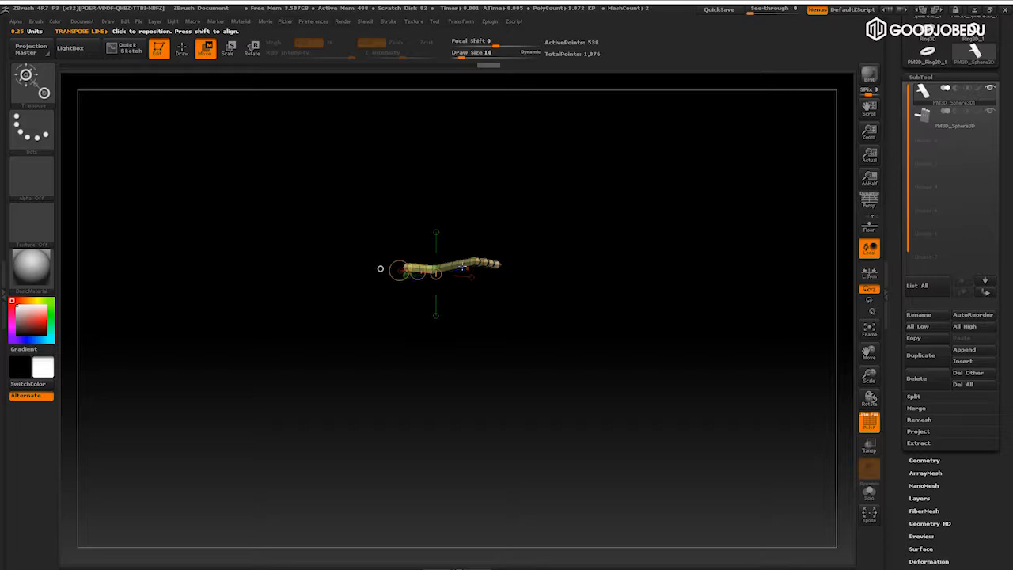
pyautogui.moveTo(470, 262); pyautogui.dragTo(655, 211)
pyautogui.keyDown('ctrl'); pyautogui.moveTo(563, 236); pyautogui.dragTo(709, 163); pyautogui.keyUp('ctrl')
pyautogui.moveTo(641, 324); pyautogui.dragTo(622, 197)
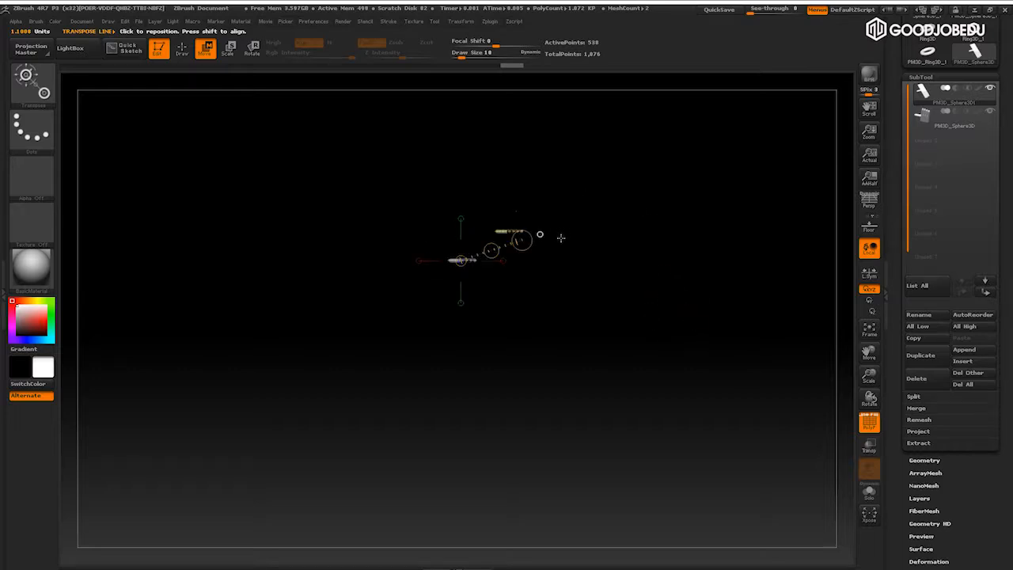
pyautogui.moveTo(584, 261)
pyautogui.mouseDown()
pyautogui.moveTo(604, 240)
pyautogui.moveTo(674, 279)
pyautogui.moveTo(694, 333)
pyautogui.moveTo(689, 312)
pyautogui.moveTo(723, 296)
pyautogui.moveTo(719, 285)
pyautogui.moveTo(731, 292)
pyautogui.moveTo(673, 277)
pyautogui.mouseUp()
pyautogui.moveTo(502, 288); pyautogui.dragTo(682, 267)
pyautogui.moveTo(593, 284); pyautogui.dragTo(542, 79)
pyautogui.keyDown('alt'); pyautogui.moveTo(617, 274); pyautogui.dragTo(584, 171); pyautogui.keyUp('alt')
pyautogui.keyDown('alt'); pyautogui.moveTo(584, 226); pyautogui.dragTo(608, 228); pyautogui.keyUp('alt')
pyautogui.moveTo(472, 217); pyautogui.dragTo(523, 133)
pyautogui.moveTo(500, 175); pyautogui.dragTo(519, 64)
pyautogui.moveTo(617, 245)
pyautogui.keyDown('shift'); pyautogui.mouseDown()
pyautogui.moveTo(658, 276)
pyautogui.moveTo(668, 254)
pyautogui.moveTo(736, 322)
pyautogui.moveTo(765, 322)
pyautogui.mouseUp(); pyautogui.keyUp('shift')
pyautogui.press('q')
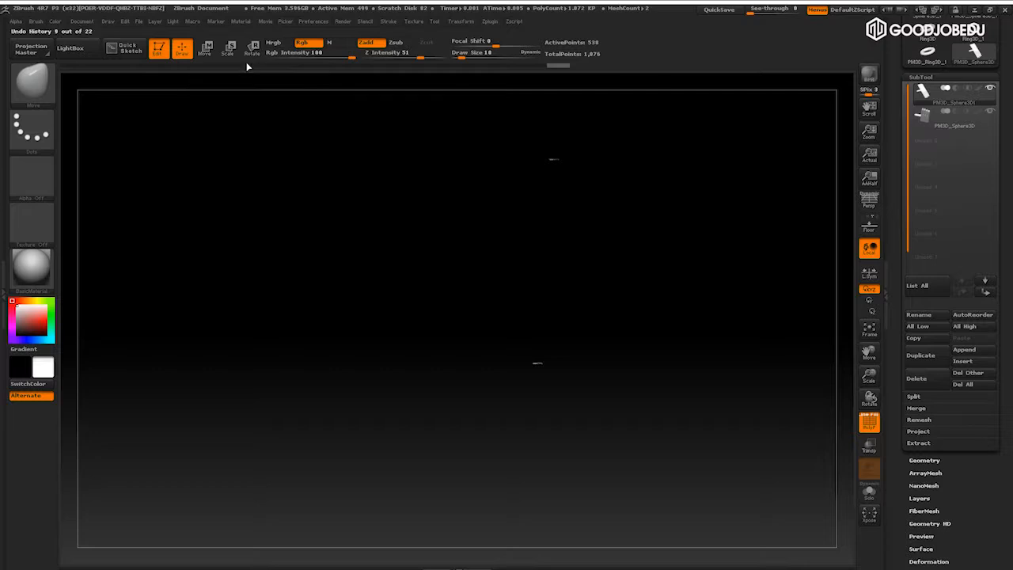
# Look at the two distant hands from several angles, framing the selected copy to compare it with the overall view
pyautogui.moveTo(737, 321)
pyautogui.mouseDown()
pyautogui.moveTo(748, 323)
pyautogui.moveTo(741, 338)
pyautogui.moveTo(719, 318)
pyautogui.mouseUp()
pyautogui.moveTo(719, 330); pyautogui.dragTo(739, 282)
pyautogui.moveTo(722, 346); pyautogui.dragTo(724, 297)
pyautogui.moveTo(708, 280); pyautogui.dragTo(710, 316)
pyautogui.moveTo(694, 343)
pyautogui.mouseDown()
pyautogui.moveTo(697, 317)
pyautogui.moveTo(700, 331)
pyautogui.mouseUp()
pyautogui.press('f')
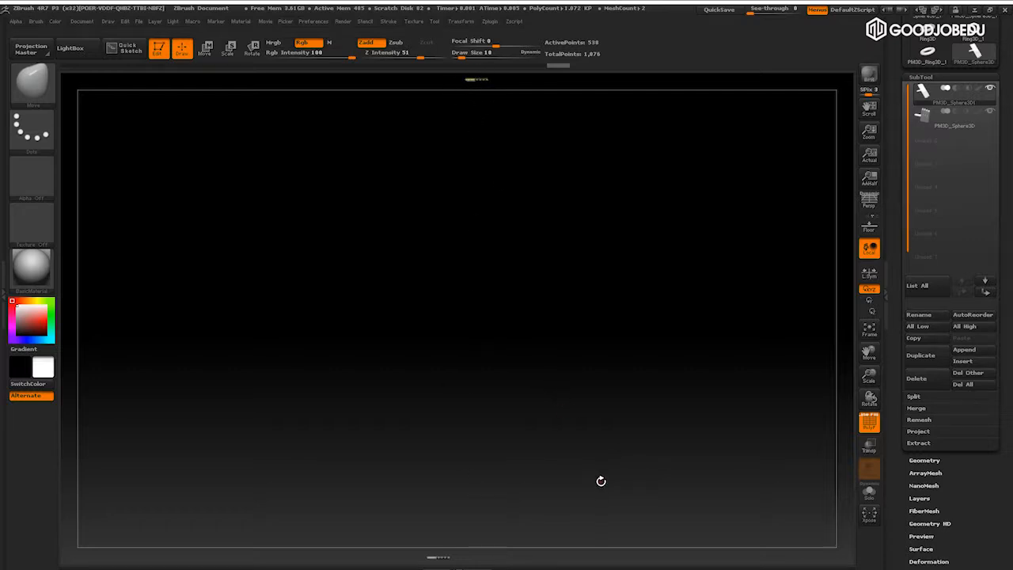
pyautogui.click(600, 482)
pyautogui.moveTo(683, 482); pyautogui.dragTo(692, 447)
pyautogui.keyDown('alt'); pyautogui.moveTo(364, 281); pyautogui.dragTo(353, 233); pyautogui.keyUp('alt')
pyautogui.press('f')
pyautogui.press('f')
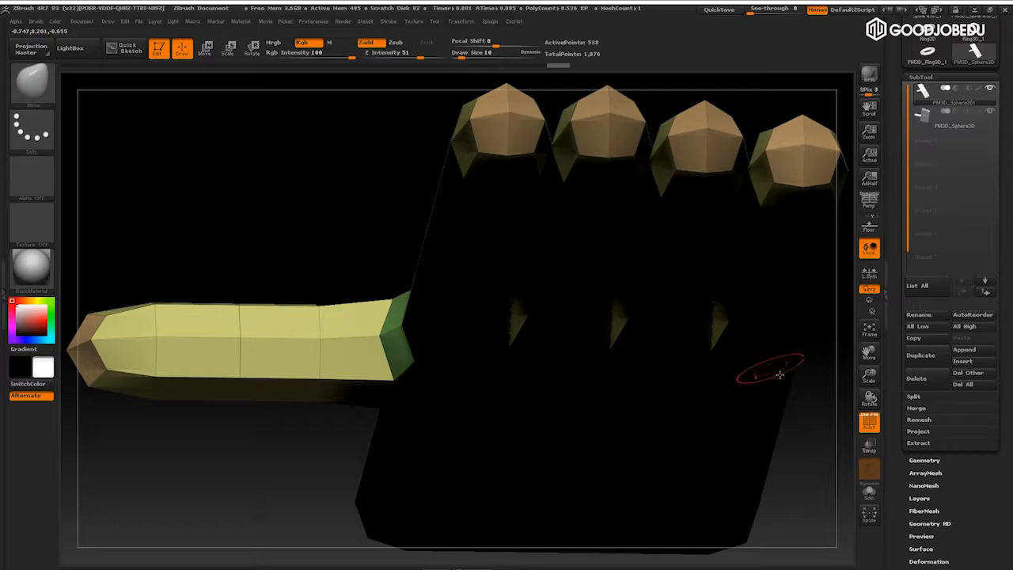
pyautogui.keyDown('alt'); pyautogui.moveTo(812, 438); pyautogui.dragTo(771, 381); pyautogui.keyUp('alt')
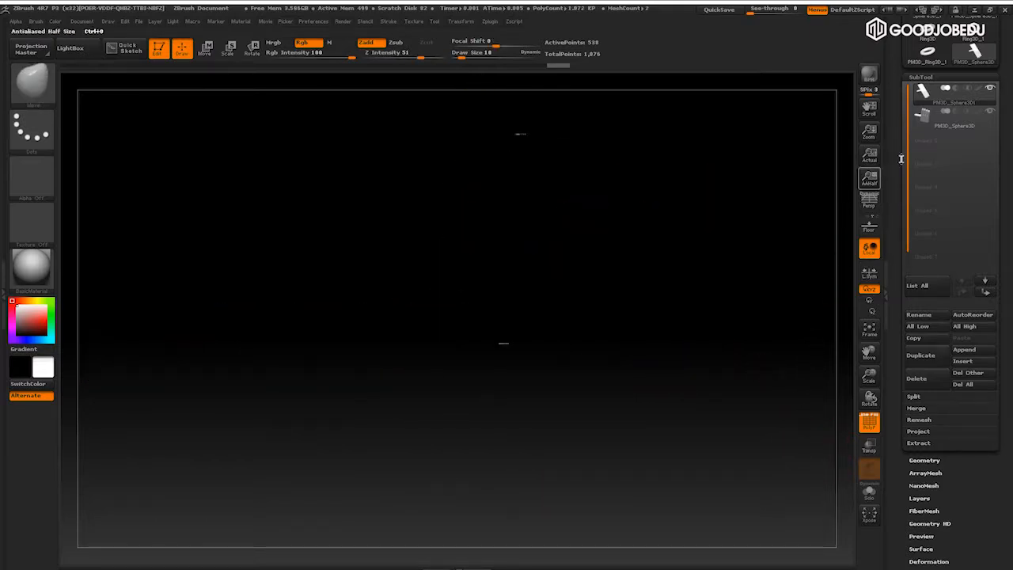
# Select the moved copy PM3D_Sphere3D1 in the subtool list and delete it, accepting the non-undoable operation
pyautogui.click(936, 125)
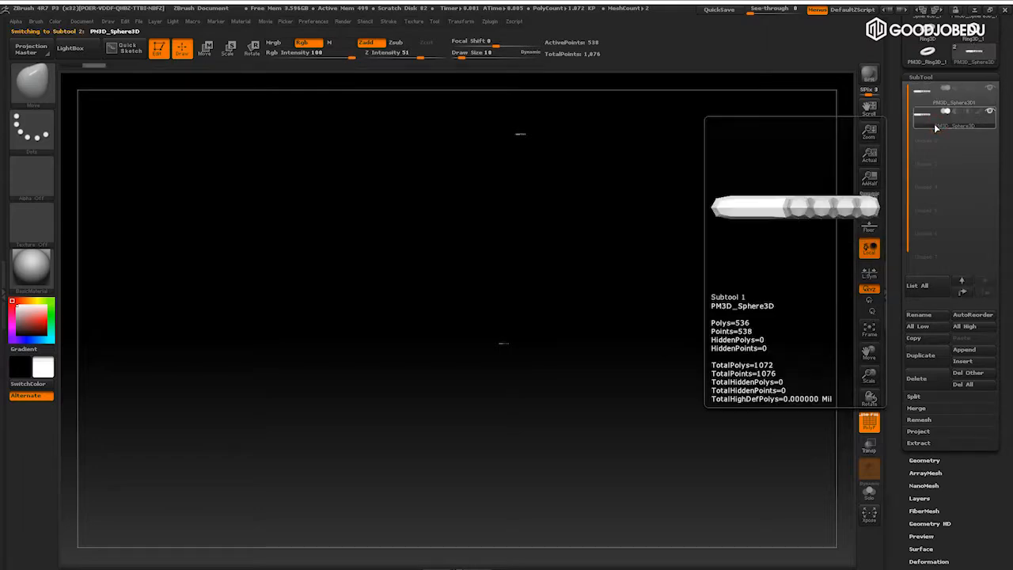
pyautogui.click(935, 104)
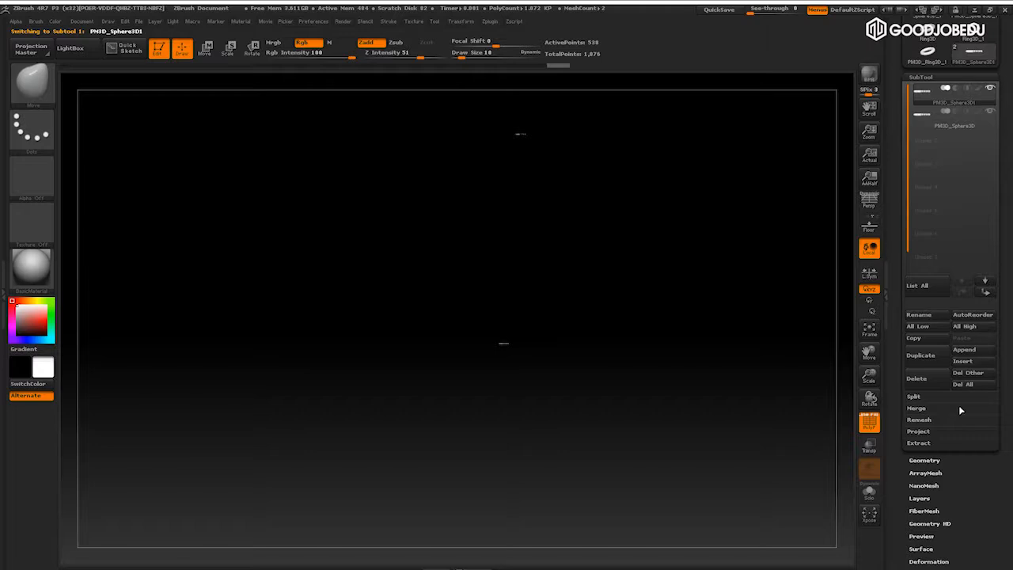
pyautogui.click(928, 379)
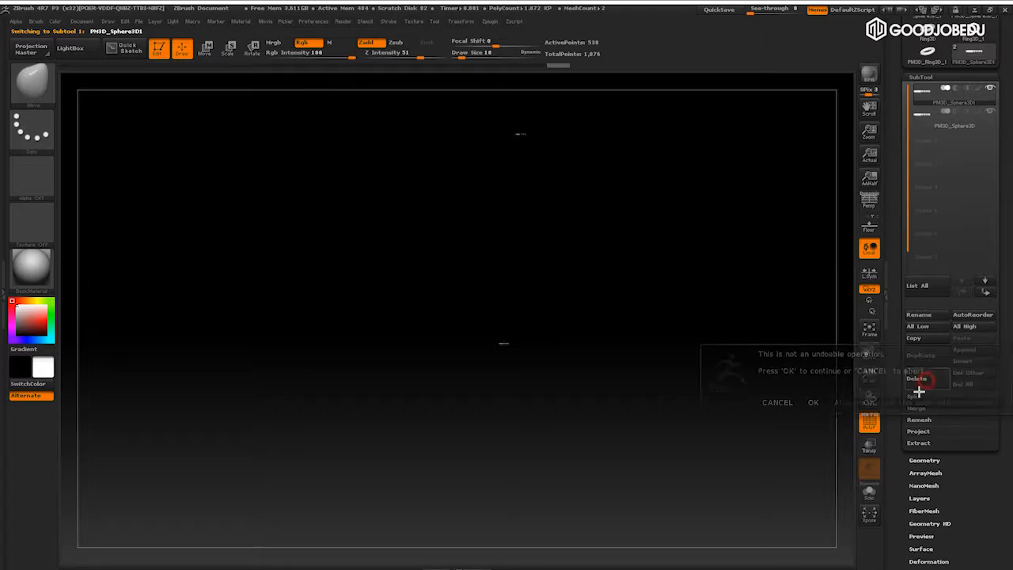
pyautogui.click(813, 403)
# Frame the remaining hand and examine it from its fingertips and palm while shifting and scaling the view
pyautogui.press('f')
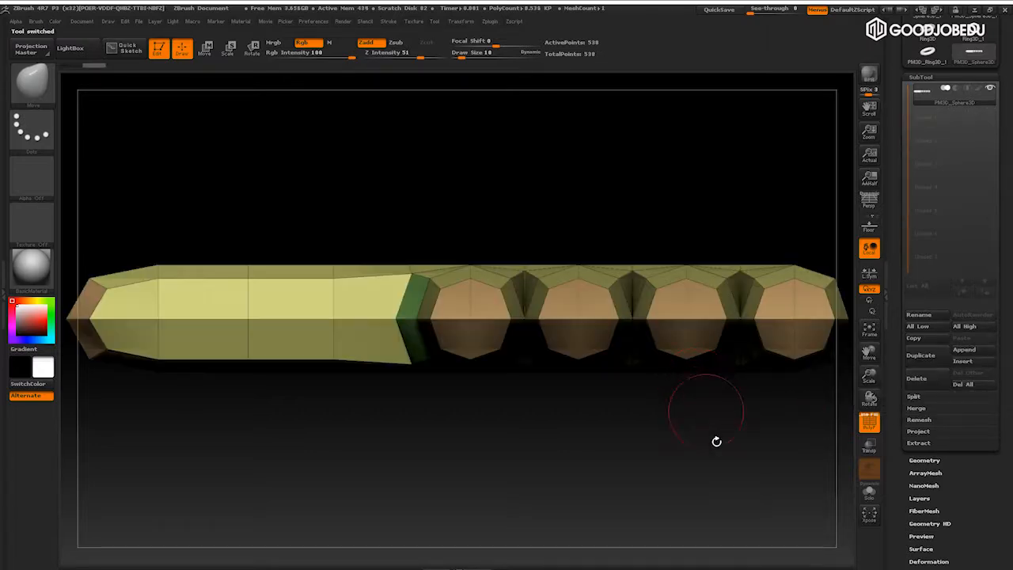
pyautogui.moveTo(729, 460); pyautogui.dragTo(750, 144)
pyautogui.moveTo(769, 264); pyautogui.dragTo(757, 159)
pyautogui.keyDown('alt'); pyautogui.moveTo(790, 300); pyautogui.dragTo(778, 258); pyautogui.keyUp('alt')
pyautogui.moveTo(722, 216); pyautogui.dragTo(725, 246)
pyautogui.moveTo(869, 351); pyautogui.dragTo(813, 323)
pyautogui.moveTo(869, 375)
pyautogui.mouseDown()
pyautogui.moveTo(872, 391)
pyautogui.moveTo(868, 354)
pyautogui.moveTo(870, 361)
pyautogui.mouseUp()
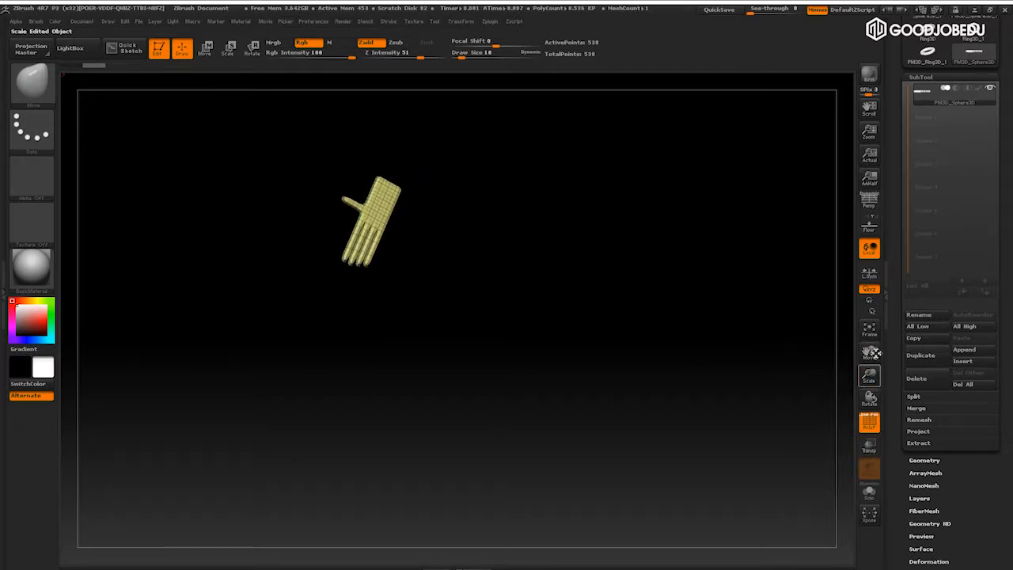
pyautogui.moveTo(752, 366); pyautogui.dragTo(756, 338)
pyautogui.moveTo(692, 401); pyautogui.dragTo(728, 311)
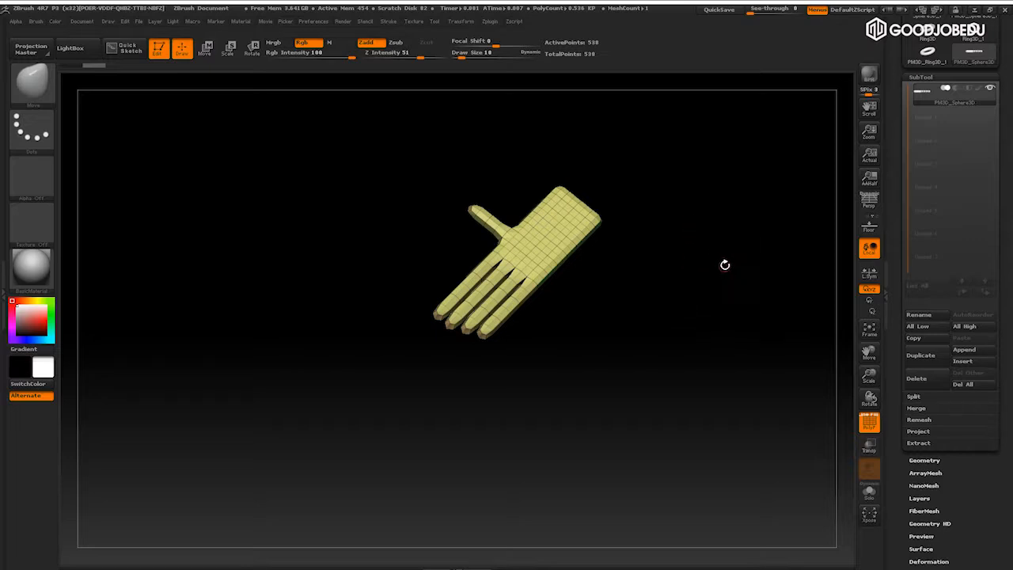
# Snap the view to straight orthogonal orientations of the hand, ending with the fingers pointing up at a smaller scale
pyautogui.press('shift')
pyautogui.keyDown('shift'); pyautogui.moveTo(711, 239); pyautogui.dragTo(744, 321); pyautogui.keyUp('shift')
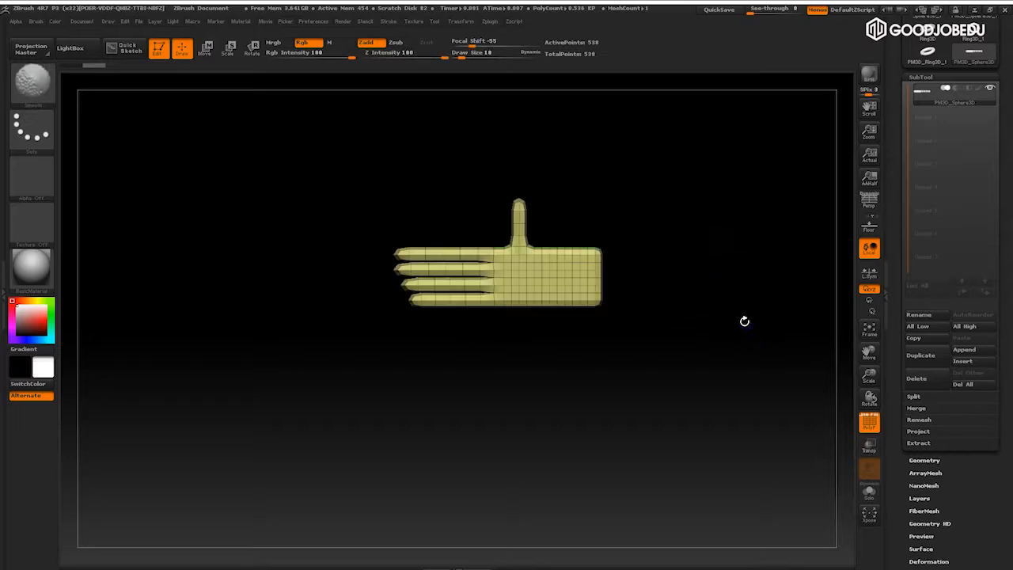
pyautogui.moveTo(720, 265)
pyautogui.keyDown('shift'); pyautogui.mouseDown()
pyautogui.moveTo(730, 355)
pyautogui.moveTo(752, 343)
pyautogui.moveTo(751, 286)
pyautogui.moveTo(724, 302)
pyautogui.mouseUp(); pyautogui.keyUp('shift')
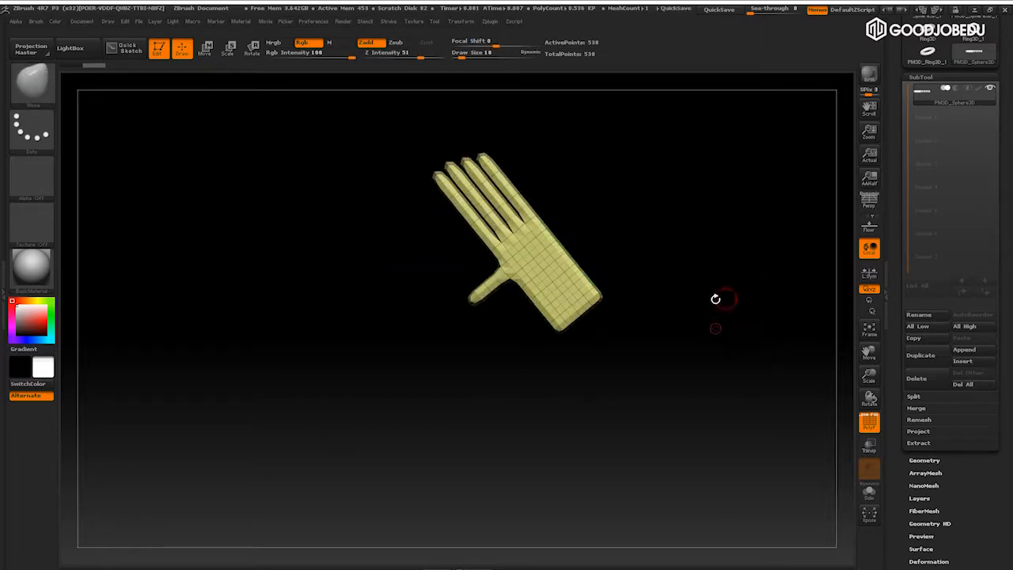
pyautogui.moveTo(712, 242)
pyautogui.keyDown('shift'); pyautogui.mouseDown()
pyautogui.moveTo(739, 325)
pyautogui.moveTo(730, 280)
pyautogui.mouseUp(); pyautogui.keyUp('shift')
pyautogui.moveTo(731, 280)
pyautogui.keyDown('alt'); pyautogui.mouseDown()
pyautogui.moveTo(713, 356)
pyautogui.moveTo(745, 348)
pyautogui.mouseUp(); pyautogui.keyUp('alt')
pyautogui.keyDown('alt'); pyautogui.moveTo(745, 348); pyautogui.dragTo(735, 311); pyautogui.keyUp('alt')
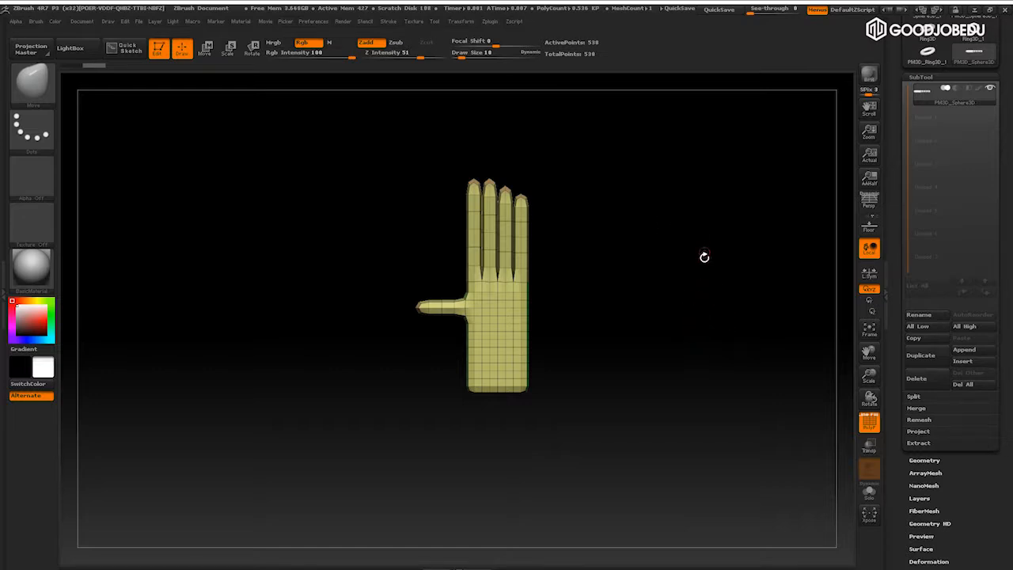
pyautogui.moveTo(695, 320); pyautogui.dragTo(675, 305)
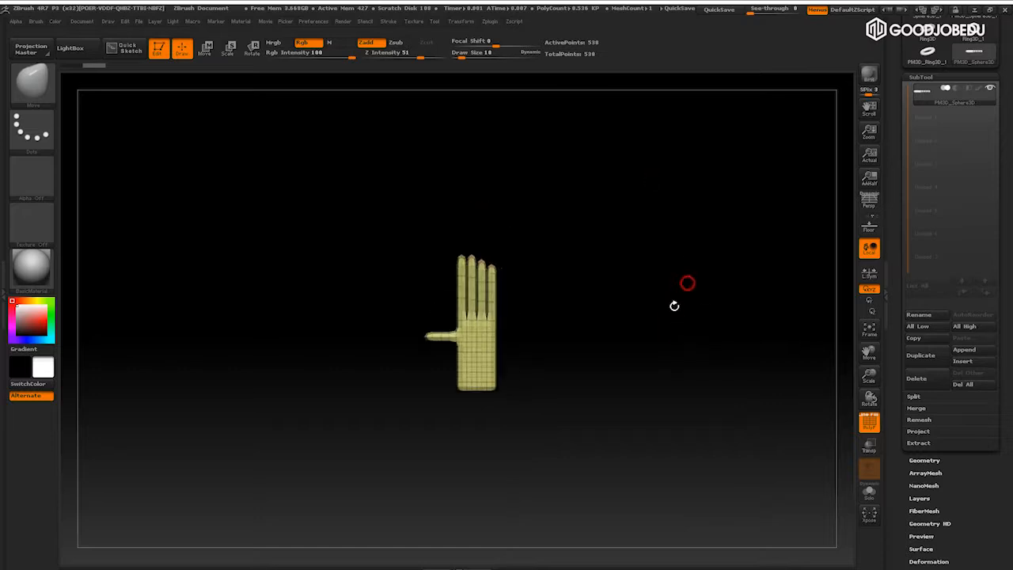
# Set the brush draw size to 50 and turn on perspective display to view the hand from its fingertips
pyautogui.keyDown('alt'); pyautogui.moveTo(744, 309); pyautogui.dragTo(774, 332); pyautogui.keyUp('alt')
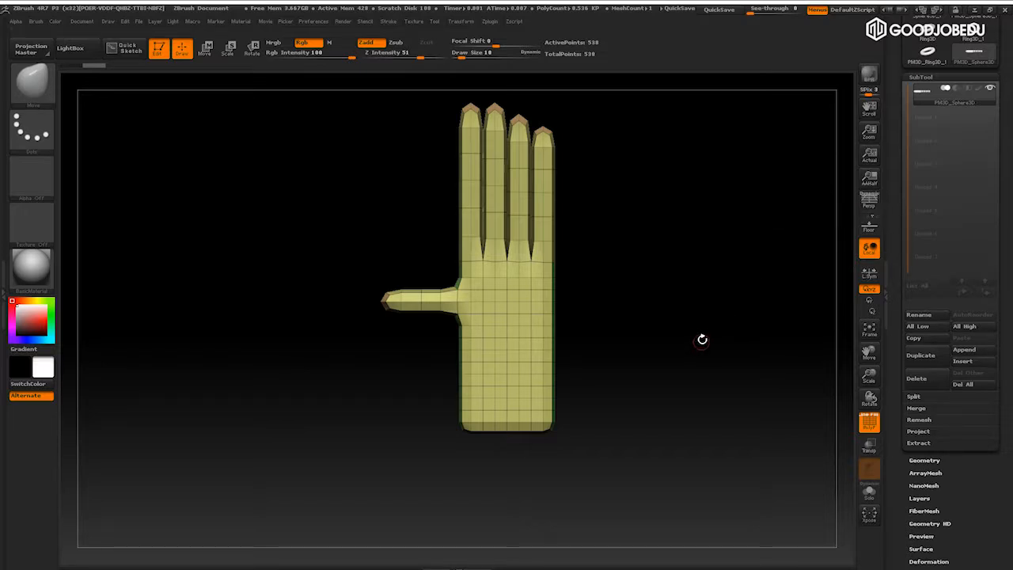
pyautogui.moveTo(712, 320); pyautogui.dragTo(719, 353)
pyautogui.press('space')
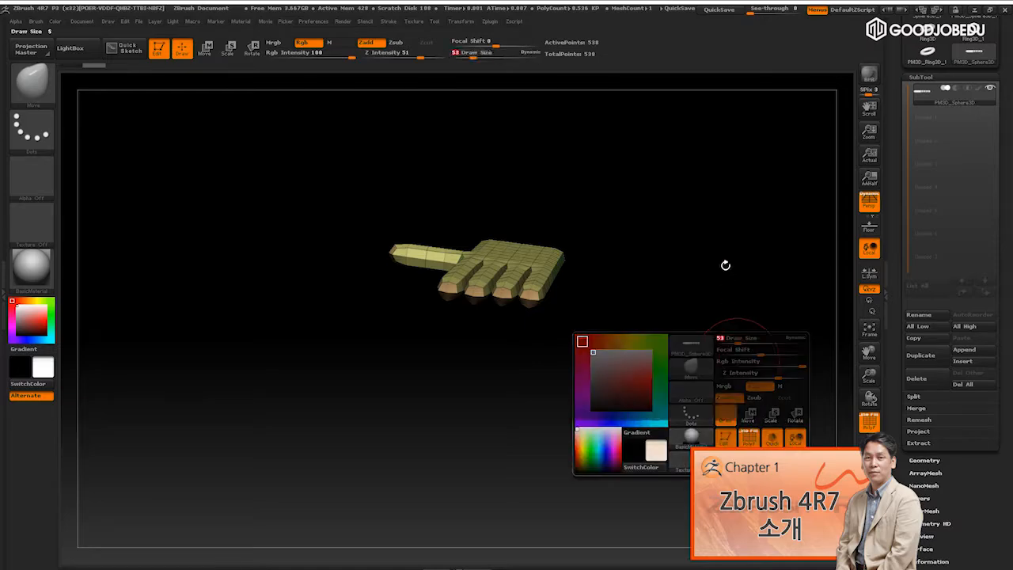
pyautogui.moveTo(725, 266); pyautogui.dragTo(746, 293)
pyautogui.press('space')
pyautogui.moveTo(740, 208); pyautogui.dragTo(760, 345)
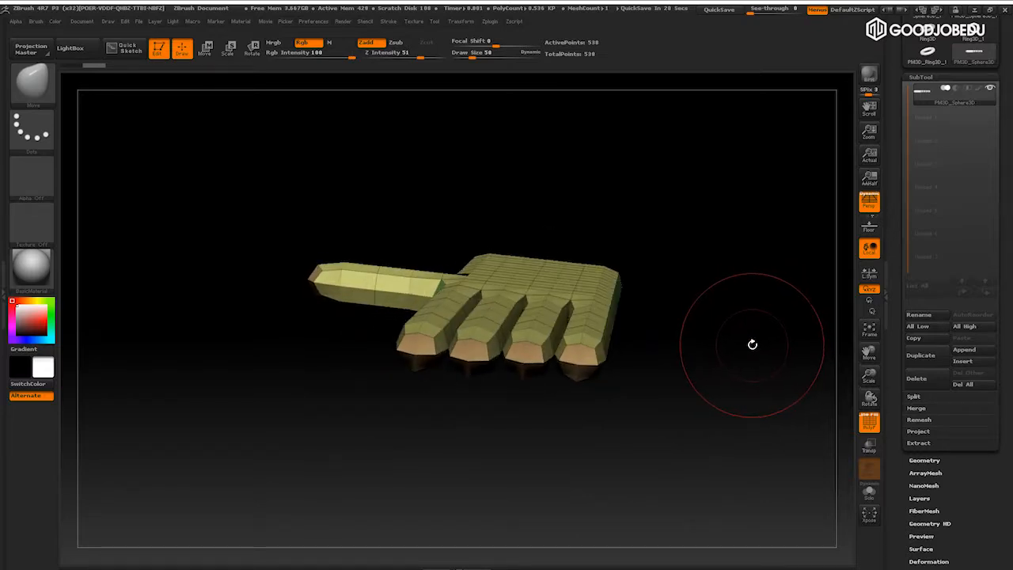
# Turn off the perspective display and frame the whole hand in the view
pyautogui.press('p')
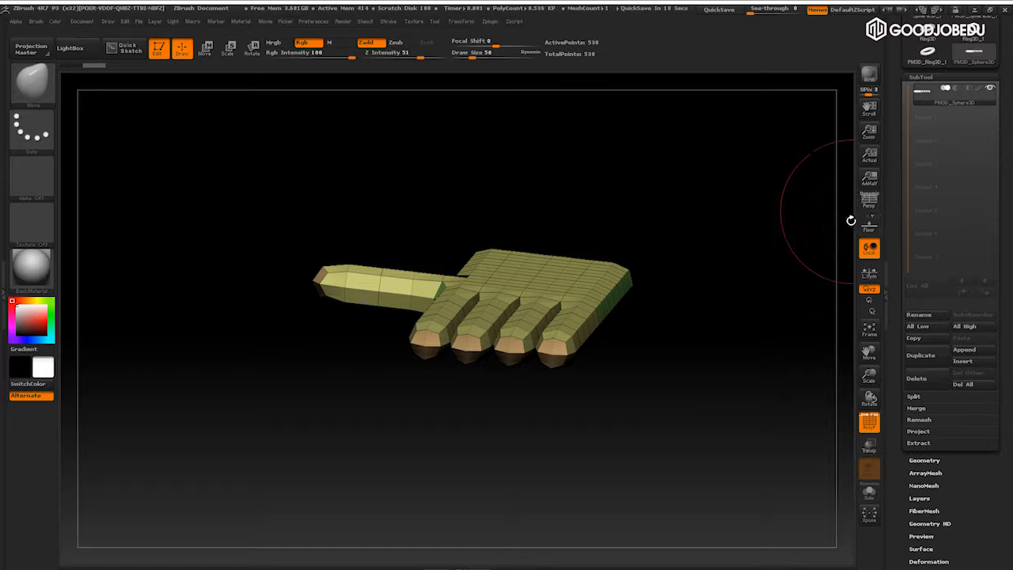
pyautogui.moveTo(747, 345); pyautogui.dragTo(755, 326)
pyautogui.press('f')
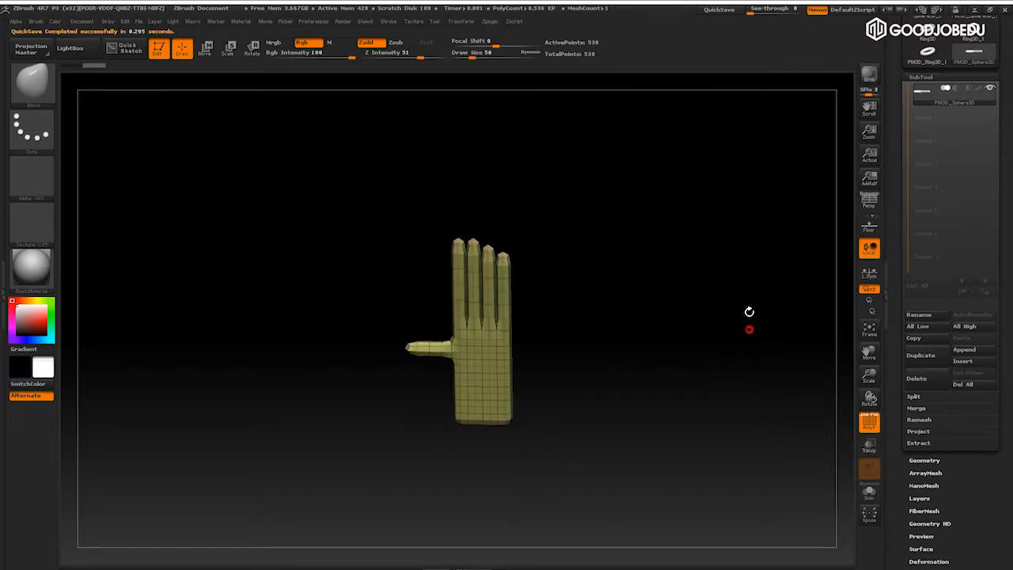
# Subdivide the hand mesh three times to subdivision level 5 and look closer at the smoothed fingers
pyautogui.moveTo(703, 296); pyautogui.dragTo(757, 380)
pyautogui.hotkey('ctrl', 'd')
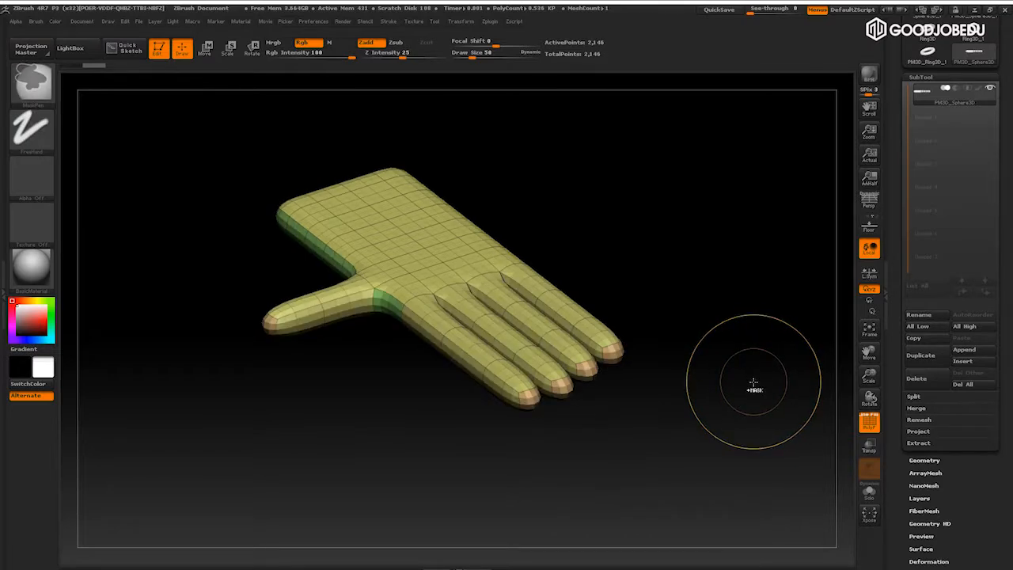
pyautogui.hotkey('ctrl', 'd')
pyautogui.hotkey('ctrl', 'd')
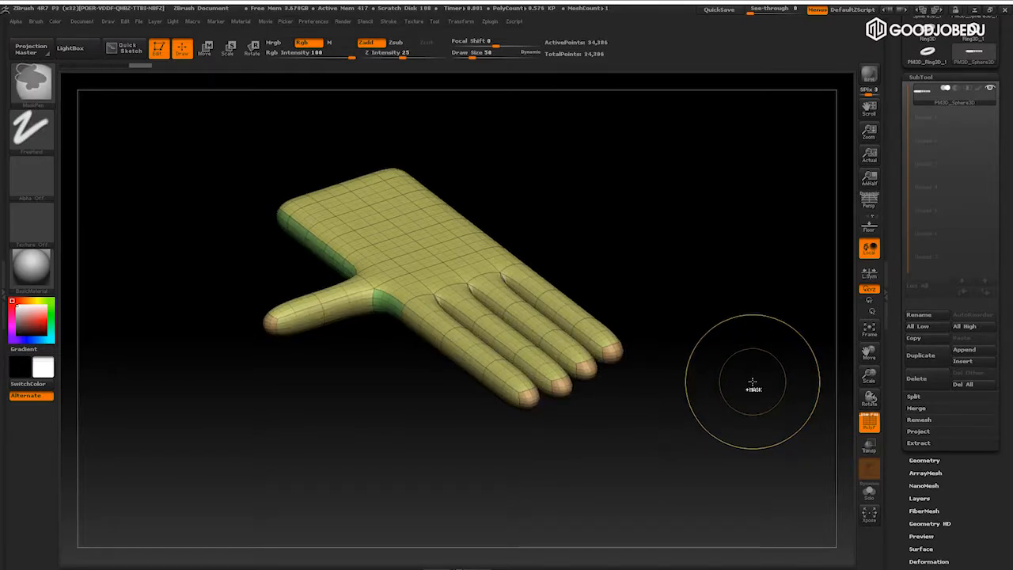
pyautogui.moveTo(753, 382); pyautogui.dragTo(778, 395)
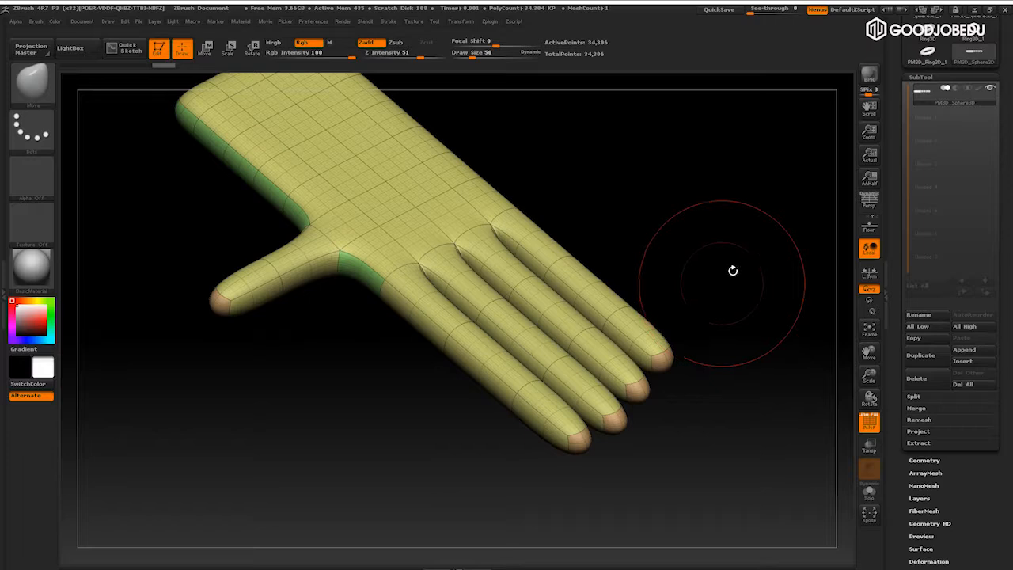
# Open the hand's geometry settings and lower the subdivision level to 2, then to 1, to inspect the base mesh
pyautogui.scroll(3, 925, 221)
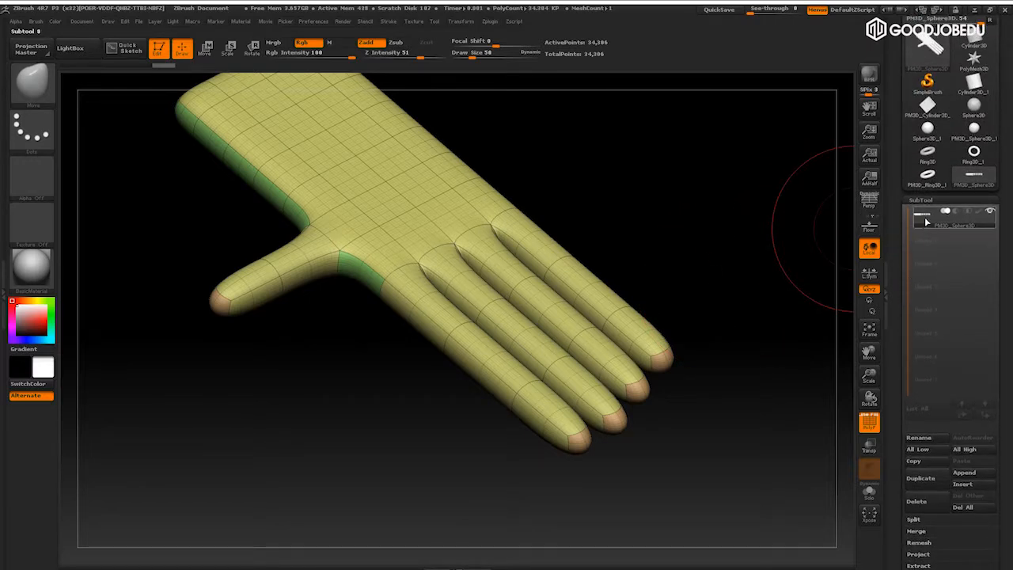
pyautogui.moveTo(925, 221)
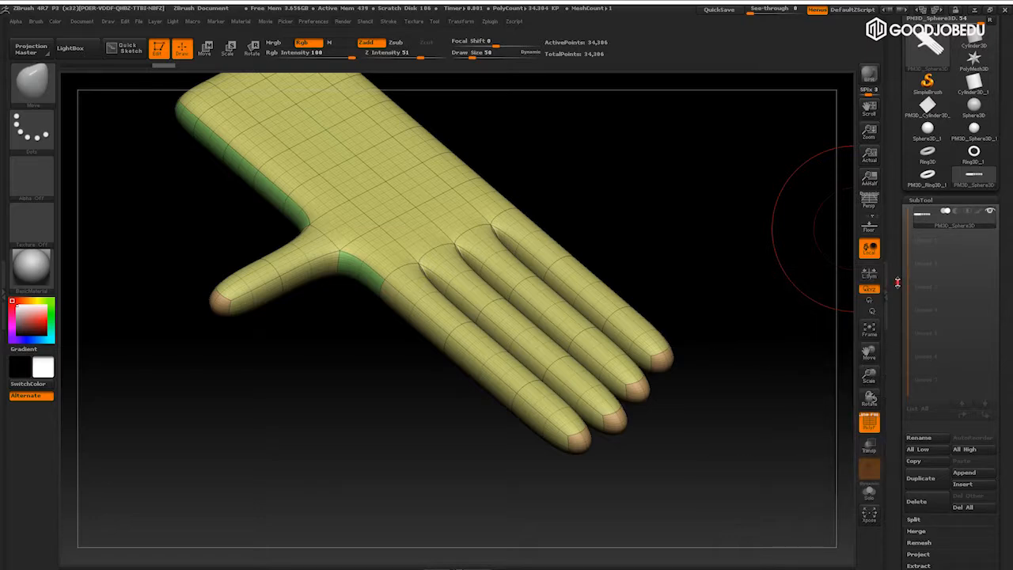
pyautogui.scroll(-5, 911, 254)
pyautogui.click(921, 235)
pyautogui.scroll(3, 898, 147)
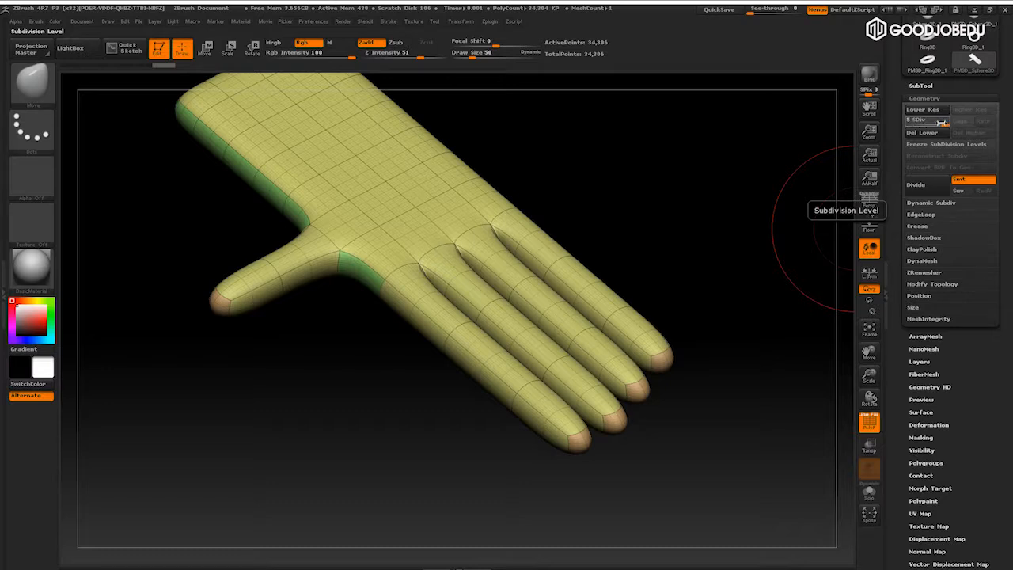
pyautogui.moveTo(940, 123); pyautogui.dragTo(920, 123)
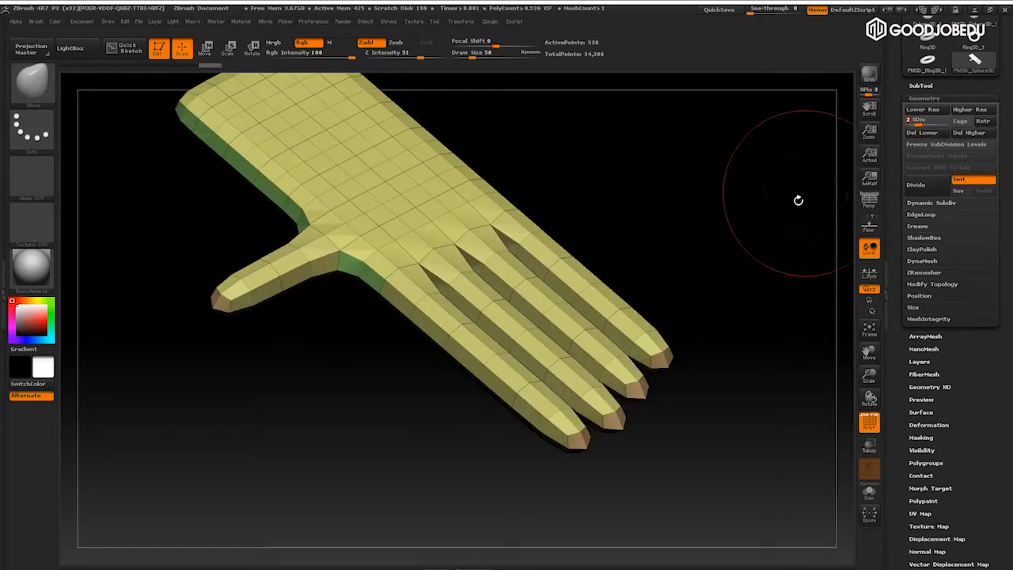
pyautogui.moveTo(944, 122); pyautogui.dragTo(907, 122)
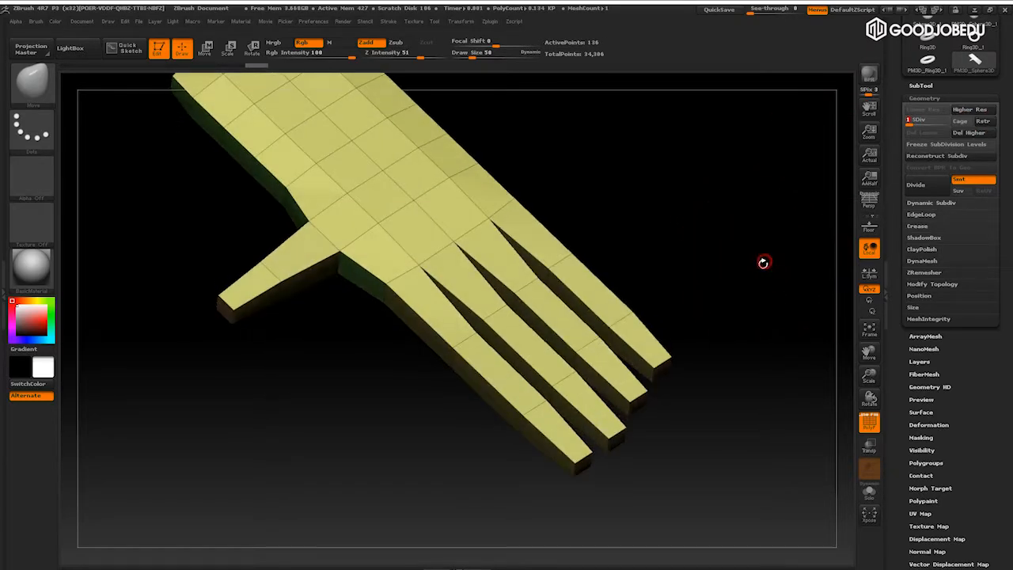
pyautogui.moveTo(760, 262)
pyautogui.mouseDown()
pyautogui.moveTo(778, 259)
pyautogui.moveTo(785, 280)
pyautogui.moveTo(720, 163)
pyautogui.mouseUp()
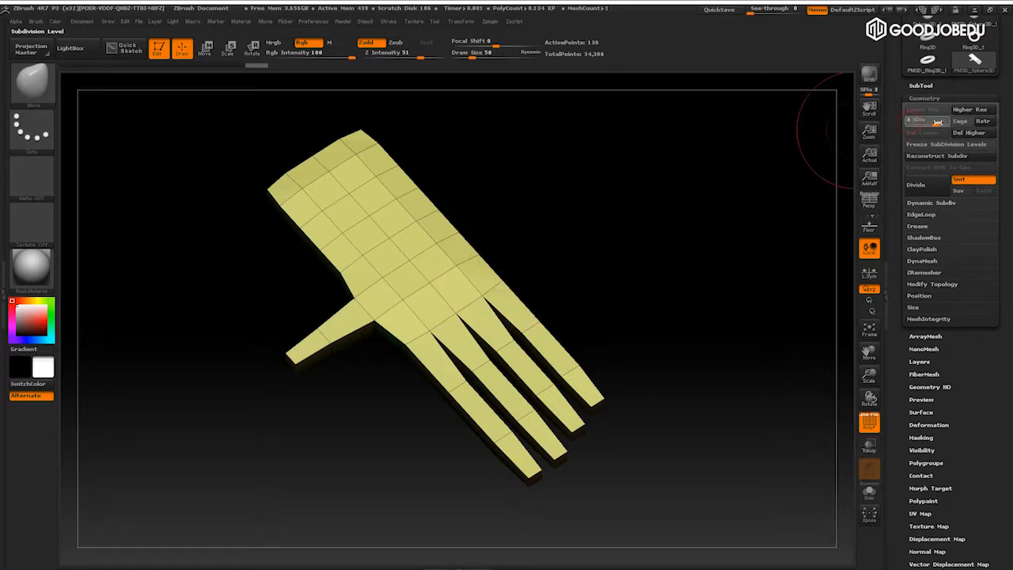
# Return the hand to subdivision level 5 and examine the smooth mesh from the side and from above
pyautogui.moveTo(934, 123); pyautogui.dragTo(946, 123)
pyautogui.moveTo(744, 249)
pyautogui.mouseDown()
pyautogui.moveTo(761, 249)
pyautogui.moveTo(771, 236)
pyautogui.moveTo(758, 233)
pyautogui.moveTo(765, 267)
pyautogui.moveTo(733, 262)
pyautogui.mouseUp()
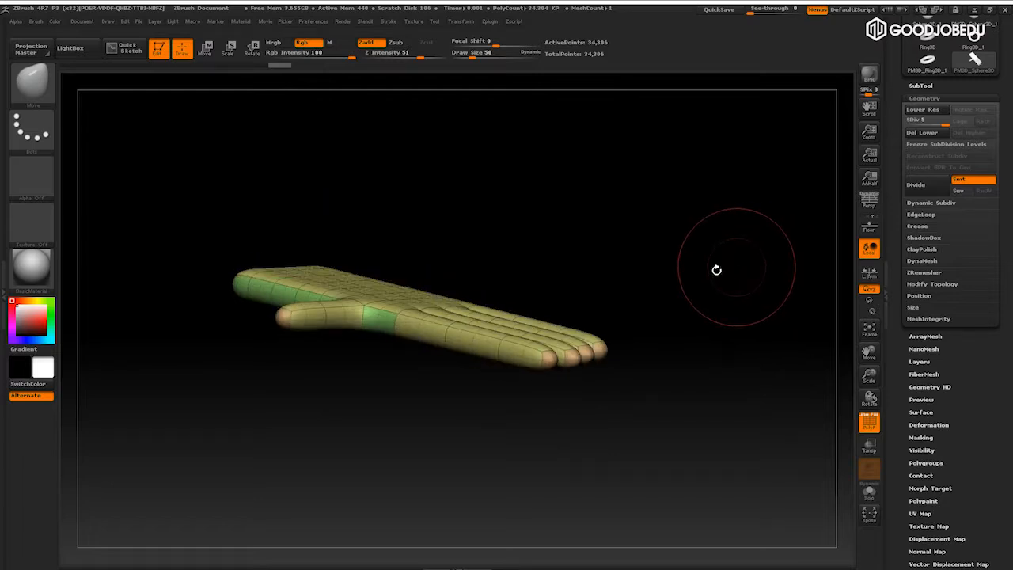
pyautogui.moveTo(658, 346); pyautogui.dragTo(593, 389)
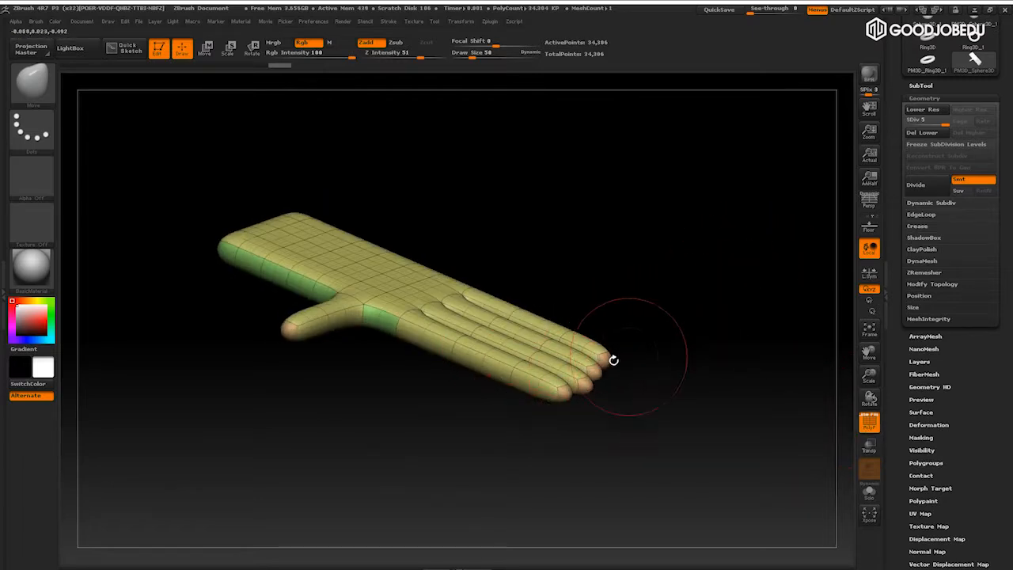
pyautogui.moveTo(663, 289); pyautogui.dragTo(715, 295)
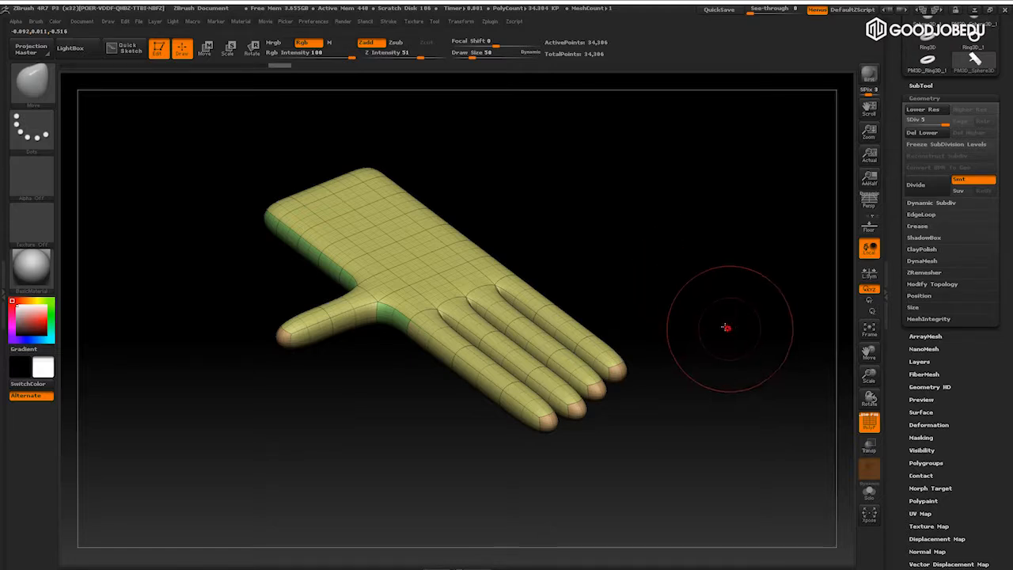
pyautogui.keyDown('alt'); pyautogui.moveTo(726, 328); pyautogui.dragTo(708, 280); pyautogui.keyUp('alt')
# Open the subtool section briefly, collapse it, and reopen the geometry settings of the hand
pyautogui.scroll(5, 931, 212)
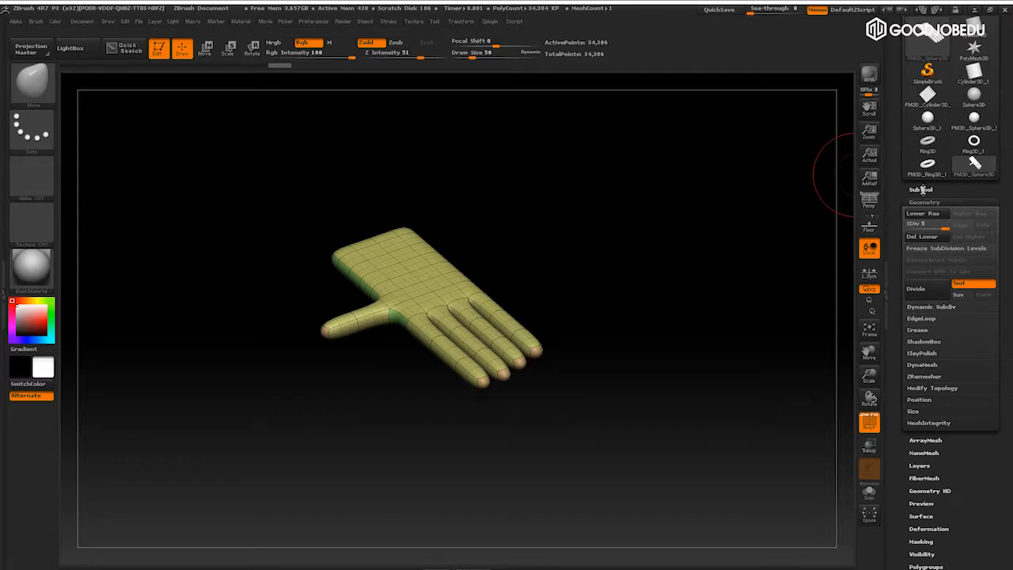
pyautogui.click(920, 191)
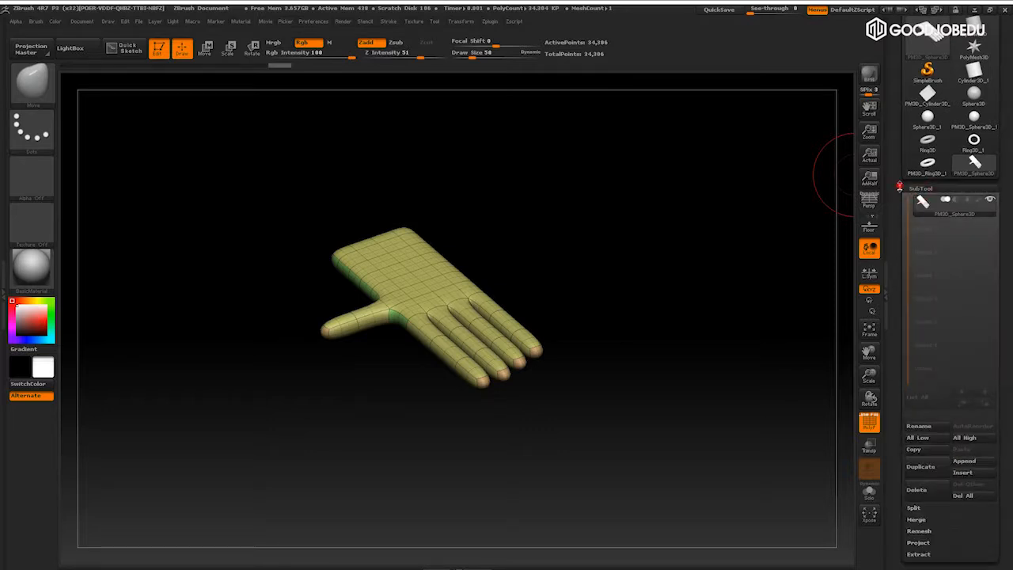
pyautogui.click(914, 180)
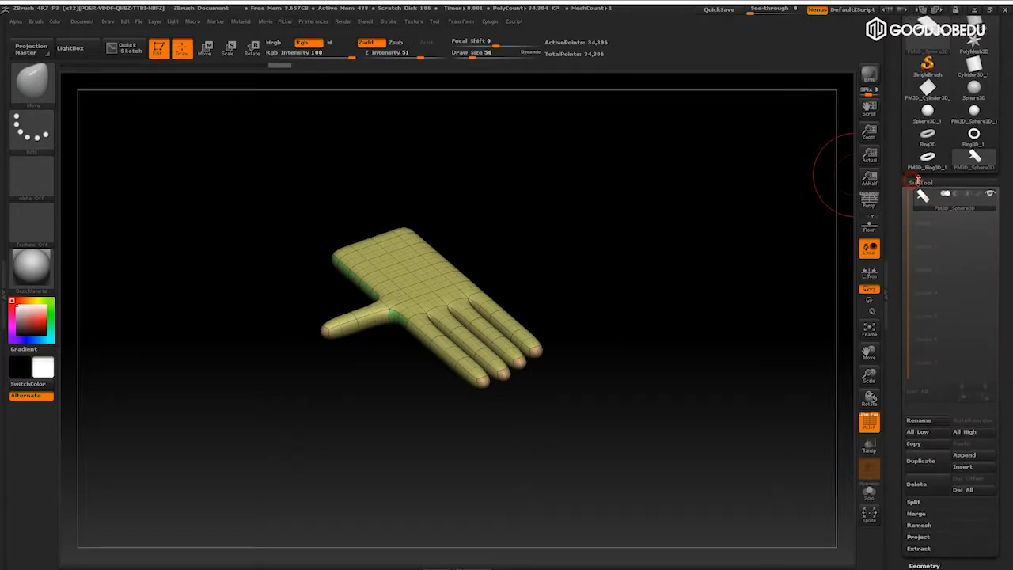
pyautogui.click(917, 180)
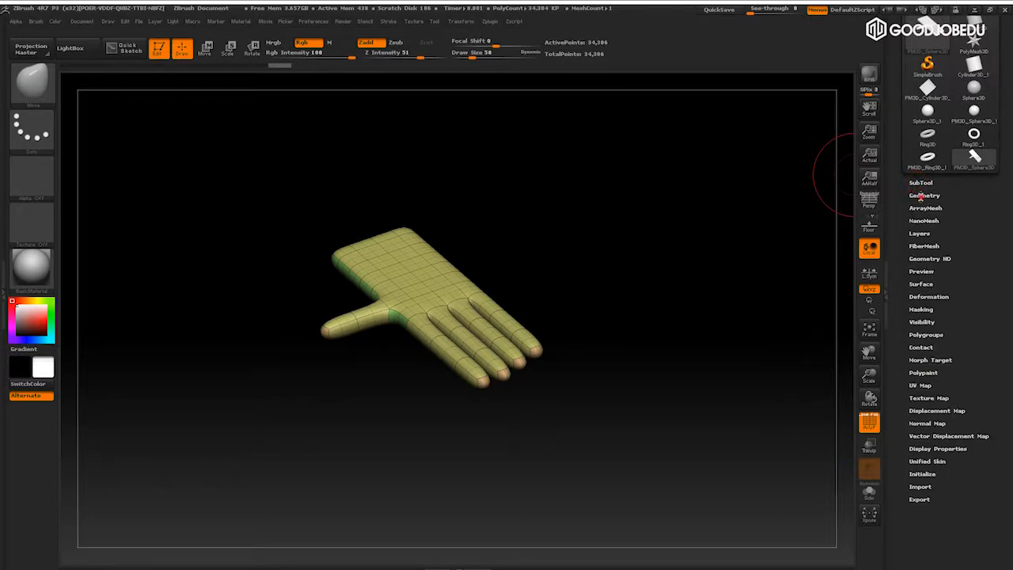
pyautogui.click(923, 195)
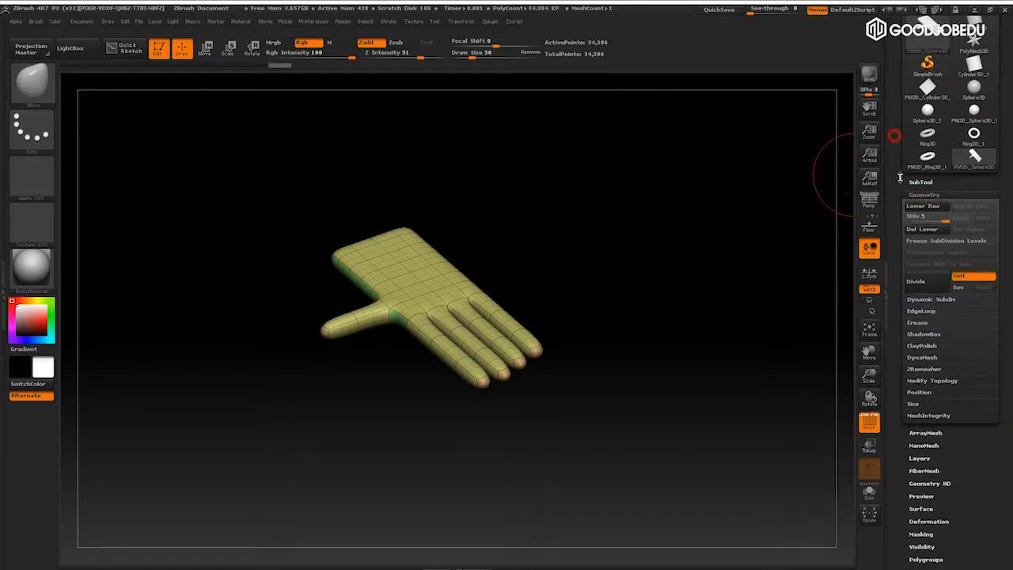
pyautogui.scroll(3, 911, 169)
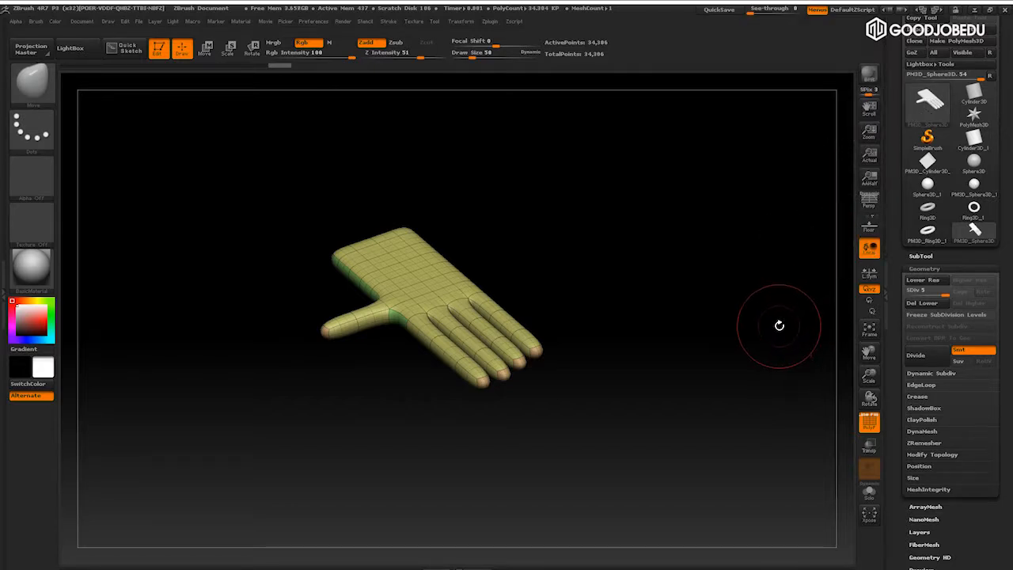
# Subdivide the hand three more times to subdivision level 8, checking its polygon count in the tool information
pyautogui.hotkey('ctrl', 'd')
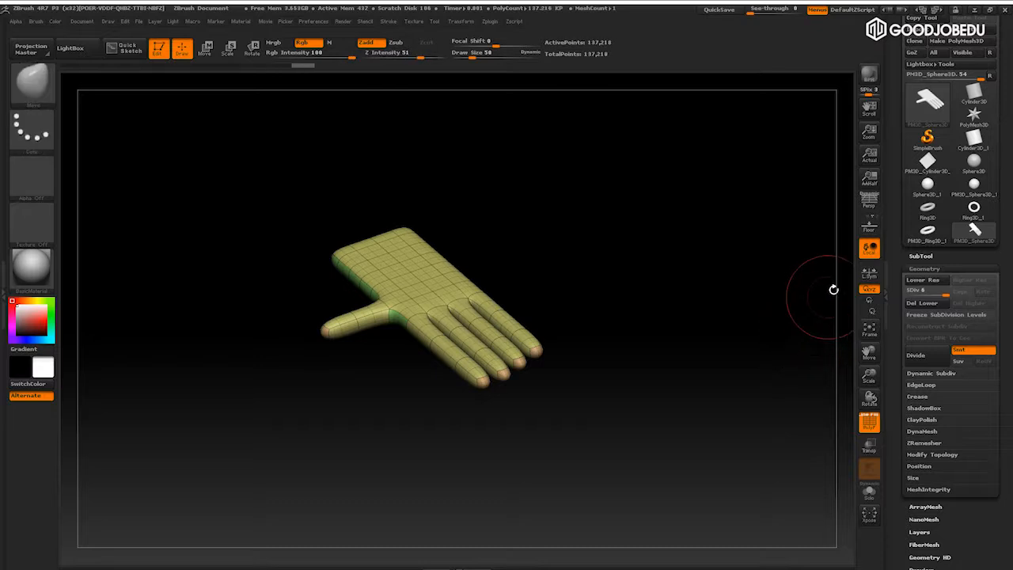
pyautogui.moveTo(934, 110)
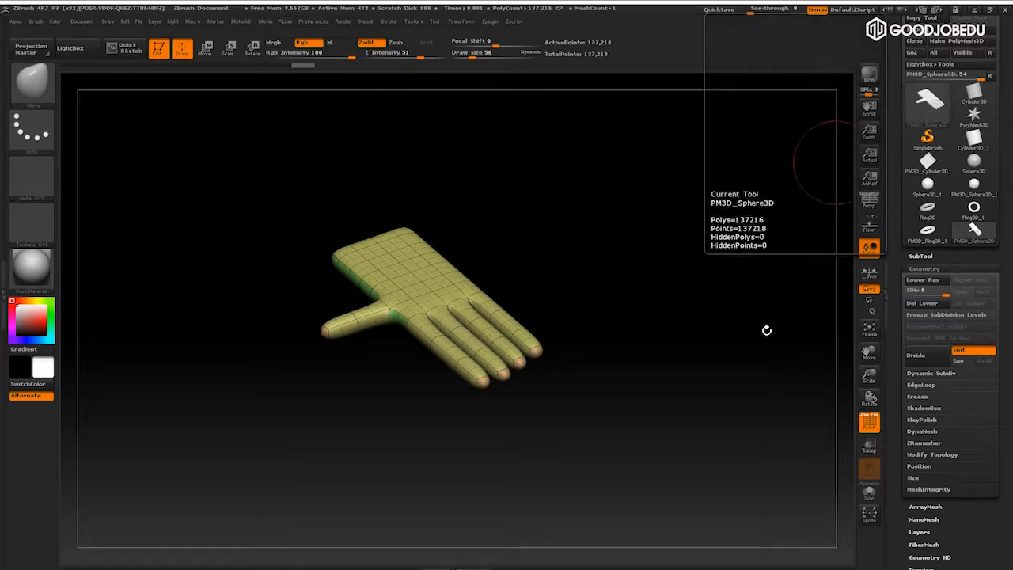
pyautogui.press('ctrl')
pyautogui.hotkey('ctrl', 'd')
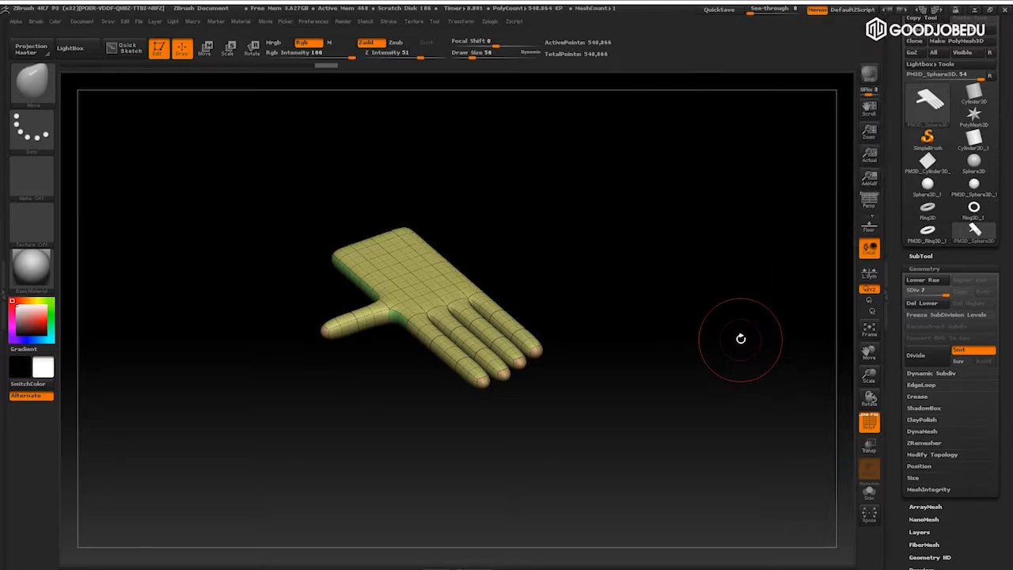
pyautogui.hotkey('ctrl', 'd')
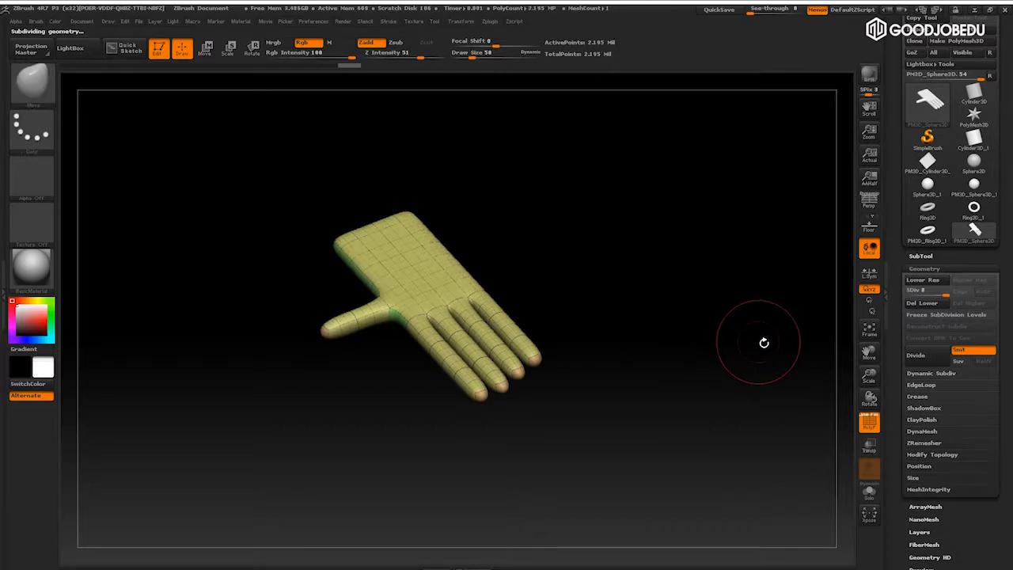
pyautogui.keyDown('alt'); pyautogui.moveTo(772, 311); pyautogui.dragTo(778, 235); pyautogui.keyUp('alt')
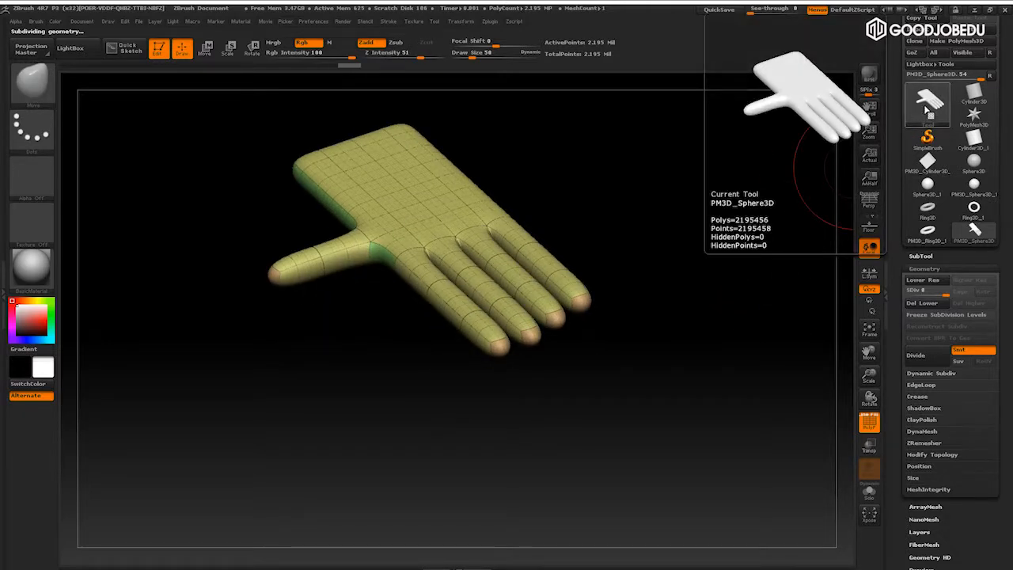
# Step the hand down to subdivision level 1 and view the blocky base mesh from a lower angle
pyautogui.press('shift')
pyautogui.hotkey('shift', 'd')
pyautogui.hotkey('shift', 'd')
pyautogui.hotkey('shift', 'd')
pyautogui.hotkey('shift', 'd')
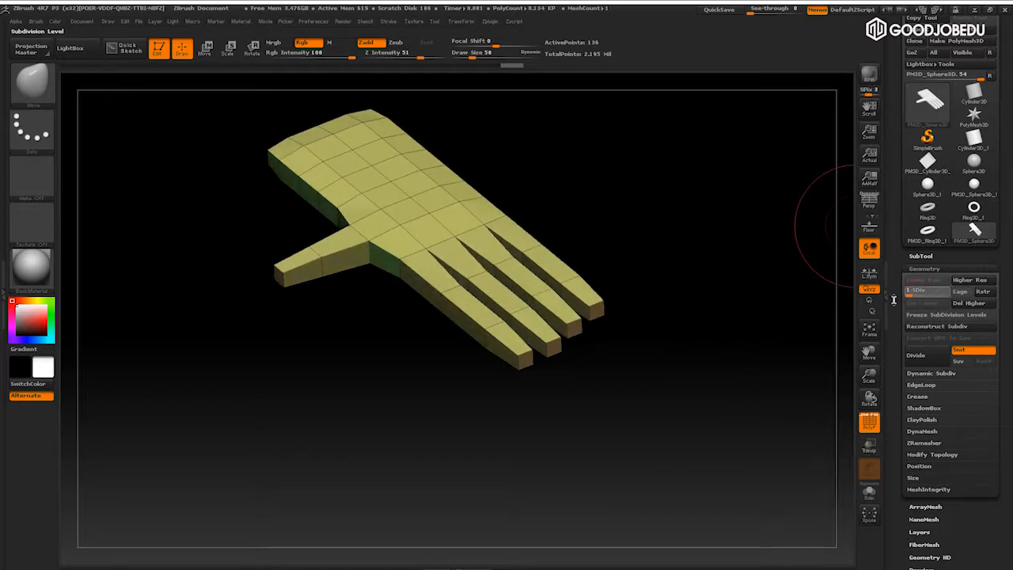
pyautogui.moveTo(819, 316)
pyautogui.mouseDown()
pyautogui.moveTo(768, 335)
pyautogui.moveTo(787, 349)
pyautogui.moveTo(728, 242)
pyautogui.mouseUp()
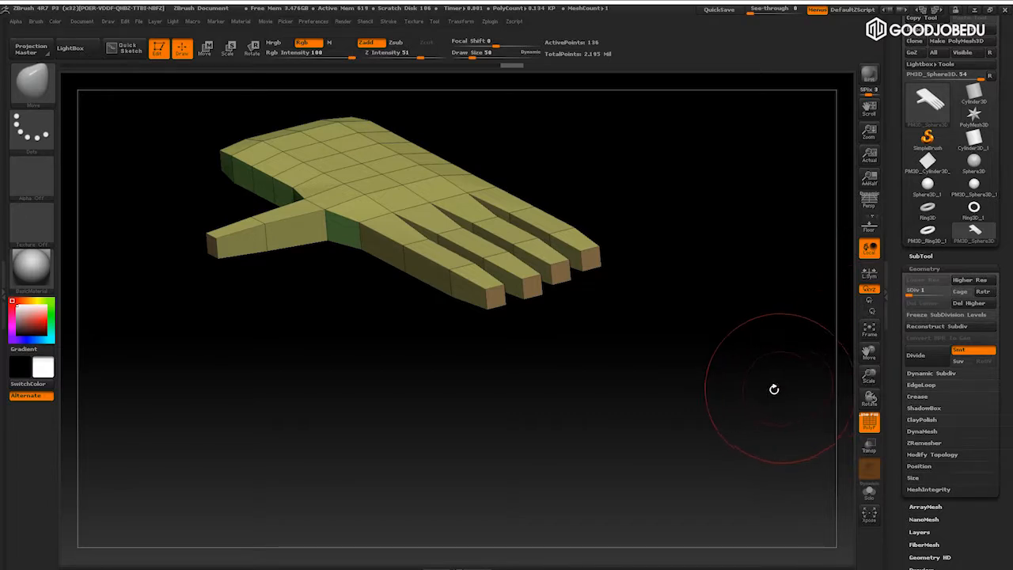
# Raise the hand back to subdivision level 8 and view the smooth mesh from above
pyautogui.hotkey('ctrl', 'd')
pyautogui.hotkey('ctrl', 'd')
pyautogui.hotkey('ctrl', 'd')
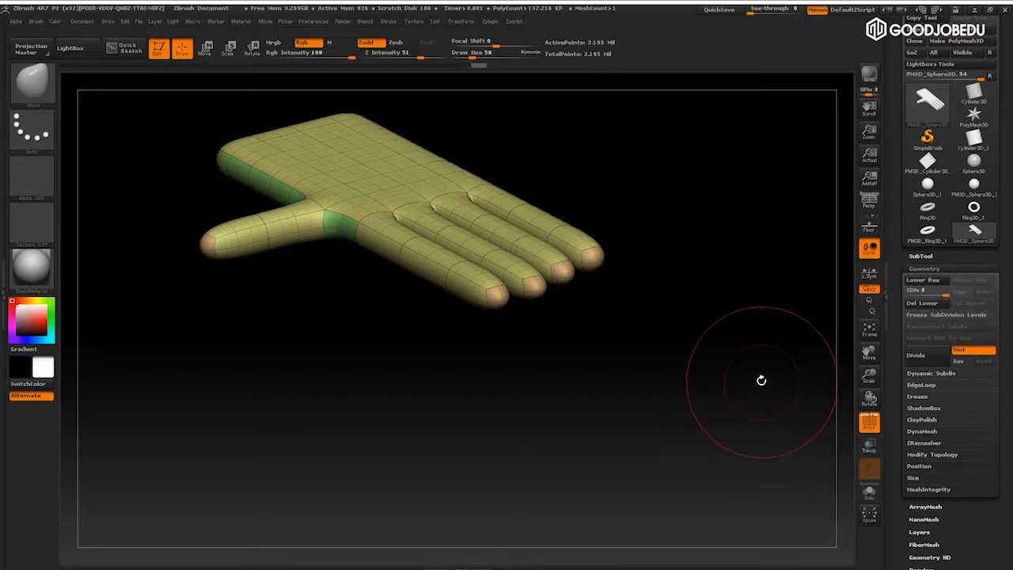
pyautogui.moveTo(738, 337); pyautogui.dragTo(758, 379)
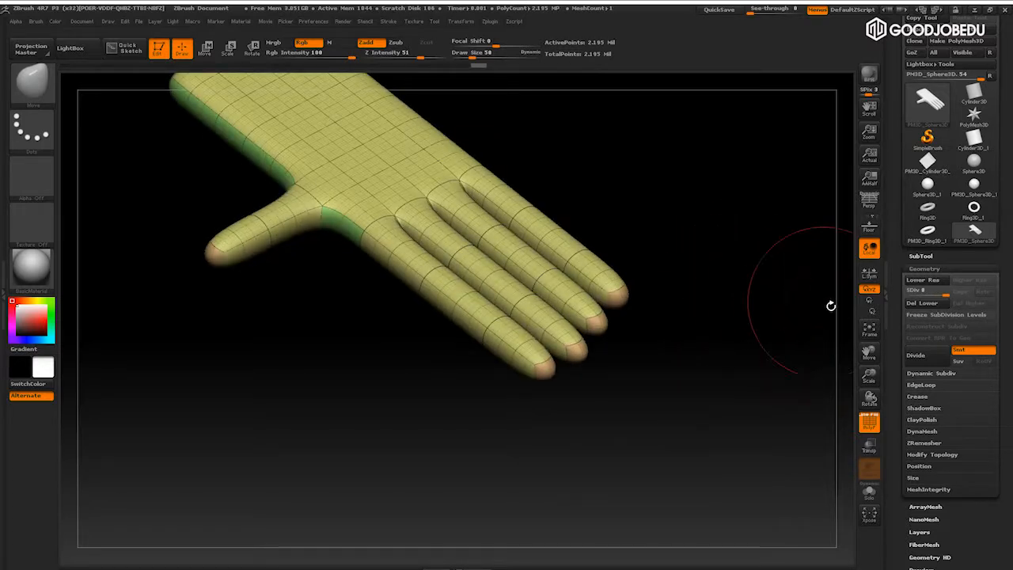
# Lower the hand's current subdivision level to 2, keeping the other levels
pyautogui.press('shift')
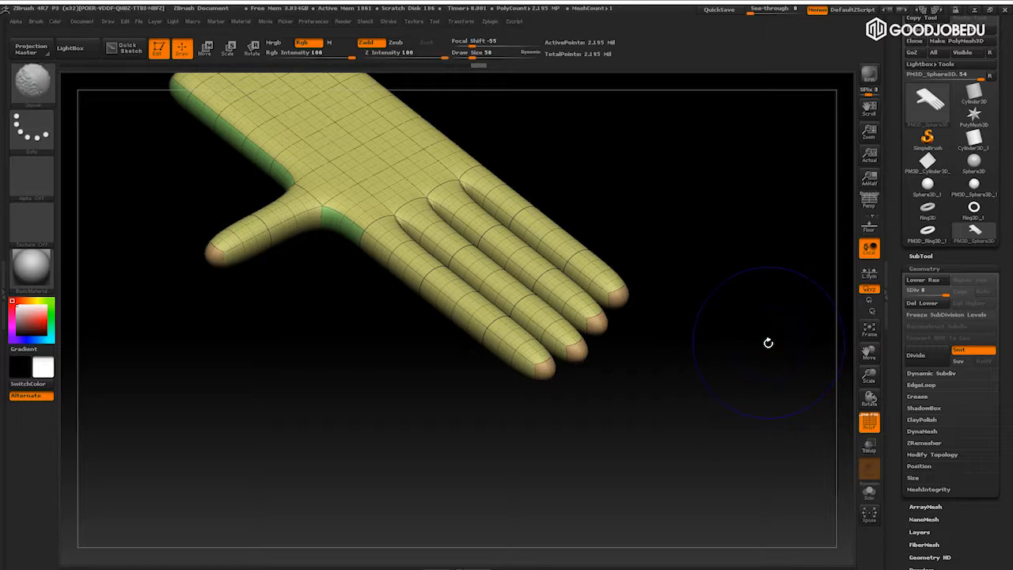
pyautogui.hotkey('shift', 'd')
pyautogui.hotkey('shift', 'd')
pyautogui.hotkey('shift', 'd')
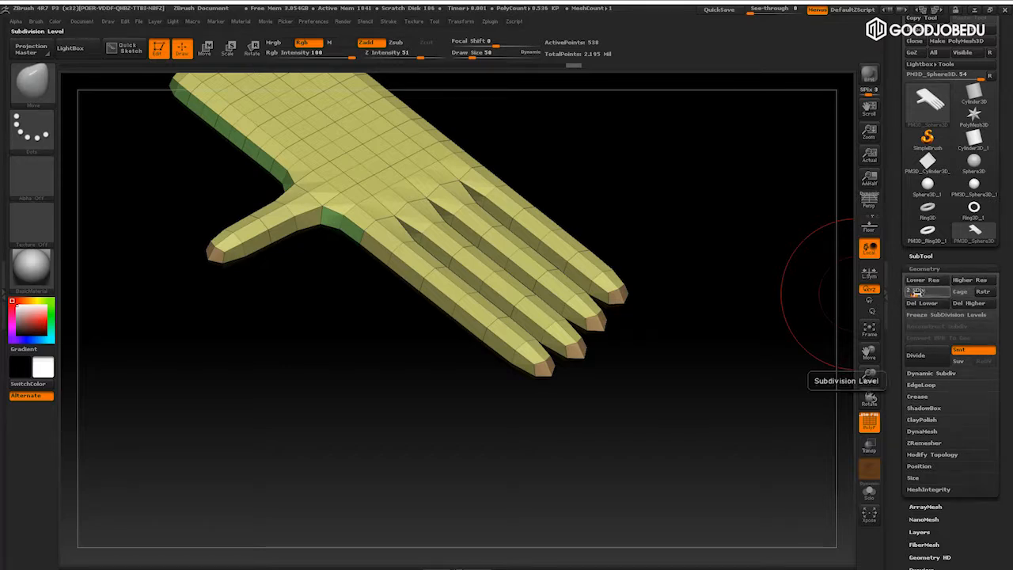
pyautogui.moveTo(912, 292); pyautogui.dragTo(916, 294)
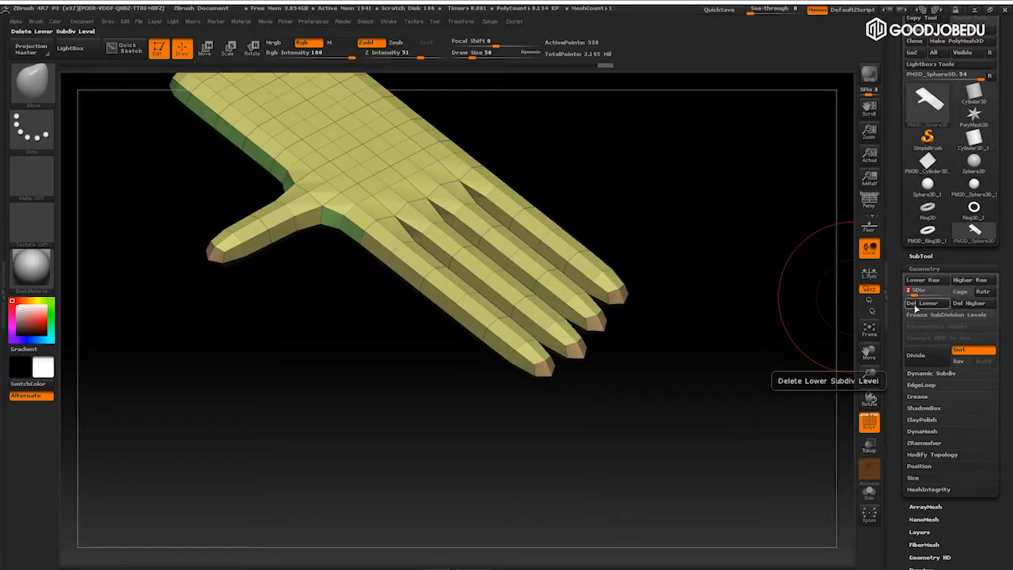
# Delete the hand's subdivision level below level 2 and rebuild that lower level with Reconstruct Subdiv
pyautogui.click(909, 306)
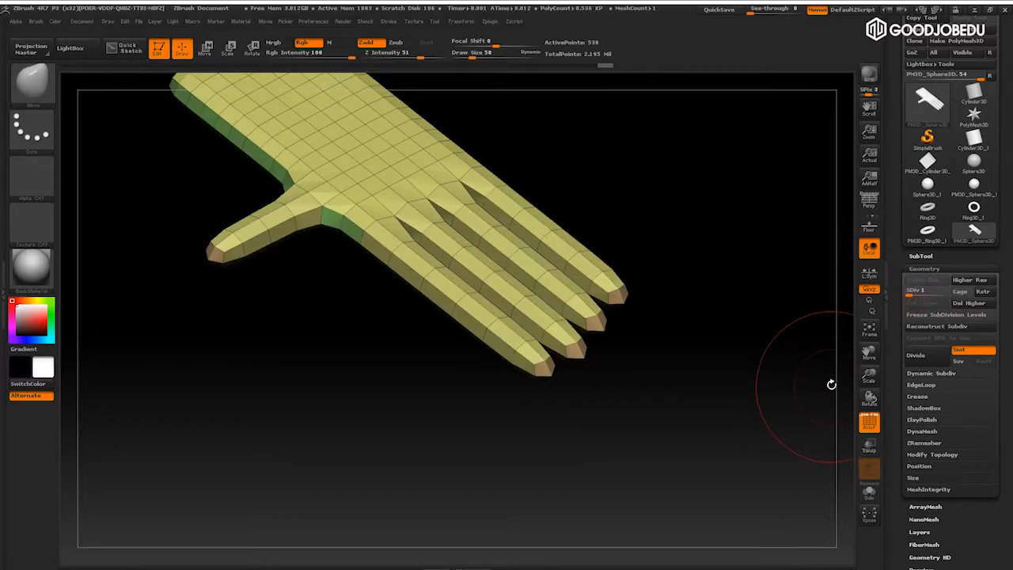
pyautogui.moveTo(828, 387); pyautogui.dragTo(788, 388)
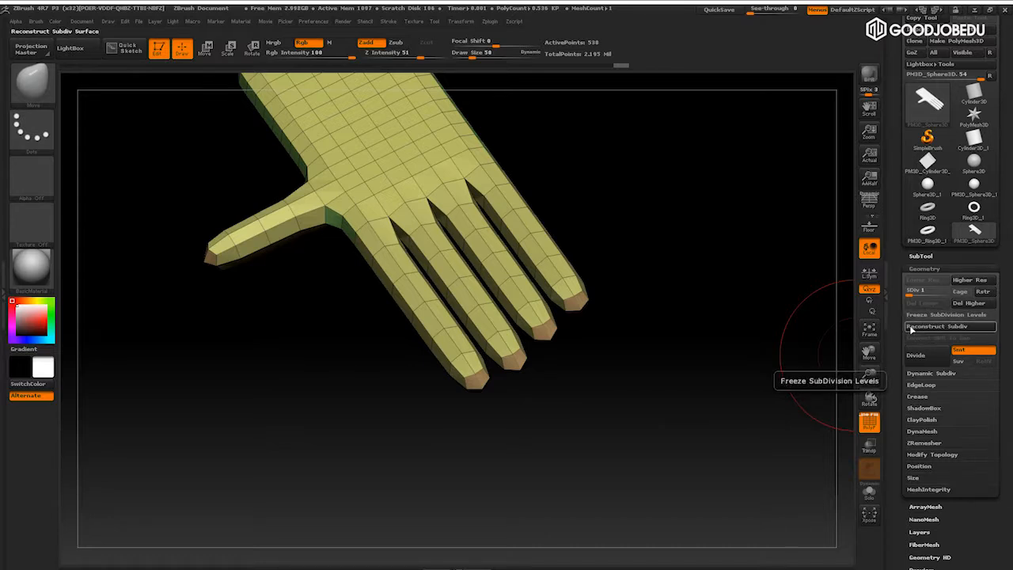
pyautogui.moveTo(798, 370)
pyautogui.mouseDown()
pyautogui.moveTo(787, 331)
pyautogui.moveTo(797, 369)
pyautogui.moveTo(805, 353)
pyautogui.mouseUp()
pyautogui.hotkey('ctrl', 'd')
pyautogui.moveTo(796, 389)
pyautogui.mouseDown()
pyautogui.moveTo(794, 380)
pyautogui.moveTo(800, 408)
pyautogui.mouseUp()
pyautogui.moveTo(800, 407)
pyautogui.keyDown('alt'); pyautogui.mouseDown()
pyautogui.moveTo(799, 340)
pyautogui.moveTo(854, 315)
pyautogui.mouseUp(); pyautogui.keyUp('alt')
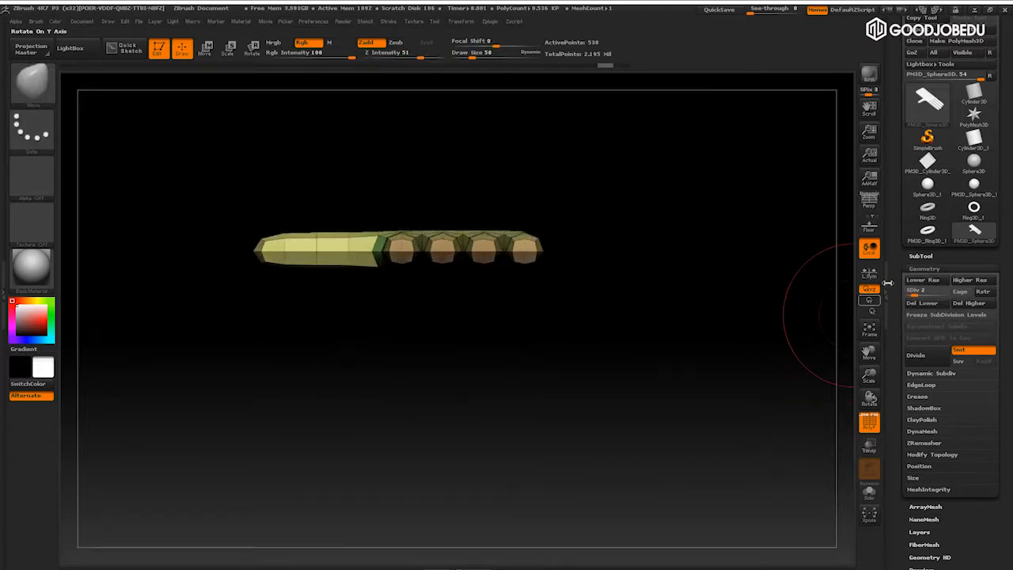
# Merge the whole hand into a single polygroup and raise the mesh to subdivision level 7
pyautogui.moveTo(796, 307); pyautogui.dragTo(895, 205)
pyautogui.moveTo(718, 368)
pyautogui.mouseDown()
pyautogui.moveTo(717, 378)
pyautogui.moveTo(706, 332)
pyautogui.moveTo(706, 378)
pyautogui.moveTo(712, 346)
pyautogui.moveTo(759, 377)
pyautogui.moveTo(737, 356)
pyautogui.mouseUp()
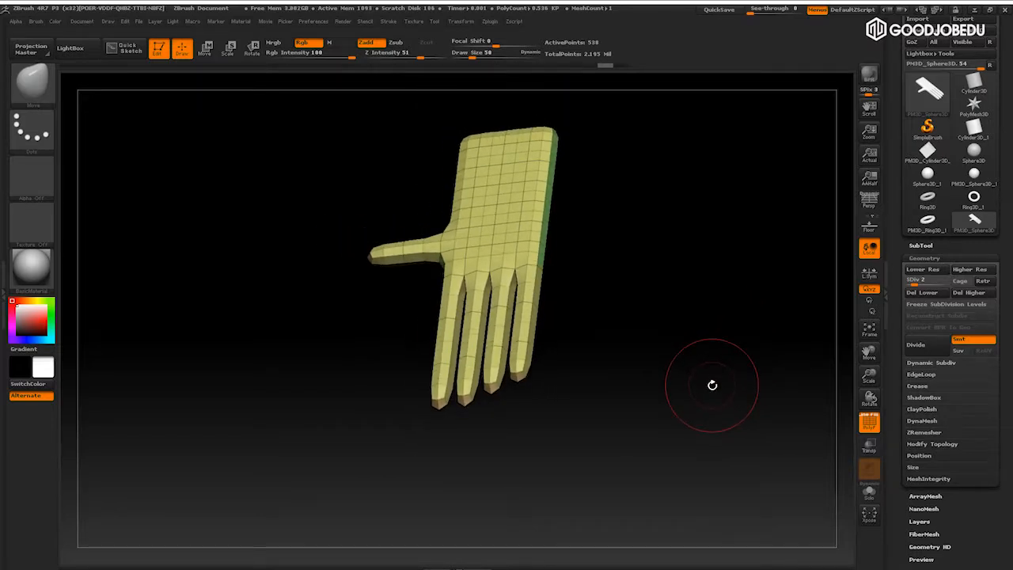
pyautogui.moveTo(728, 381); pyautogui.dragTo(662, 388)
pyautogui.moveTo(729, 384); pyautogui.dragTo(752, 397)
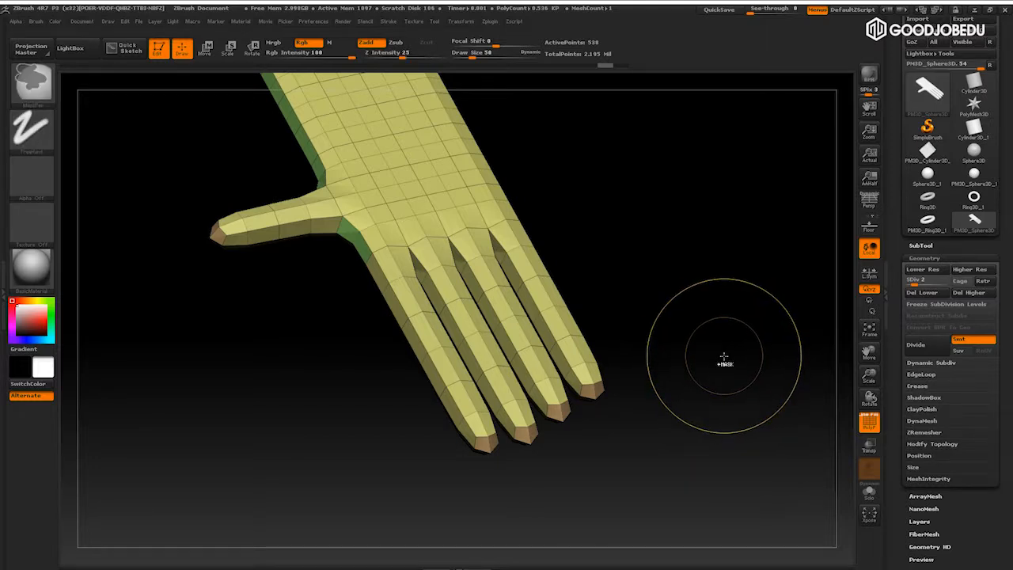
pyautogui.hotkey('ctrl', 'w')
pyautogui.moveTo(725, 355)
pyautogui.mouseDown()
pyautogui.moveTo(735, 367)
pyautogui.moveTo(729, 349)
pyautogui.mouseUp()
pyautogui.hotkey('ctrl', 'd')
pyautogui.hotkey('ctrl', 'd')
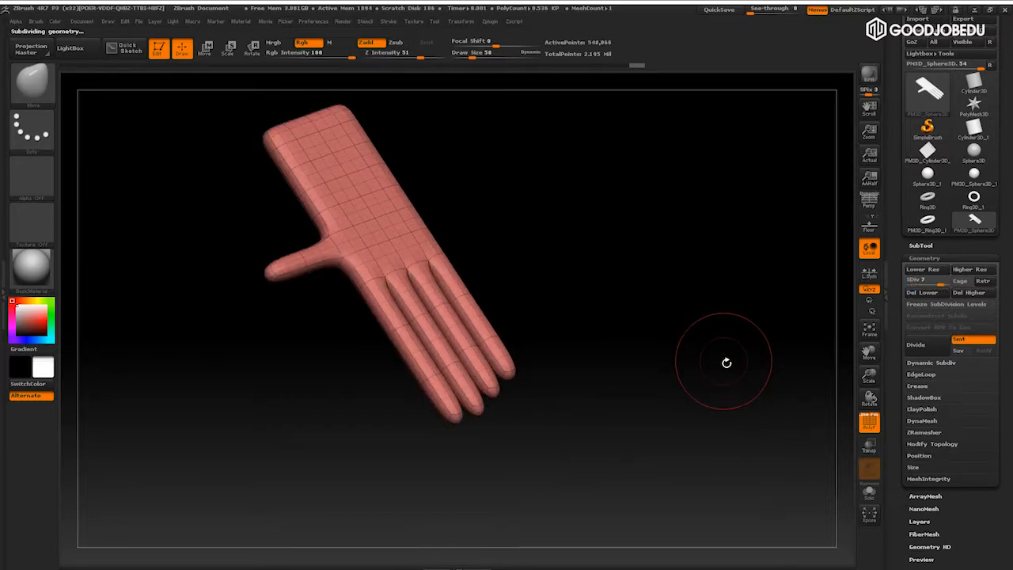
# Snap the hand to a straight-on view with the fingers pointing down and lower it to subdivision level 1
pyautogui.press('shift')
pyautogui.keyDown('shift'); pyautogui.moveTo(720, 384); pyautogui.dragTo(737, 425); pyautogui.keyUp('shift')
pyautogui.keyDown('alt'); pyautogui.moveTo(721, 385); pyautogui.dragTo(772, 358); pyautogui.keyUp('alt')
pyautogui.hotkey('shift', 'd')
pyautogui.hotkey('shift', 'd')
pyautogui.hotkey('shift', 'd')
pyautogui.moveTo(686, 398)
pyautogui.keyDown('alt'); pyautogui.mouseDown()
pyautogui.moveTo(723, 402)
pyautogui.moveTo(756, 359)
pyautogui.mouseUp(); pyautogui.keyUp('alt')
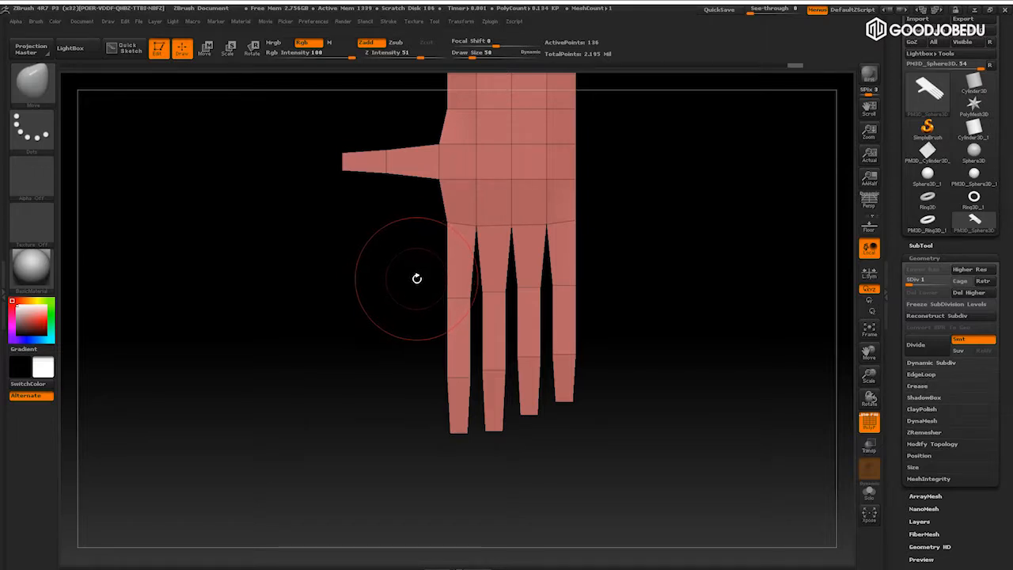
# Separate the finger nearest the thumb into its own polygroup using partial visibility, and show the whole hand again
pyautogui.moveTo(400, 277)
pyautogui.keyDown('ctrl'); pyautogui.keyDown('alt'); pyautogui.keyDown('shift'); pyautogui.mouseDown()
pyautogui.moveTo(493, 444)
pyautogui.moveTo(480, 478)
pyautogui.mouseUp(); pyautogui.keyUp('shift'); pyautogui.keyUp('alt'); pyautogui.keyUp('ctrl')
pyautogui.moveTo(708, 373)
pyautogui.mouseDown()
pyautogui.moveTo(739, 292)
pyautogui.moveTo(744, 341)
pyautogui.moveTo(751, 314)
pyautogui.moveTo(771, 308)
pyautogui.mouseUp()
pyautogui.keyDown('ctrl'); pyautogui.keyDown('shift'); pyautogui.click(759, 301); pyautogui.keyUp('shift'); pyautogui.keyUp('ctrl')
# Raise the hand from the base mesh to subdivision level 5
pyautogui.hotkey('ctrl', 'd')
pyautogui.hotkey('ctrl', 'd')
pyautogui.hotkey('ctrl', 'd')
pyautogui.hotkey('ctrl', 'd')
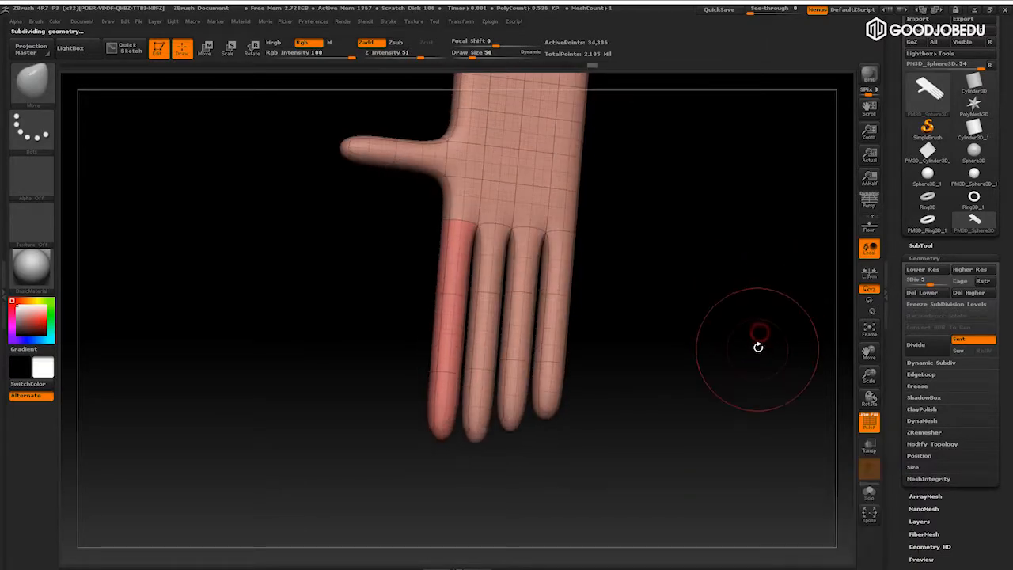
# Drop the hand mesh to subdivision level 1 and isolate the separately coloured index finger
pyautogui.hotkey('shift', 'd')
pyautogui.hotkey('shift', 'd')
pyautogui.hotkey('shift', 'd')
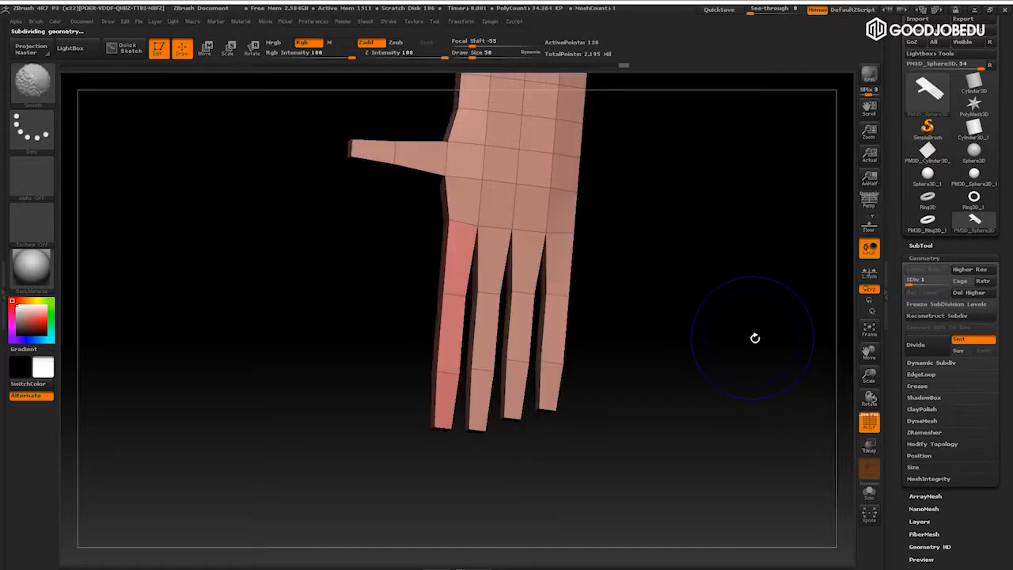
pyautogui.keyDown('ctrl'); pyautogui.keyDown('shift'); pyautogui.click(464, 351); pyautogui.keyUp('shift'); pyautogui.keyUp('ctrl')
pyautogui.moveTo(668, 295)
pyautogui.mouseDown()
pyautogui.moveTo(710, 325)
pyautogui.moveTo(728, 309)
pyautogui.moveTo(586, 226)
pyautogui.moveTo(549, 227)
pyautogui.mouseUp()
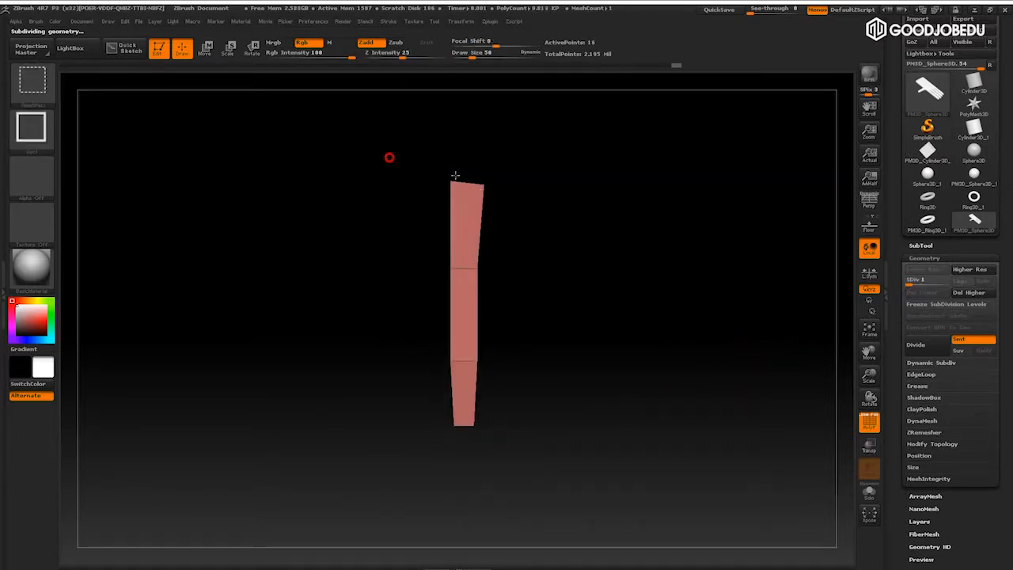
# Split the isolated finger into three polygroups, one for each finger segment
pyautogui.keyDown('ctrl'); pyautogui.keyDown('alt'); pyautogui.keyDown('shift'); pyautogui.moveTo(388, 159); pyautogui.dragTo(565, 229); pyautogui.keyUp('shift'); pyautogui.keyUp('alt'); pyautogui.keyUp('ctrl')
pyautogui.hotkey('ctrl', 'w')
pyautogui.keyDown('ctrl'); pyautogui.keyDown('alt'); pyautogui.keyDown('shift'); pyautogui.moveTo(366, 236); pyautogui.dragTo(620, 304); pyautogui.keyUp('shift'); pyautogui.keyUp('alt'); pyautogui.keyUp('ctrl')
pyautogui.hotkey('ctrl', 'w')
# Unhide the whole hand and subdivide it once, deleting the lower subdivision level
pyautogui.keyDown('ctrl'); pyautogui.keyDown('shift'); pyautogui.click(757, 333); pyautogui.keyUp('shift'); pyautogui.keyUp('ctrl')
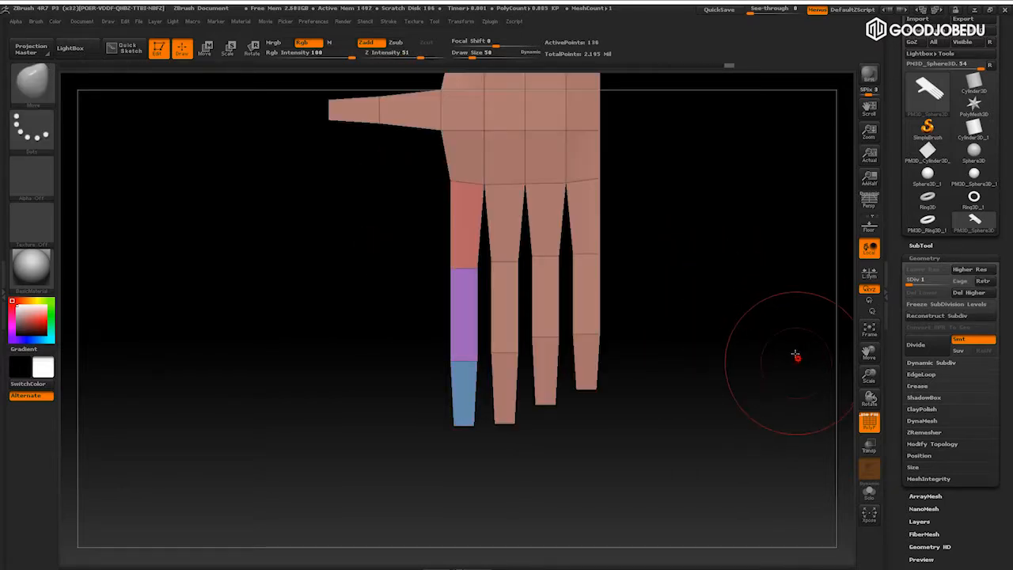
pyautogui.hotkey('ctrl', 'd')
pyautogui.click(914, 292)
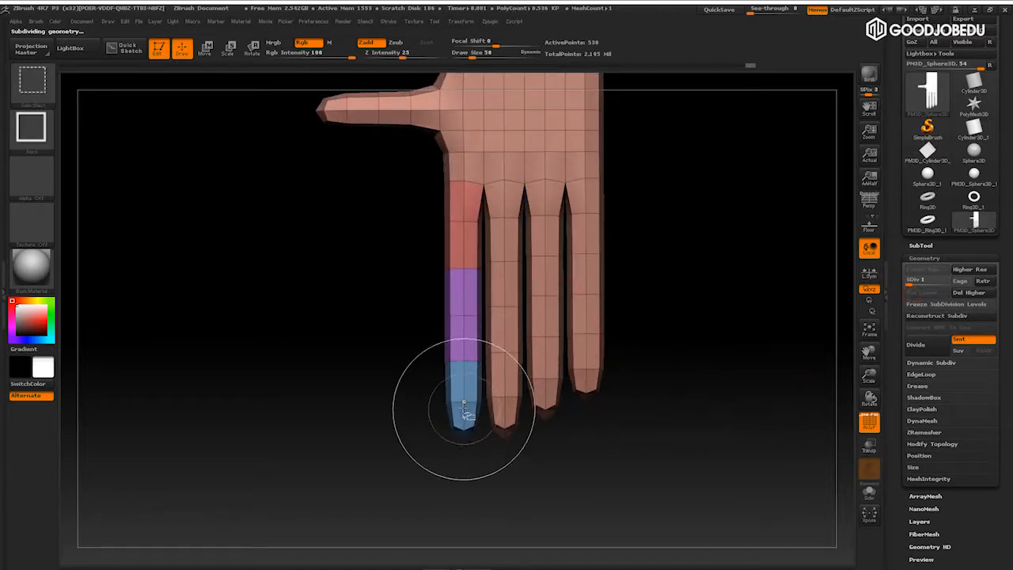
pyautogui.keyDown('ctrl'); pyautogui.keyDown('shift'); pyautogui.click(464, 410); pyautogui.keyUp('shift'); pyautogui.keyUp('ctrl')
pyautogui.moveTo(705, 349); pyautogui.dragTo(767, 306)
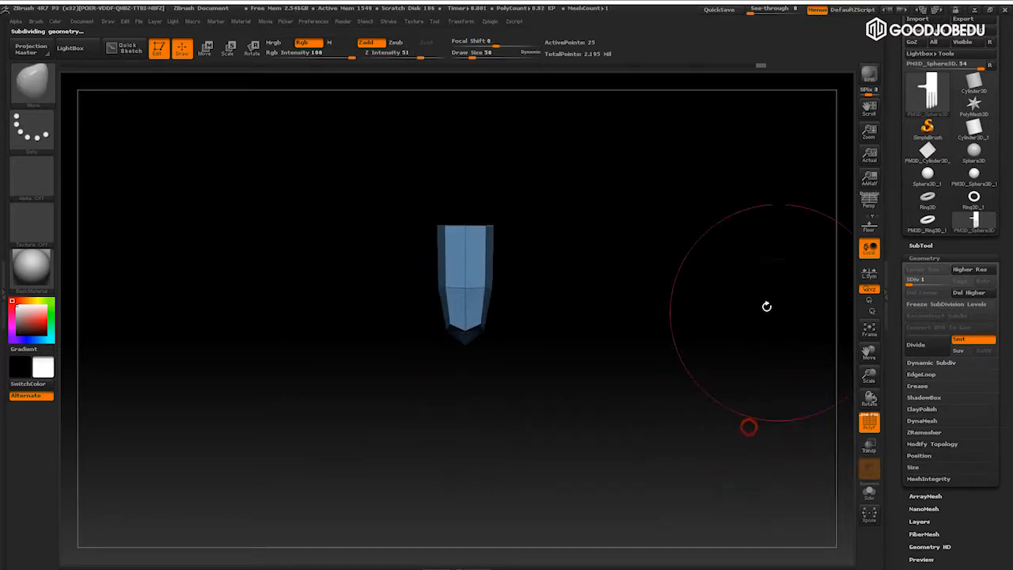
pyautogui.keyDown('alt'); pyautogui.moveTo(652, 307); pyautogui.dragTo(616, 238); pyautogui.keyUp('alt')
pyautogui.keyDown('ctrl'); pyautogui.keyDown('alt'); pyautogui.keyDown('shift'); pyautogui.moveTo(548, 177); pyautogui.dragTo(344, 317); pyautogui.keyUp('shift'); pyautogui.keyUp('alt'); pyautogui.keyUp('ctrl')
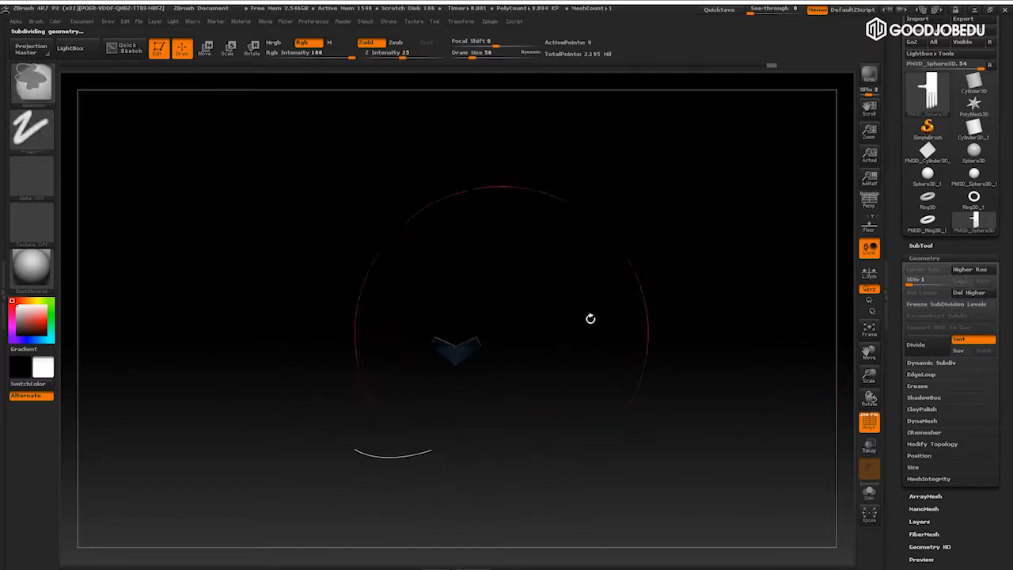
pyautogui.keyDown('ctrl'); pyautogui.keyDown('shift'); pyautogui.click(757, 292); pyautogui.keyUp('shift'); pyautogui.keyUp('ctrl')
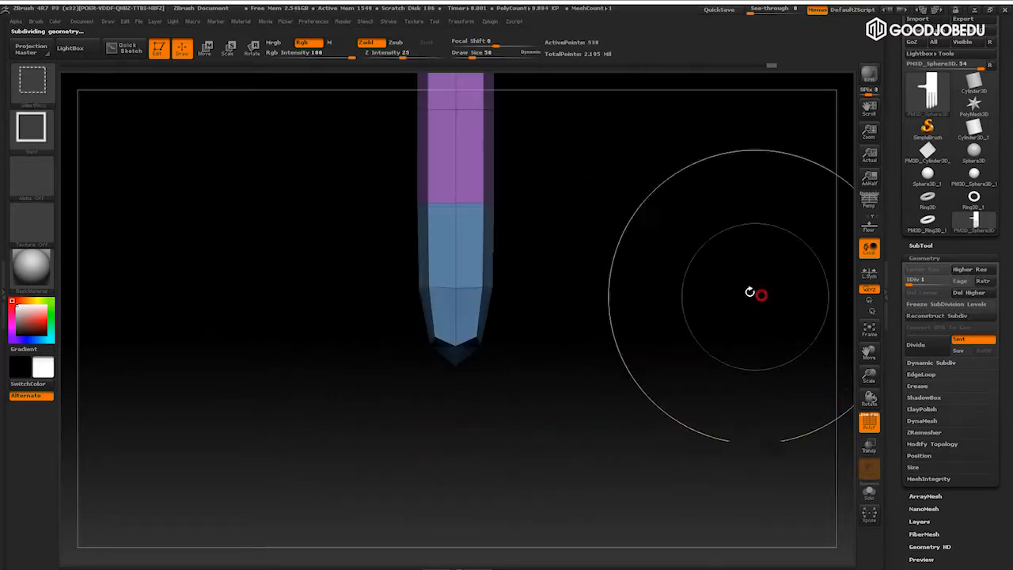
# Give the nail faces on the blue fingertip segment their own polygroup and unhide the whole hand
pyautogui.keyDown('ctrl'); pyautogui.keyDown('shift'); pyautogui.click(462, 289); pyautogui.keyUp('shift'); pyautogui.keyUp('ctrl')
pyautogui.keyDown('ctrl'); pyautogui.keyDown('alt'); pyautogui.keyDown('shift'); pyautogui.moveTo(547, 143); pyautogui.dragTo(473, 398); pyautogui.keyUp('shift'); pyautogui.keyUp('alt'); pyautogui.keyUp('ctrl')
pyautogui.moveTo(687, 325); pyautogui.dragTo(676, 325)
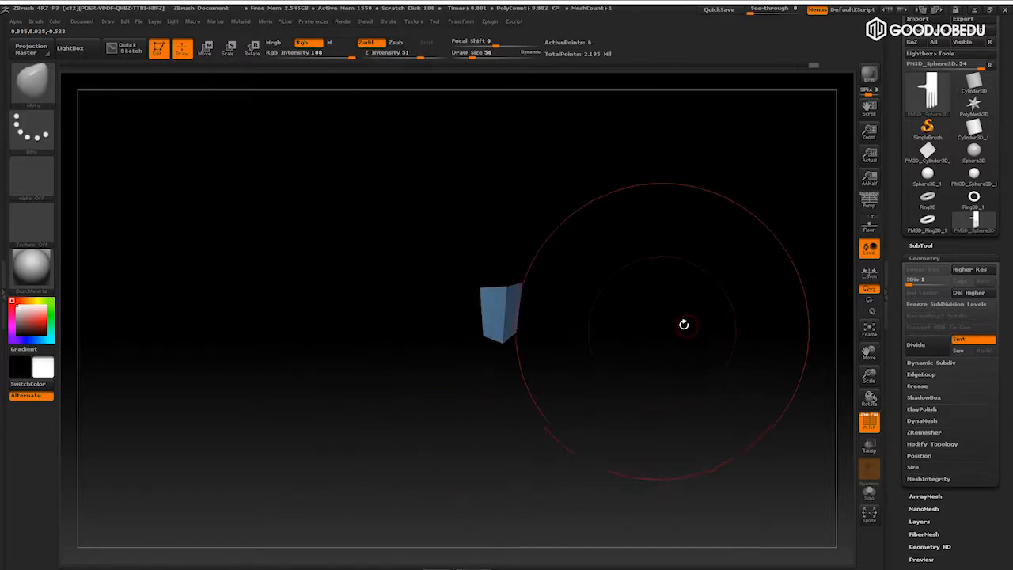
pyautogui.hotkey('ctrl', 'w')
pyautogui.keyDown('ctrl'); pyautogui.keyDown('shift'); pyautogui.click(752, 364); pyautogui.keyUp('shift'); pyautogui.keyUp('ctrl')
pyautogui.moveTo(765, 402)
pyautogui.mouseDown()
pyautogui.moveTo(787, 409)
pyautogui.moveTo(776, 387)
pyautogui.moveTo(792, 422)
pyautogui.moveTo(746, 380)
pyautogui.moveTo(746, 394)
pyautogui.moveTo(761, 374)
pyautogui.moveTo(764, 403)
pyautogui.moveTo(741, 388)
pyautogui.moveTo(783, 353)
pyautogui.moveTo(794, 361)
pyautogui.mouseUp()
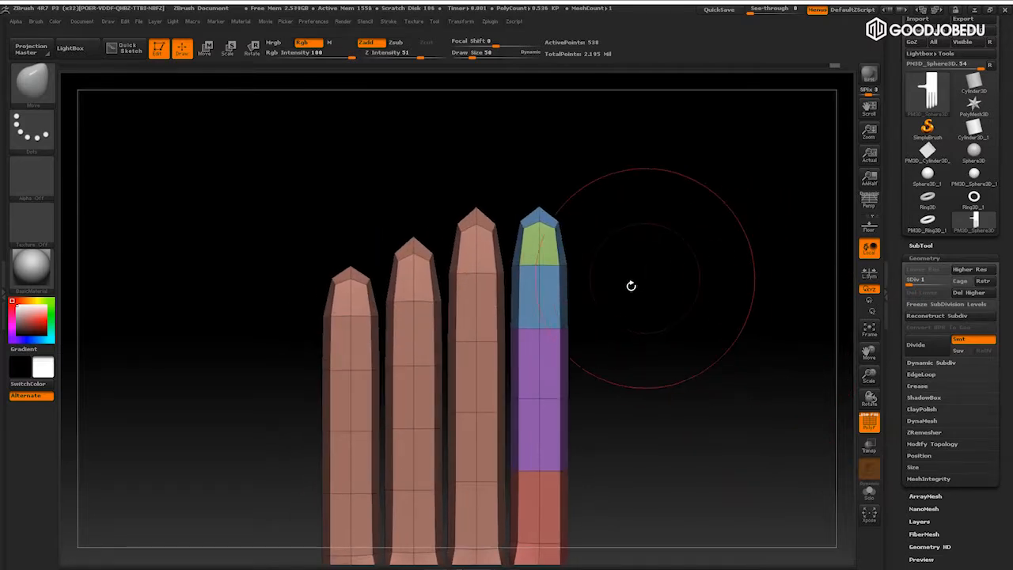
# Reduce the brush draw size to 7
pyautogui.press('[')
pyautogui.press('[')
pyautogui.press('[')
pyautogui.press('[')
pyautogui.press('[')
pyautogui.moveTo(695, 306); pyautogui.dragTo(600, 209)
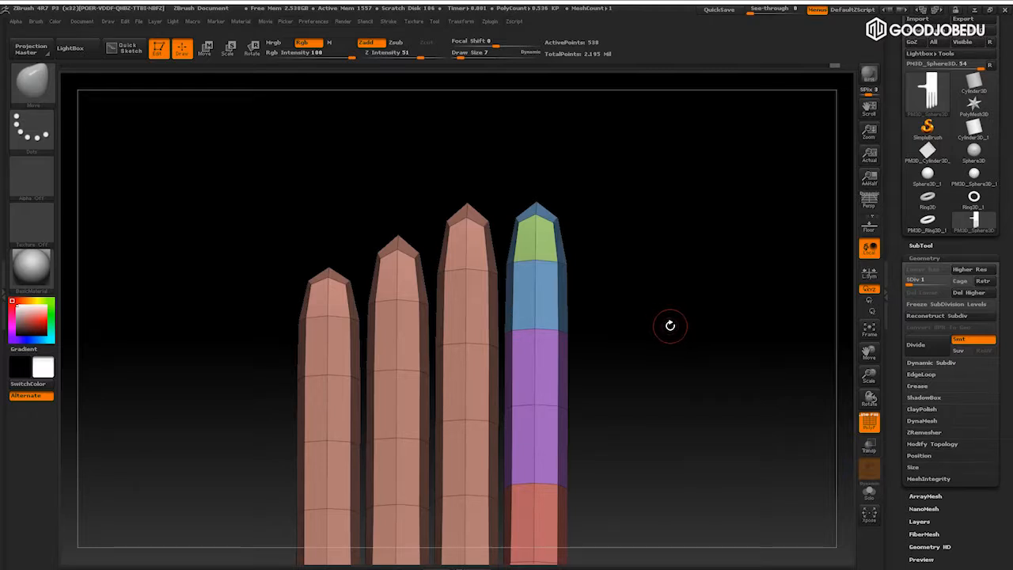
# Isolate the finger's nail, tip and middle segment polygroups and raise the mesh to subdivision level 4
pyautogui.keyDown('ctrl'); pyautogui.keyDown('shift'); pyautogui.click(536, 235); pyautogui.keyUp('shift'); pyautogui.keyUp('ctrl')
pyautogui.keyDown('ctrl'); pyautogui.keyDown('shift'); pyautogui.moveTo(656, 172); pyautogui.dragTo(700, 285); pyautogui.keyUp('shift'); pyautogui.keyUp('ctrl')
pyautogui.keyDown('ctrl'); pyautogui.keyDown('shift'); pyautogui.click(552, 296); pyautogui.keyUp('shift'); pyautogui.keyUp('ctrl')
pyautogui.keyDown('ctrl'); pyautogui.keyDown('shift'); pyautogui.click(559, 388); pyautogui.keyUp('shift'); pyautogui.keyUp('ctrl')
pyautogui.keyDown('ctrl'); pyautogui.keyDown('shift'); pyautogui.moveTo(662, 229); pyautogui.dragTo(726, 316); pyautogui.keyUp('shift'); pyautogui.keyUp('ctrl')
pyautogui.moveTo(726, 371)
pyautogui.mouseDown()
pyautogui.moveTo(771, 378)
pyautogui.moveTo(760, 372)
pyautogui.mouseUp()
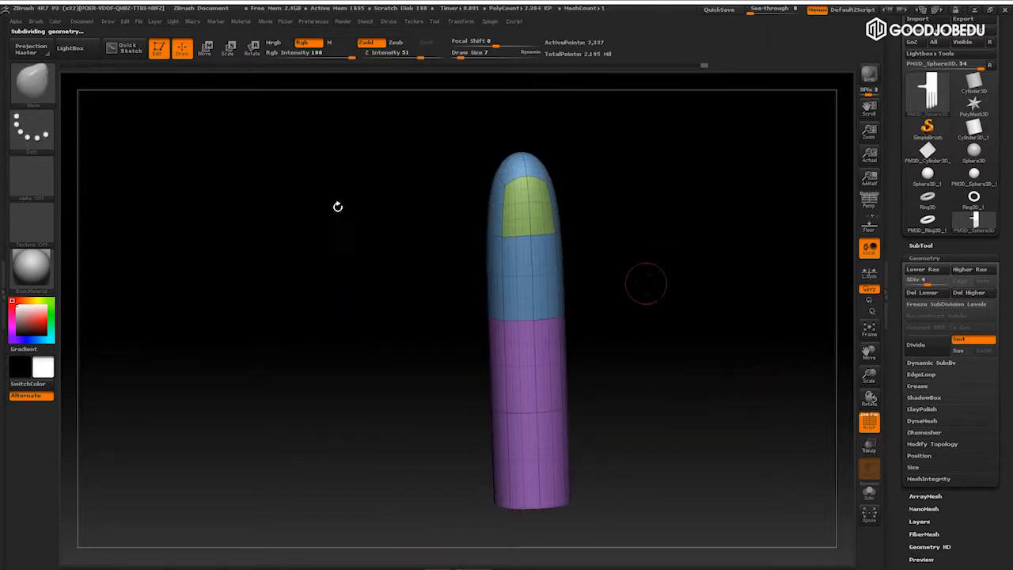
# Set the Move brush's draw size to 22
pyautogui.press(']')
pyautogui.moveTo(717, 292)
pyautogui.mouseDown()
pyautogui.moveTo(731, 299)
pyautogui.moveTo(542, 187)
pyautogui.moveTo(671, 212)
pyautogui.moveTo(597, 172)
pyautogui.mouseUp()
pyautogui.press('[')
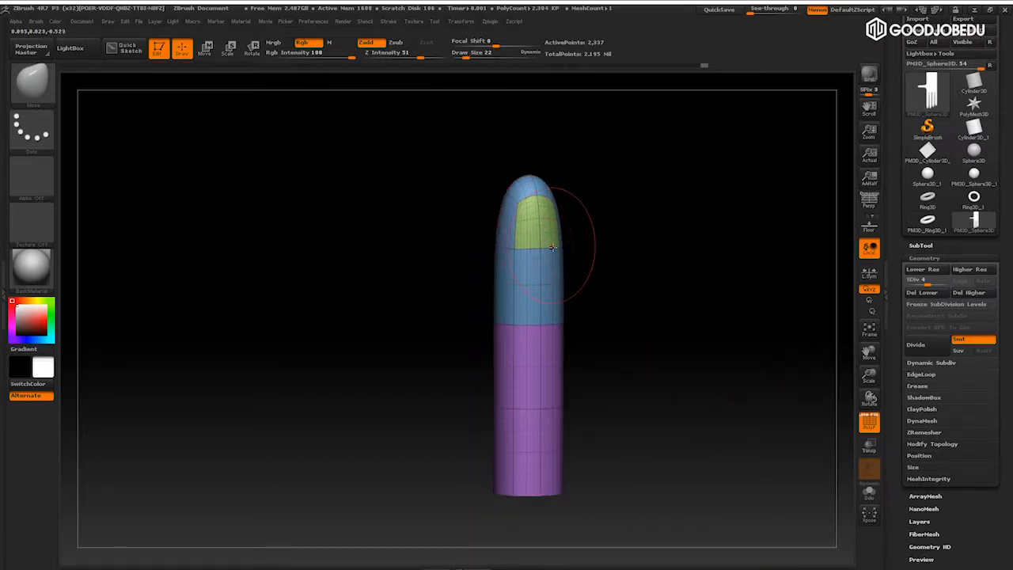
pyautogui.moveTo(690, 220); pyautogui.dragTo(705, 242)
pyautogui.moveTo(704, 195); pyautogui.dragTo(716, 226)
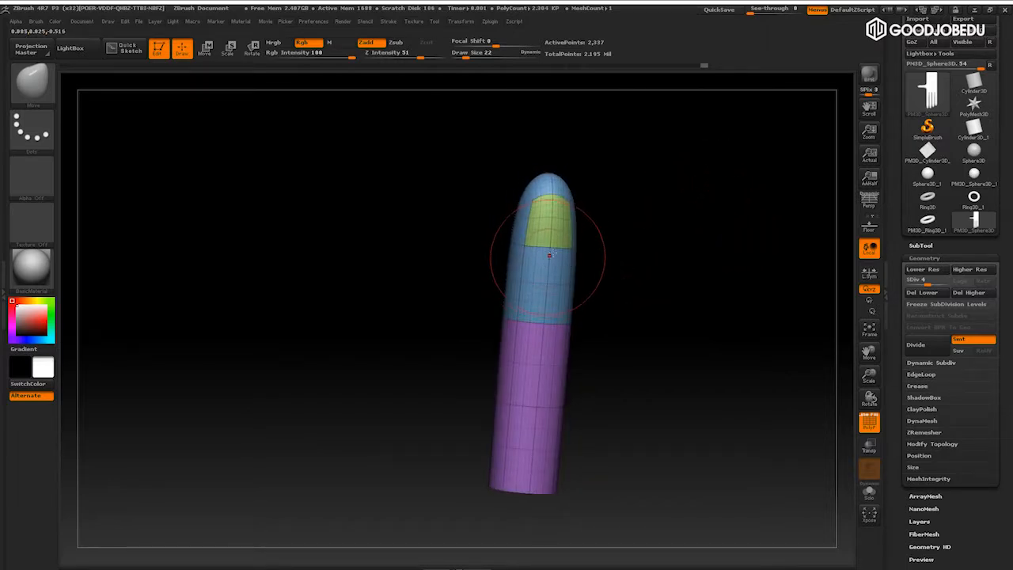
# Try pulling the fingertip outward on both sides with the Move brush, and undo the strokes
pyautogui.moveTo(562, 261); pyautogui.dragTo(627, 264)
pyautogui.moveTo(537, 244); pyautogui.dragTo(451, 271)
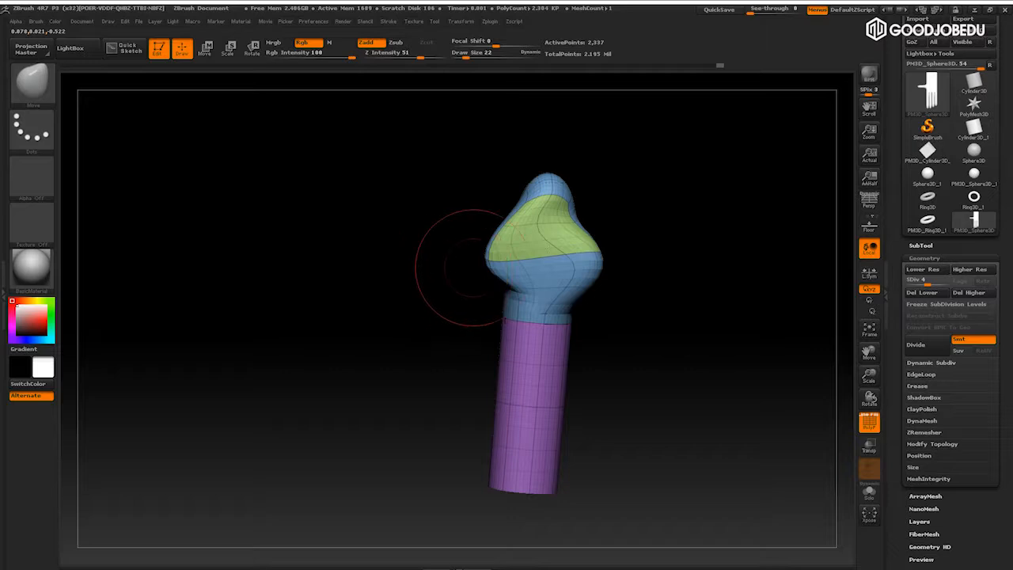
pyautogui.hotkey('ctrl', 'z')
pyautogui.hotkey('ctrl', 'z')
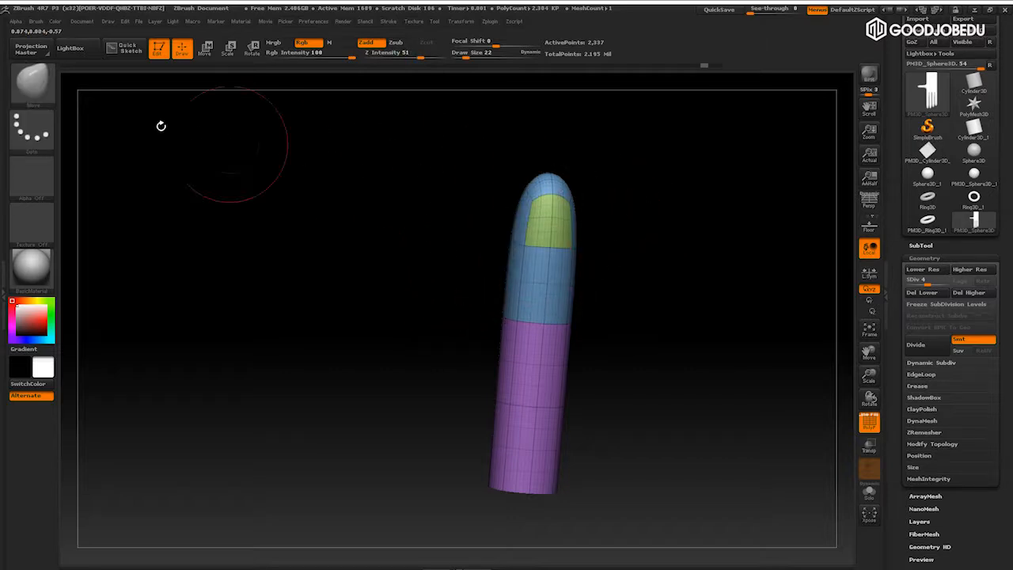
# Switch to the Standard brush, sculpt over the joint between the blue and purple segments, and smooth it
pyautogui.click(32, 81)
pyautogui.click(372, 98)
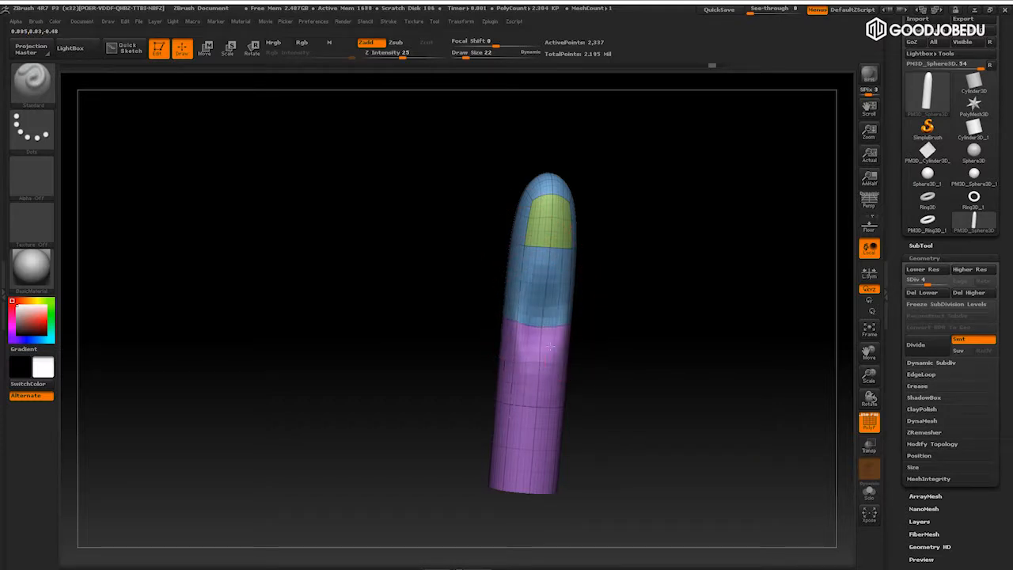
pyautogui.keyDown('shift'); pyautogui.moveTo(547, 303); pyautogui.dragTo(547, 322); pyautogui.keyUp('shift')
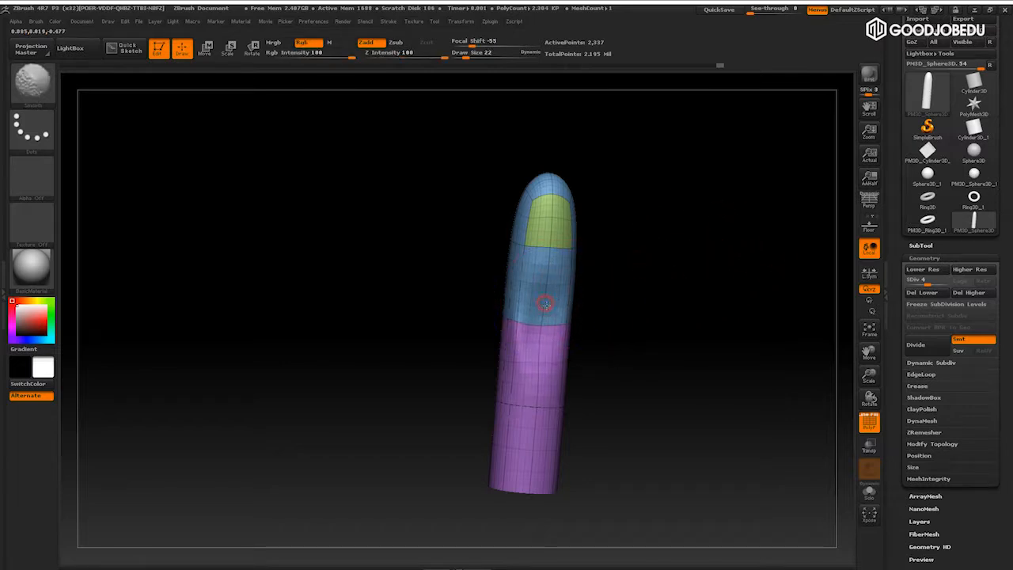
pyautogui.keyDown('shift'); pyautogui.moveTo(702, 319); pyautogui.dragTo(747, 335); pyautogui.keyUp('shift')
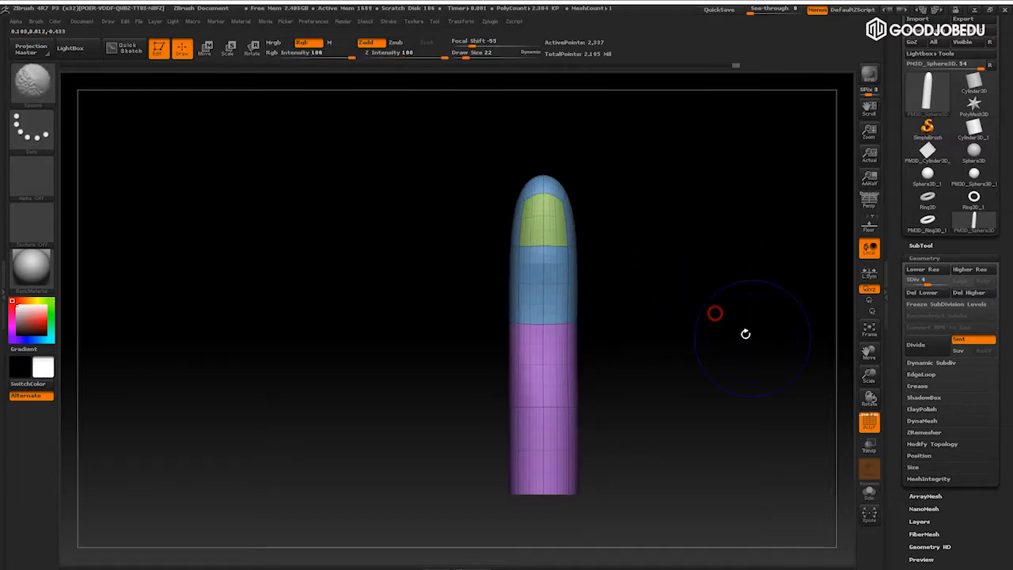
# Raise the isolated finger to subdivision level 7
pyautogui.moveTo(704, 203)
pyautogui.keyDown('alt'); pyautogui.mouseDown()
pyautogui.moveTo(733, 217)
pyautogui.moveTo(687, 220)
pyautogui.mouseUp(); pyautogui.keyUp('alt')
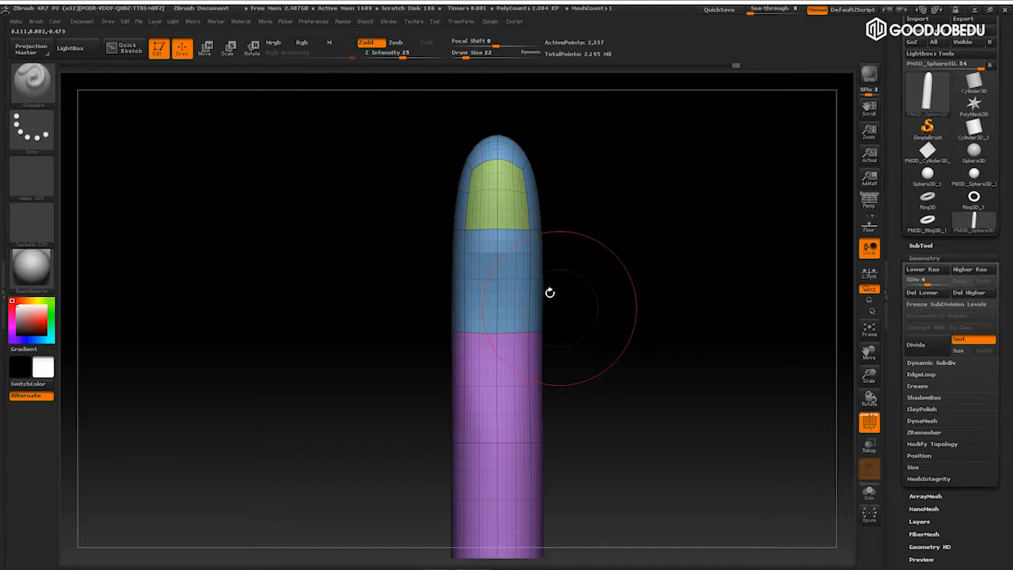
pyautogui.press('d')
pyautogui.press('d')
pyautogui.press('d')
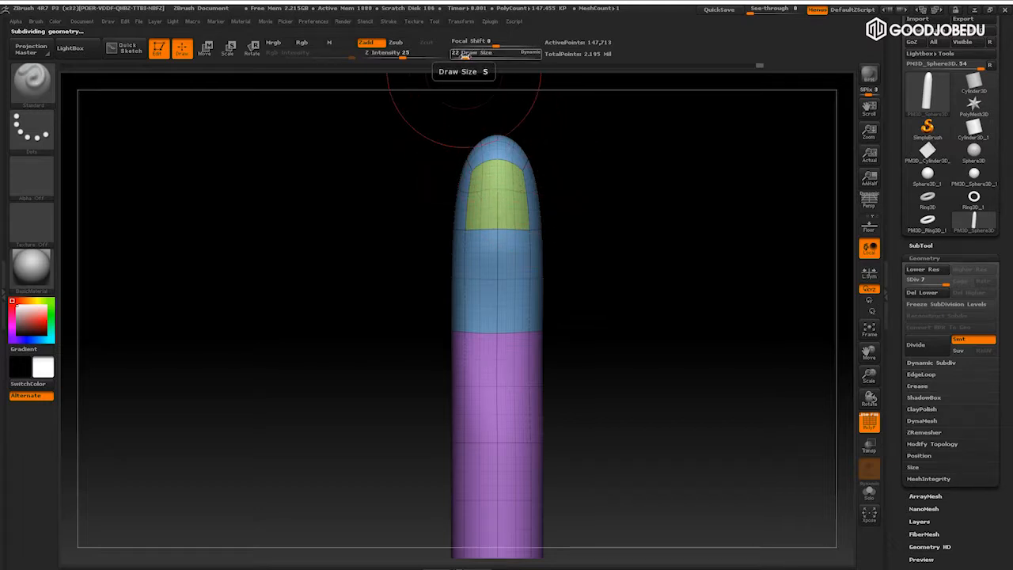
# Try brush draw sizes of 28, 35 and 14
pyautogui.moveTo(465, 55); pyautogui.dragTo(469, 55)
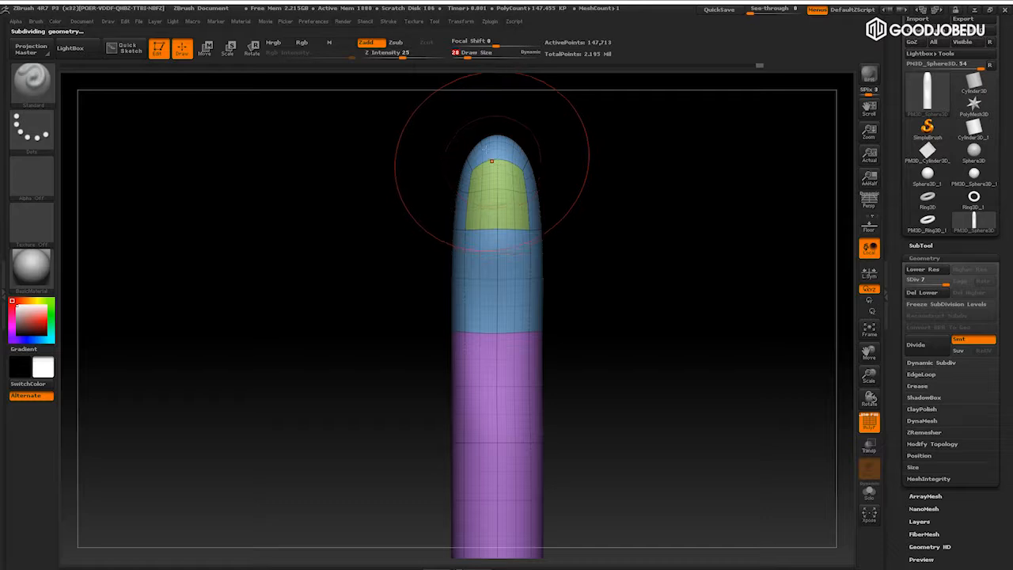
pyautogui.press('space')
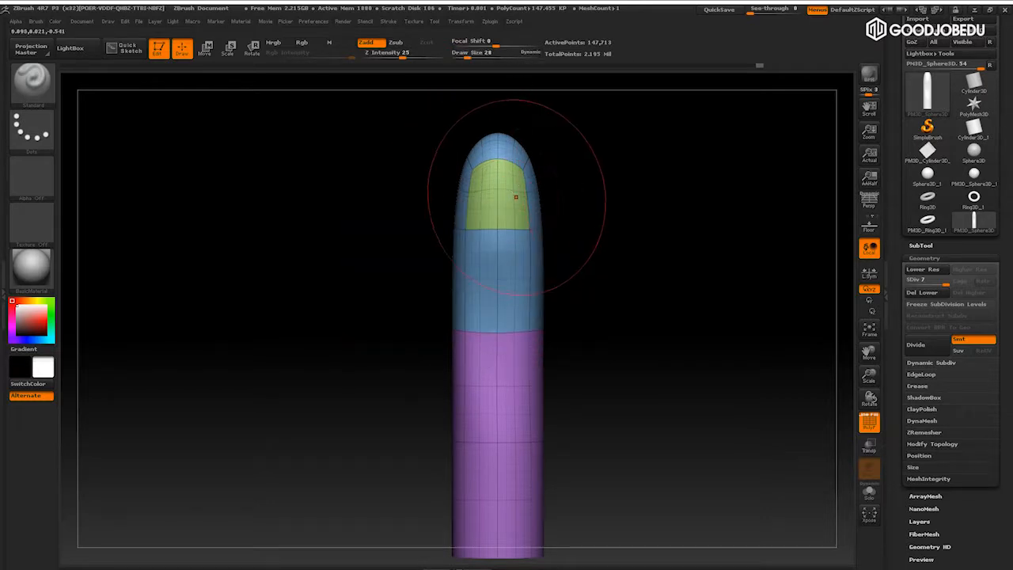
pyautogui.press('space')
pyautogui.moveTo(504, 196); pyautogui.dragTo(504, 200)
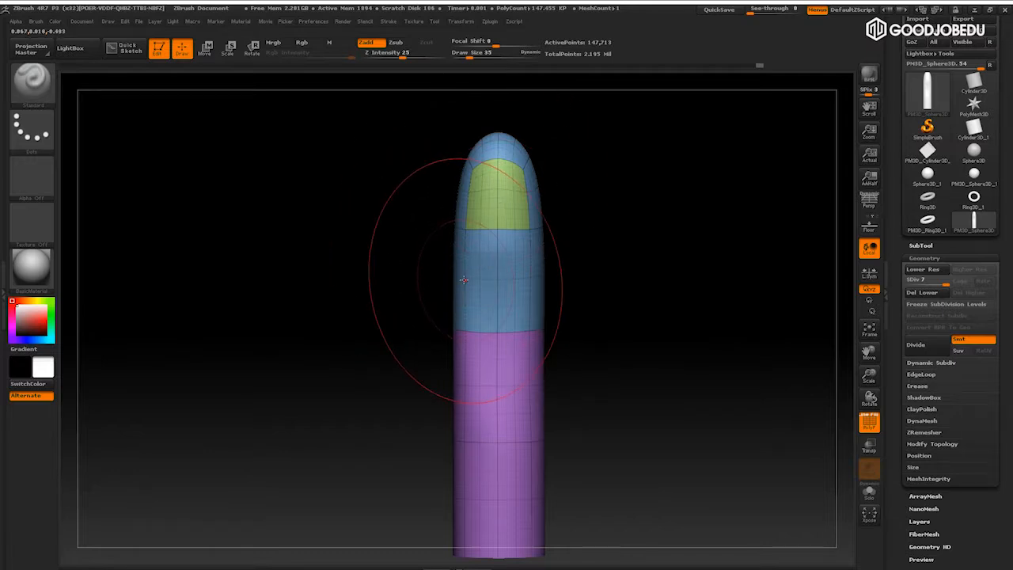
pyautogui.press('s')
pyautogui.moveTo(465, 274)
pyautogui.mouseDown()
pyautogui.moveTo(483, 275)
pyautogui.moveTo(457, 276)
pyautogui.mouseUp()
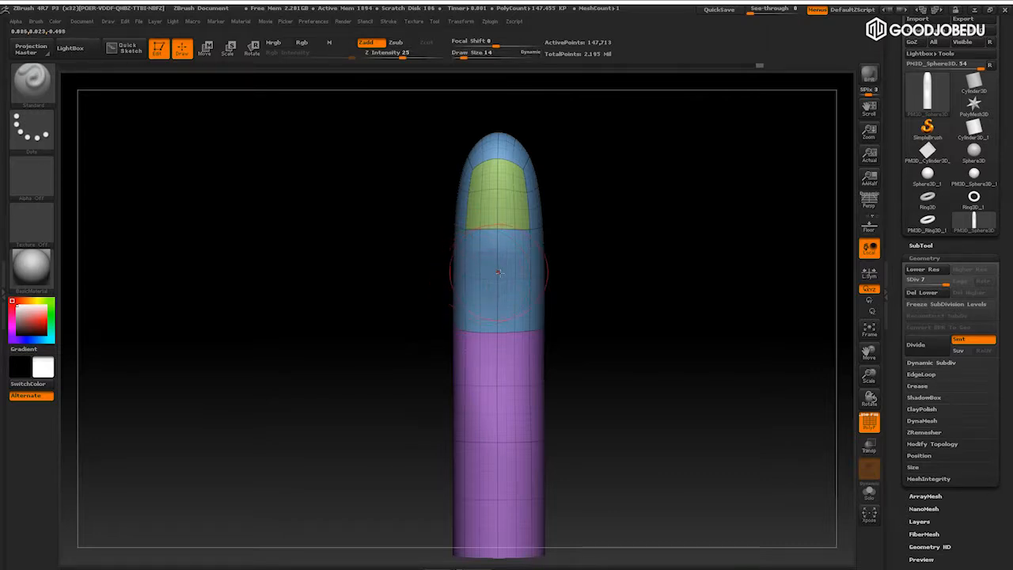
# Enlarge the brush draw size to 50, then reduce it to 9
pyautogui.keyDown('alt'); pyautogui.moveTo(683, 292); pyautogui.dragTo(664, 308); pyautogui.keyUp('alt')
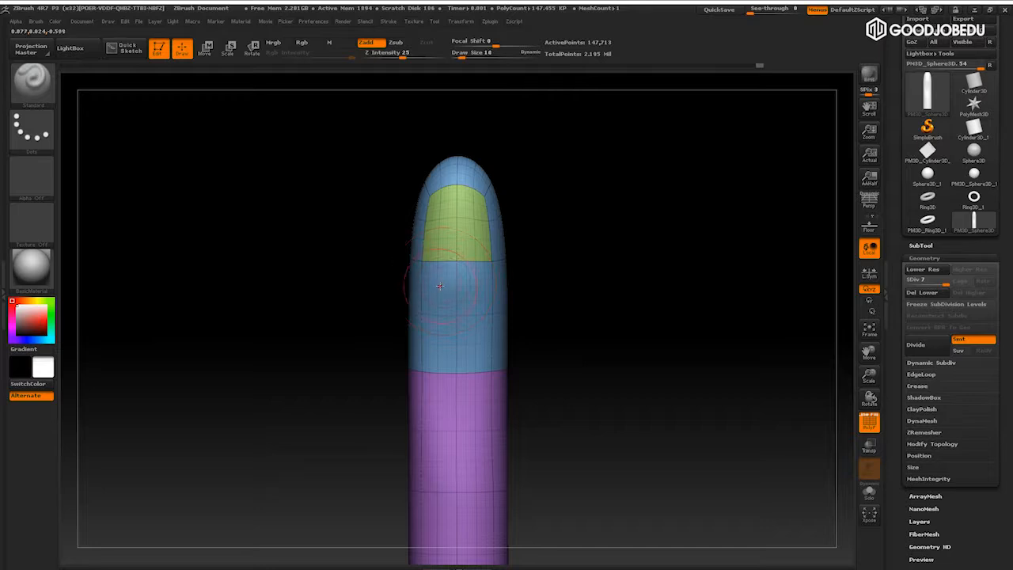
pyautogui.press(']')
pyautogui.press(']')
pyautogui.press(']')
pyautogui.press(']')
pyautogui.press(']')
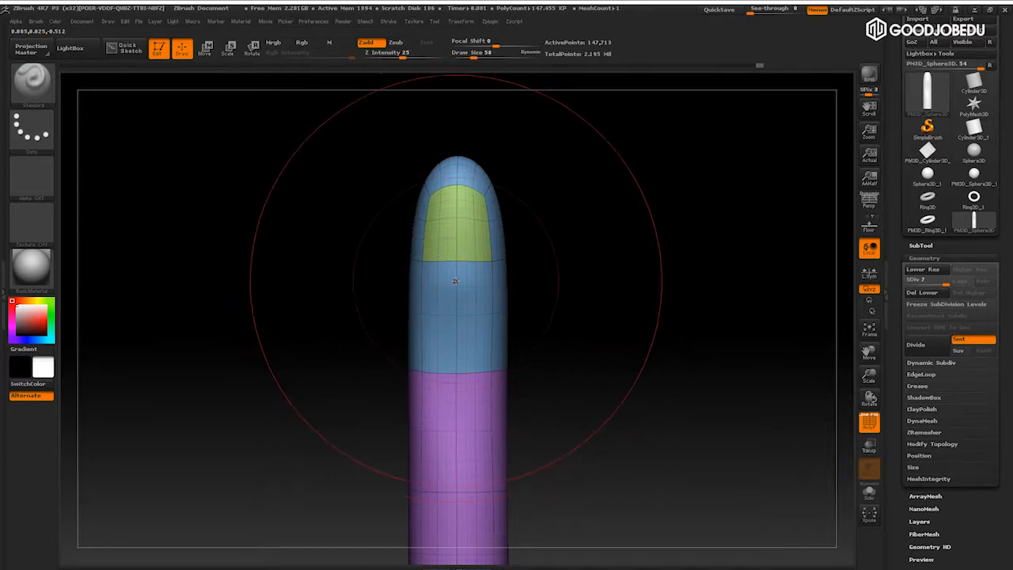
pyautogui.press('[')
pyautogui.press('[')
pyautogui.press('[')
pyautogui.press('[')
pyautogui.press('[')
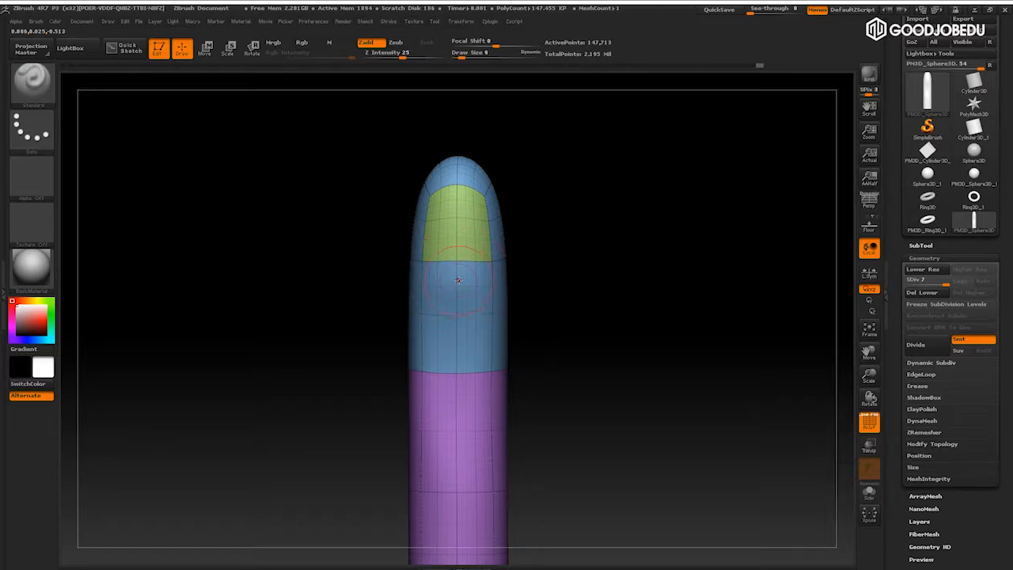
# Enlarge the brush draw size to 82
pyautogui.press(']')
pyautogui.press(']')
pyautogui.press(']')
pyautogui.press(']')
pyautogui.press(']')
pyautogui.press(']')
pyautogui.press(']')
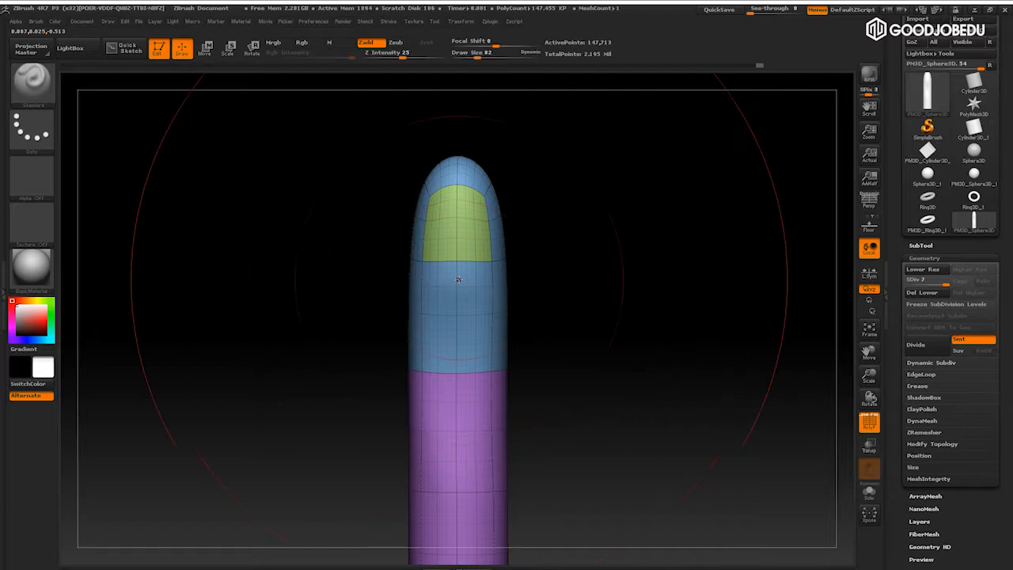
# Reduce the Standard brush's draw size to 7
pyautogui.press('[')
pyautogui.press('[')
pyautogui.press('[')
pyautogui.press('[')
pyautogui.press('[')
pyautogui.press('[')
pyautogui.press('[')
pyautogui.press('[')
pyautogui.press('[')
pyautogui.press('[')
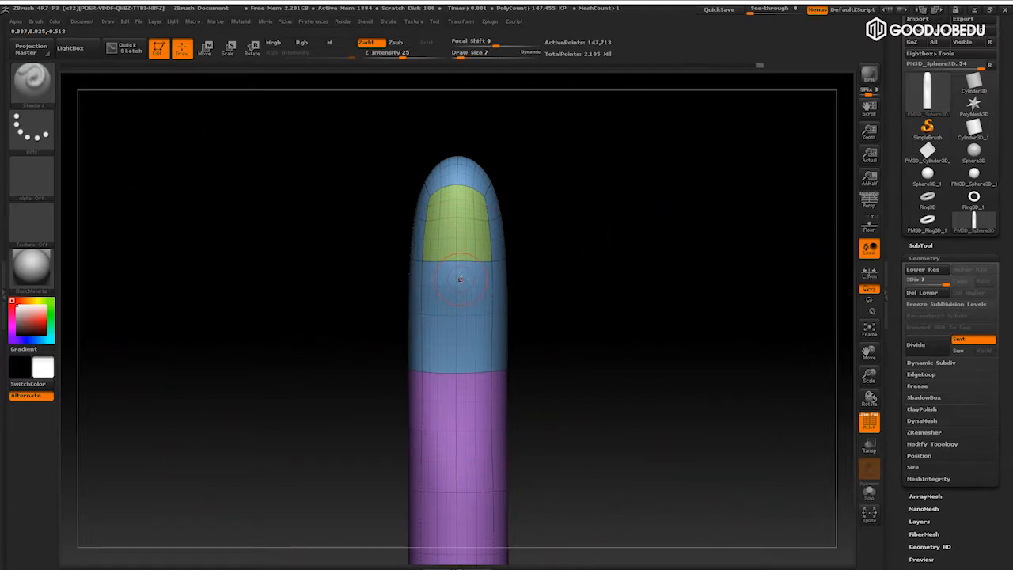
# Switch from the Standard brush to the Move brush and enlarge its draw size for shaping the fingertip
pyautogui.moveTo(687, 322); pyautogui.dragTo(718, 323)
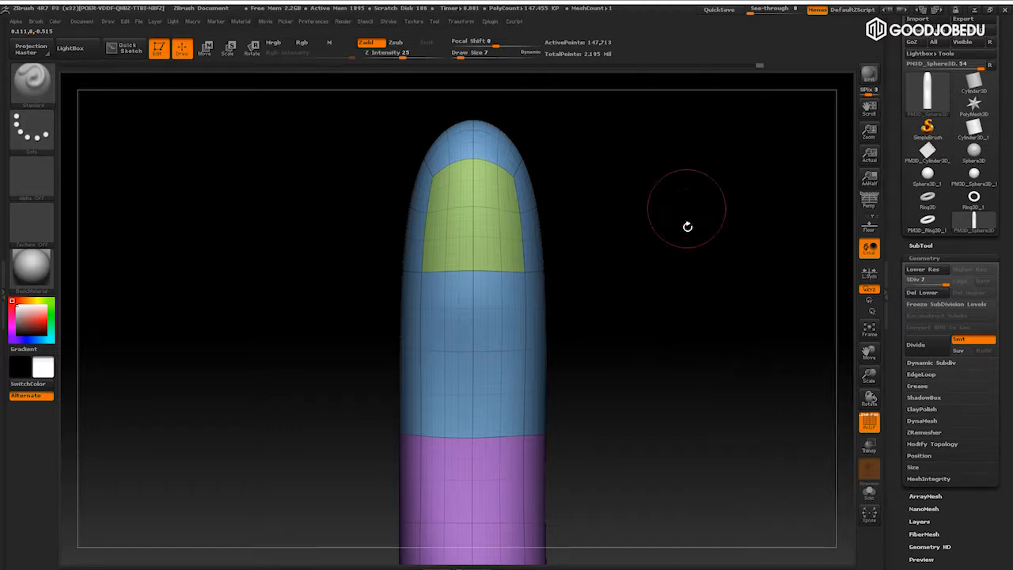
pyautogui.moveTo(707, 321); pyautogui.dragTo(695, 292)
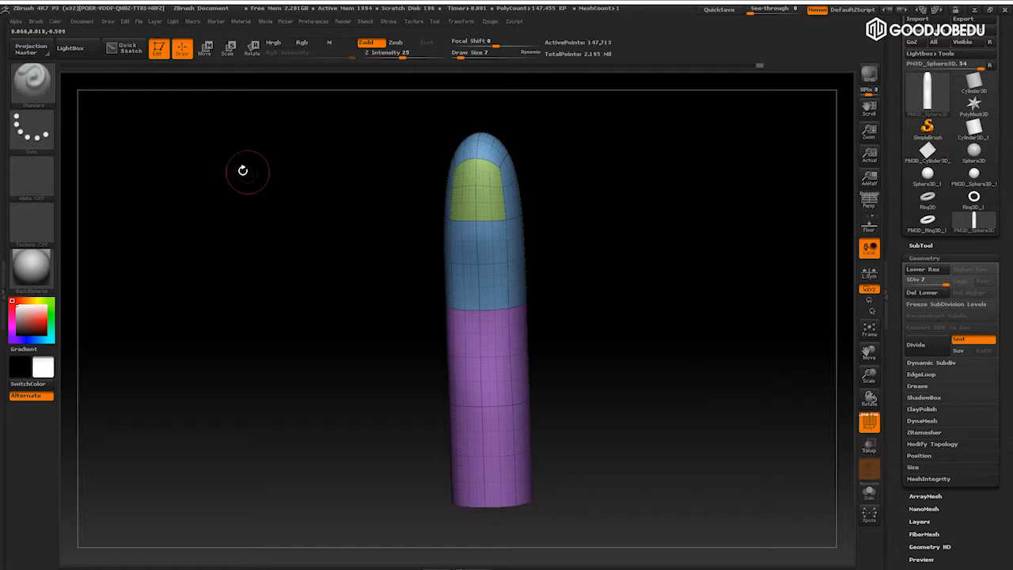
pyautogui.click(41, 82)
pyautogui.click(235, 95)
pyautogui.moveTo(620, 221)
pyautogui.mouseDown()
pyautogui.moveTo(634, 201)
pyautogui.moveTo(565, 226)
pyautogui.moveTo(650, 222)
pyautogui.moveTo(645, 258)
pyautogui.mouseUp()
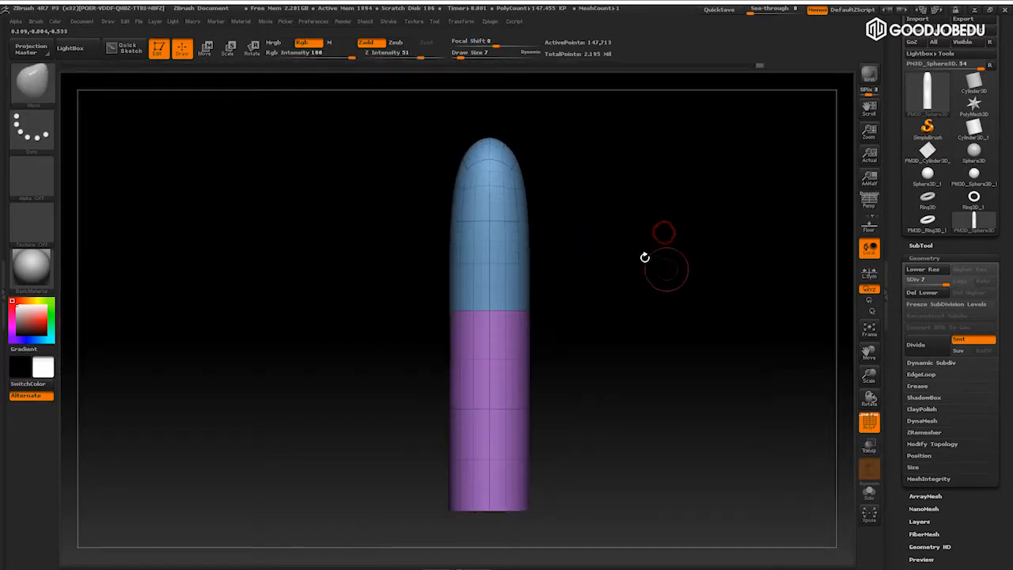
pyautogui.press(']')
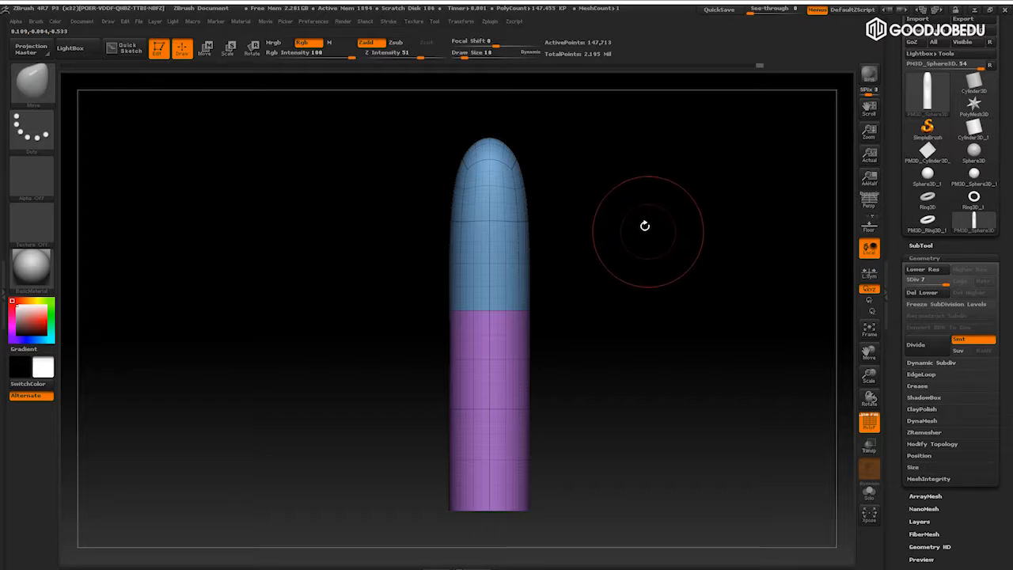
# Reshape the rounded end of the blue fingertip with the Move brush at draw size 14, making its outline broader
pyautogui.keyDown('alt'); pyautogui.moveTo(644, 227); pyautogui.dragTo(664, 297); pyautogui.keyUp('alt')
pyautogui.keyDown('shift'); pyautogui.moveTo(560, 252); pyautogui.dragTo(590, 225); pyautogui.keyUp('shift')
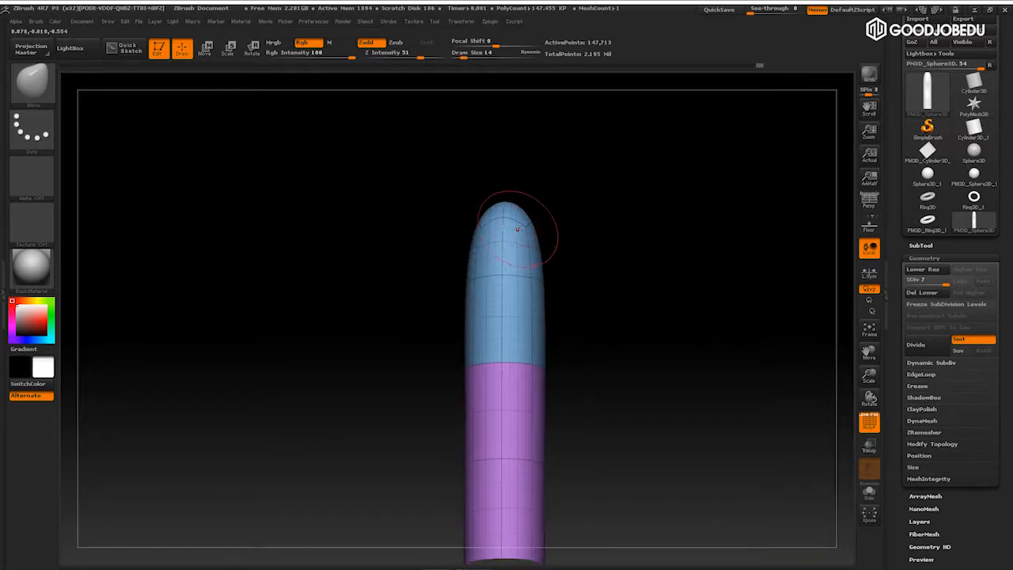
pyautogui.moveTo(596, 186)
pyautogui.mouseDown()
pyautogui.moveTo(608, 177)
pyautogui.moveTo(592, 195)
pyautogui.mouseUp()
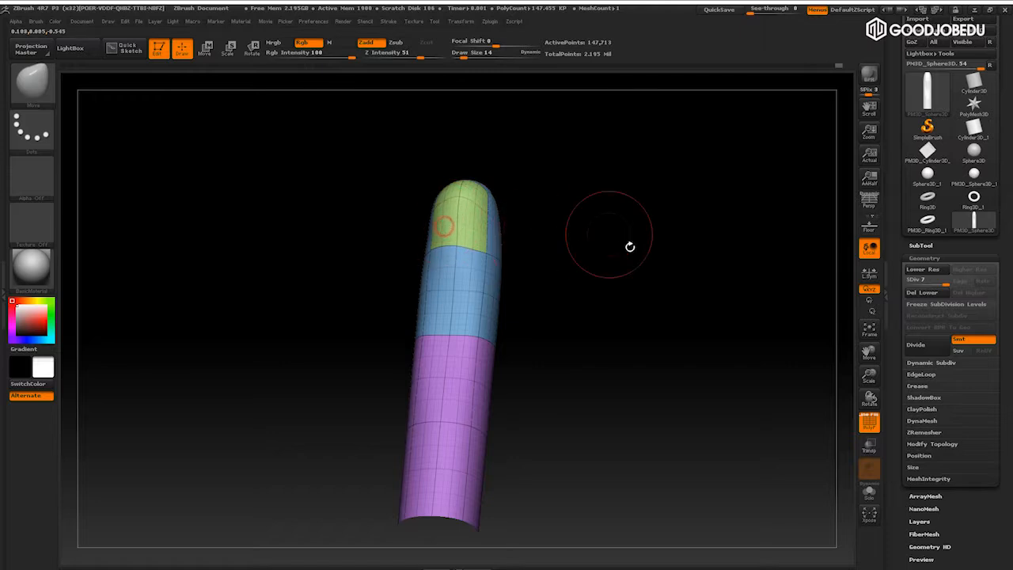
pyautogui.moveTo(630, 247); pyautogui.dragTo(624, 243)
pyautogui.moveTo(672, 265); pyautogui.dragTo(687, 268)
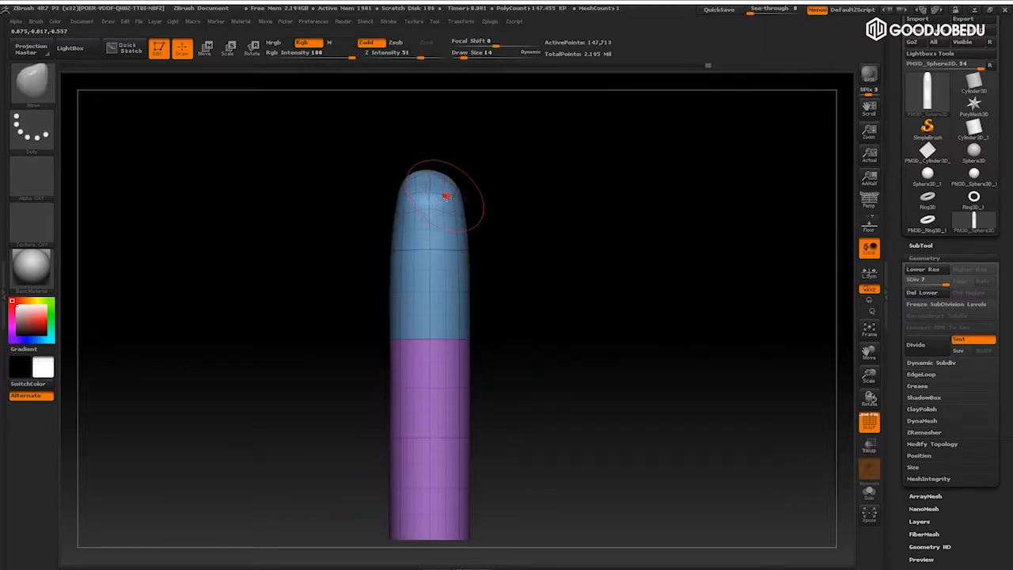
pyautogui.moveTo(577, 203); pyautogui.dragTo(467, 206)
pyautogui.moveTo(579, 175); pyautogui.dragTo(638, 200)
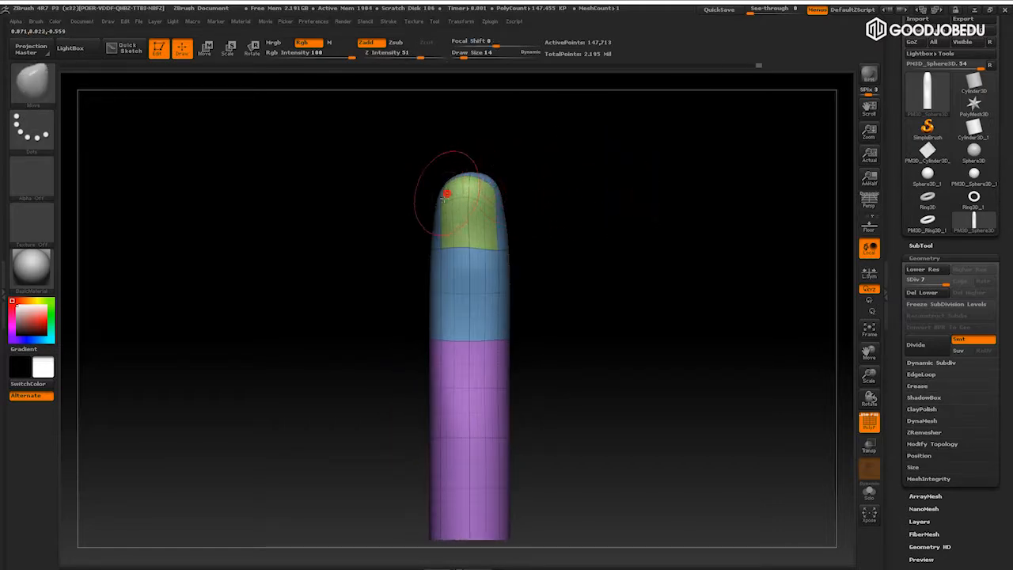
# Lower the finger mesh to subdivision level 5 and smooth and reshape the pad side of the fingertip
pyautogui.hotkey('shift', 'd')
pyautogui.hotkey('shift', 'd')
pyautogui.moveTo(739, 296)
pyautogui.mouseDown()
pyautogui.moveTo(696, 307)
pyautogui.moveTo(649, 293)
pyautogui.mouseUp()
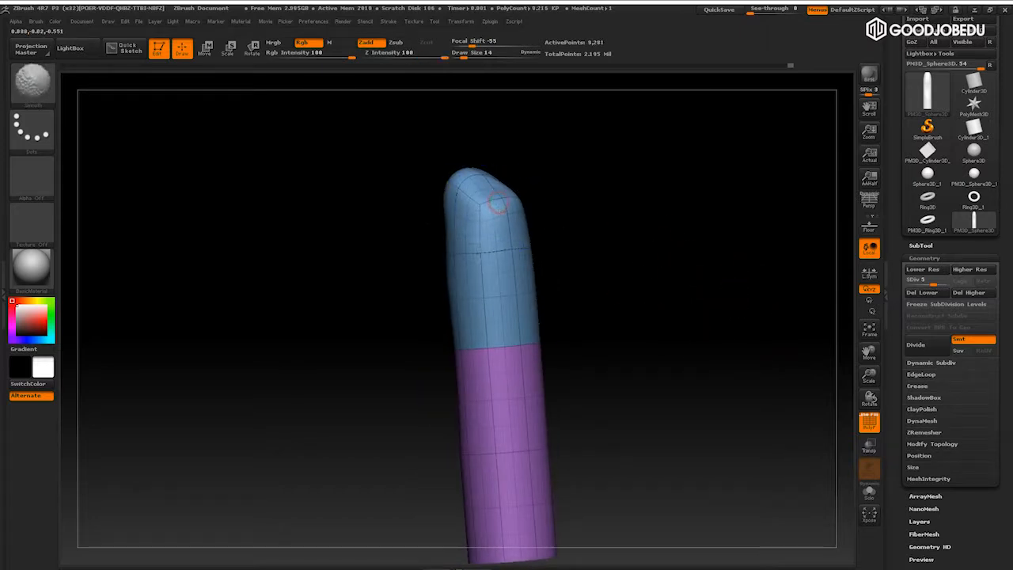
pyautogui.moveTo(567, 198); pyautogui.dragTo(639, 210)
pyautogui.moveTo(507, 180); pyautogui.dragTo(524, 172)
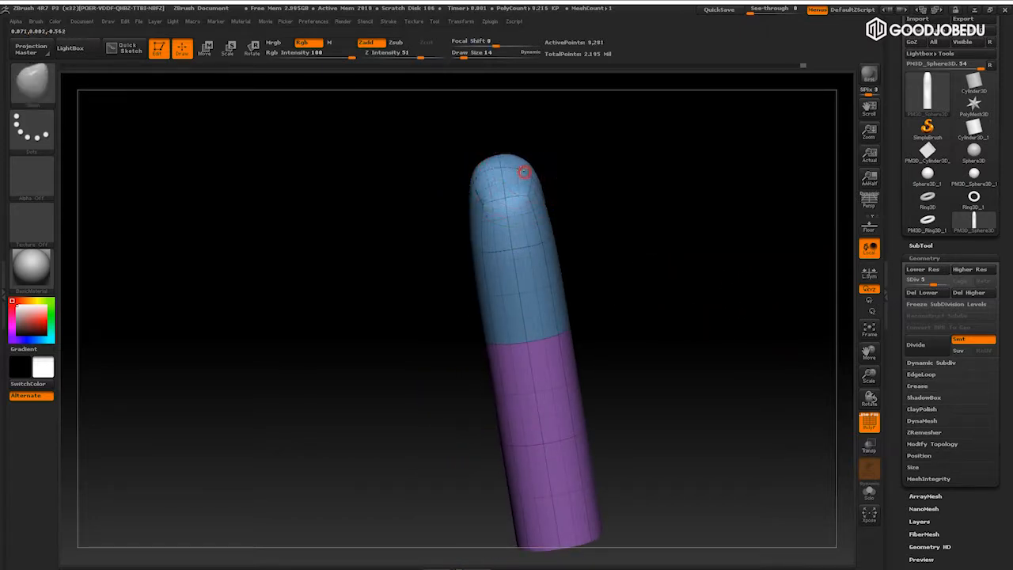
# Enlarge the Move brush's draw size to 26 and shape the finger's back in profile near the blue-purple joint
pyautogui.moveTo(602, 219); pyautogui.dragTo(688, 219)
pyautogui.moveTo(665, 262); pyautogui.dragTo(704, 264)
pyautogui.keyDown('alt'); pyautogui.moveTo(705, 264); pyautogui.dragTo(736, 237); pyautogui.keyUp('alt')
pyautogui.moveTo(736, 238)
pyautogui.mouseDown()
pyautogui.moveTo(686, 265)
pyautogui.moveTo(724, 257)
pyautogui.mouseUp()
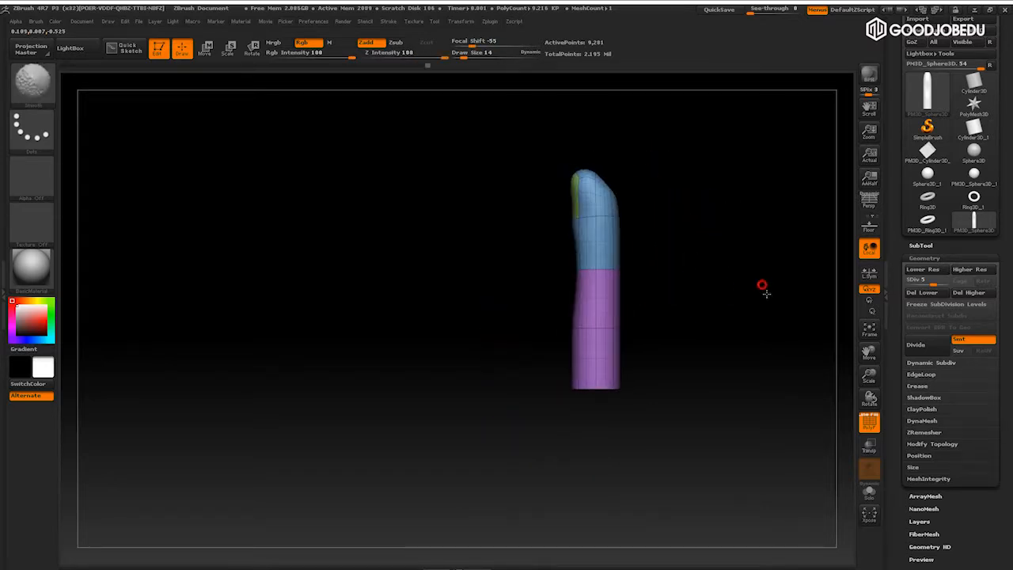
pyautogui.moveTo(766, 293); pyautogui.dragTo(722, 326)
pyautogui.moveTo(683, 298); pyautogui.dragTo(683, 277)
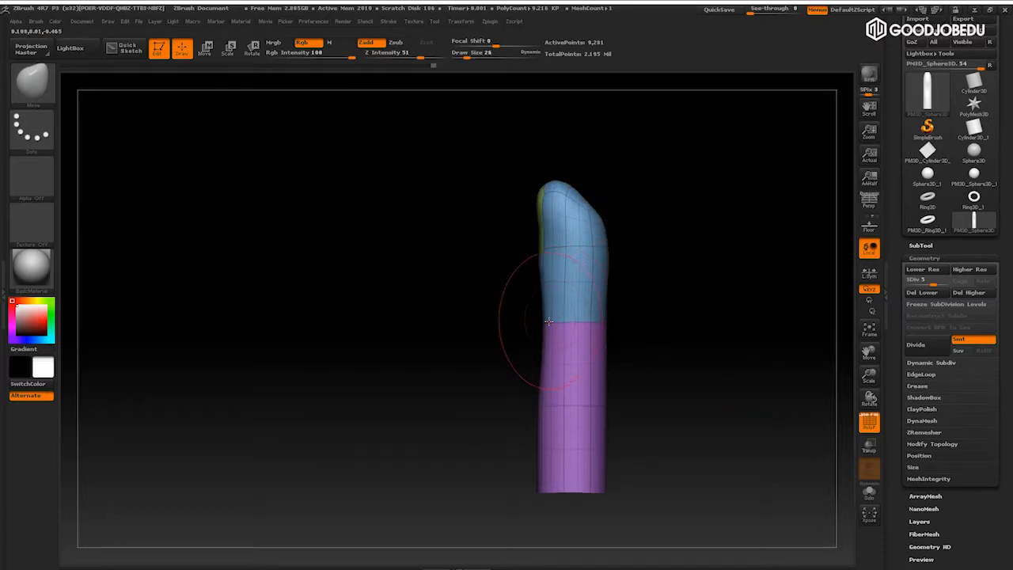
# Round out the underside of the blue tip segment in profile and taper it toward the joint with the Move brush
pyautogui.moveTo(653, 303); pyautogui.dragTo(662, 280)
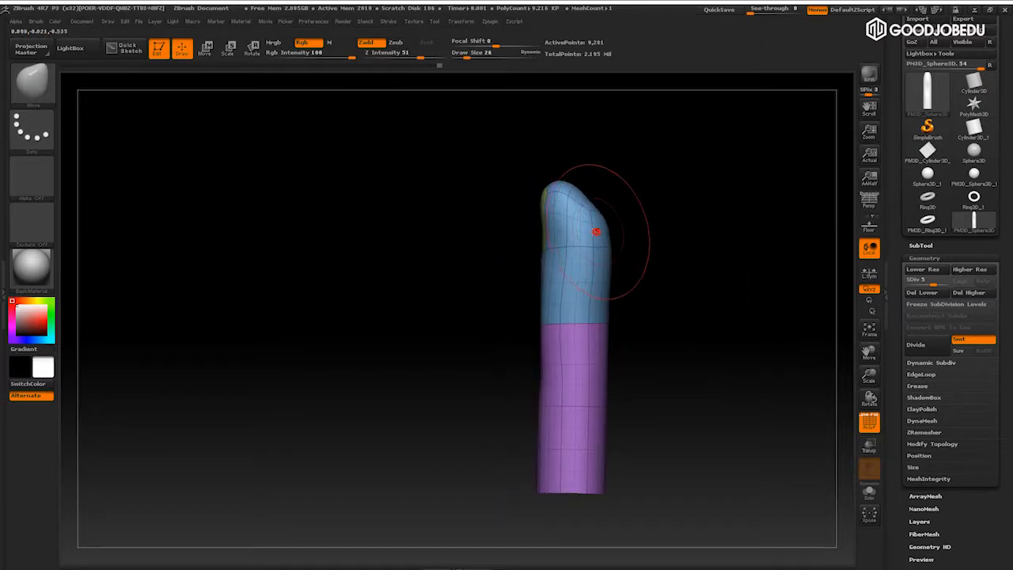
pyautogui.keyDown('shift'); pyautogui.moveTo(663, 242); pyautogui.dragTo(624, 229); pyautogui.keyUp('shift')
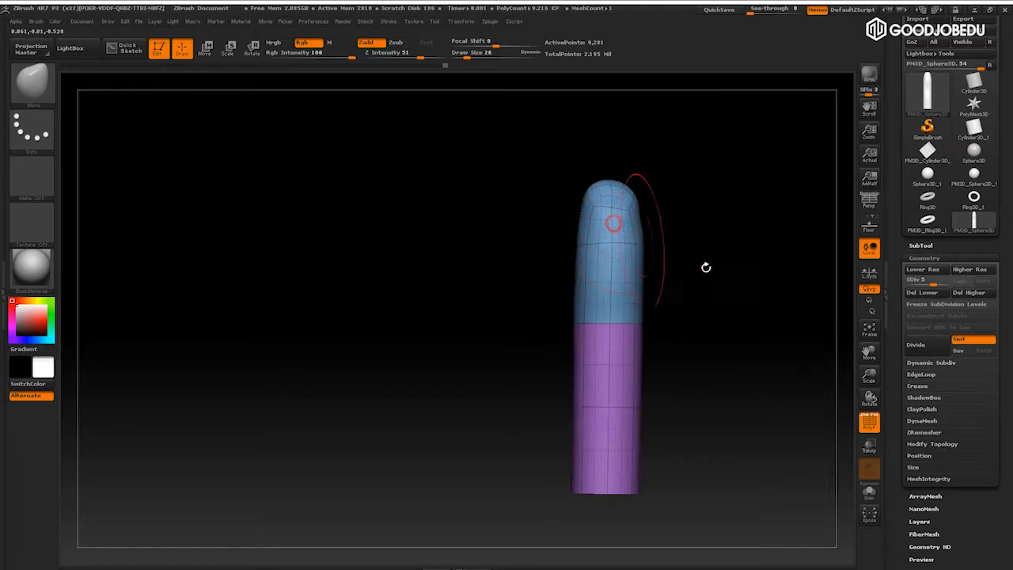
pyautogui.moveTo(707, 268); pyautogui.dragTo(725, 283)
pyautogui.moveTo(734, 362); pyautogui.dragTo(749, 290)
pyautogui.moveTo(767, 382); pyautogui.dragTo(748, 348)
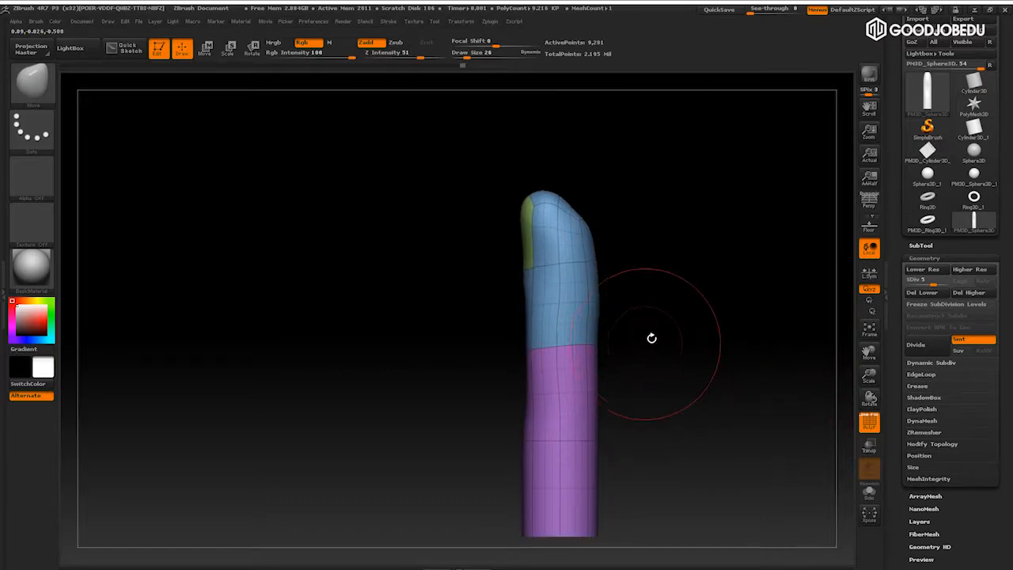
# Mask everything except the purple lower segment of the finger and return to drawing with the Move brush
pyautogui.press('w')
pyautogui.keyDown('ctrl'); pyautogui.click(577, 414); pyautogui.keyUp('ctrl')
pyautogui.moveTo(724, 354)
pyautogui.mouseDown()
pyautogui.moveTo(733, 369)
pyautogui.moveTo(740, 336)
pyautogui.moveTo(693, 315)
pyautogui.moveTo(601, 331)
pyautogui.moveTo(622, 305)
pyautogui.moveTo(720, 308)
pyautogui.mouseUp()
pyautogui.press('q')
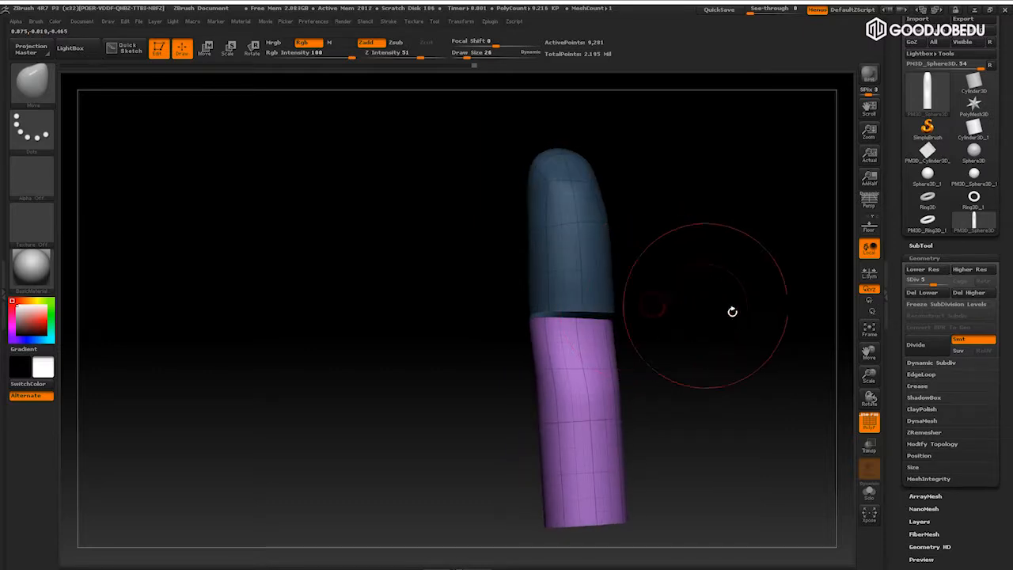
# Reshape both sides of the blue-purple joint by inverting the mask between segments, then clear the mask
pyautogui.keyDown('ctrl'); pyautogui.click(743, 336); pyautogui.keyUp('ctrl')
pyautogui.moveTo(747, 339); pyautogui.dragTo(764, 324)
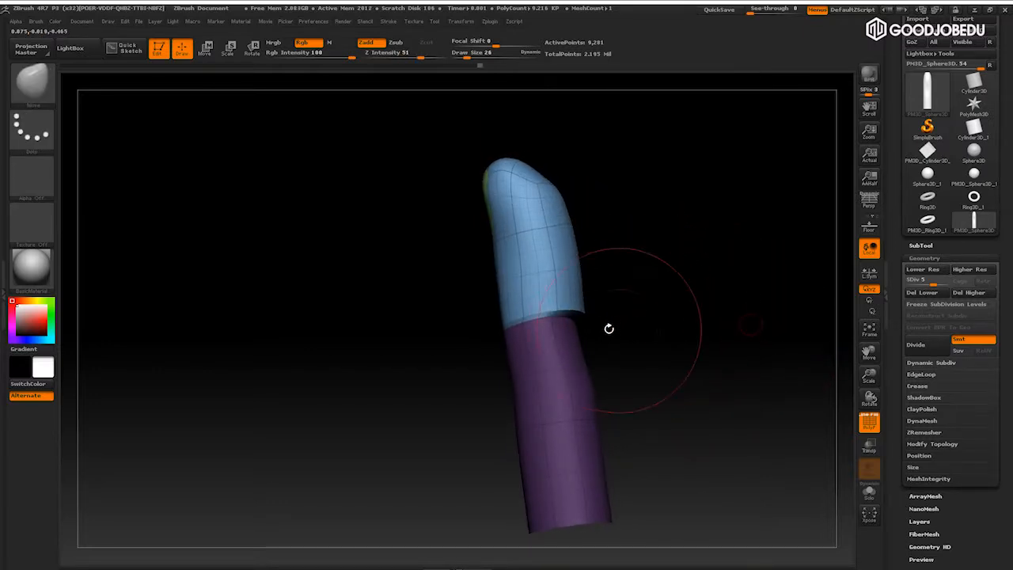
pyautogui.keyDown('ctrl'); pyautogui.click(663, 327); pyautogui.keyUp('ctrl')
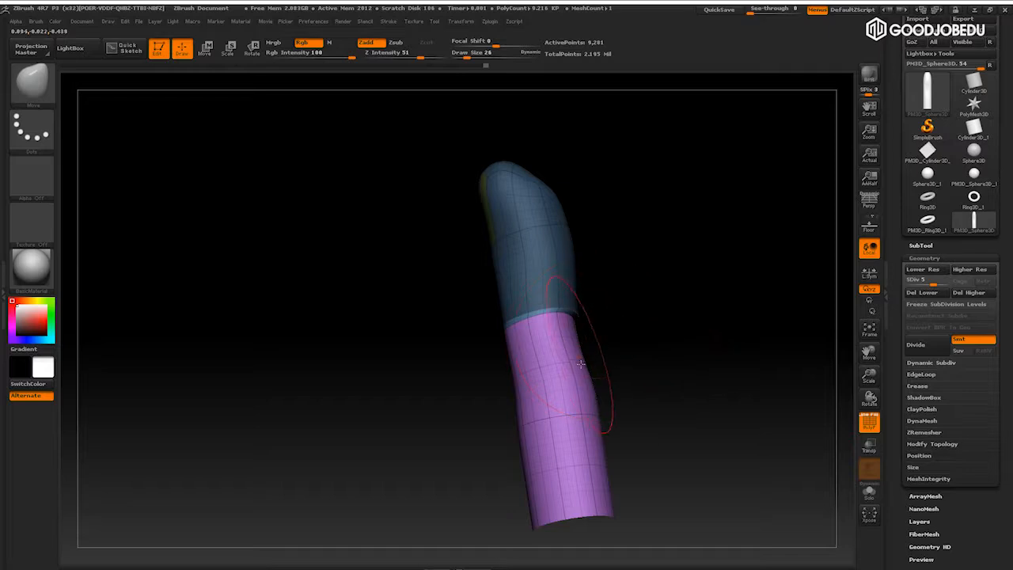
pyautogui.moveTo(597, 406); pyautogui.dragTo(607, 452)
pyautogui.moveTo(660, 361)
pyautogui.mouseDown()
pyautogui.moveTo(753, 342)
pyautogui.moveTo(797, 385)
pyautogui.mouseUp()
pyautogui.keyDown('ctrl'); pyautogui.moveTo(782, 335); pyautogui.dragTo(744, 323); pyautogui.keyUp('ctrl')
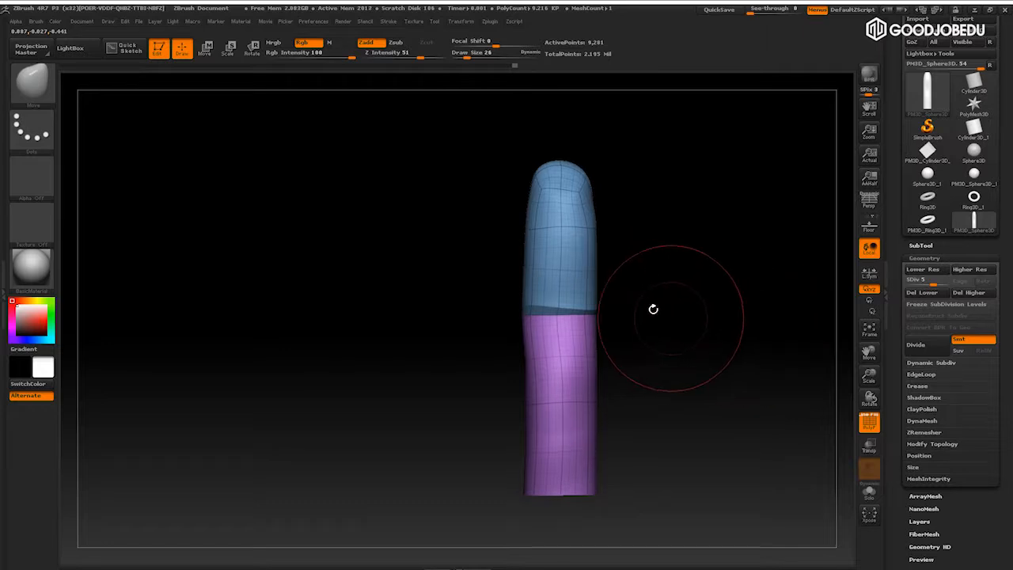
# Bulge the underside of the purple segment and crease the profile at the joint with the Move brush
pyautogui.press('w')
pyautogui.moveTo(692, 292); pyautogui.dragTo(703, 293)
pyautogui.moveTo(681, 369)
pyautogui.mouseDown()
pyautogui.moveTo(783, 358)
pyautogui.moveTo(776, 366)
pyautogui.moveTo(778, 346)
pyautogui.moveTo(705, 335)
pyautogui.moveTo(595, 378)
pyautogui.mouseUp()
pyautogui.press('q')
pyautogui.moveTo(570, 416); pyautogui.dragTo(577, 410)
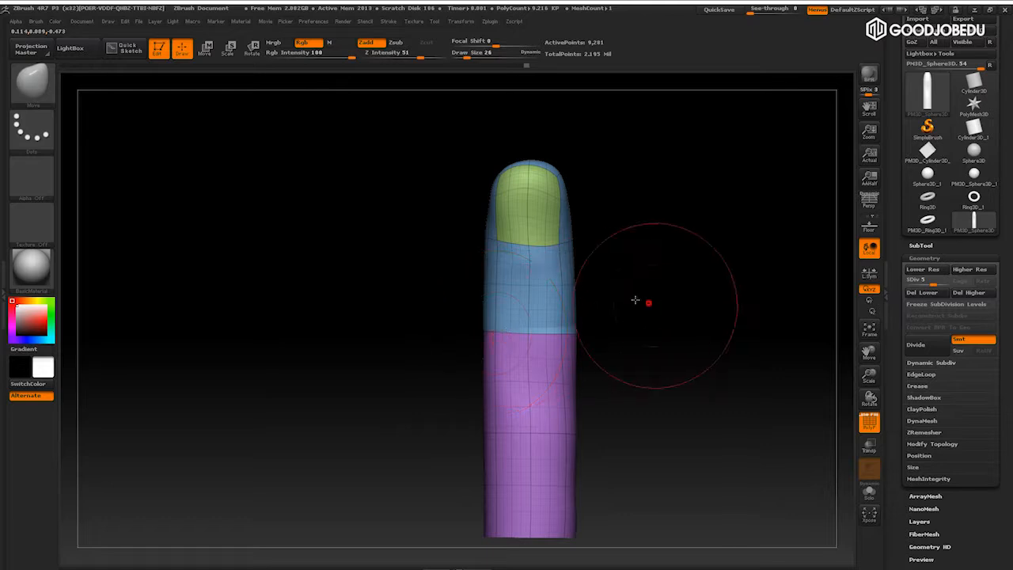
pyautogui.moveTo(645, 300); pyautogui.dragTo(509, 336)
pyautogui.moveTo(658, 329); pyautogui.dragTo(616, 420)
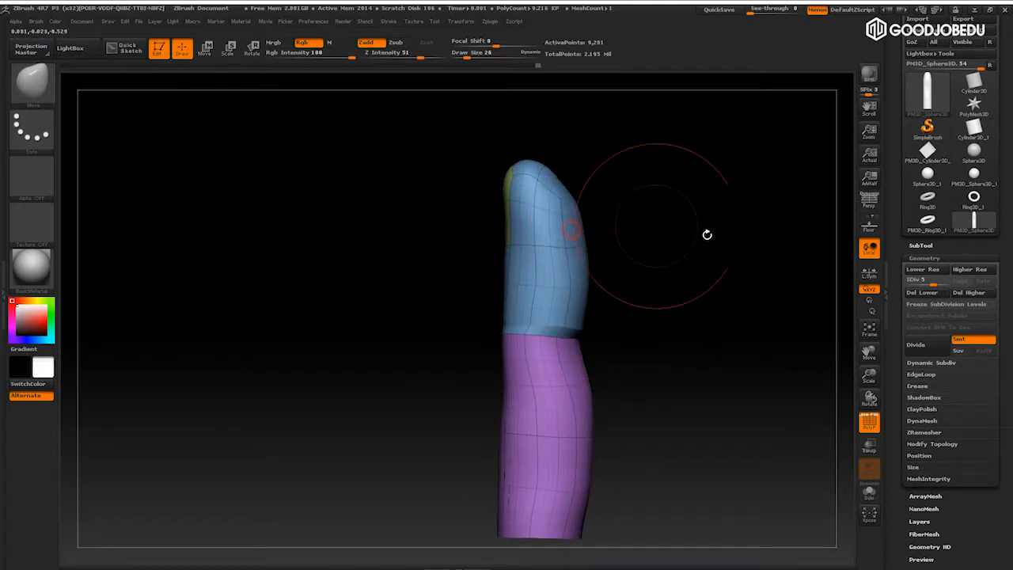
# Widen the sides of the blue segment around the nail and round the fingertip's outline with the Move brush
pyautogui.moveTo(694, 229); pyautogui.dragTo(720, 229)
pyautogui.moveTo(625, 256); pyautogui.dragTo(762, 255)
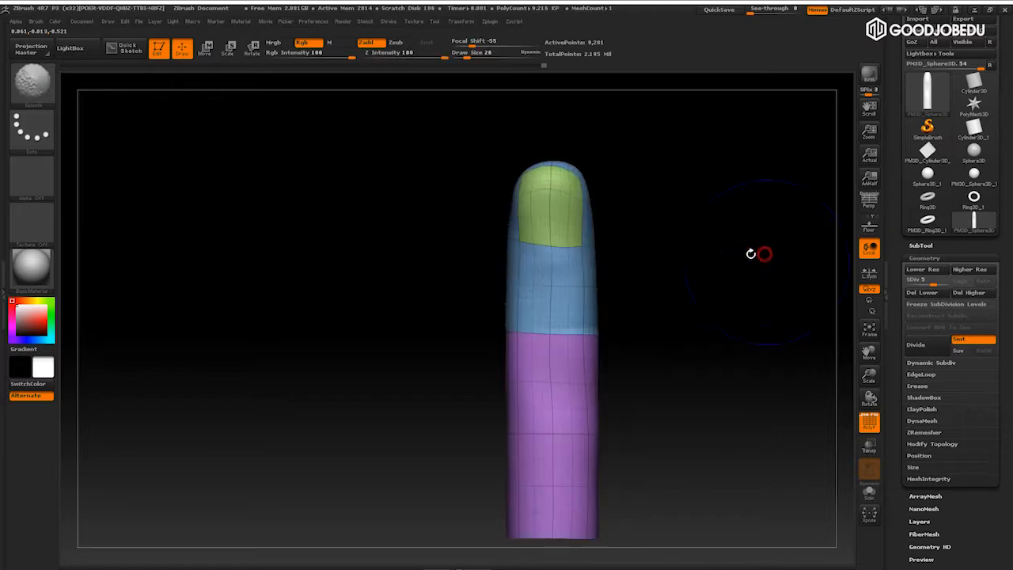
pyautogui.moveTo(509, 261); pyautogui.dragTo(491, 255)
pyautogui.moveTo(535, 207); pyautogui.dragTo(544, 193)
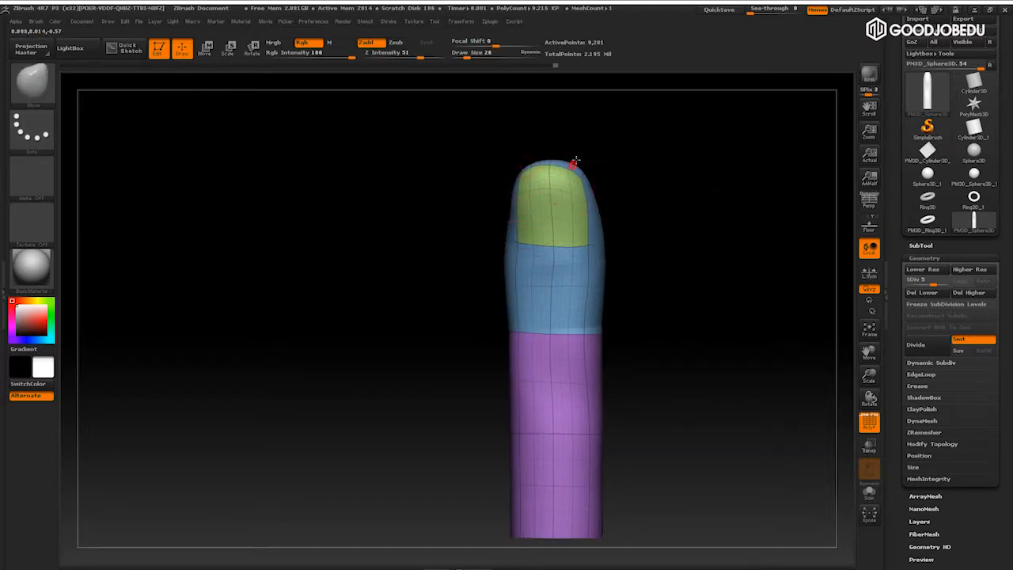
pyautogui.moveTo(689, 312)
pyautogui.mouseDown()
pyautogui.moveTo(677, 233)
pyautogui.moveTo(665, 247)
pyautogui.mouseUp()
pyautogui.moveTo(571, 257); pyautogui.dragTo(587, 255)
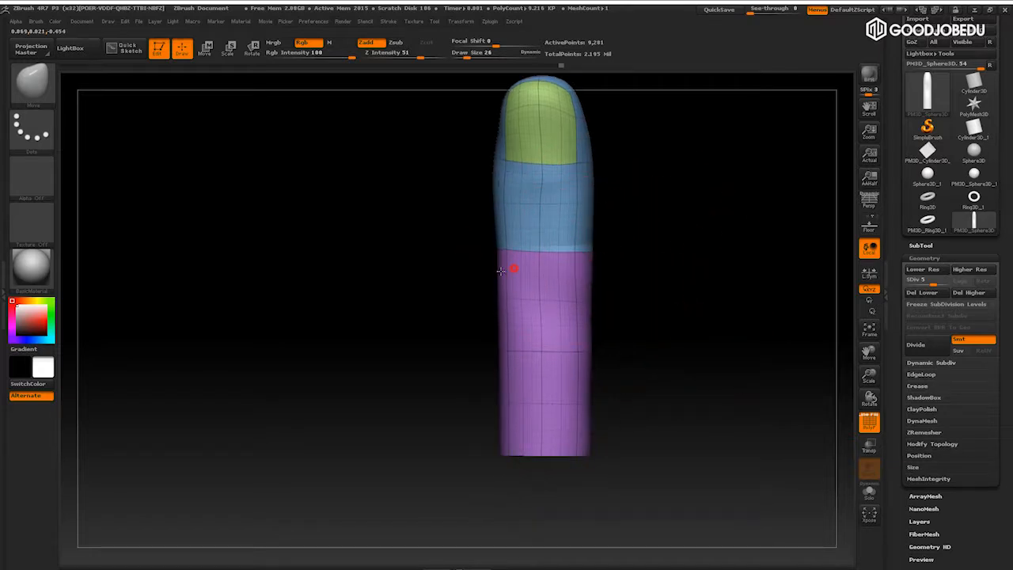
# Adjust the sides of the purple segment with the Move brush, widening them around the lower knuckle
pyautogui.moveTo(516, 268); pyautogui.dragTo(497, 266)
pyautogui.moveTo(676, 281); pyautogui.dragTo(588, 272)
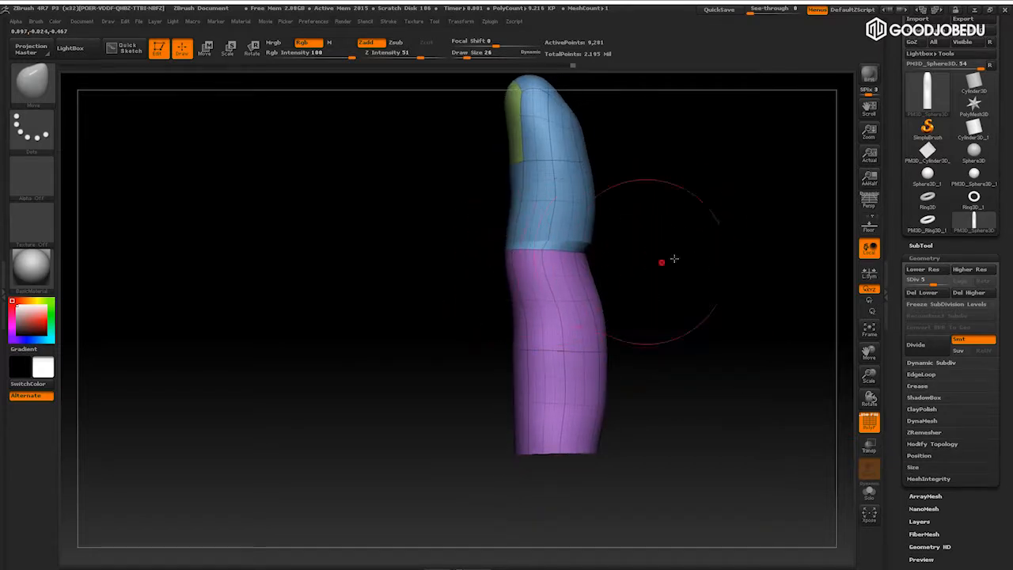
pyautogui.moveTo(660, 263); pyautogui.dragTo(705, 256)
pyautogui.moveTo(660, 319); pyautogui.dragTo(617, 343)
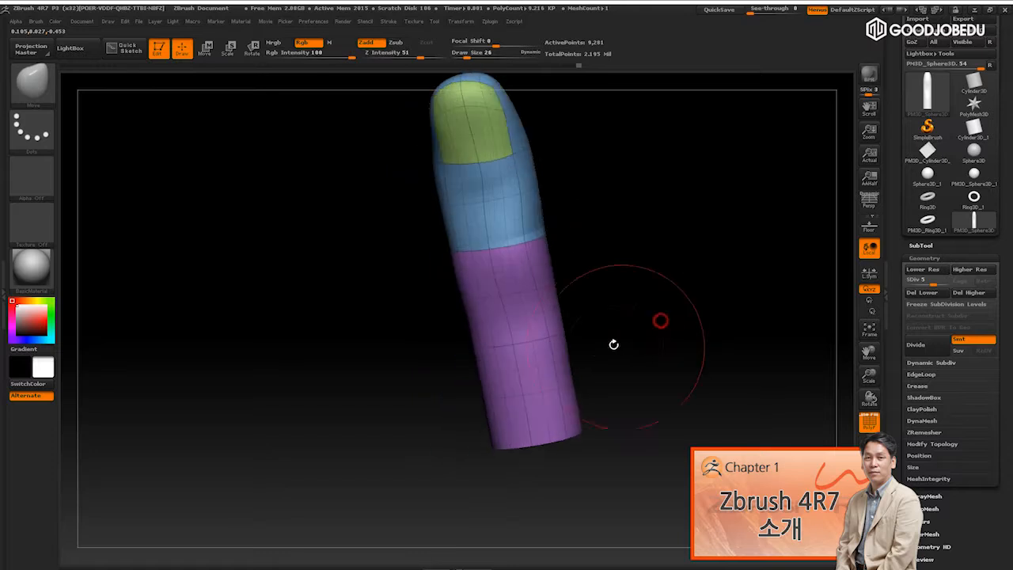
pyautogui.moveTo(560, 369); pyautogui.dragTo(573, 366)
pyautogui.moveTo(480, 362); pyautogui.dragTo(469, 364)
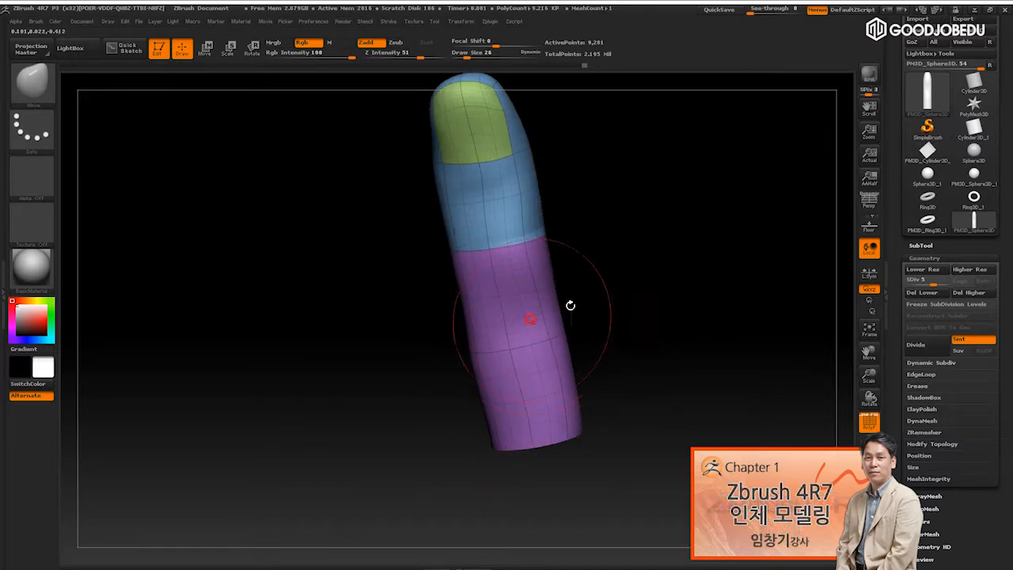
# Switch to the ClayBuildup brush and reduce its draw size to 9
pyautogui.moveTo(695, 270)
pyautogui.mouseDown()
pyautogui.moveTo(728, 276)
pyautogui.moveTo(755, 371)
pyautogui.mouseUp()
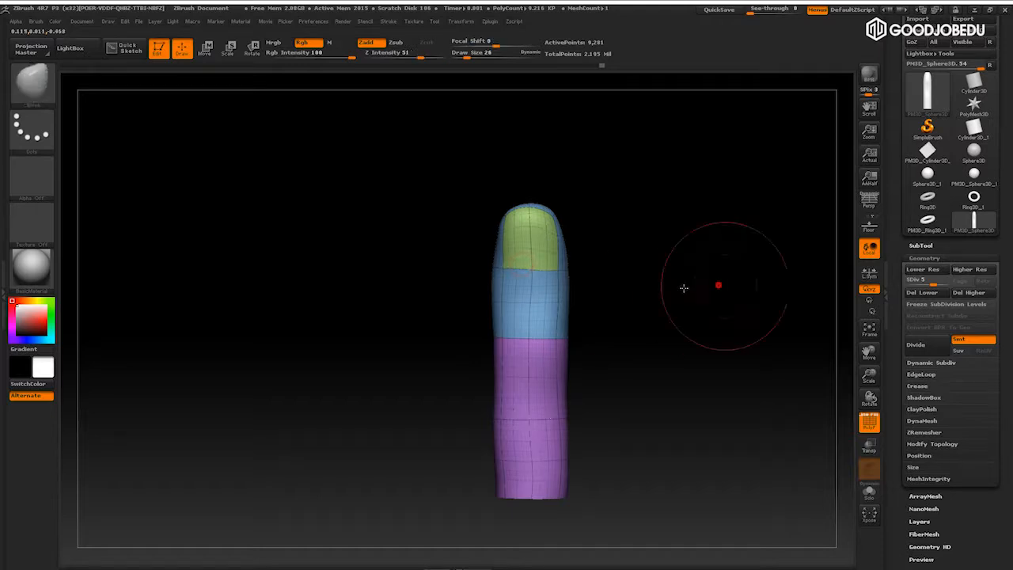
pyautogui.moveTo(683, 288); pyautogui.dragTo(516, 246)
pyautogui.moveTo(666, 312); pyautogui.dragTo(762, 372)
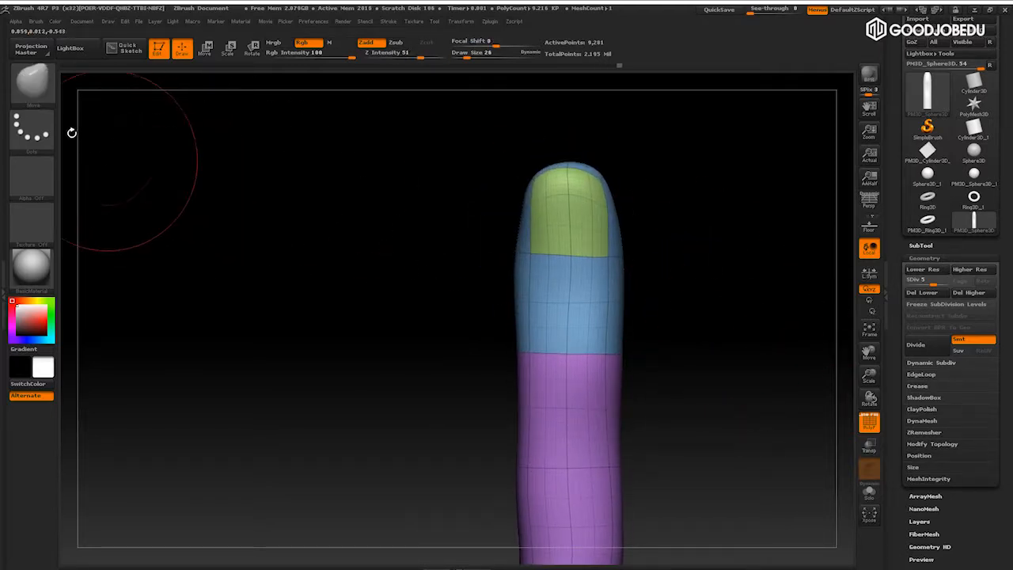
pyautogui.press('b')
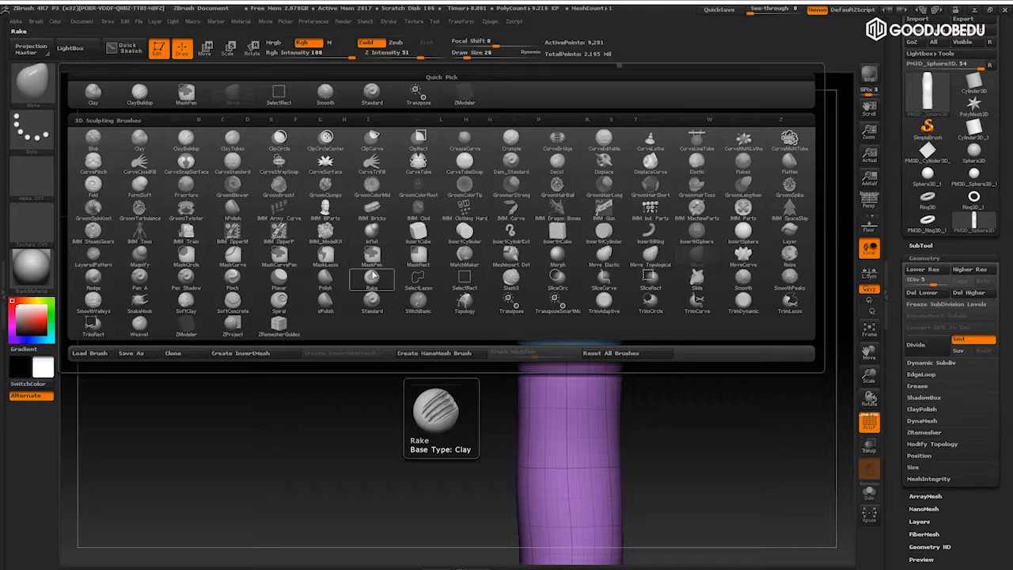
pyautogui.click(140, 93)
pyautogui.keyDown('alt'); pyautogui.moveTo(765, 242); pyautogui.dragTo(689, 274); pyautogui.keyUp('alt')
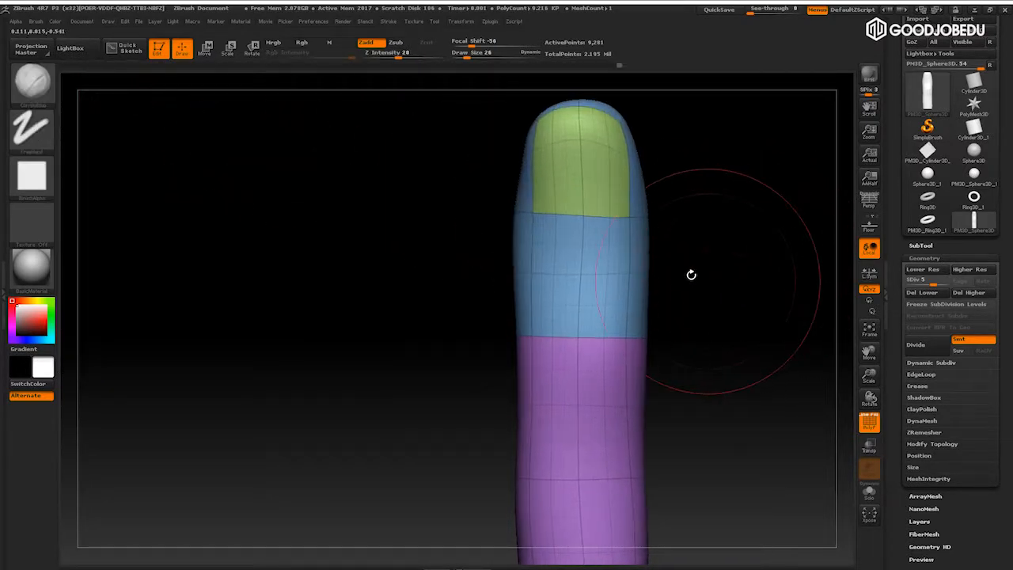
pyautogui.press('[')
pyautogui.press('[')
# Add lengthwise ClayBuildup strokes along one side of the blue tip segment to build up its volume
pyautogui.moveTo(761, 262); pyautogui.dragTo(774, 282)
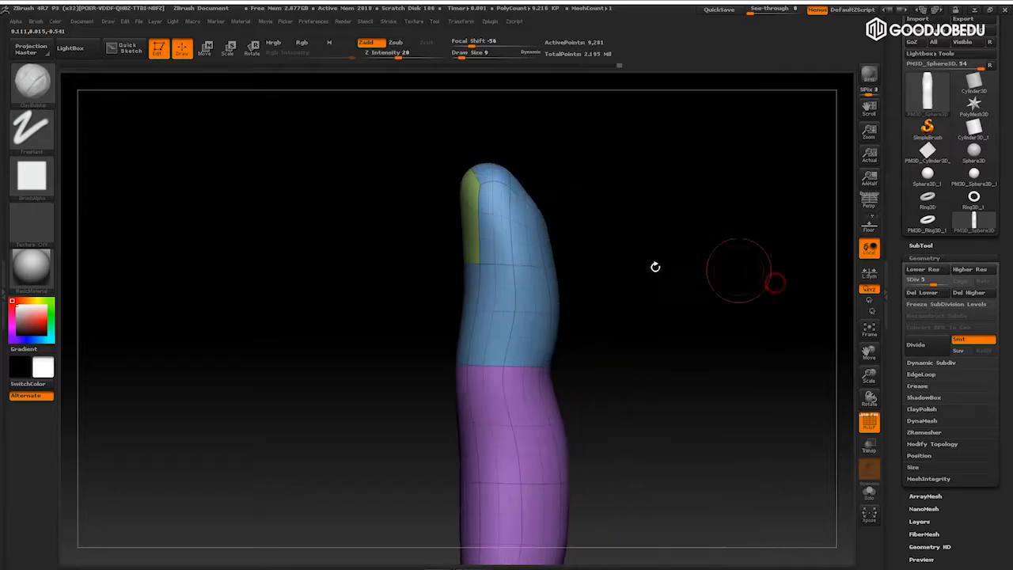
pyautogui.moveTo(534, 319); pyautogui.dragTo(532, 349)
pyautogui.moveTo(539, 260)
pyautogui.mouseDown()
pyautogui.moveTo(536, 348)
pyautogui.moveTo(509, 352)
pyautogui.mouseUp()
pyautogui.moveTo(504, 255); pyautogui.dragTo(494, 348)
pyautogui.moveTo(502, 232); pyautogui.dragTo(502, 289)
# Build up the opposite side of the blue tip segment with parallel lengthwise ClayBuildup strokes
pyautogui.moveTo(643, 271)
pyautogui.mouseDown()
pyautogui.moveTo(605, 279)
pyautogui.moveTo(534, 345)
pyautogui.moveTo(523, 308)
pyautogui.moveTo(581, 317)
pyautogui.mouseUp()
pyautogui.moveTo(672, 264); pyautogui.dragTo(646, 252)
pyautogui.moveTo(538, 309)
pyautogui.mouseDown()
pyautogui.moveTo(533, 222)
pyautogui.moveTo(540, 327)
pyautogui.mouseUp()
pyautogui.moveTo(688, 239); pyautogui.dragTo(645, 254)
pyautogui.moveTo(541, 238); pyautogui.dragTo(540, 329)
pyautogui.moveTo(559, 230); pyautogui.dragTo(561, 335)
pyautogui.moveTo(583, 242); pyautogui.dragTo(586, 332)
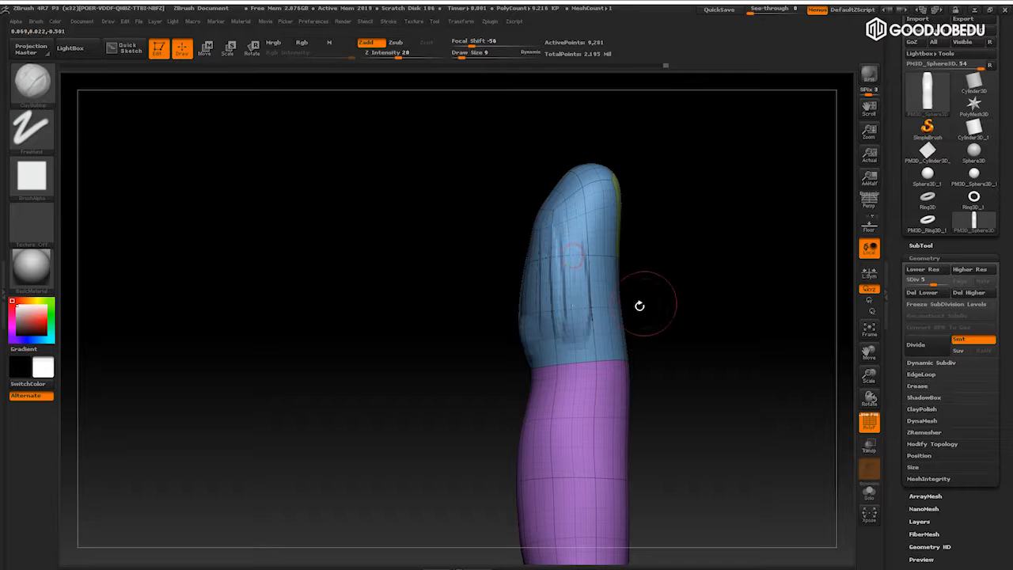
# Lower the finger mesh to subdivision level 1 and raise it back to level 4
pyautogui.hotkey('shift', 'd')
pyautogui.hotkey('shift', 'd')
pyautogui.hotkey('shift', 'd')
pyautogui.hotkey('shift', 'd')
pyautogui.moveTo(708, 294); pyautogui.dragTo(566, 251)
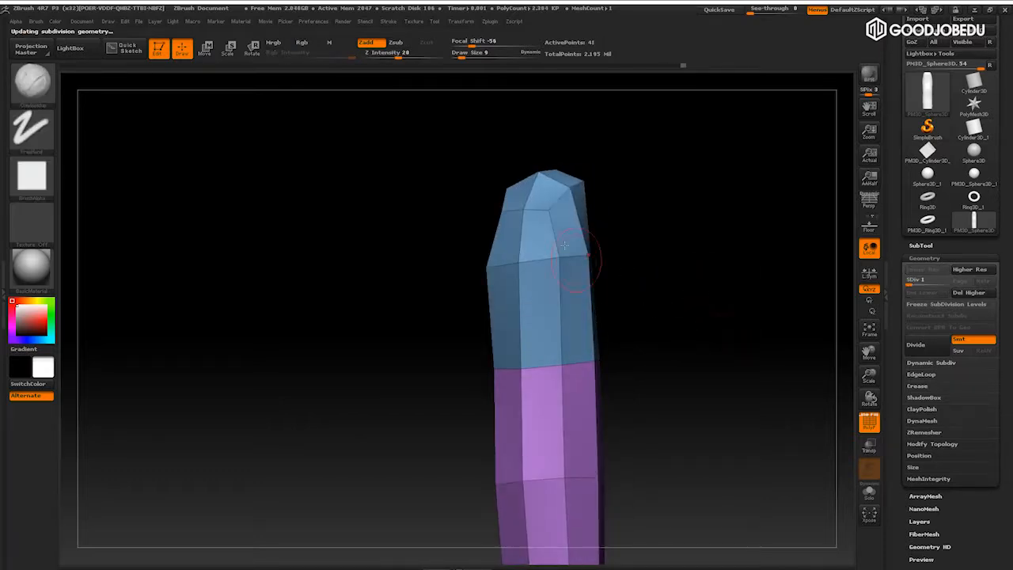
pyautogui.press('d')
pyautogui.press('d')
pyautogui.press('d')
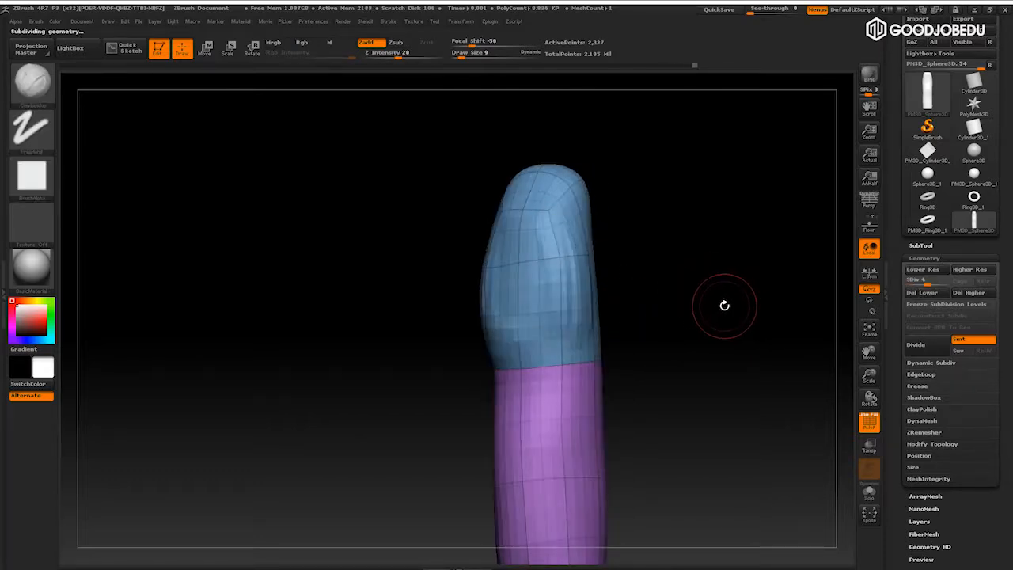
# Raise the finger to subdivision level 6 and add ClayBuildup strokes across the lower pad of the blue tip segment
pyautogui.press('d')
pyautogui.moveTo(742, 320); pyautogui.dragTo(565, 287)
pyautogui.hotkey('shift', 'd')
pyautogui.moveTo(537, 353)
pyautogui.mouseDown()
pyautogui.moveTo(540, 239)
pyautogui.moveTo(507, 244)
pyautogui.mouseUp()
pyautogui.moveTo(644, 280); pyautogui.dragTo(616, 313)
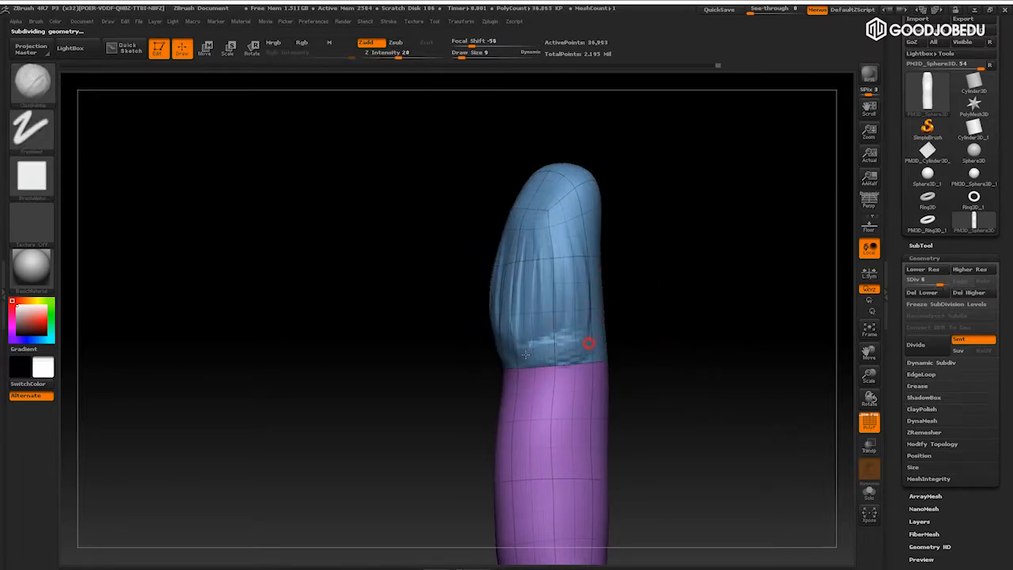
# Build up the joint between the blue and purple segments on the nail side with crosswise and lengthwise ClayBuildup strokes
pyautogui.moveTo(676, 285); pyautogui.dragTo(562, 257)
pyautogui.moveTo(669, 281); pyautogui.dragTo(702, 290)
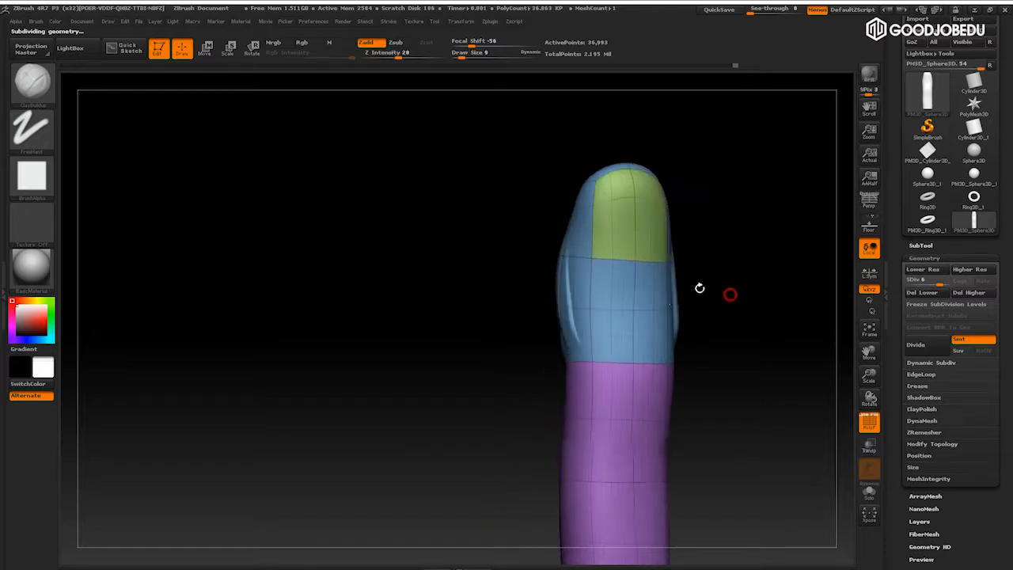
pyautogui.moveTo(614, 374); pyautogui.dragTo(657, 370)
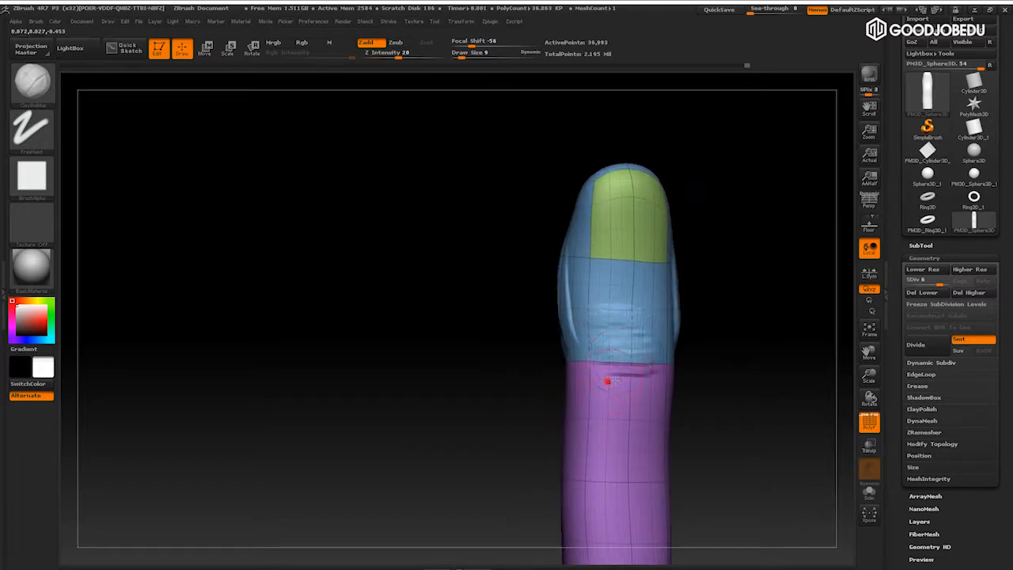
pyautogui.moveTo(601, 351); pyautogui.dragTo(653, 357)
pyautogui.moveTo(764, 348); pyautogui.dragTo(722, 334)
pyautogui.moveTo(645, 341); pyautogui.dragTo(651, 408)
pyautogui.moveTo(657, 351); pyautogui.dragTo(663, 412)
# Add lengthwise ClayBuildup strokes down both sides of the finger's back, from below the nail into the purple segment
pyautogui.moveTo(759, 335)
pyautogui.mouseDown()
pyautogui.moveTo(776, 335)
pyautogui.moveTo(789, 376)
pyautogui.moveTo(789, 293)
pyautogui.moveTo(784, 325)
pyautogui.mouseUp()
pyautogui.moveTo(730, 274); pyautogui.dragTo(762, 304)
pyautogui.moveTo(668, 290); pyautogui.dragTo(665, 328)
pyautogui.moveTo(711, 292); pyautogui.dragTo(743, 292)
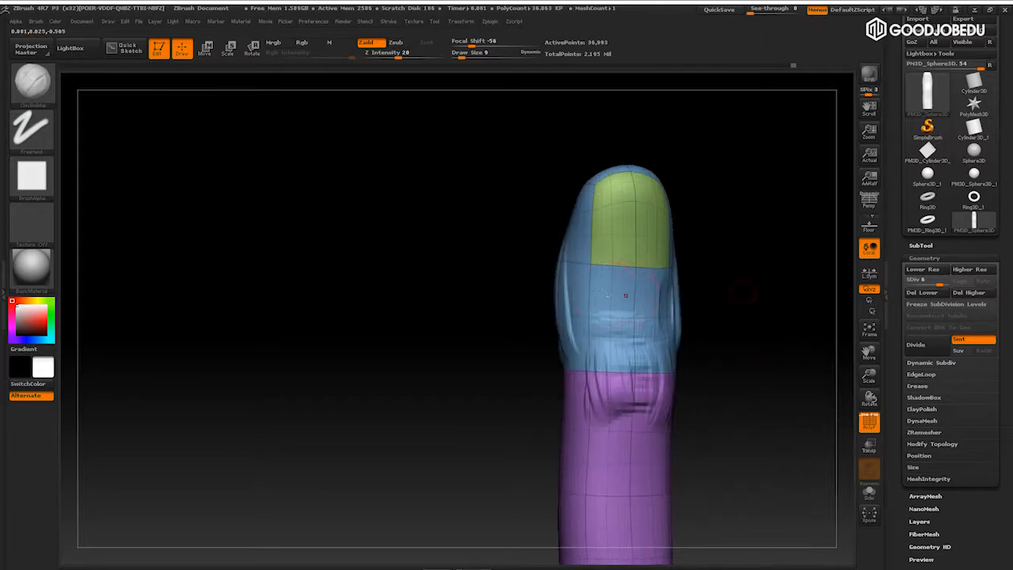
pyautogui.moveTo(589, 281); pyautogui.dragTo(586, 323)
pyautogui.moveTo(720, 283)
pyautogui.mouseDown()
pyautogui.moveTo(766, 280)
pyautogui.moveTo(789, 308)
pyautogui.moveTo(752, 292)
pyautogui.mouseUp()
pyautogui.moveTo(663, 301); pyautogui.dragTo(649, 408)
pyautogui.moveTo(741, 345); pyautogui.dragTo(780, 338)
pyautogui.moveTo(610, 447); pyautogui.dragTo(571, 333)
# Build up the side of the purple segment with long ClayBuildup strokes running down from the joint
pyautogui.moveTo(726, 321); pyautogui.dragTo(777, 304)
pyautogui.moveTo(494, 298); pyautogui.dragTo(540, 279)
pyautogui.moveTo(660, 301)
pyautogui.keyDown('alt'); pyautogui.mouseDown()
pyautogui.moveTo(654, 254)
pyautogui.moveTo(660, 267)
pyautogui.moveTo(663, 236)
pyautogui.mouseUp(); pyautogui.keyUp('alt')
pyautogui.moveTo(507, 230); pyautogui.dragTo(524, 225)
pyautogui.moveTo(657, 275); pyautogui.dragTo(602, 272)
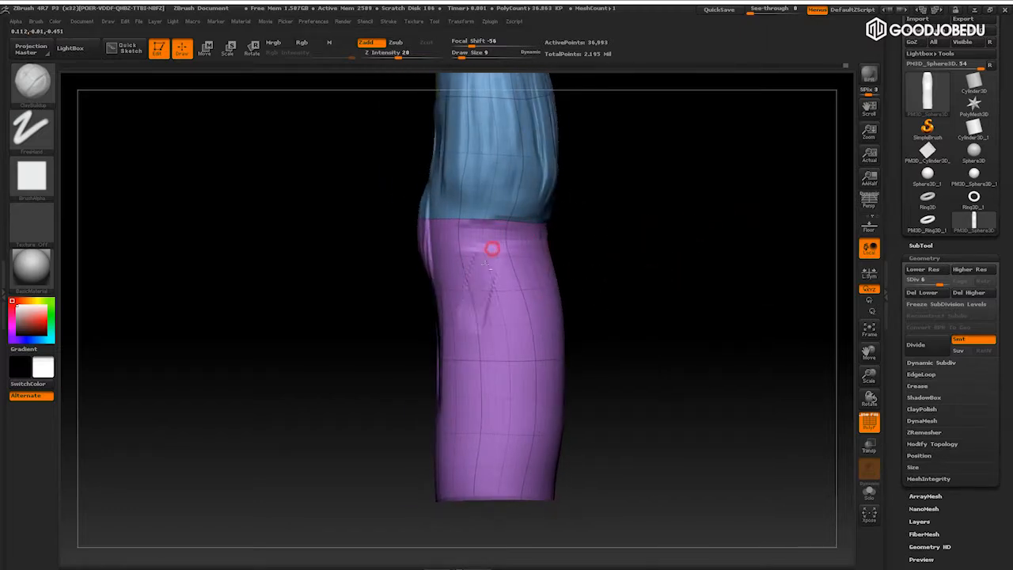
pyautogui.moveTo(649, 306); pyautogui.dragTo(625, 313)
pyautogui.moveTo(479, 305); pyautogui.dragTo(512, 436)
pyautogui.moveTo(496, 278); pyautogui.dragTo(518, 432)
pyautogui.moveTo(669, 301); pyautogui.dragTo(633, 310)
# Cover the pad side of the purple segment with crosswise ClayBuildup strokes and fill its remaining flank with lengthwise ones
pyautogui.keyDown('shift'); pyautogui.moveTo(725, 291); pyautogui.dragTo(777, 277); pyautogui.keyUp('shift')
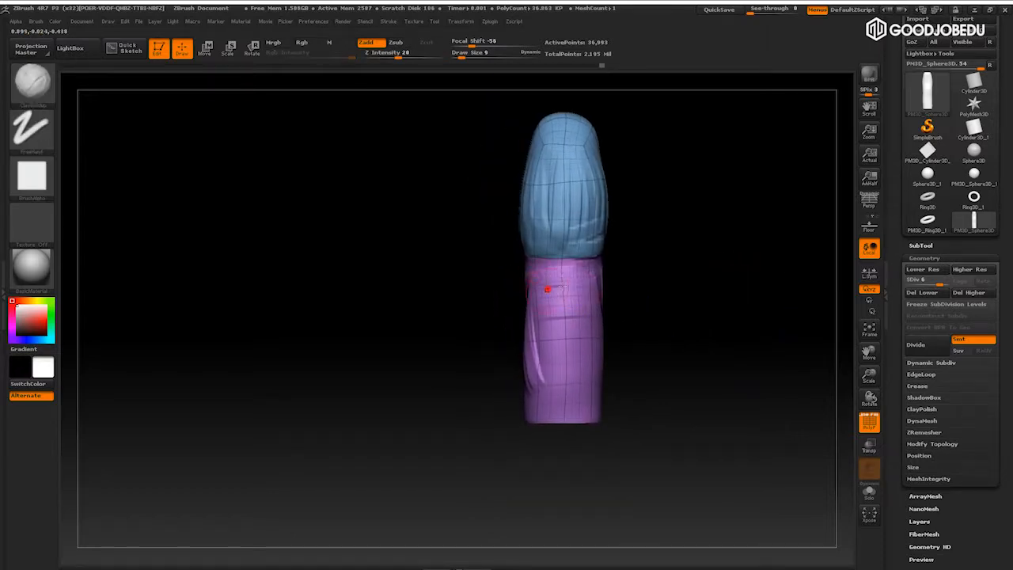
pyautogui.moveTo(652, 367); pyautogui.dragTo(729, 326)
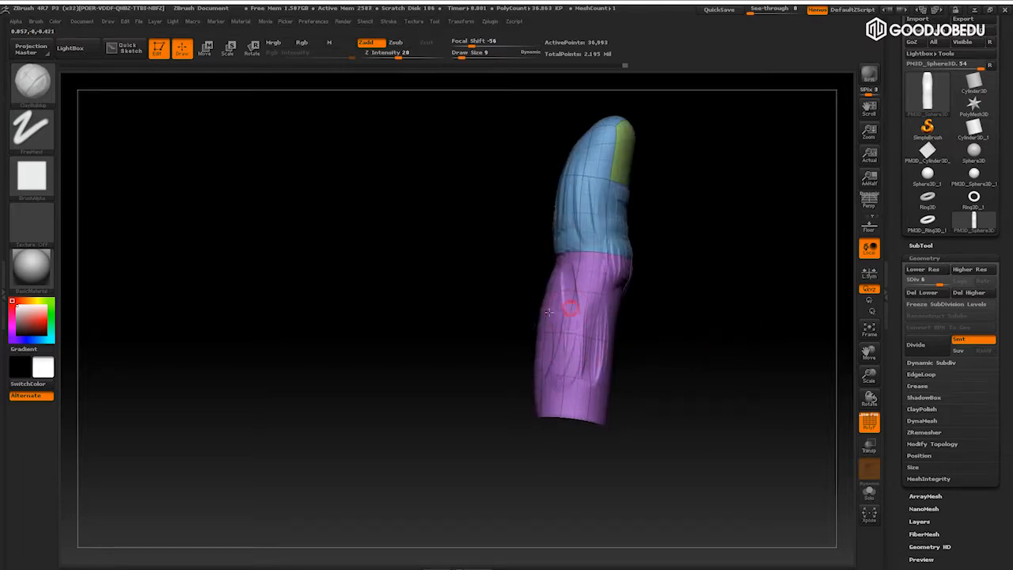
pyautogui.moveTo(718, 279)
pyautogui.mouseDown()
pyautogui.moveTo(767, 303)
pyautogui.moveTo(778, 344)
pyautogui.moveTo(796, 326)
pyautogui.moveTo(780, 321)
pyautogui.mouseUp()
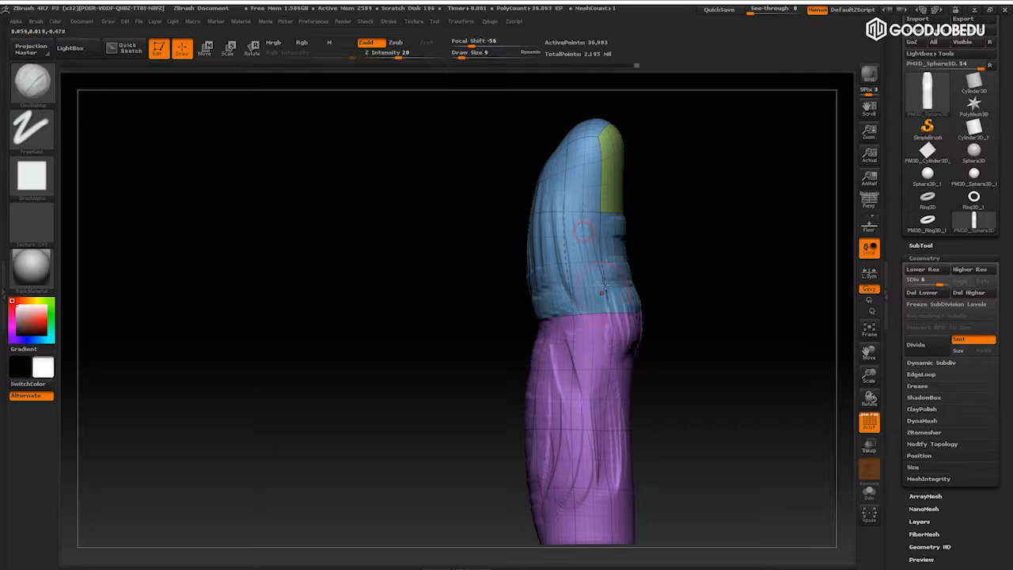
pyautogui.keyDown('shift'); pyautogui.moveTo(734, 285); pyautogui.dragTo(766, 323); pyautogui.keyUp('shift')
pyautogui.moveTo(643, 318); pyautogui.dragTo(725, 315)
pyautogui.moveTo(636, 349)
pyautogui.mouseDown()
pyautogui.moveTo(708, 278)
pyautogui.moveTo(689, 289)
pyautogui.moveTo(667, 268)
pyautogui.moveTo(692, 238)
pyautogui.moveTo(751, 272)
pyautogui.mouseUp()
pyautogui.keyDown('alt'); pyautogui.moveTo(751, 272); pyautogui.dragTo(633, 249); pyautogui.keyUp('alt')
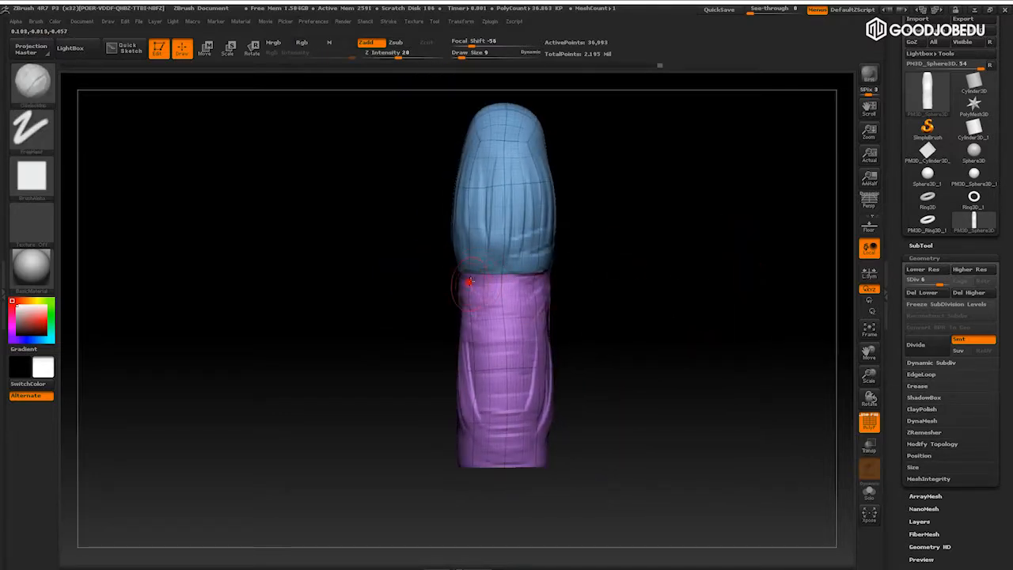
# Increase the draw size to 26 and smooth the clay strokes all around both finger segments
pyautogui.moveTo(711, 269)
pyautogui.mouseDown()
pyautogui.moveTo(728, 287)
pyautogui.moveTo(685, 341)
pyautogui.moveTo(697, 306)
pyautogui.mouseUp()
pyautogui.press(']')
pyautogui.press(']')
pyautogui.press(']')
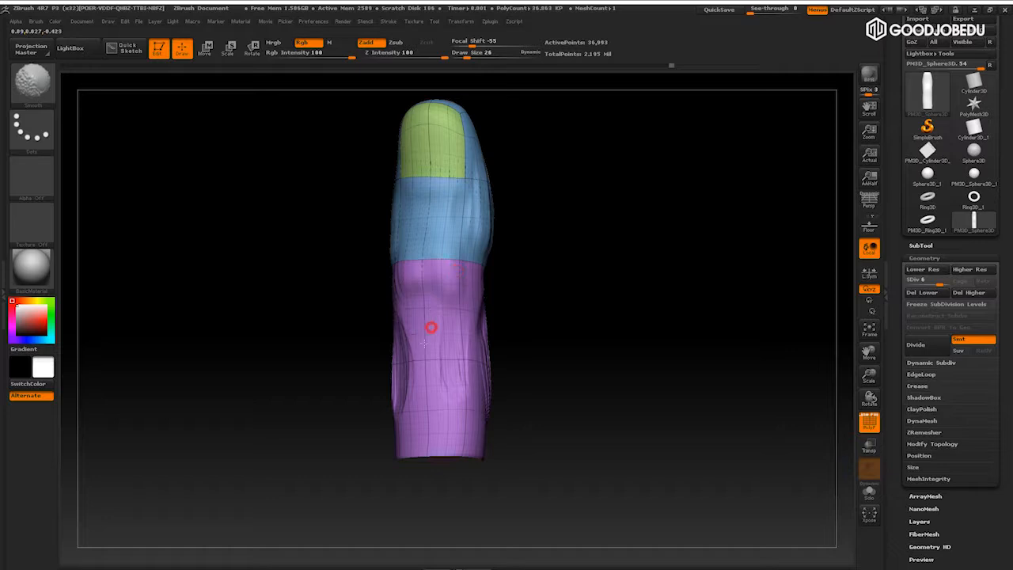
pyautogui.moveTo(636, 277); pyautogui.dragTo(546, 236)
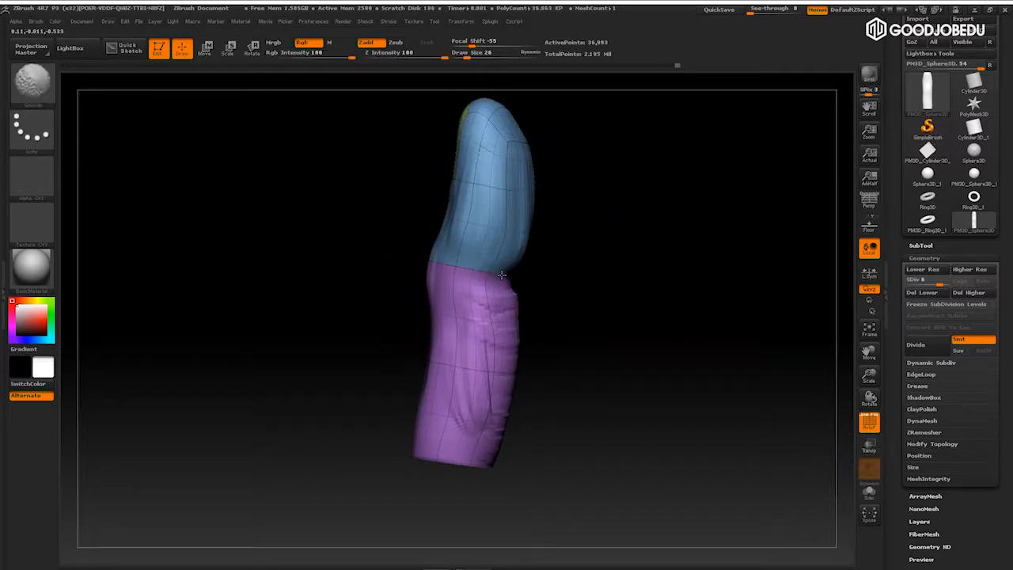
pyautogui.moveTo(635, 310); pyautogui.dragTo(593, 235)
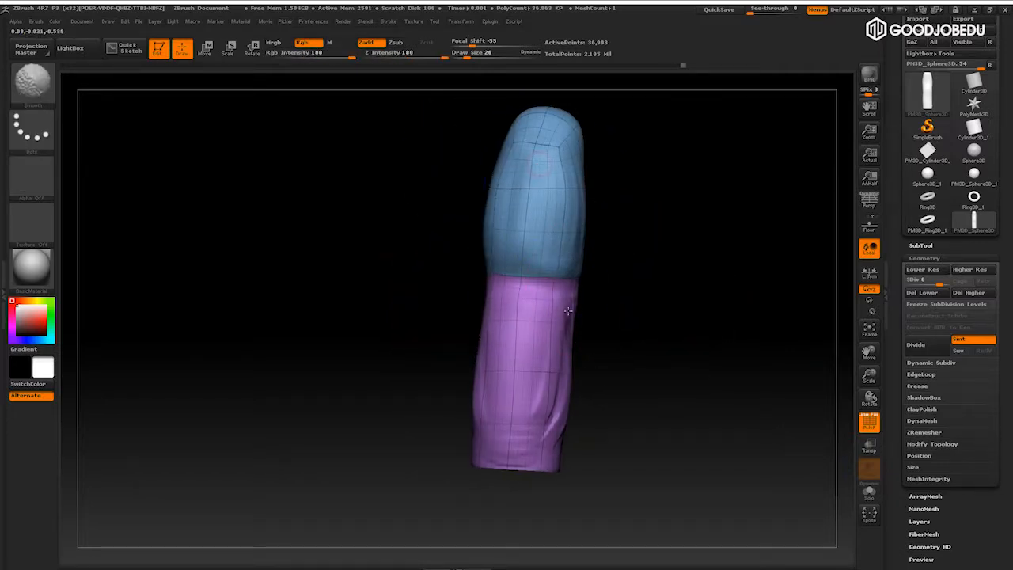
pyautogui.moveTo(717, 323); pyautogui.dragTo(789, 301)
# Mask the fingertip down to just above the joint with a Transpose topology mask and lower the mesh to subdivision level 3
pyautogui.press('w')
pyautogui.keyDown('alt'); pyautogui.moveTo(747, 375); pyautogui.dragTo(760, 353); pyautogui.keyUp('alt')
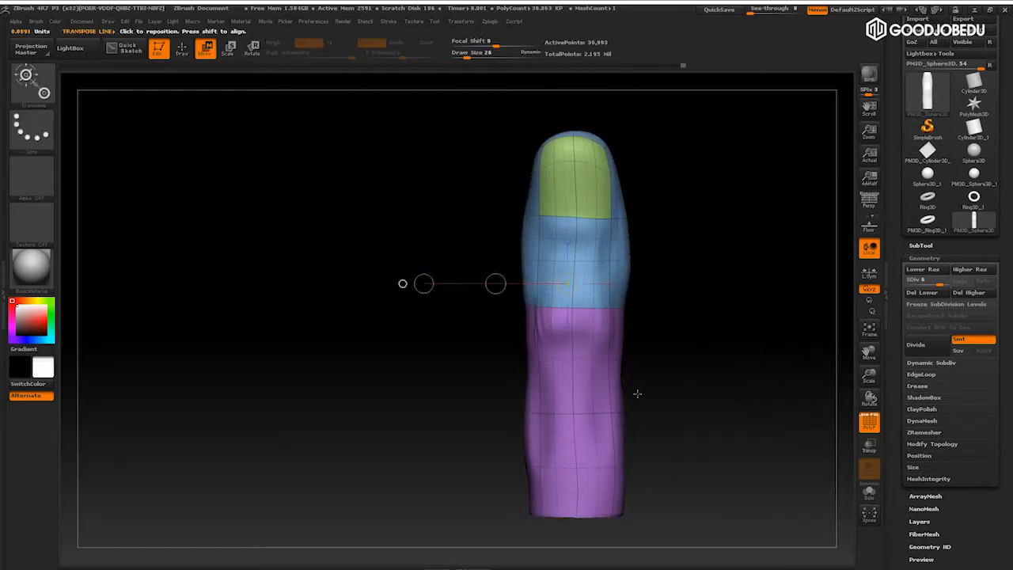
pyautogui.keyDown('ctrl'); pyautogui.moveTo(621, 398); pyautogui.dragTo(705, 395); pyautogui.keyUp('ctrl')
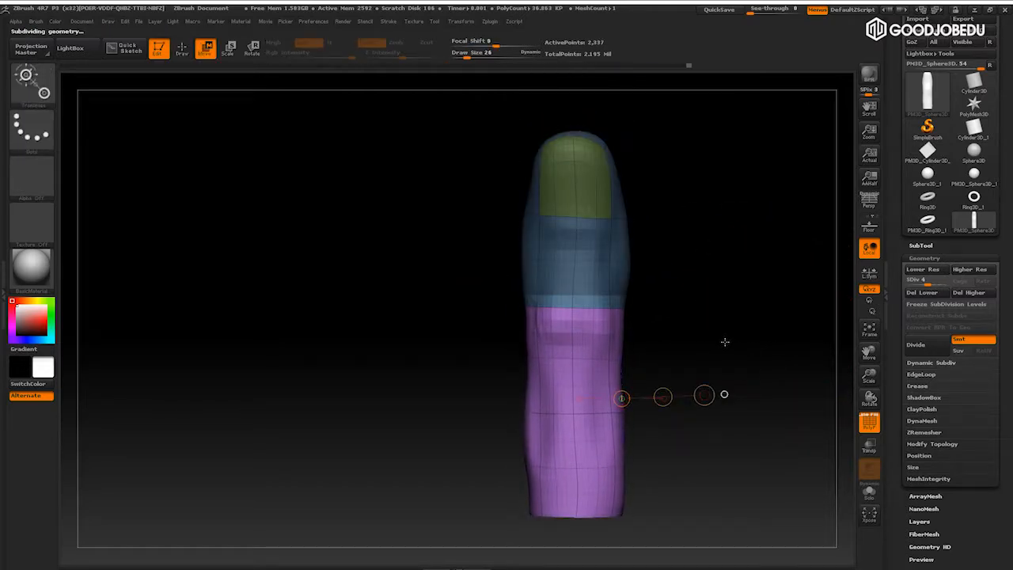
pyautogui.press('q')
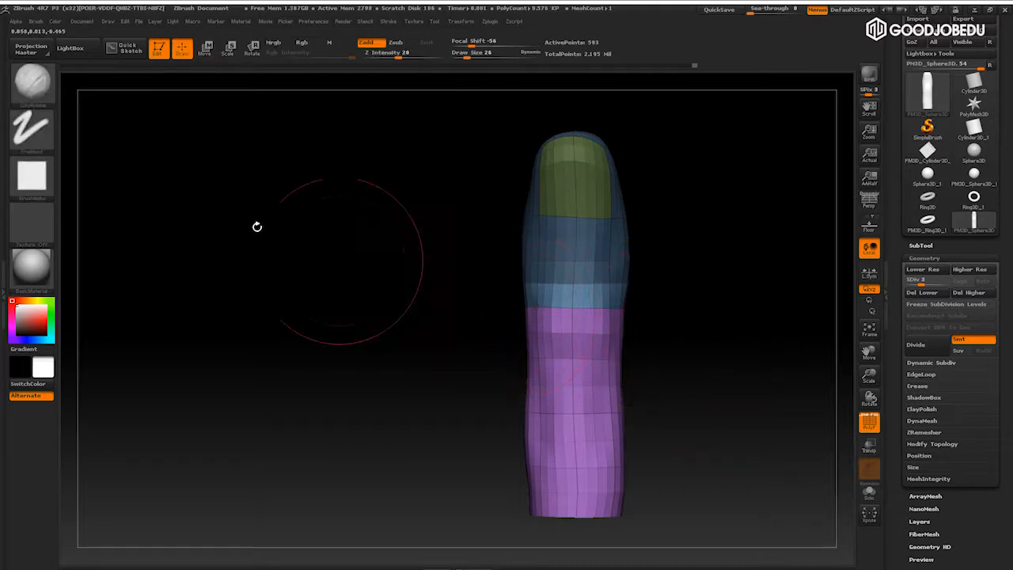
# Reshape the unmasked purple segment around the joint with the Move brush
pyautogui.click(31, 80)
pyautogui.click(230, 91)
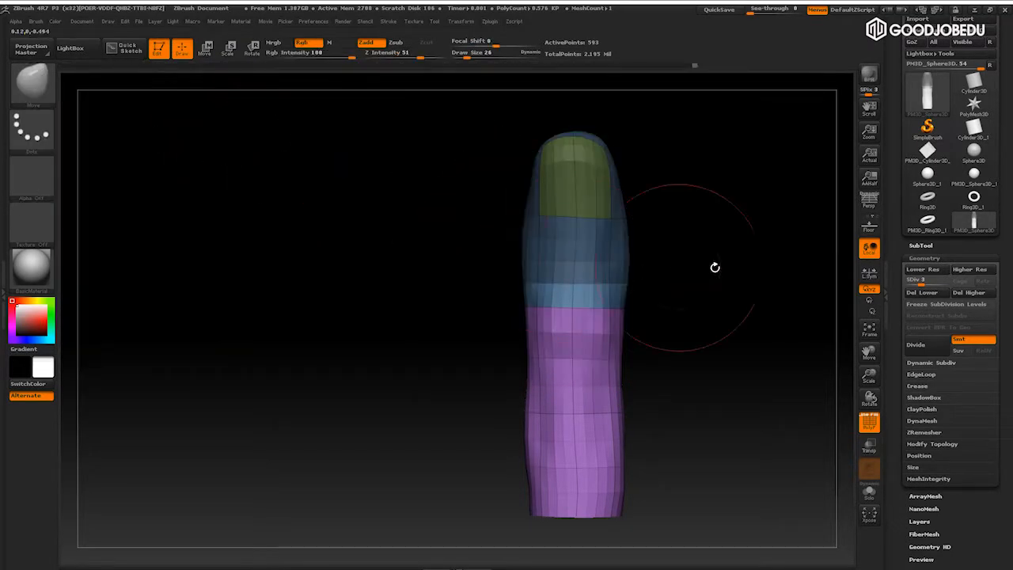
pyautogui.moveTo(715, 267); pyautogui.dragTo(657, 269)
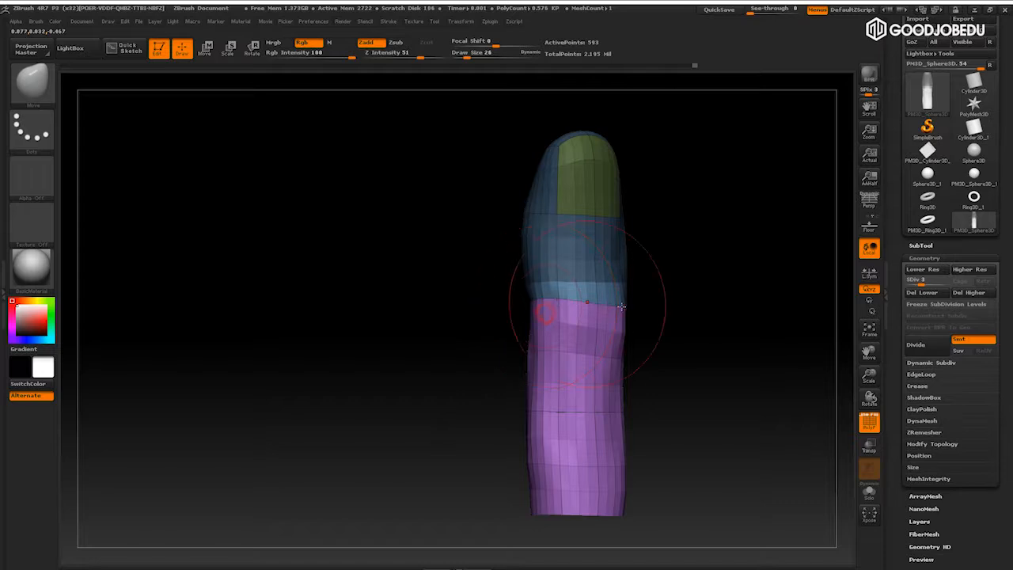
pyautogui.moveTo(616, 315)
pyautogui.mouseDown()
pyautogui.moveTo(735, 285)
pyautogui.moveTo(649, 332)
pyautogui.mouseUp()
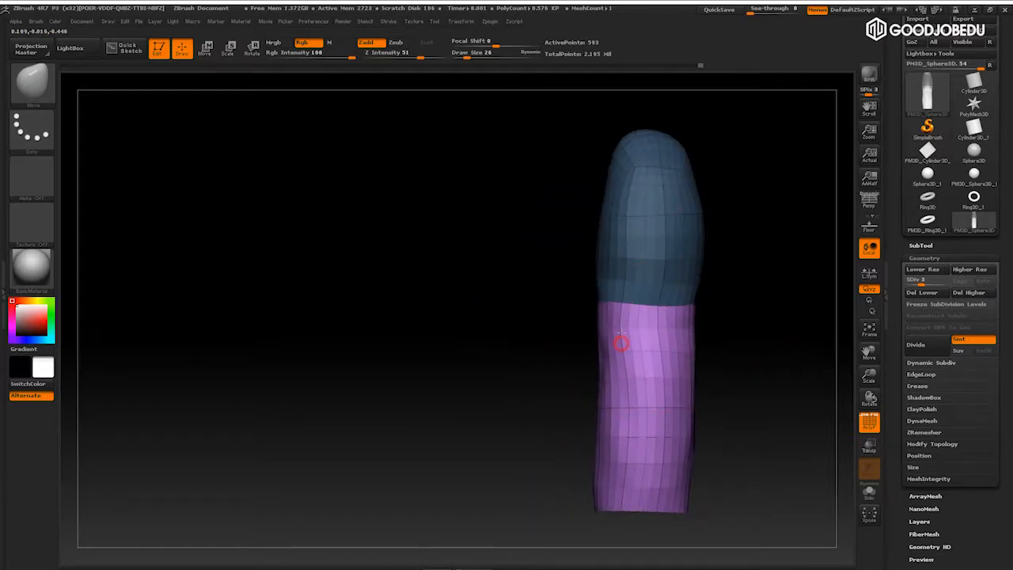
pyautogui.moveTo(739, 335)
pyautogui.mouseDown()
pyautogui.moveTo(742, 278)
pyautogui.moveTo(805, 308)
pyautogui.moveTo(832, 296)
pyautogui.moveTo(753, 331)
pyautogui.mouseUp()
# Return the finger to subdivision level 6 and mask everything except the green nail polygroup
pyautogui.press('d')
pyautogui.press('d')
pyautogui.press('d')
pyautogui.keyDown('alt'); pyautogui.moveTo(789, 277); pyautogui.dragTo(768, 333); pyautogui.keyUp('alt')
pyautogui.press('w')
pyautogui.keyDown('ctrl'); pyautogui.click(575, 291); pyautogui.keyUp('ctrl')
pyautogui.moveTo(701, 290); pyautogui.dragTo(744, 292)
pyautogui.moveTo(782, 375); pyautogui.dragTo(765, 360)
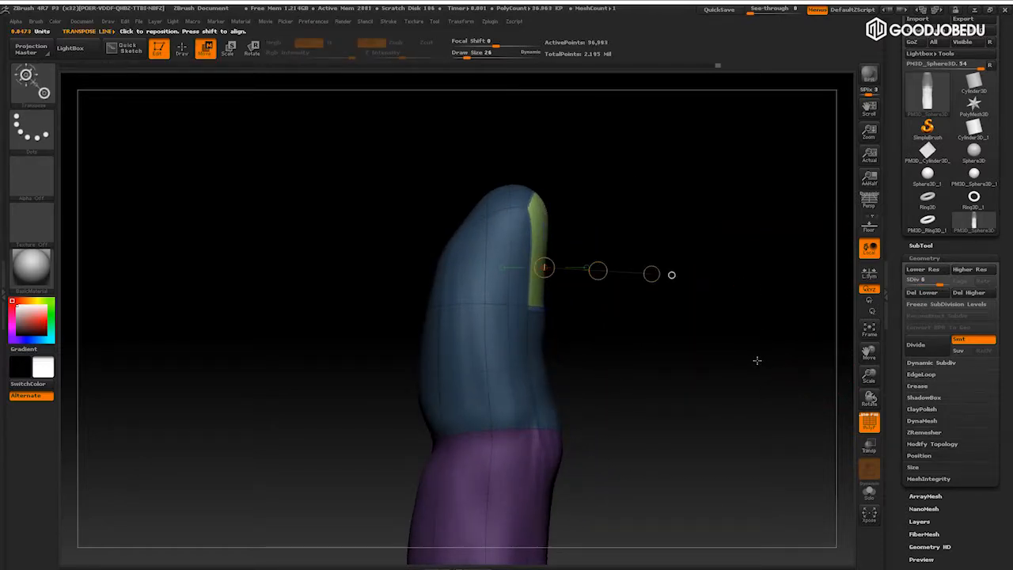
# Rotate the nail outward from its base with the Transpose line and shift it slightly into position
pyautogui.press('r')
pyautogui.moveTo(531, 301)
pyautogui.mouseDown()
pyautogui.moveTo(695, 296)
pyautogui.moveTo(673, 318)
pyautogui.mouseUp()
pyautogui.press('w')
pyautogui.moveTo(604, 299); pyautogui.dragTo(603, 309)
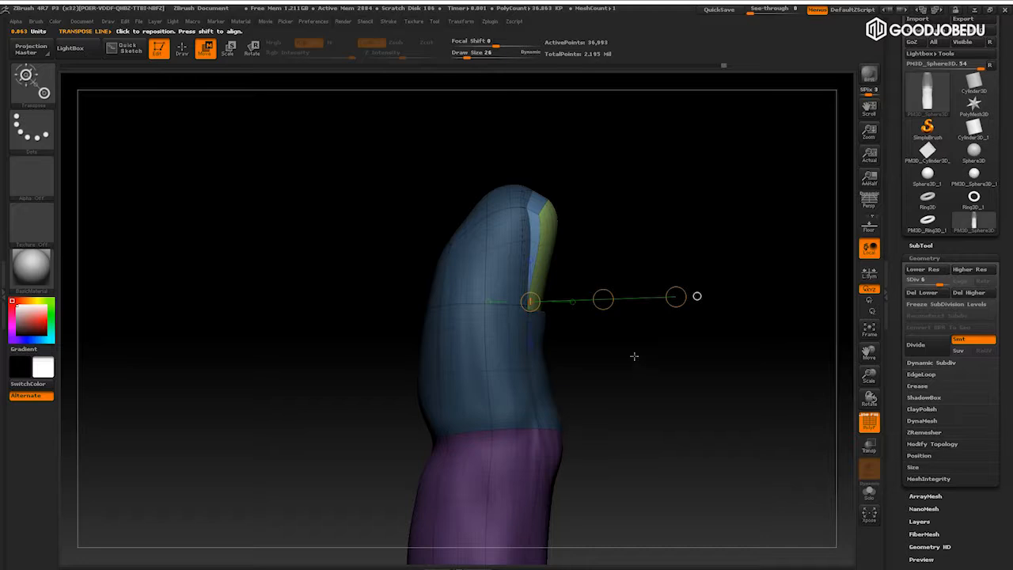
pyautogui.moveTo(539, 294); pyautogui.dragTo(541, 443)
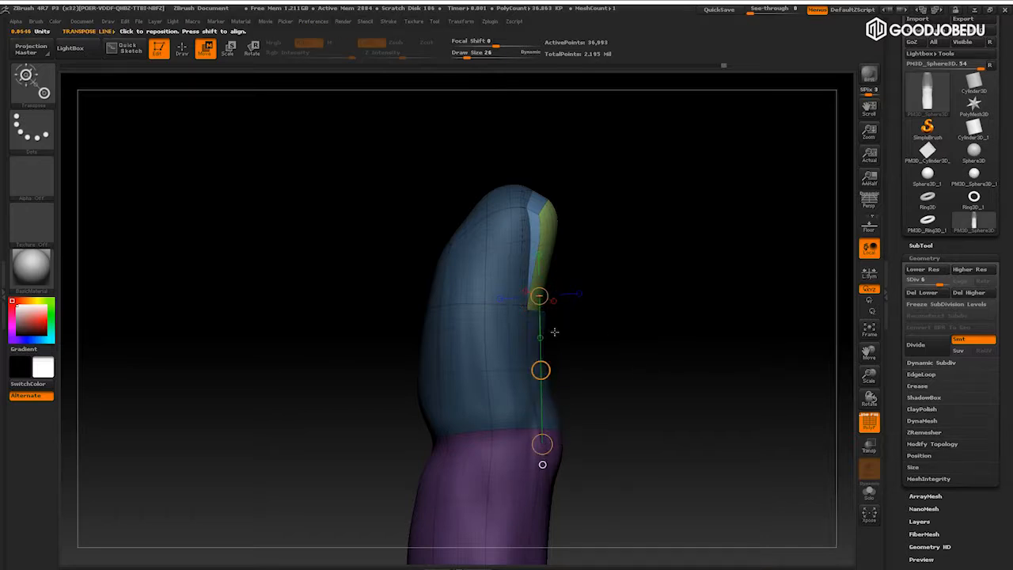
pyautogui.moveTo(534, 286)
pyautogui.mouseDown()
pyautogui.moveTo(566, 109)
pyautogui.moveTo(691, 224)
pyautogui.moveTo(685, 216)
pyautogui.moveTo(775, 264)
pyautogui.moveTo(761, 271)
pyautogui.mouseUp()
# Adjust the nail's base corners and tip outline with the Move brush, reducing the draw size to 9
pyautogui.press('q')
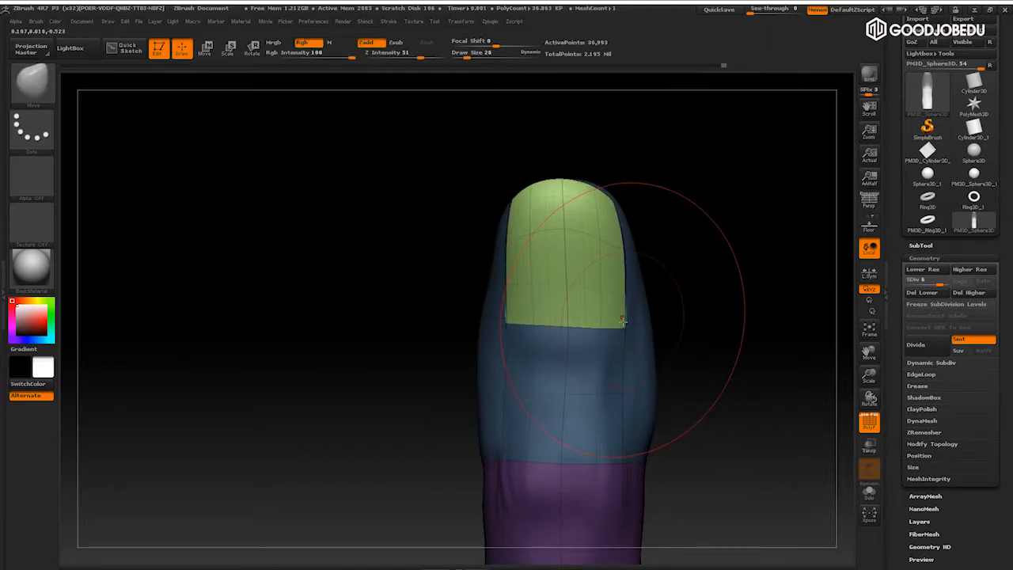
pyautogui.moveTo(513, 326); pyautogui.dragTo(516, 327)
pyautogui.moveTo(715, 239)
pyautogui.mouseDown()
pyautogui.moveTo(739, 246)
pyautogui.moveTo(724, 283)
pyautogui.moveTo(676, 280)
pyautogui.moveTo(714, 242)
pyautogui.moveTo(696, 265)
pyautogui.mouseUp()
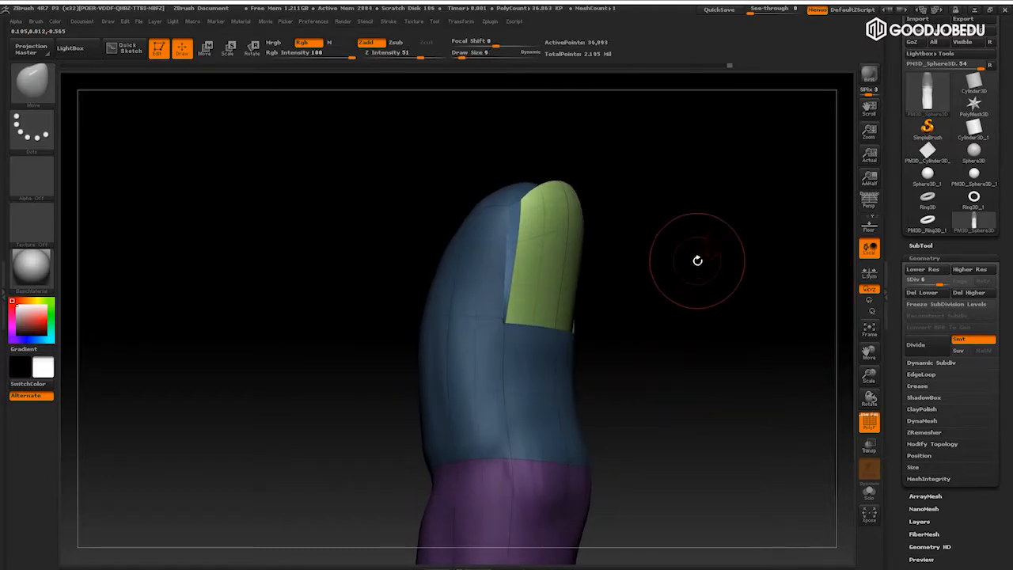
pyautogui.moveTo(533, 225); pyautogui.dragTo(547, 217)
pyautogui.moveTo(710, 190); pyautogui.dragTo(633, 208)
pyautogui.moveTo(552, 230); pyautogui.dragTo(552, 213)
# Invert the mask to protect the nail, then shape and smooth the blue skin around its base and sides
pyautogui.moveTo(705, 186)
pyautogui.mouseDown()
pyautogui.moveTo(723, 181)
pyautogui.moveTo(747, 256)
pyautogui.moveTo(764, 230)
pyautogui.mouseUp()
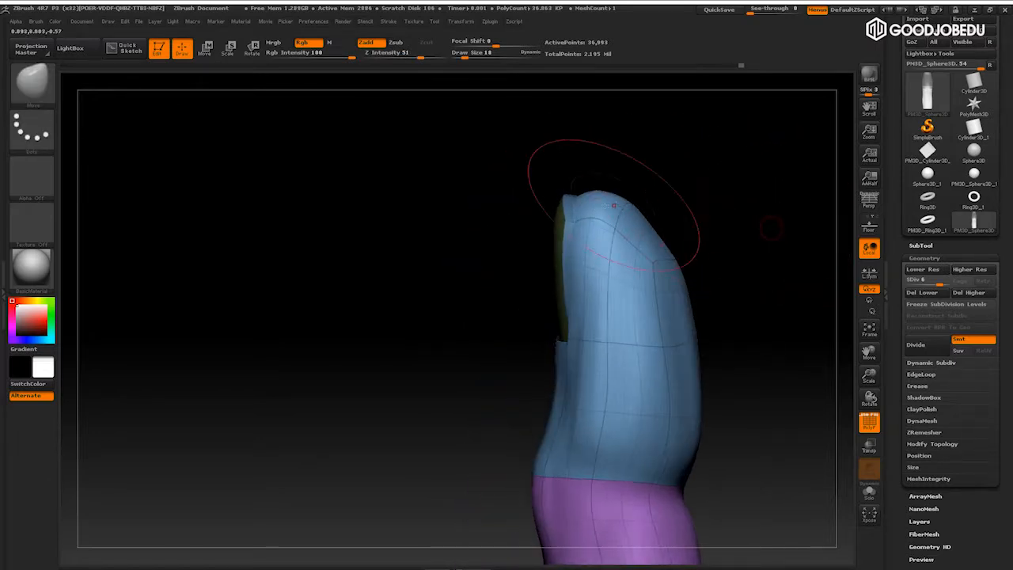
pyautogui.moveTo(689, 209); pyautogui.dragTo(784, 198)
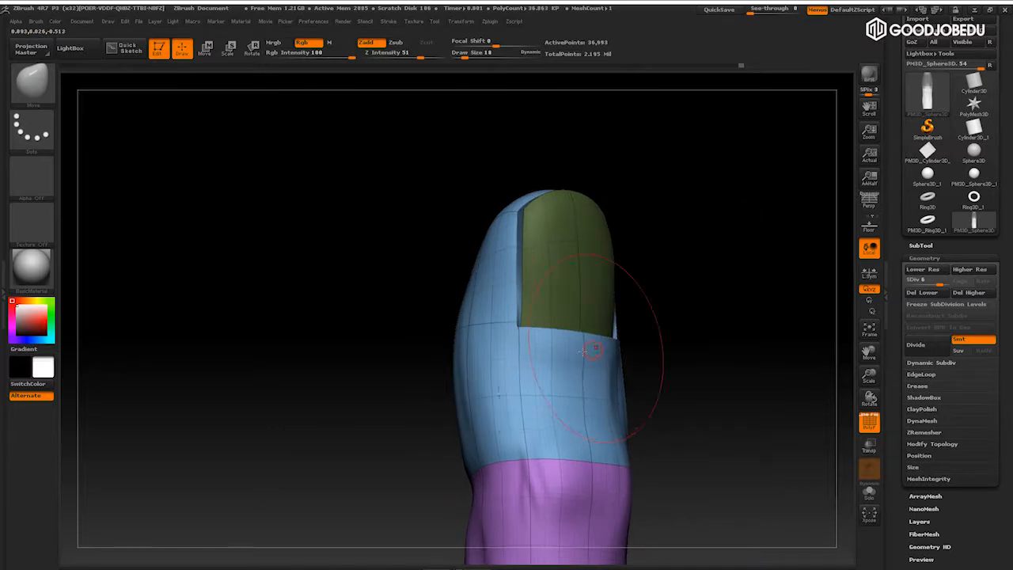
pyautogui.moveTo(701, 282)
pyautogui.mouseDown()
pyautogui.moveTo(782, 277)
pyautogui.moveTo(680, 277)
pyautogui.mouseUp()
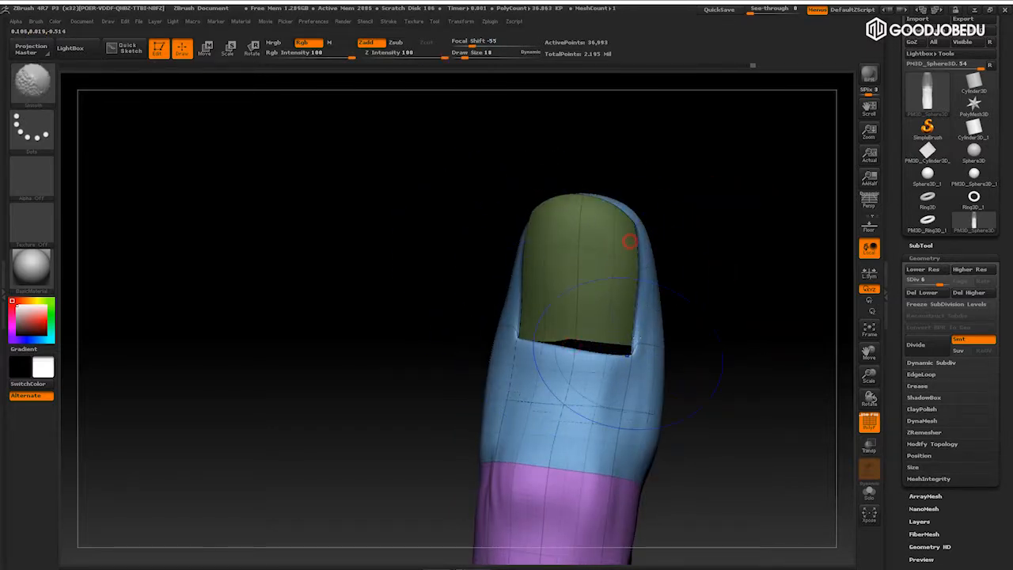
pyautogui.moveTo(673, 238)
pyautogui.mouseDown()
pyautogui.moveTo(749, 219)
pyautogui.moveTo(784, 340)
pyautogui.moveTo(645, 337)
pyautogui.moveTo(689, 269)
pyautogui.moveTo(717, 262)
pyautogui.moveTo(699, 232)
pyautogui.moveTo(695, 300)
pyautogui.moveTo(705, 327)
pyautogui.moveTo(697, 316)
pyautogui.mouseUp()
# Reduce the draw size to 7 and mask everything except the blue tip segment
pyautogui.press('[')
pyautogui.press('[')
pyautogui.press('[')
pyautogui.press('w')
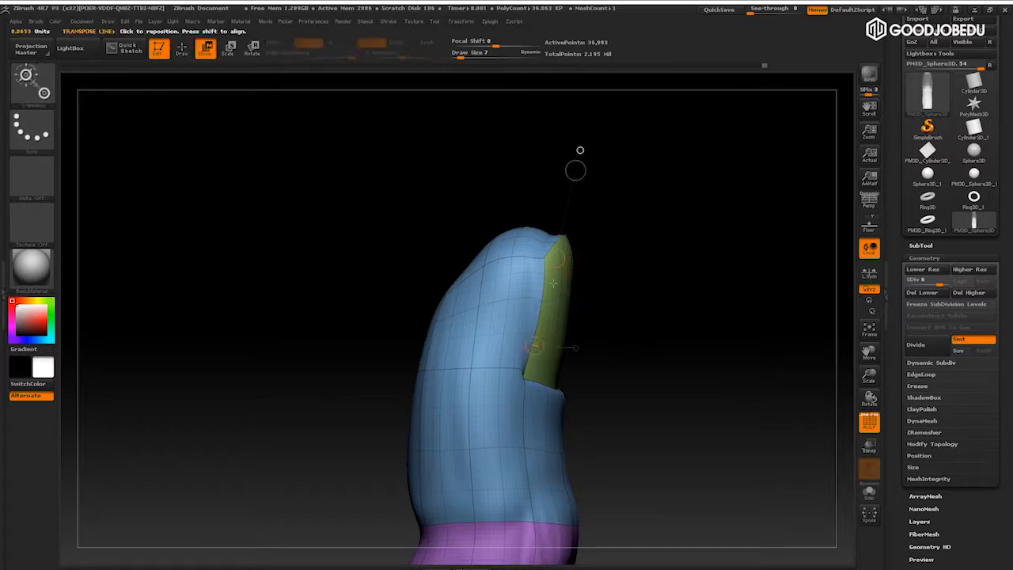
pyautogui.keyDown('ctrl'); pyautogui.click(513, 291); pyautogui.keyUp('ctrl')
# Smooth the fingertip skin around the nail's free edge, then clear the mask and blend the nail's surface
pyautogui.press('q')
pyautogui.moveTo(690, 264); pyautogui.dragTo(686, 255)
pyautogui.moveTo(653, 222)
pyautogui.mouseDown()
pyautogui.moveTo(629, 242)
pyautogui.moveTo(567, 221)
pyautogui.moveTo(612, 211)
pyautogui.moveTo(572, 231)
pyautogui.mouseUp()
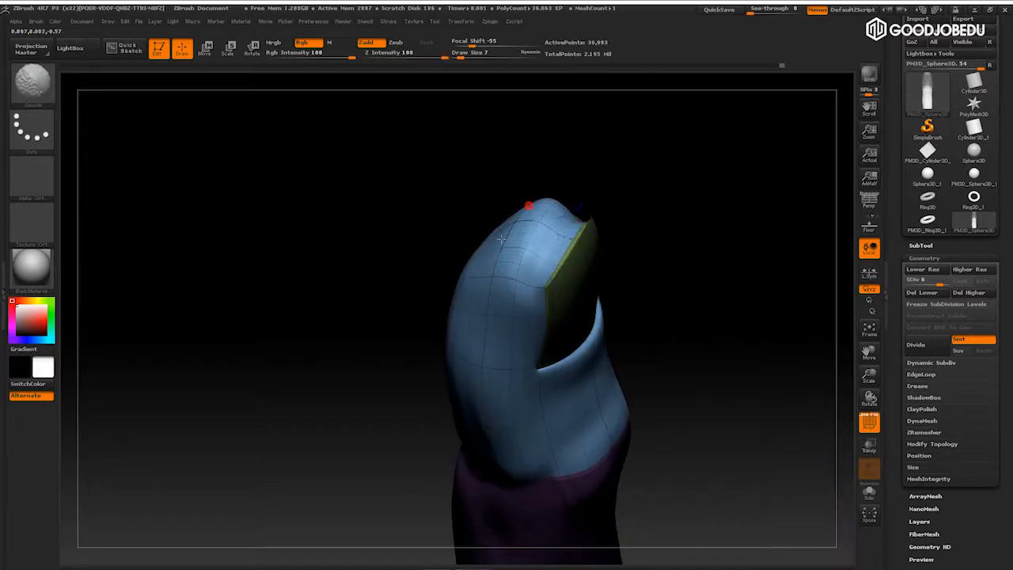
pyautogui.moveTo(713, 227); pyautogui.dragTo(537, 244)
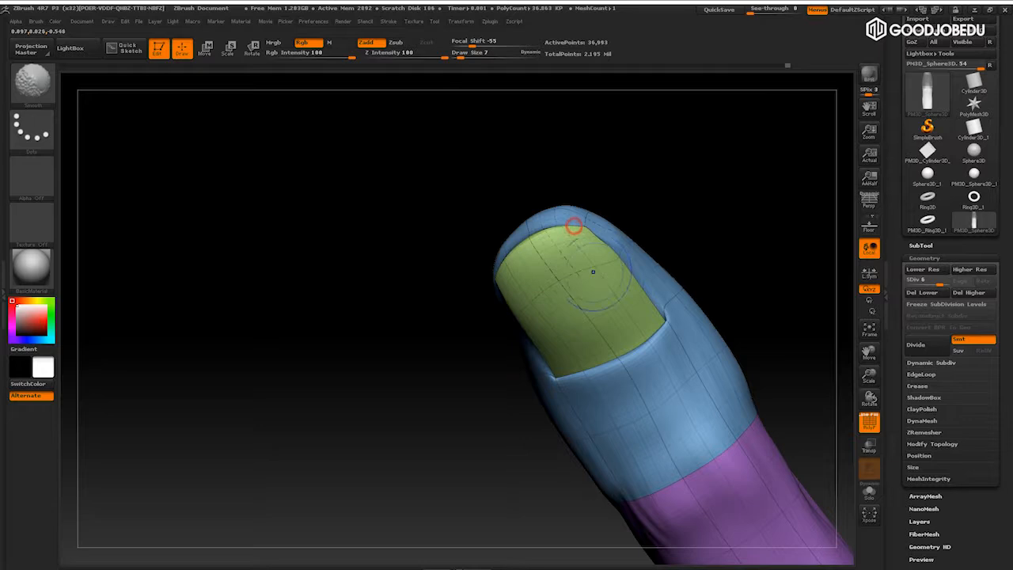
pyautogui.moveTo(753, 262); pyautogui.dragTo(779, 246)
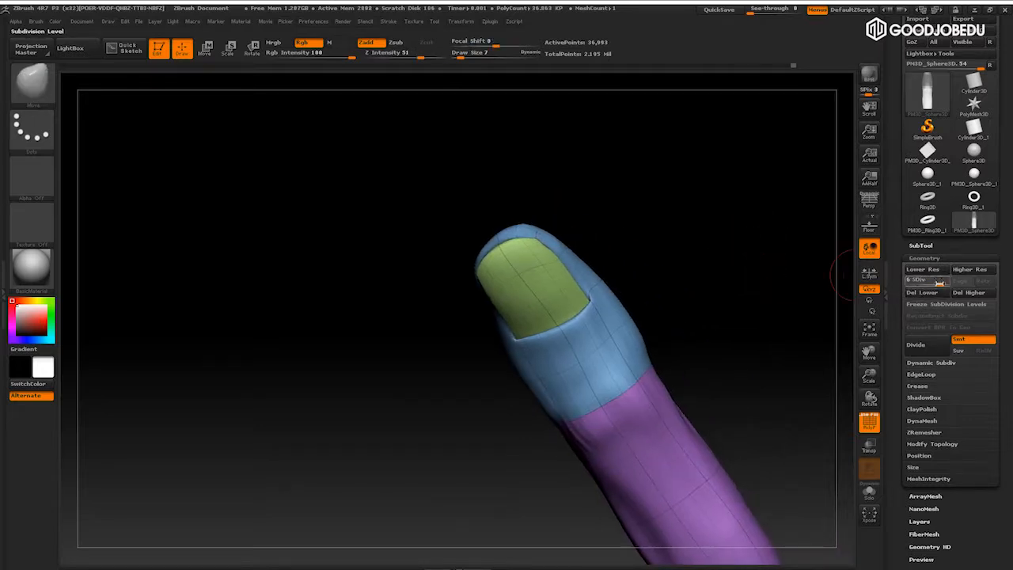
# Turn off the polyframe display and lightly smooth the fingertip surface
pyautogui.moveTo(771, 320)
pyautogui.mouseDown()
pyautogui.moveTo(776, 301)
pyautogui.moveTo(765, 310)
pyautogui.moveTo(868, 397)
pyautogui.mouseUp()
pyautogui.click(868, 425)
pyautogui.moveTo(752, 323)
pyautogui.keyDown('alt'); pyautogui.mouseDown()
pyautogui.moveTo(765, 349)
pyautogui.moveTo(789, 357)
pyautogui.moveTo(778, 335)
pyautogui.moveTo(737, 318)
pyautogui.moveTo(746, 346)
pyautogui.moveTo(805, 312)
pyautogui.moveTo(754, 334)
pyautogui.moveTo(724, 331)
pyautogui.moveTo(696, 303)
pyautogui.mouseUp(); pyautogui.keyUp('alt')
pyautogui.keyDown('shift'); pyautogui.moveTo(486, 301); pyautogui.dragTo(494, 336); pyautogui.keyUp('shift')
pyautogui.moveTo(724, 272); pyautogui.dragTo(696, 279)
pyautogui.keyDown('shift'); pyautogui.moveTo(619, 317); pyautogui.dragTo(601, 310); pyautogui.keyUp('shift')
pyautogui.moveTo(773, 266)
pyautogui.mouseDown()
pyautogui.moveTo(754, 252)
pyautogui.moveTo(781, 274)
pyautogui.moveTo(787, 260)
pyautogui.moveTo(765, 299)
pyautogui.moveTo(755, 297)
pyautogui.mouseUp()
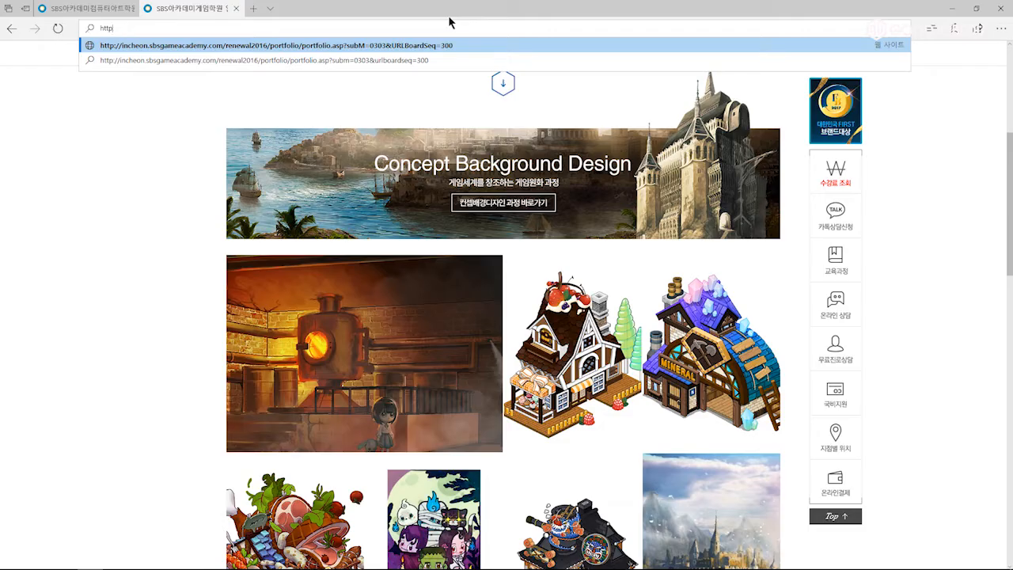
# Switch to the Edge browser and open google.com in the current tab
pyautogui.press('BackSpace')
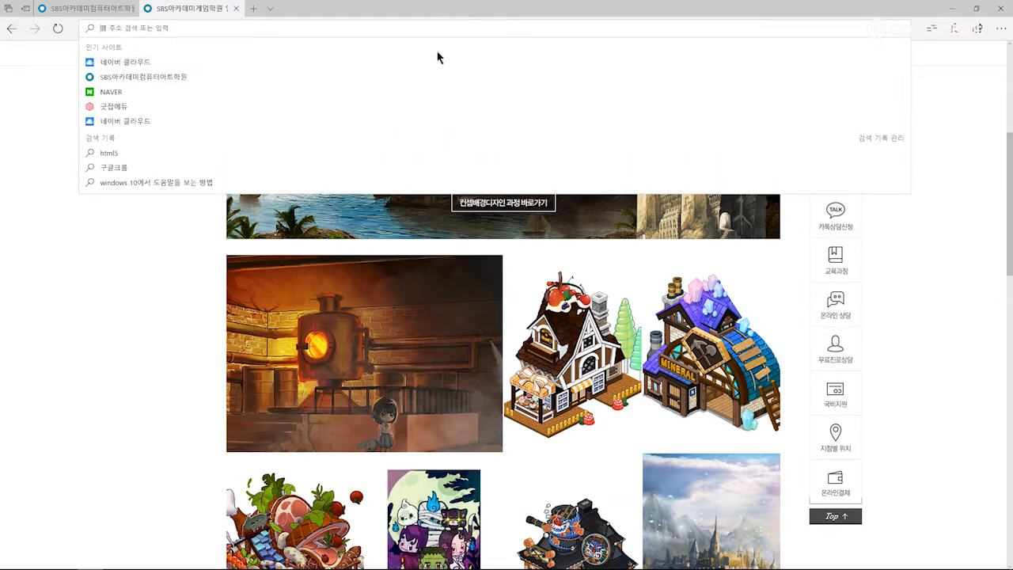
pyautogui.write('goo')
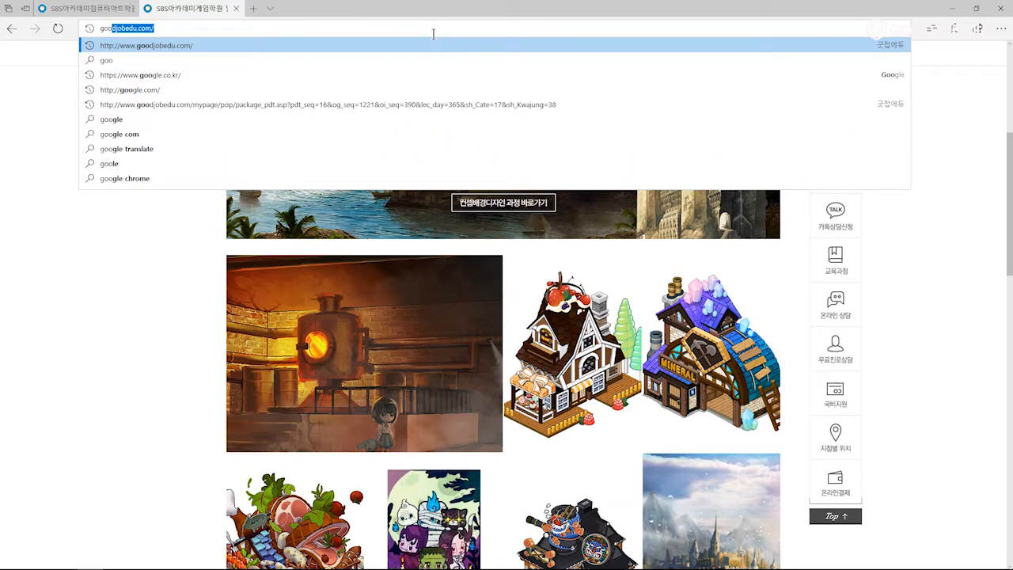
pyautogui.write('gle')
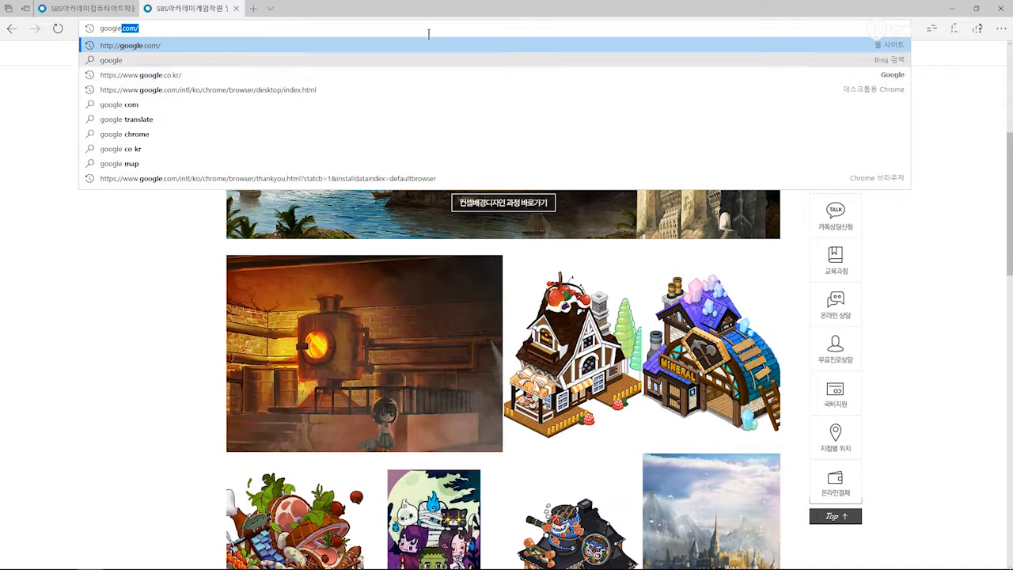
pyautogui.press('Return')
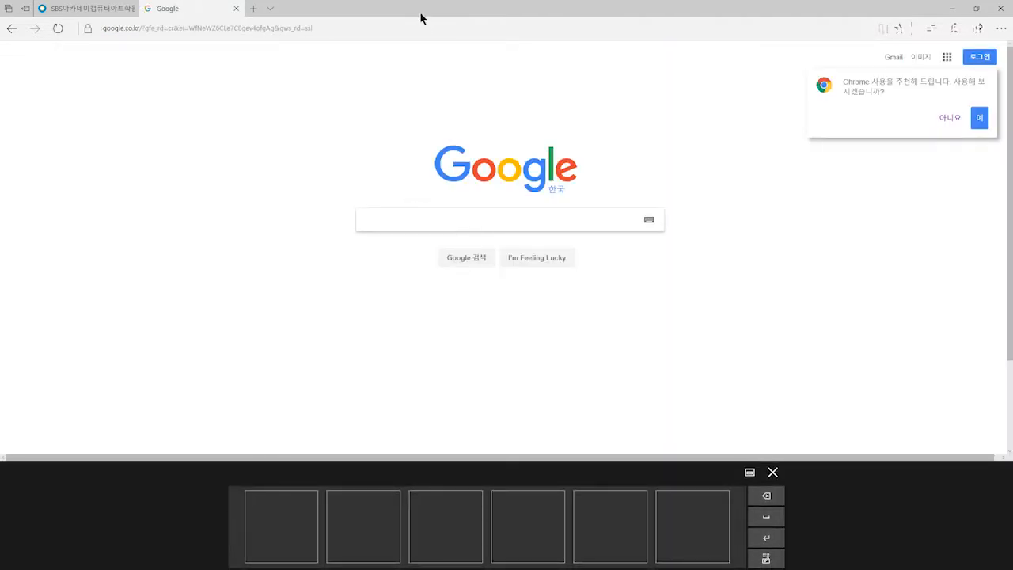
# Search Google for "zbrush hand alpha texture" and show the image results
pyautogui.write('zbrush hand')
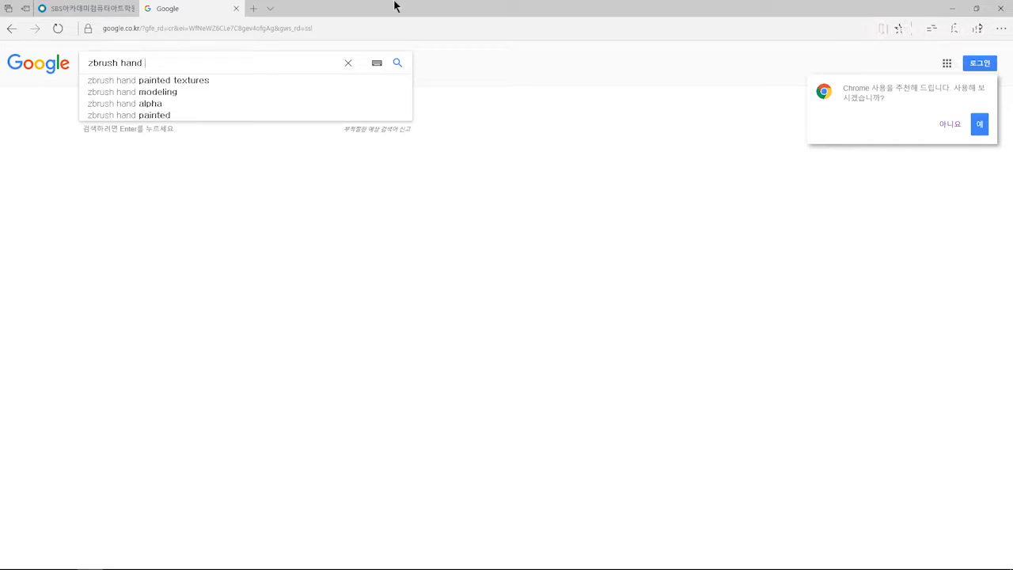
pyautogui.write('alp')
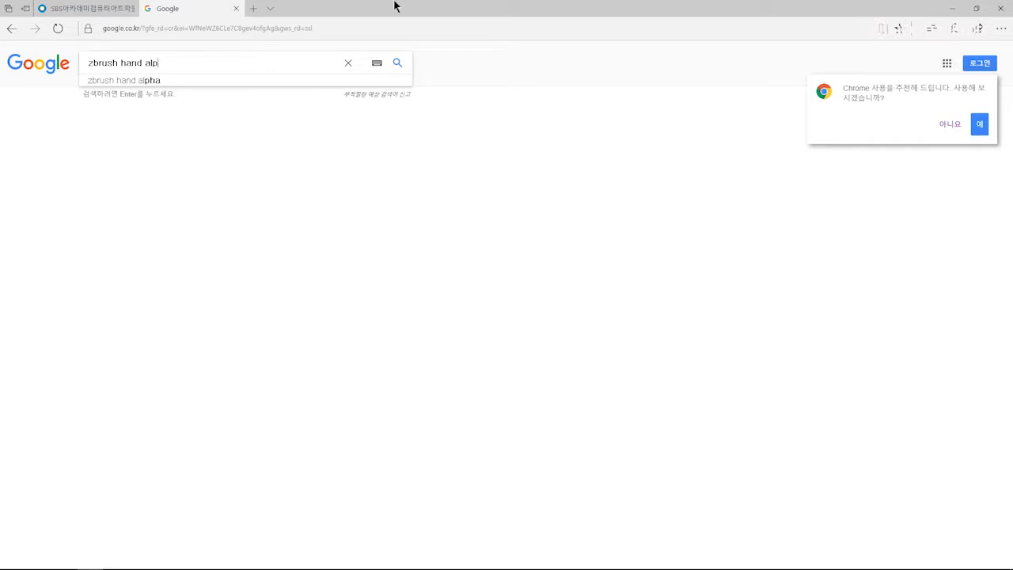
pyautogui.write('ha texture')
pyautogui.press('Return')
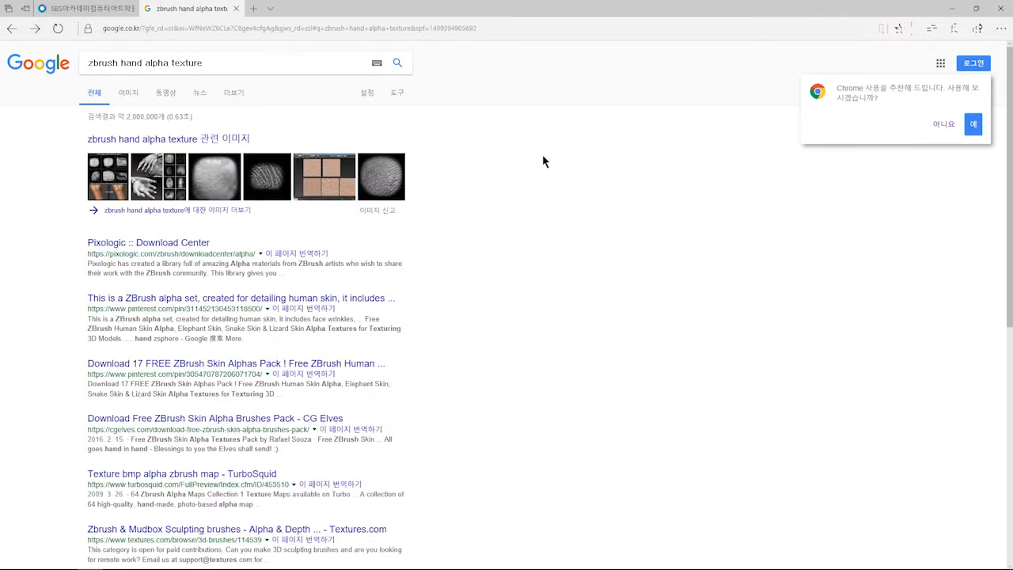
pyautogui.click(543, 158)
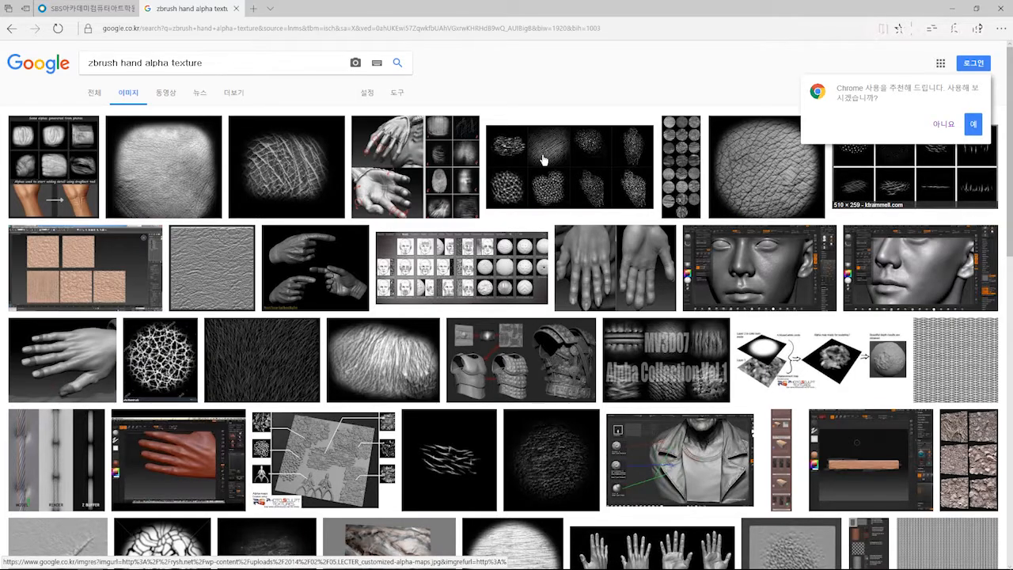
# Look through the image results for skin alphas suited to detailing the hand, returning to the first rows
pyautogui.scroll(-1, 543, 158)
pyautogui.scroll(-1, 543, 159)
pyautogui.scroll(-1, 543, 159)
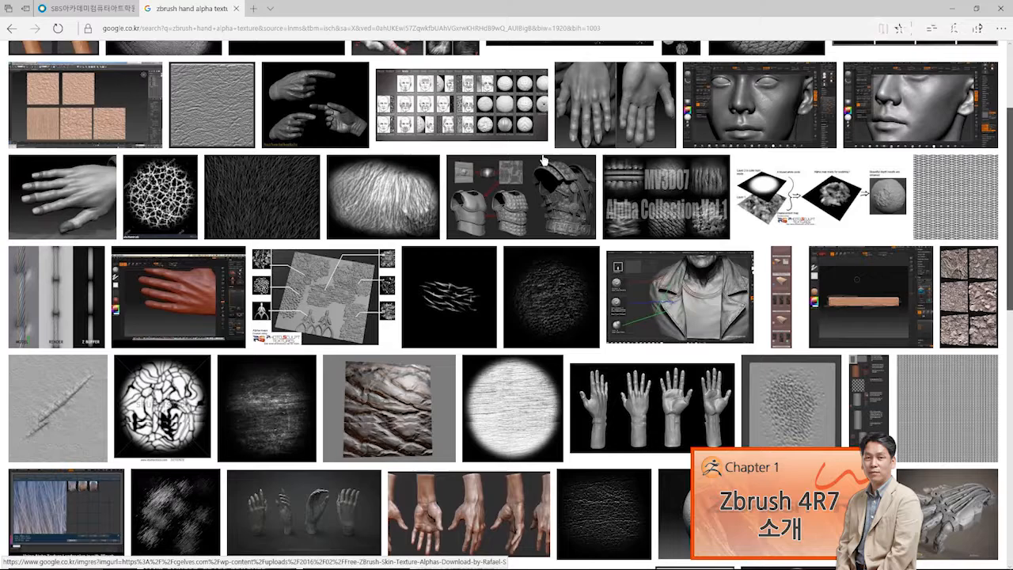
pyautogui.scroll(-5, 543, 160)
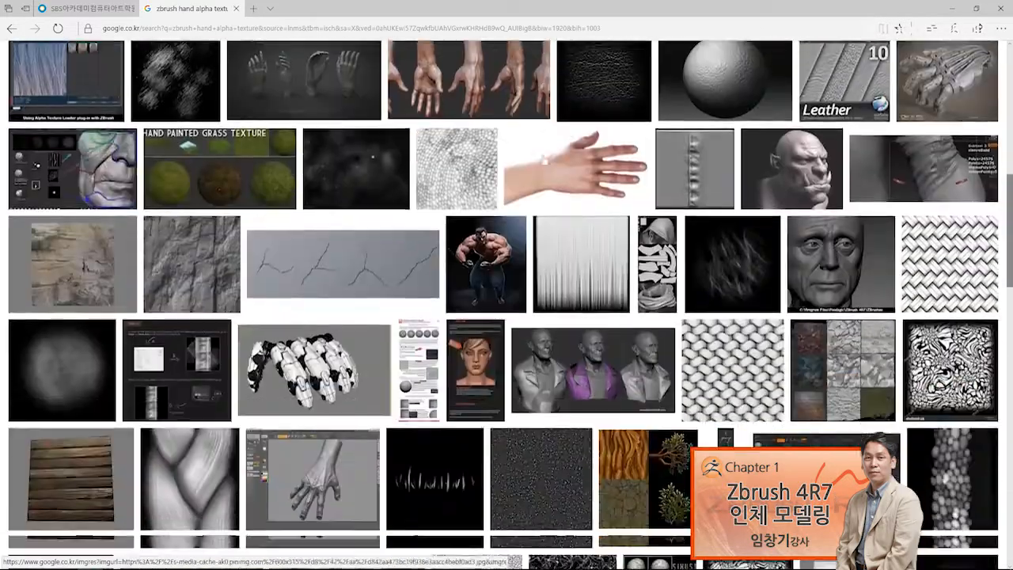
pyautogui.scroll(-1, 542, 157)
pyautogui.scroll(-1, 542, 157)
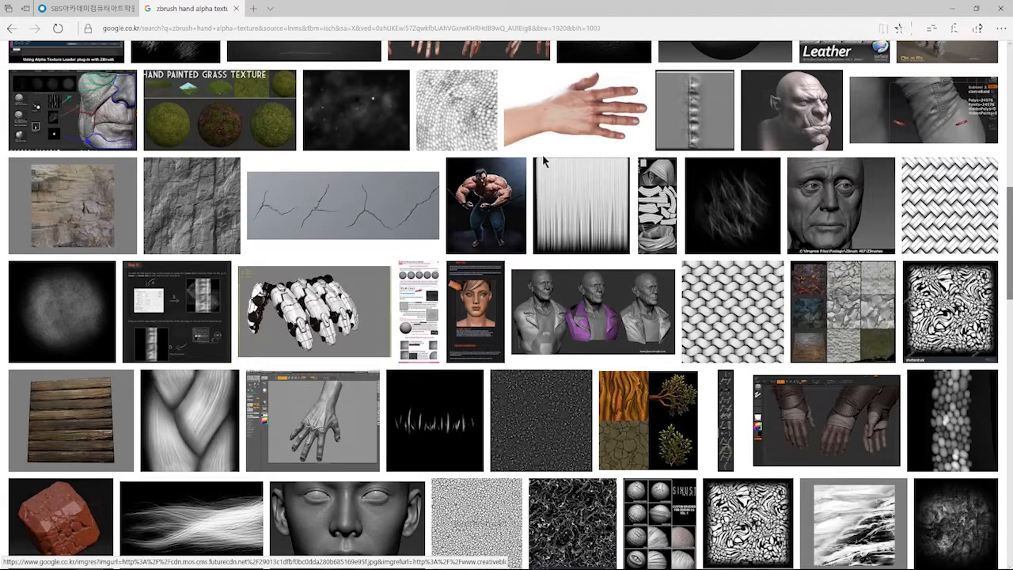
pyautogui.scroll(3, 543, 161)
pyautogui.scroll(4, 543, 160)
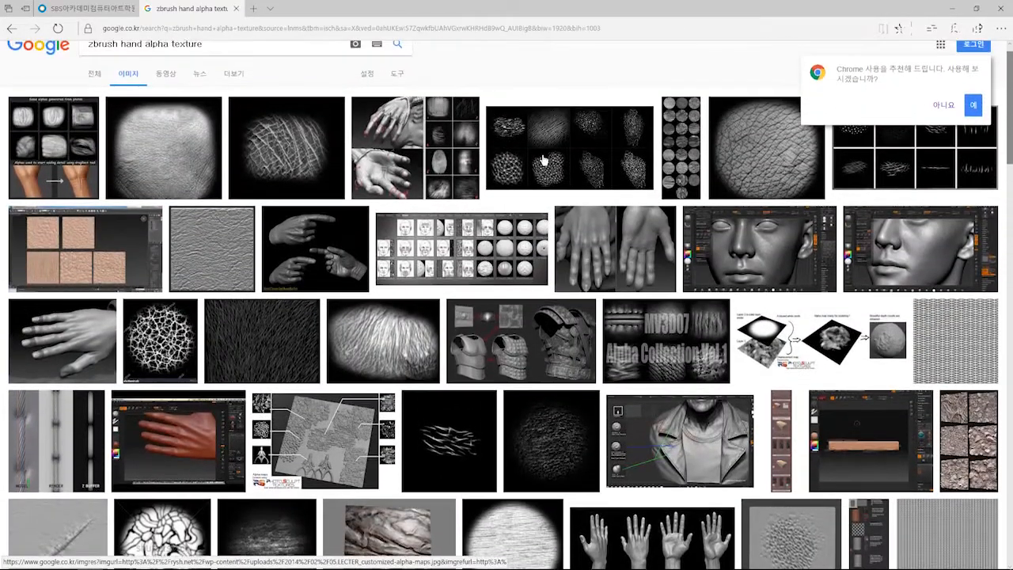
# Preview the customized alpha sheet in the first row and its neighbours, ending on the WaynesElephantSkin.jpg alpha
pyautogui.click(543, 160)
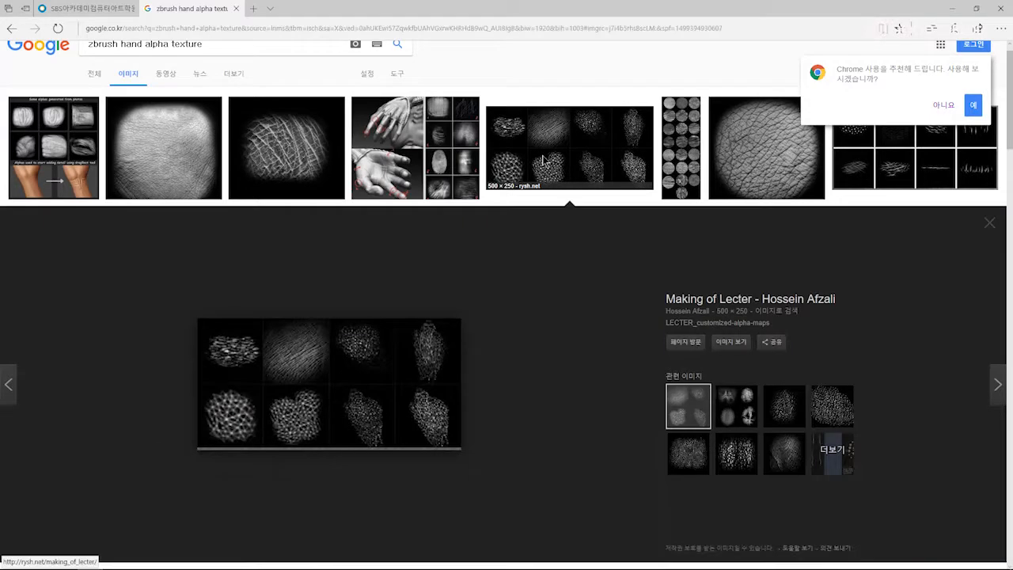
pyautogui.press('Right')
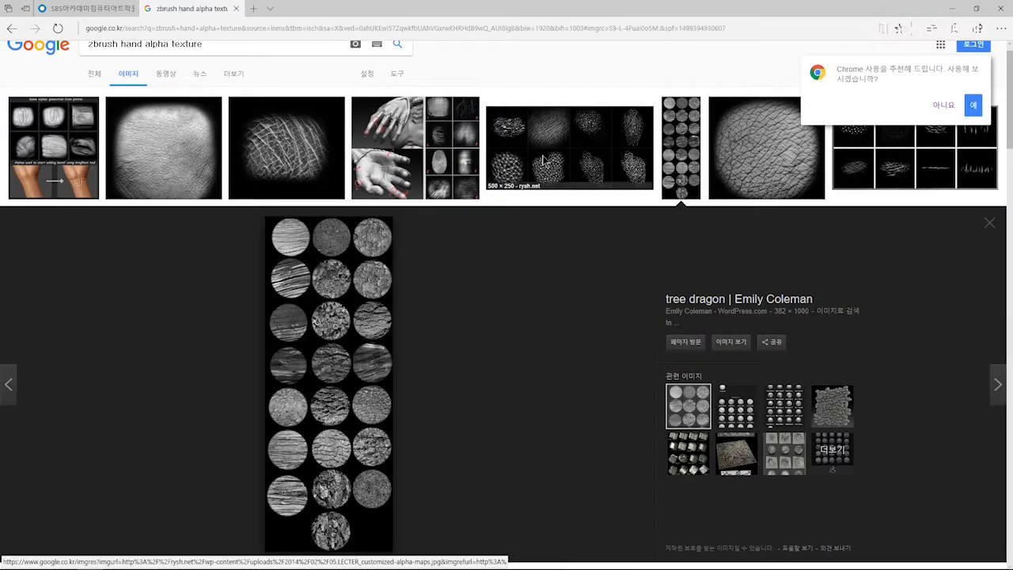
pyautogui.press('Left')
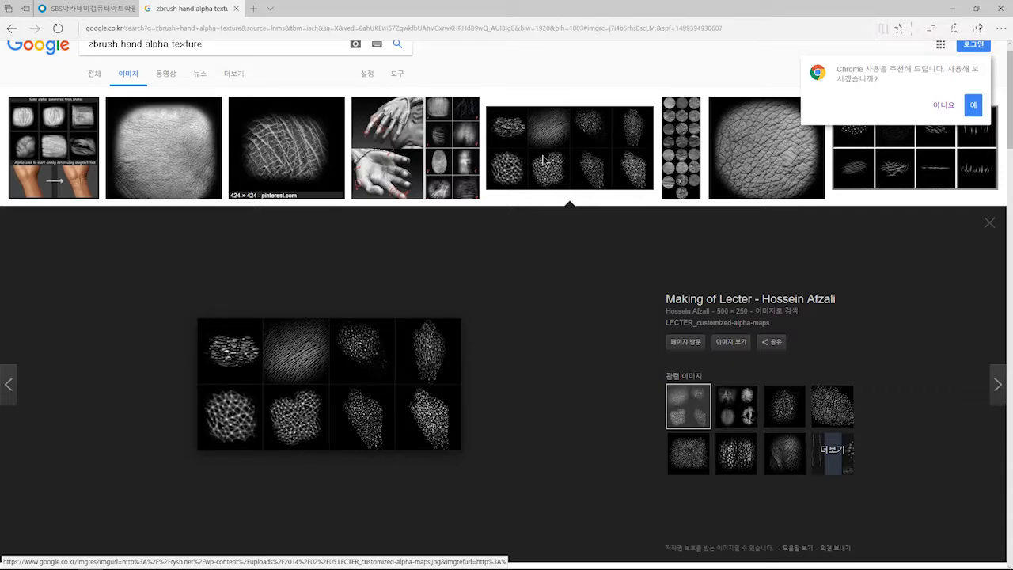
pyautogui.press('Left')
pyautogui.press('Left')
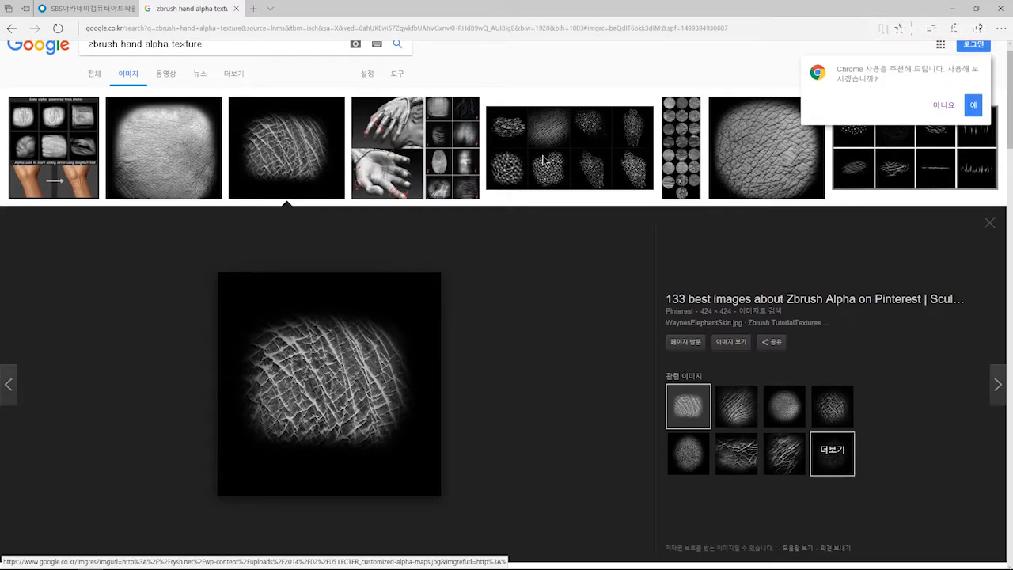
# Browse the images related to the elephant skin alpha and enlarge the WaynesElephantSkin.jpg result
pyautogui.hotkey('alt', 'Left')
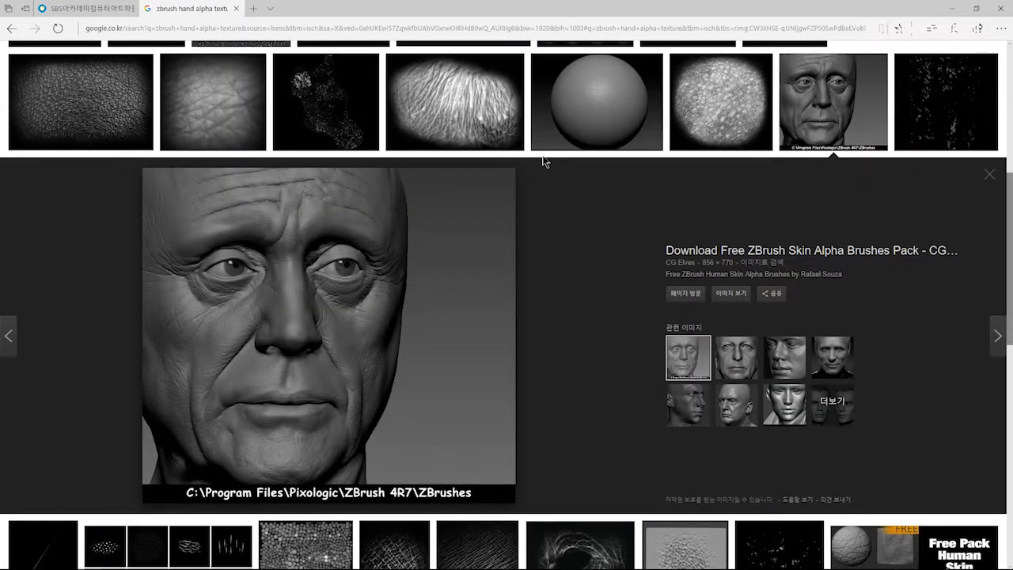
pyautogui.hotkey('alt', 'Left')
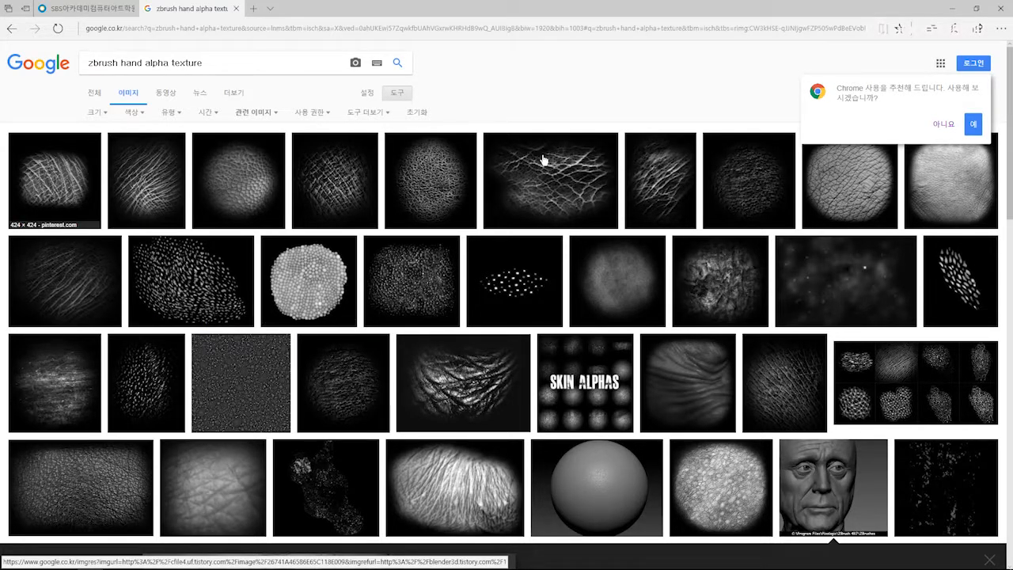
pyautogui.press('Return')
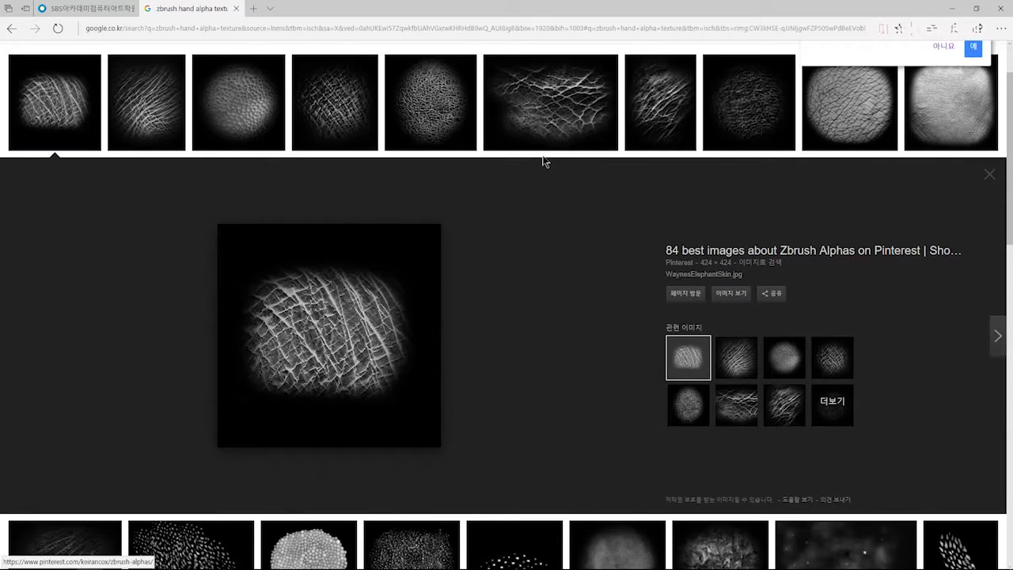
# Start saving the elephant skin alpha image and create a folder named hand on the desktop
pyautogui.rightClick(356, 331)
pyautogui.click(411, 433)
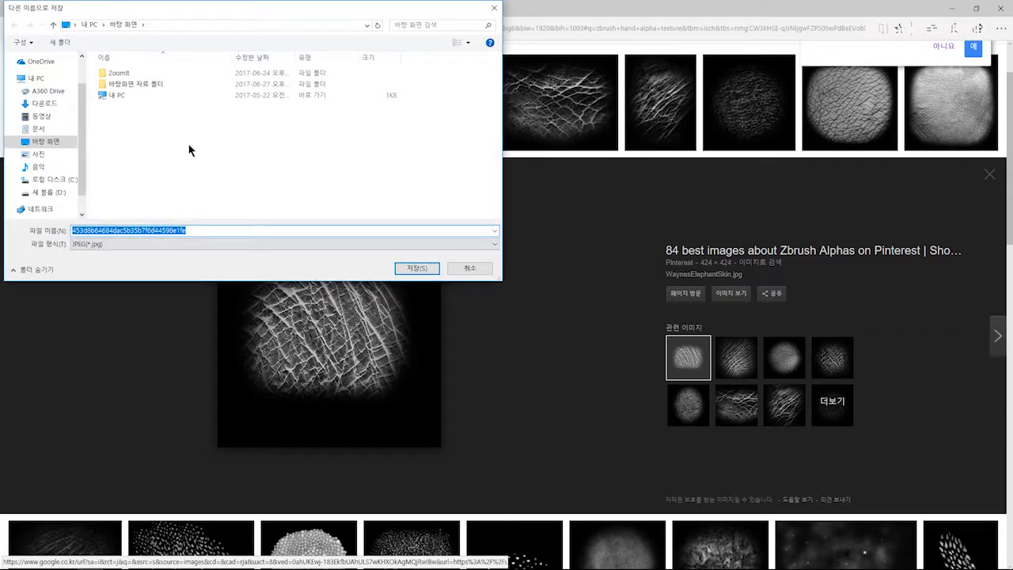
pyautogui.click(42, 141)
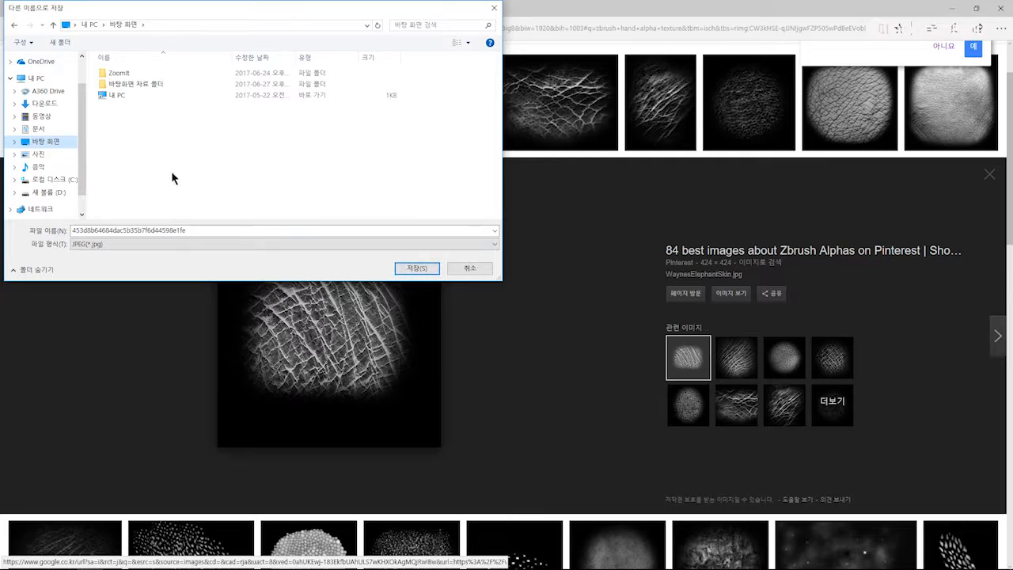
pyautogui.rightClick(169, 147)
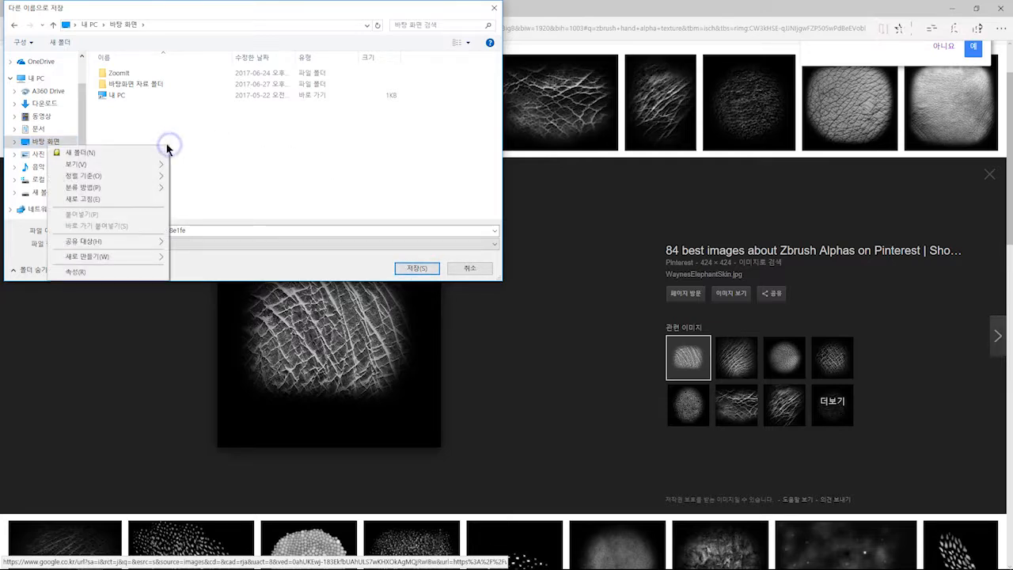
pyautogui.click(133, 154)
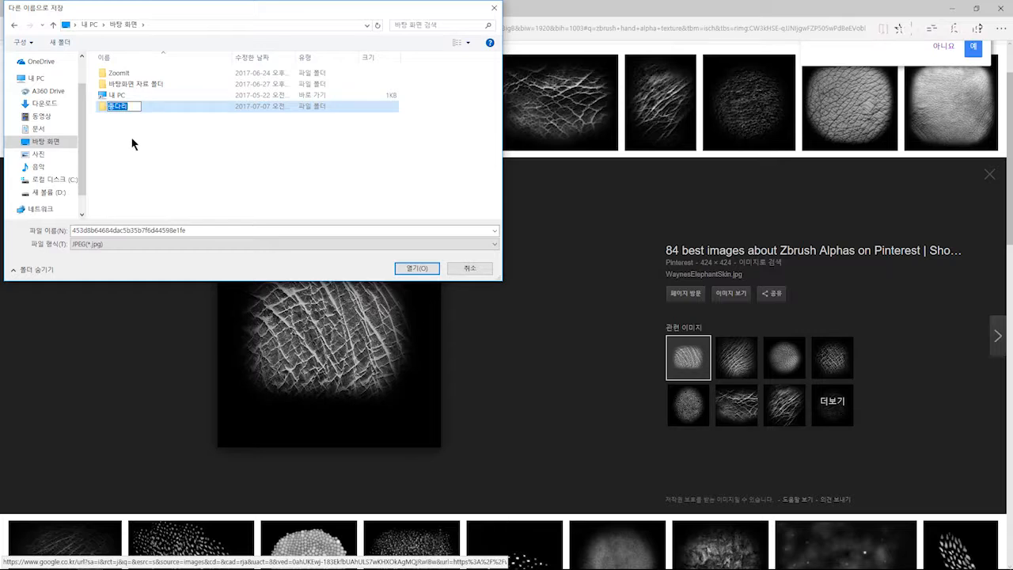
pyautogui.write('hand')
pyautogui.press('Return')
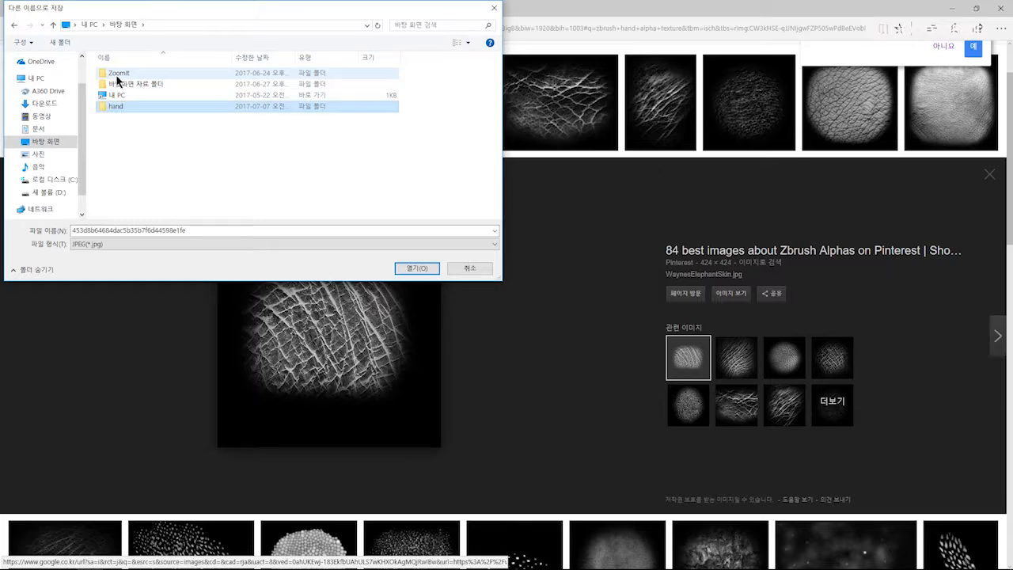
# Open the hand folder, create a subfolder named modeling in it, and enter that subfolder
pyautogui.doubleClick(118, 76)
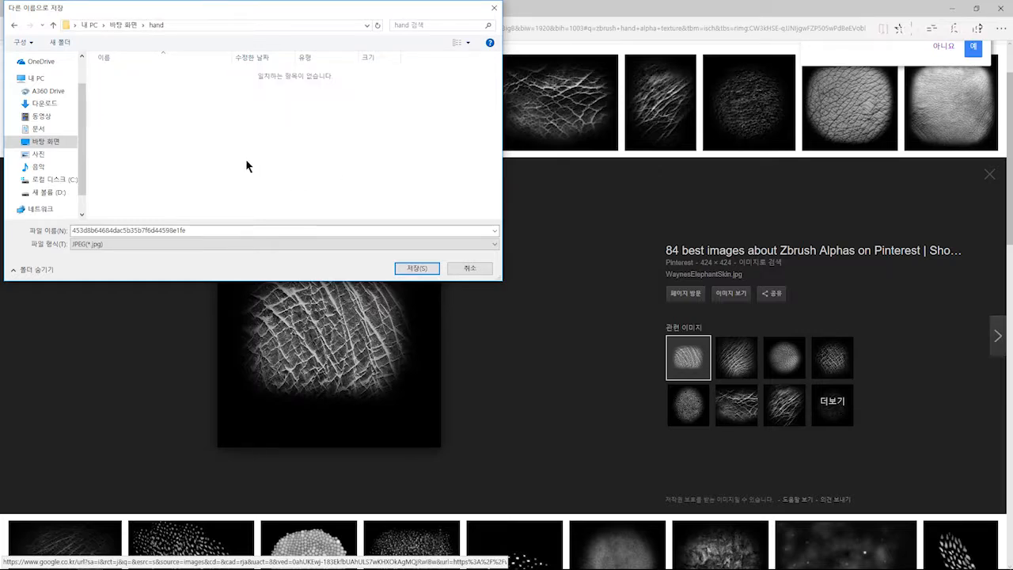
pyautogui.rightClick(198, 114)
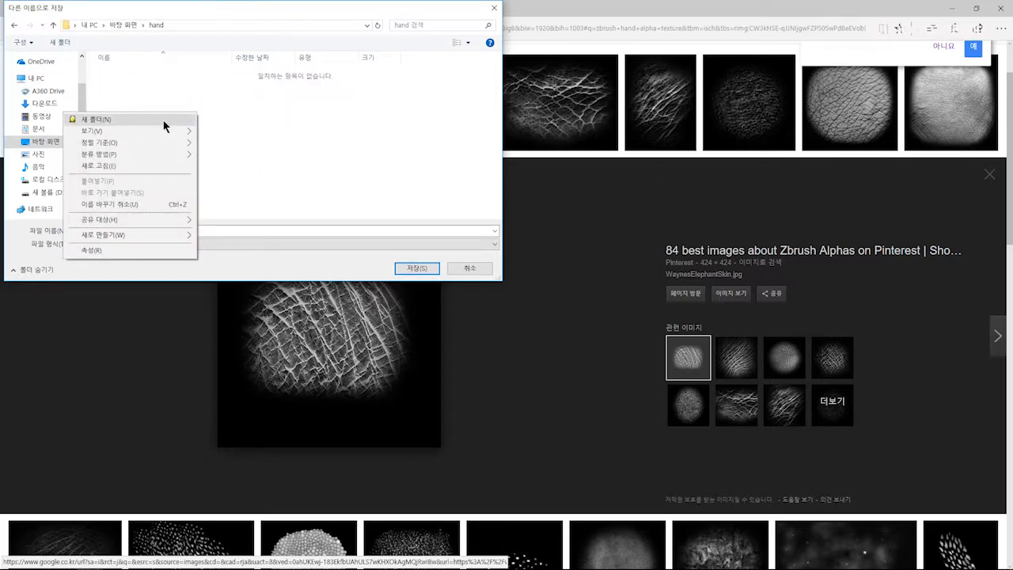
pyautogui.click(164, 120)
pyautogui.write('mo')
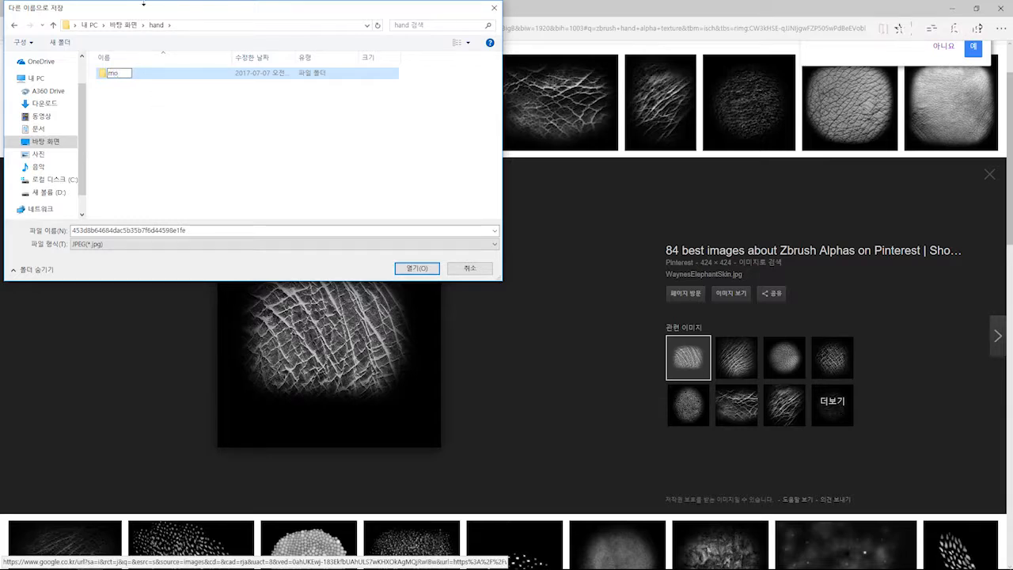
pyautogui.write('deling')
pyautogui.press('Return')
pyautogui.press('Return')
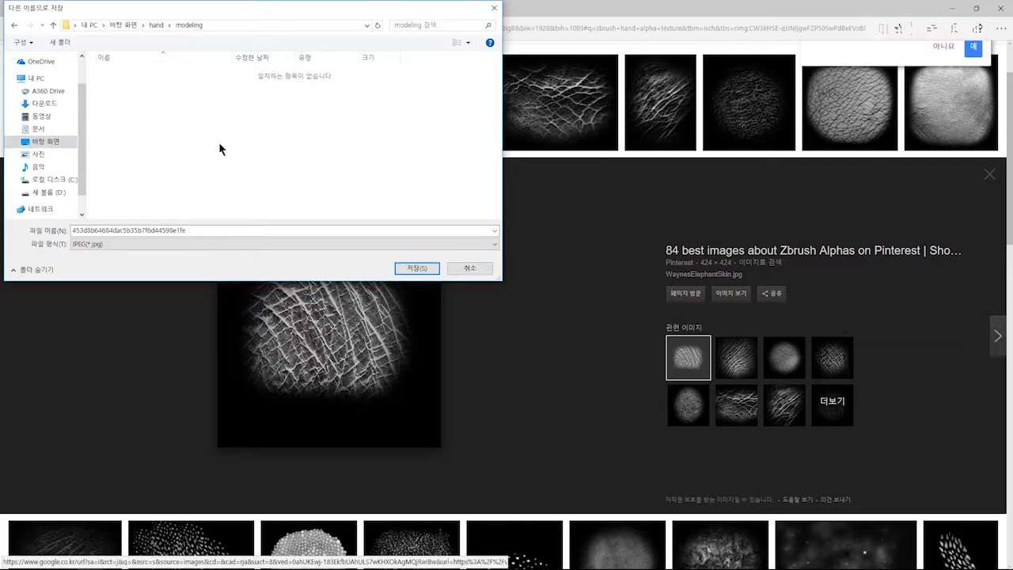
# Create two subfolders named zbrush and obj inside the modeling folder
pyautogui.rightClick(197, 148)
pyautogui.click(165, 156)
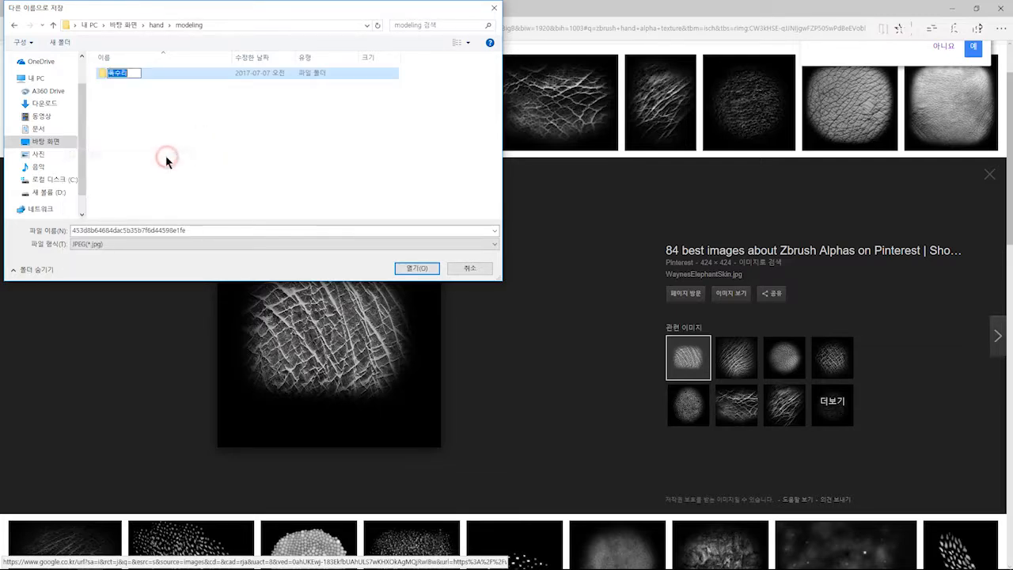
pyautogui.write('zbrush')
pyautogui.press('Return')
pyautogui.rightClick(210, 141)
pyautogui.click(182, 151)
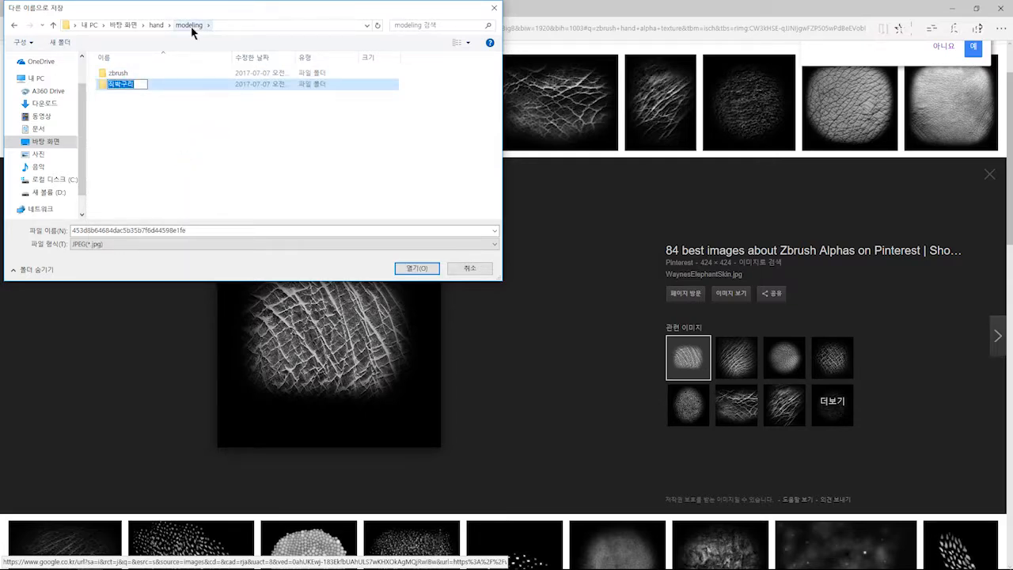
pyautogui.write('obj')
pyautogui.press('Return')
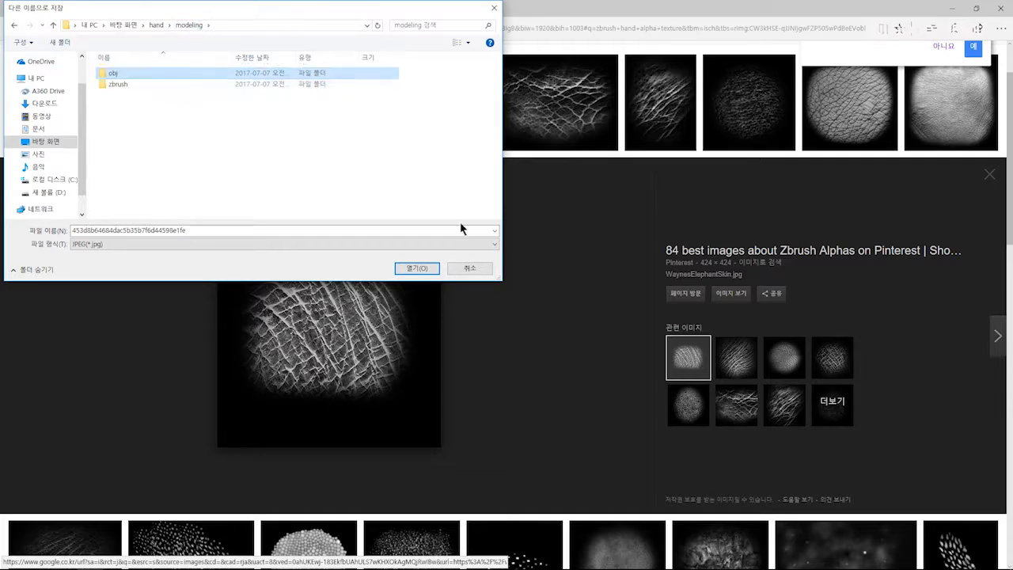
# Add a third subfolder named FBX inside the modeling folder
pyautogui.rightClick(180, 131)
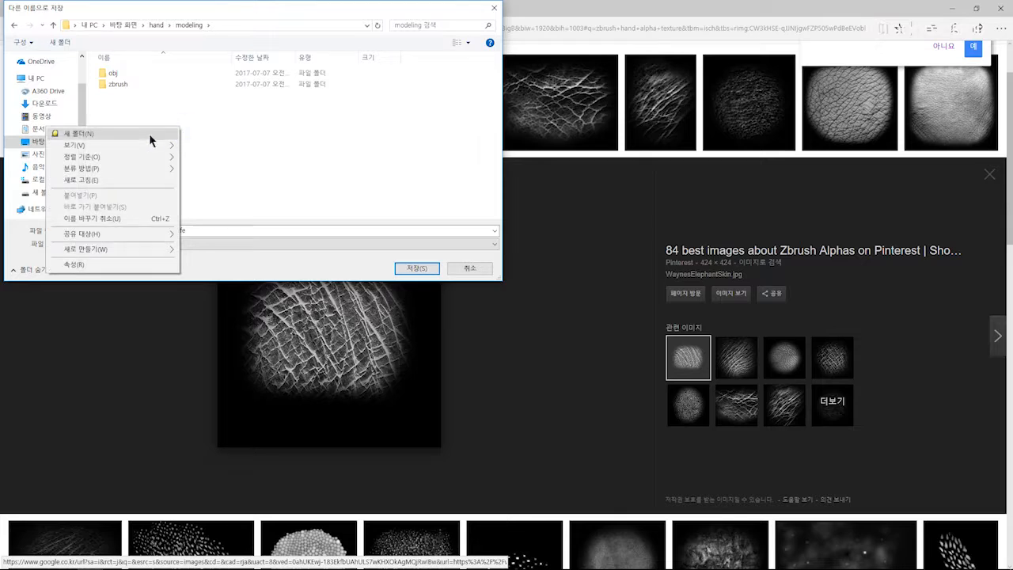
pyautogui.click(150, 134)
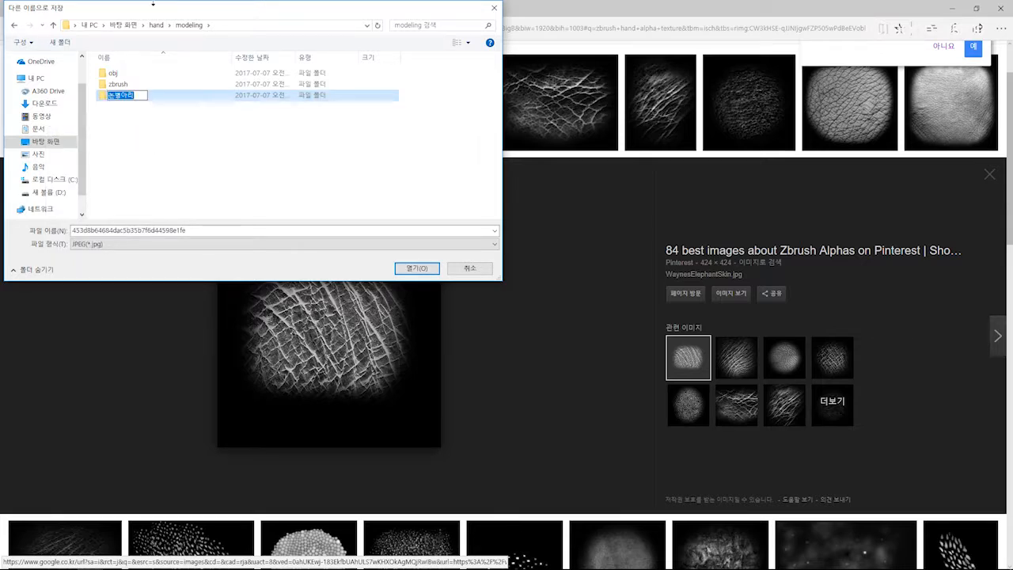
pyautogui.write('FBX')
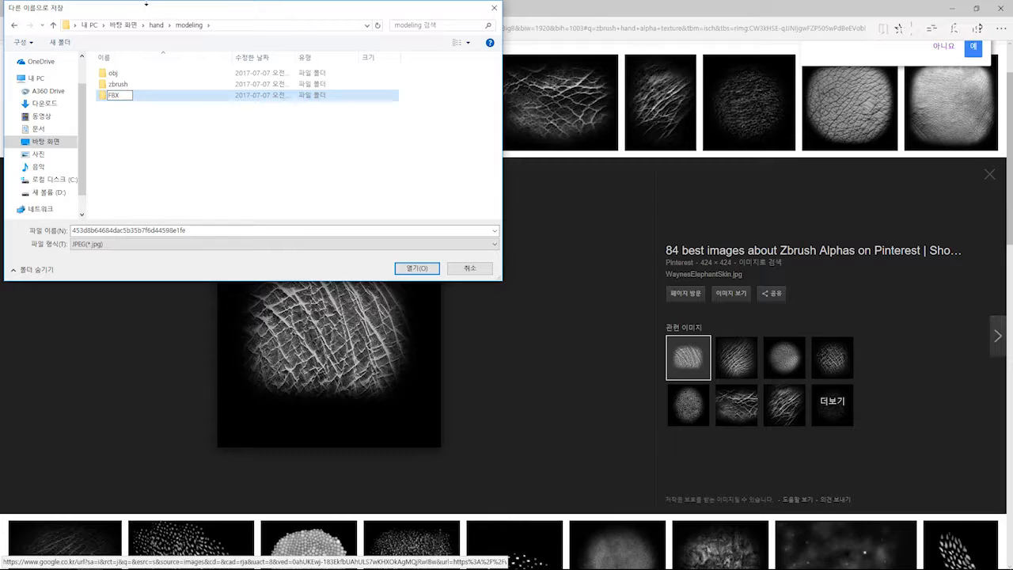
pyautogui.press('Return')
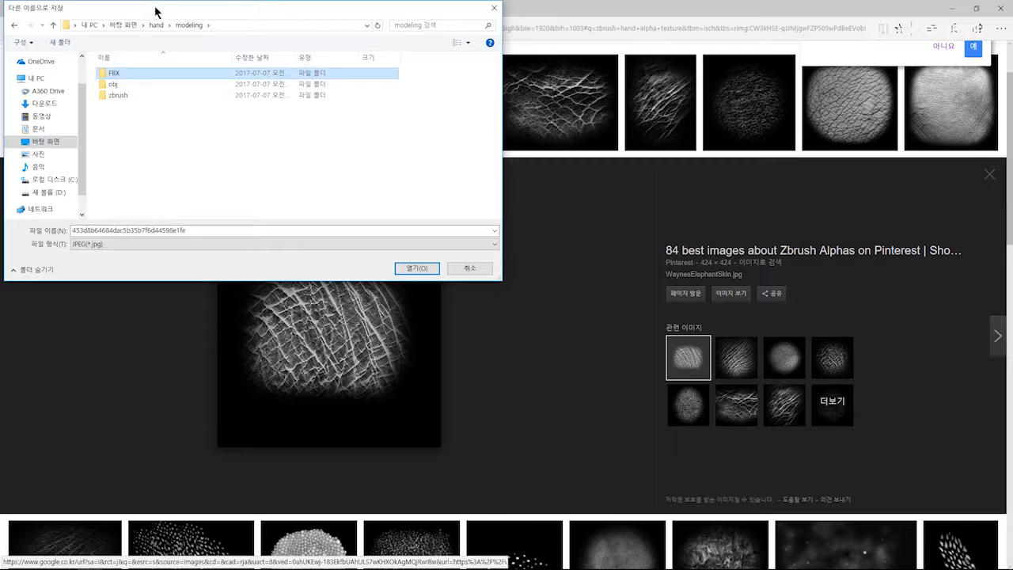
# Return to the hand folder, create a subfolder named texture, and open it as the save location
pyautogui.click(156, 24)
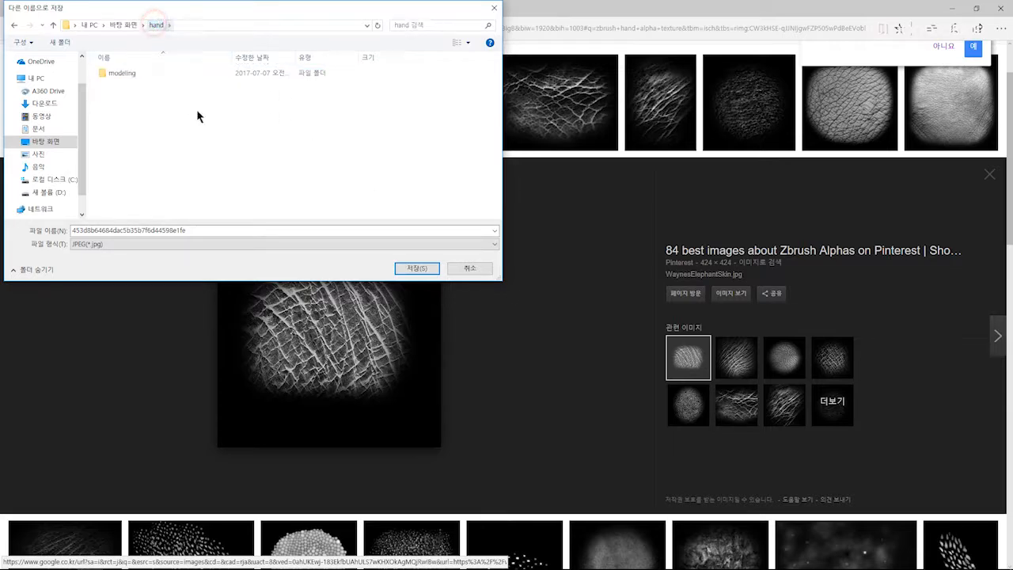
pyautogui.rightClick(131, 113)
pyautogui.click(104, 121)
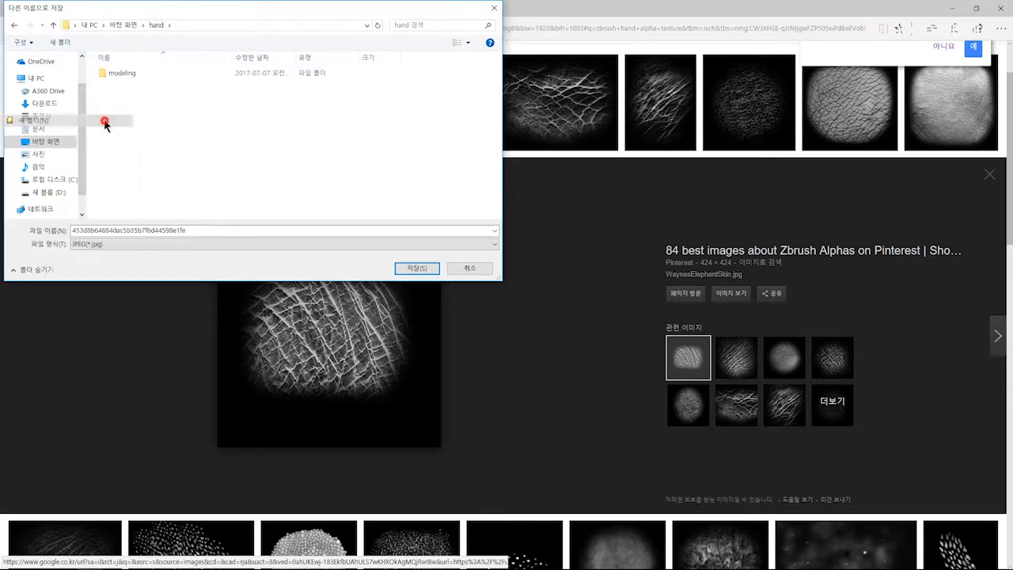
pyautogui.write('t')
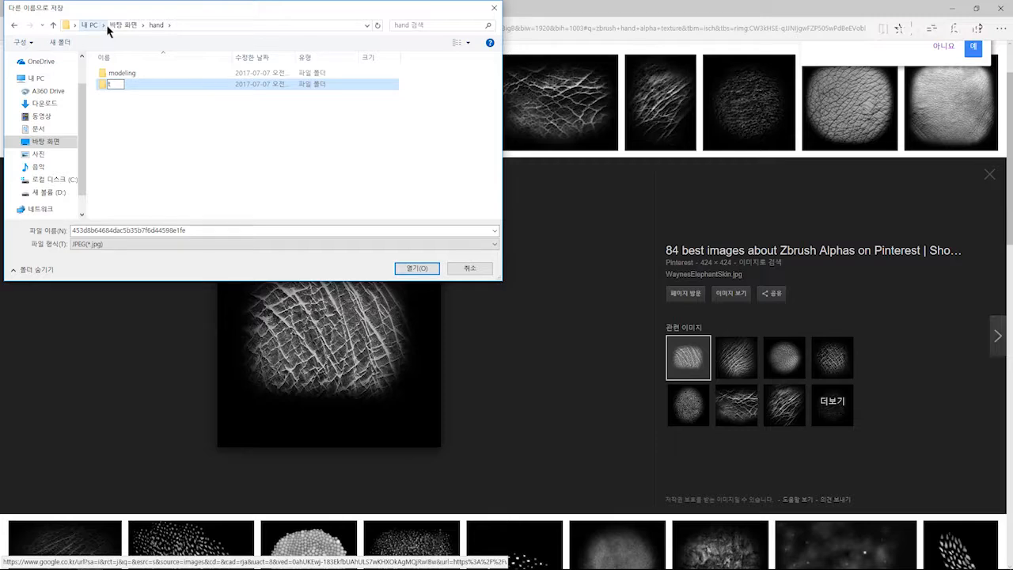
pyautogui.write('exture')
pyautogui.press('Return')
pyautogui.doubleClick(173, 85)
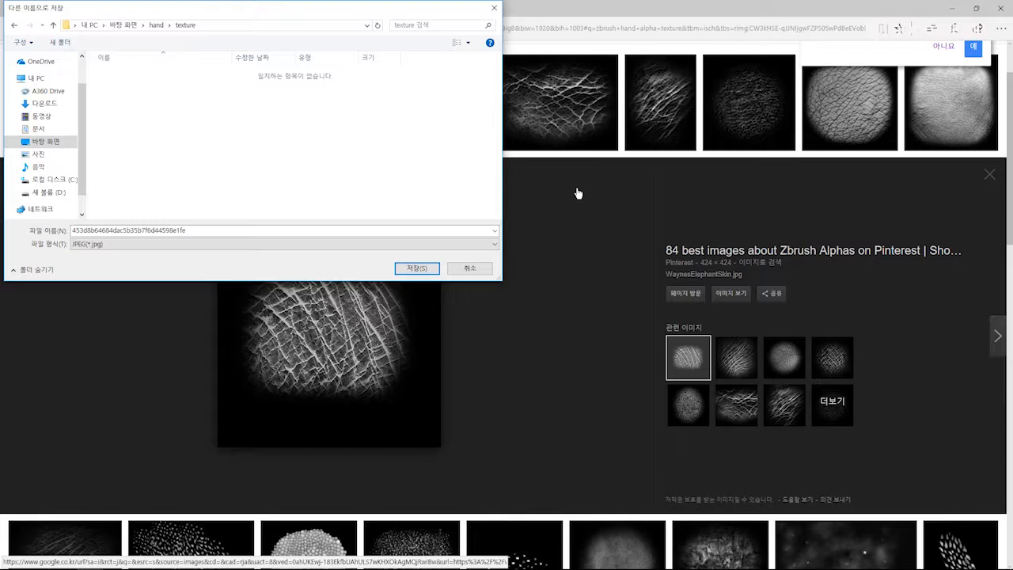
# Create a subfolder named PSD inside the texture folder
pyautogui.rightClick(230, 118)
pyautogui.click(190, 126)
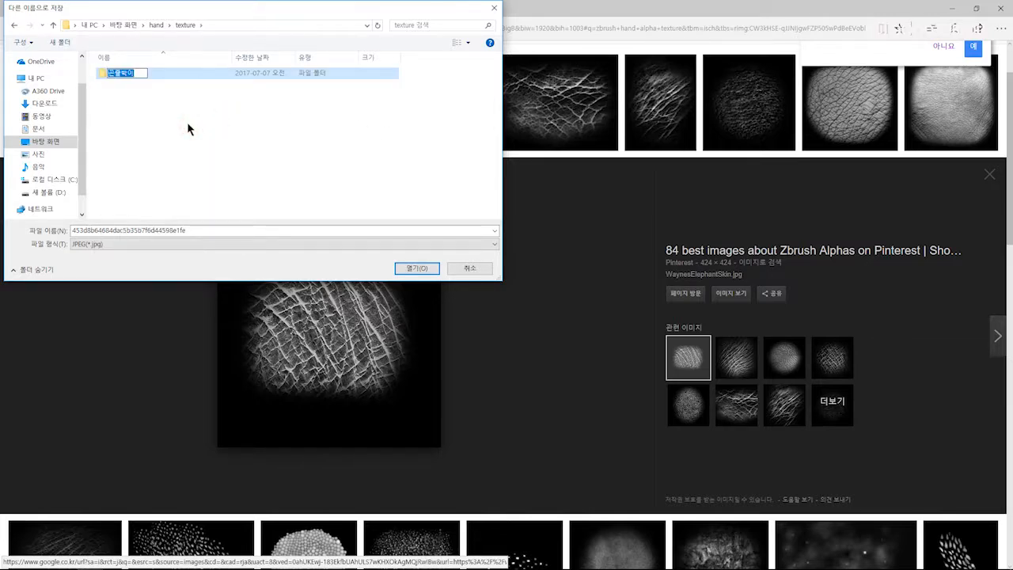
pyautogui.write('ㅍ')
pyautogui.write('SD')
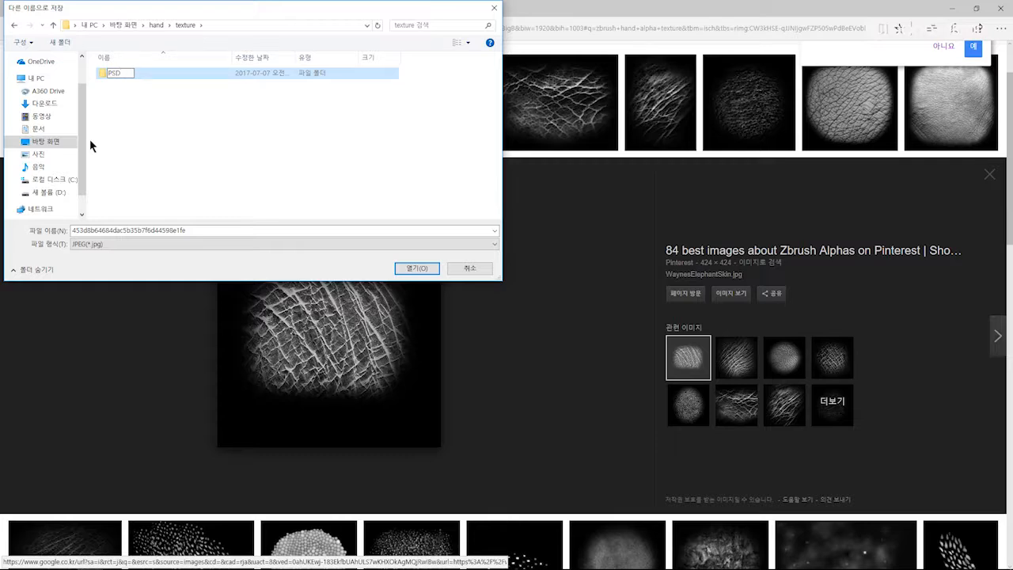
pyautogui.press('Return')
# Add a second subfolder named Substance painter inside the texture folder
pyautogui.rightClick(156, 116)
pyautogui.click(132, 128)
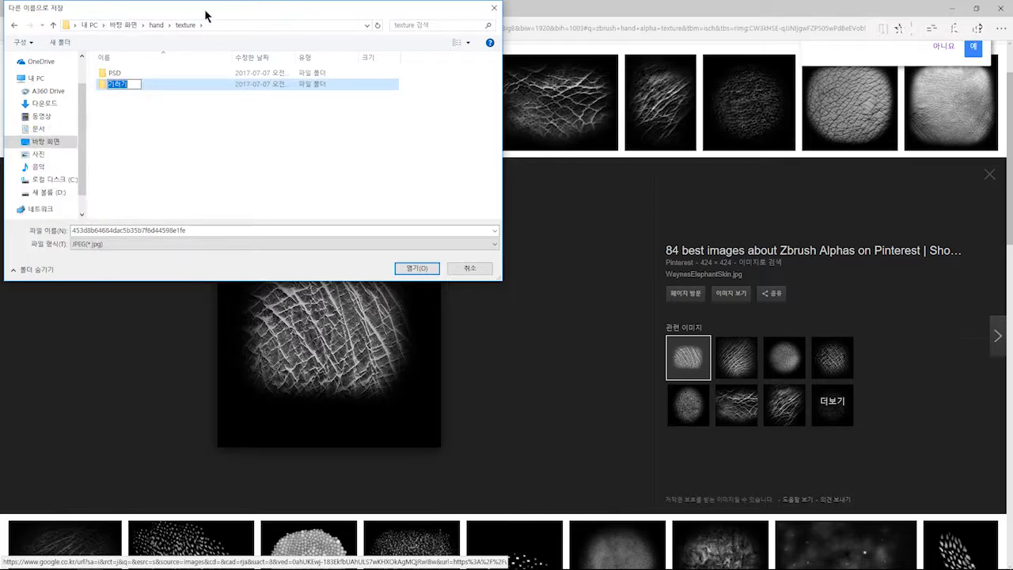
pyautogui.write('Su')
pyautogui.moveTo(206, 15); pyautogui.dragTo(231, 53)
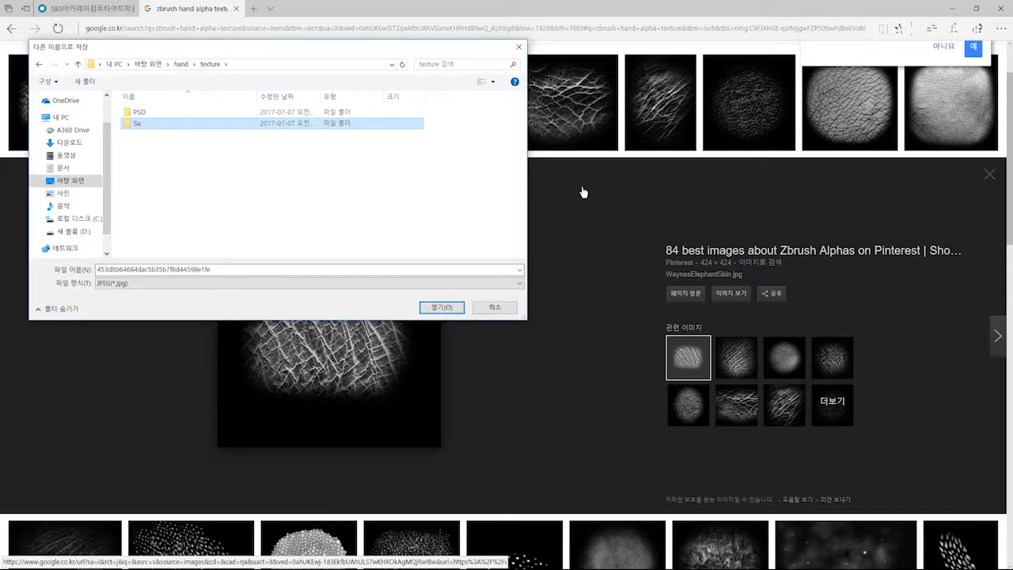
pyautogui.click(139, 130)
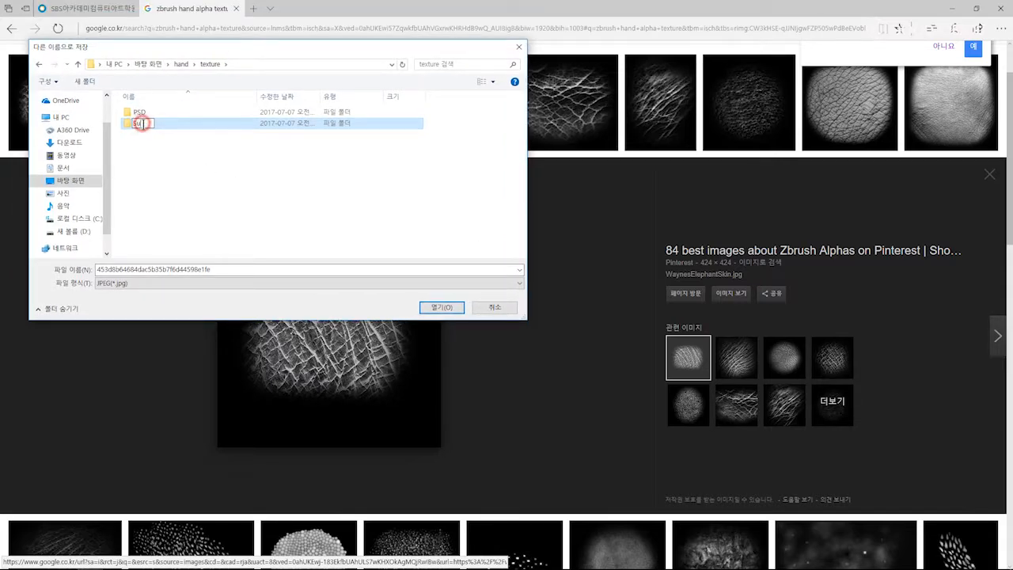
pyautogui.write('b')
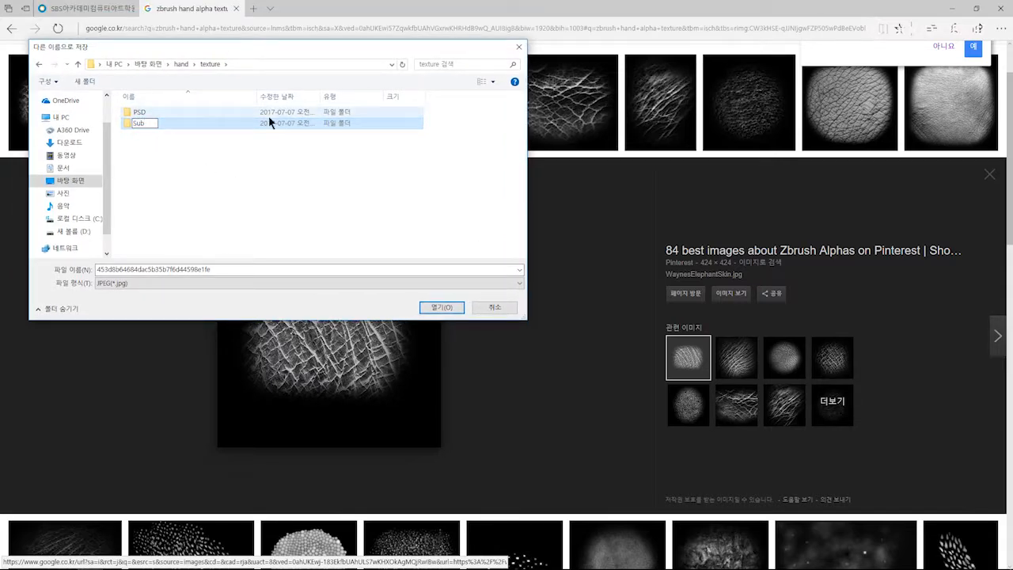
pyautogui.write('stance')
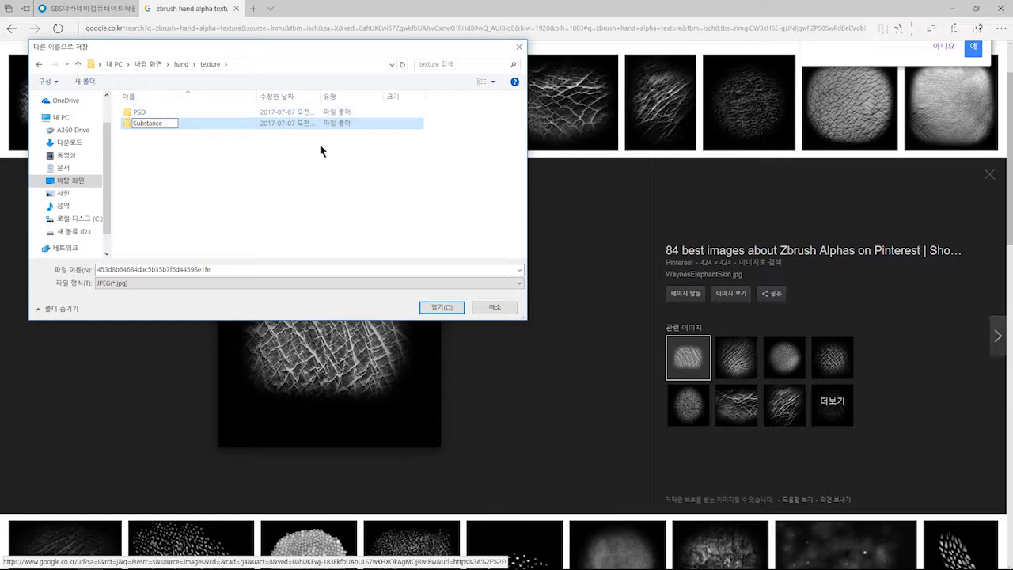
pyautogui.write(' painter')
pyautogui.press('Return')
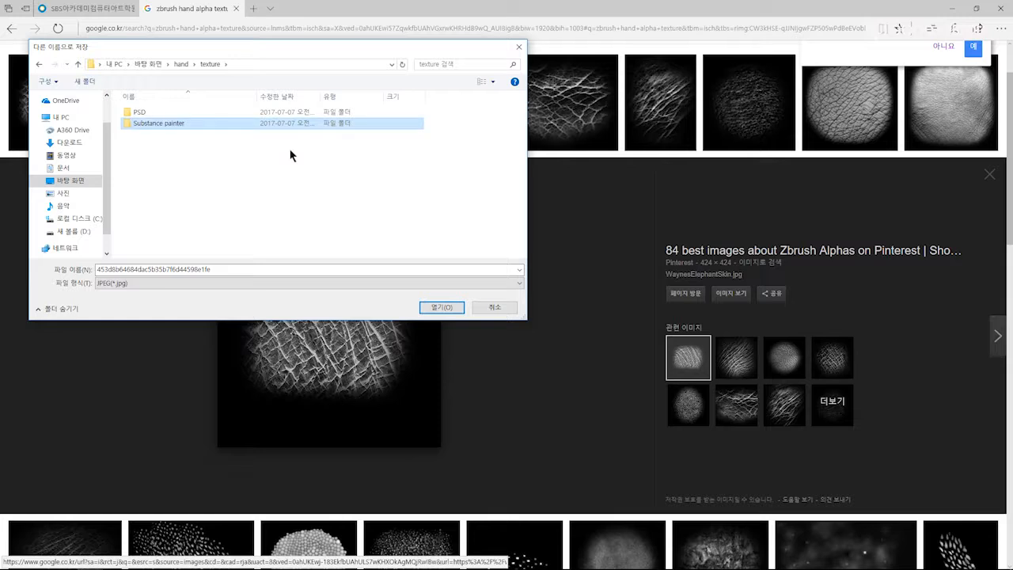
# Add a third subfolder named source inside the texture folder
pyautogui.rightClick(163, 148)
pyautogui.click(124, 154)
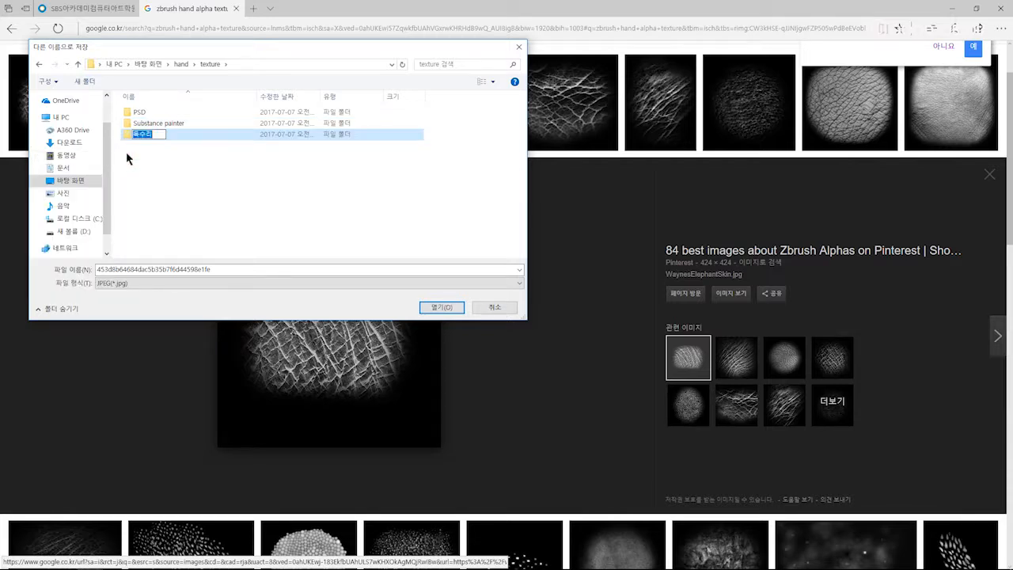
pyautogui.write('ㅎ')
pyautogui.write('ou')
pyautogui.write('rce')
pyautogui.press('Return')
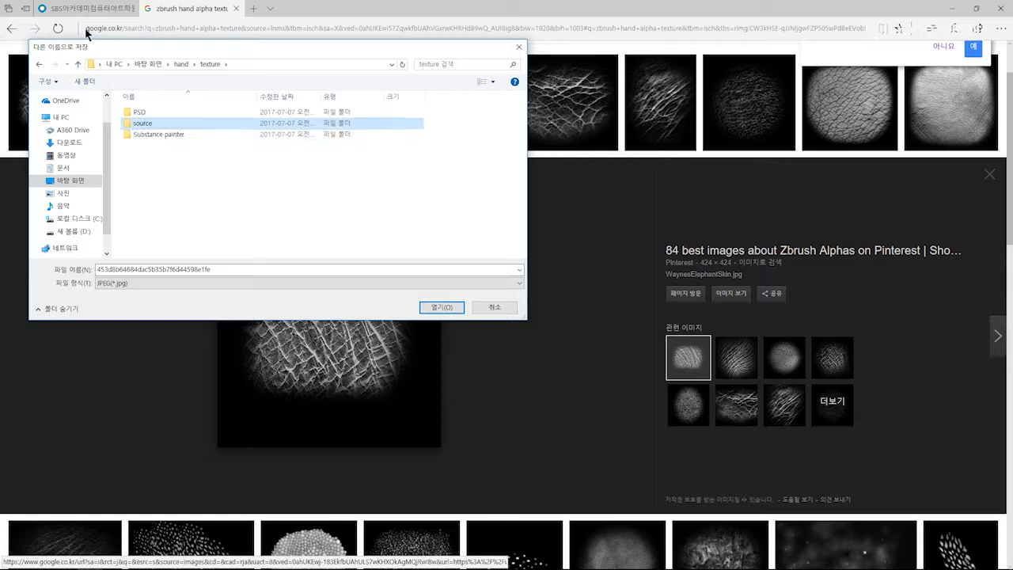
# Create a folder named alpha source in the hand folder and save the skin alpha image there as a JPEG
pyautogui.click(180, 64)
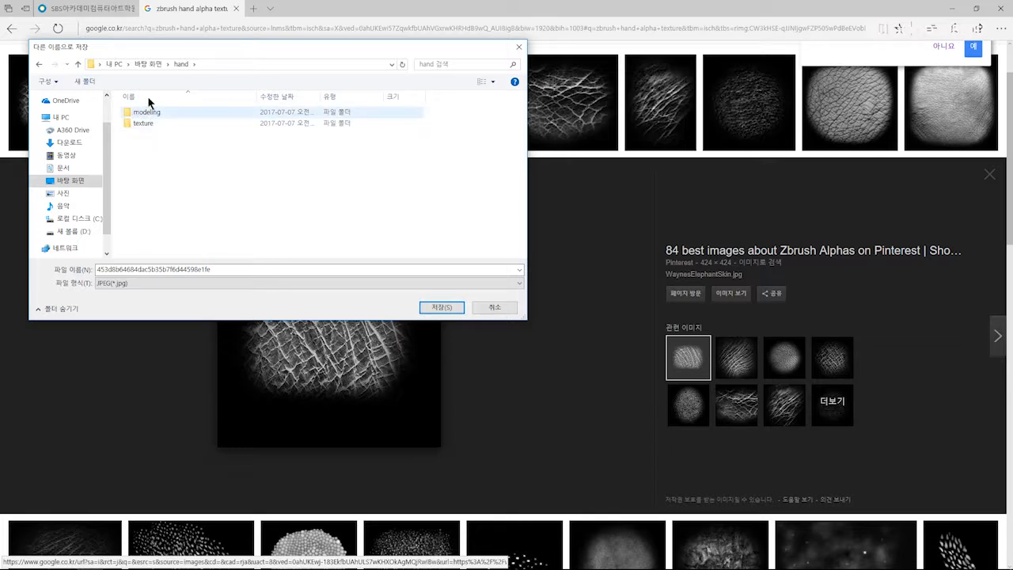
pyautogui.rightClick(149, 155)
pyautogui.click(126, 163)
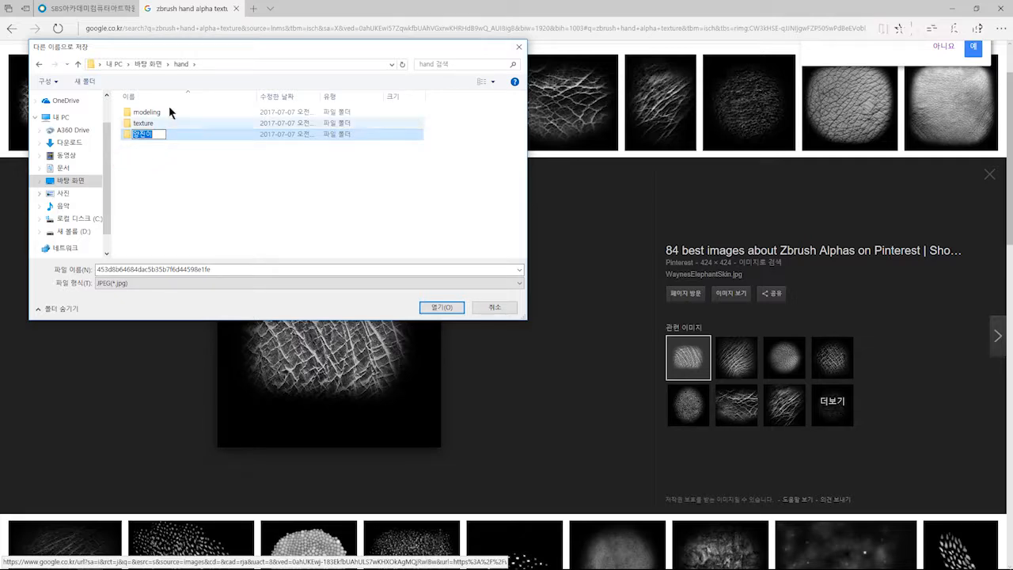
pyautogui.write('alp')
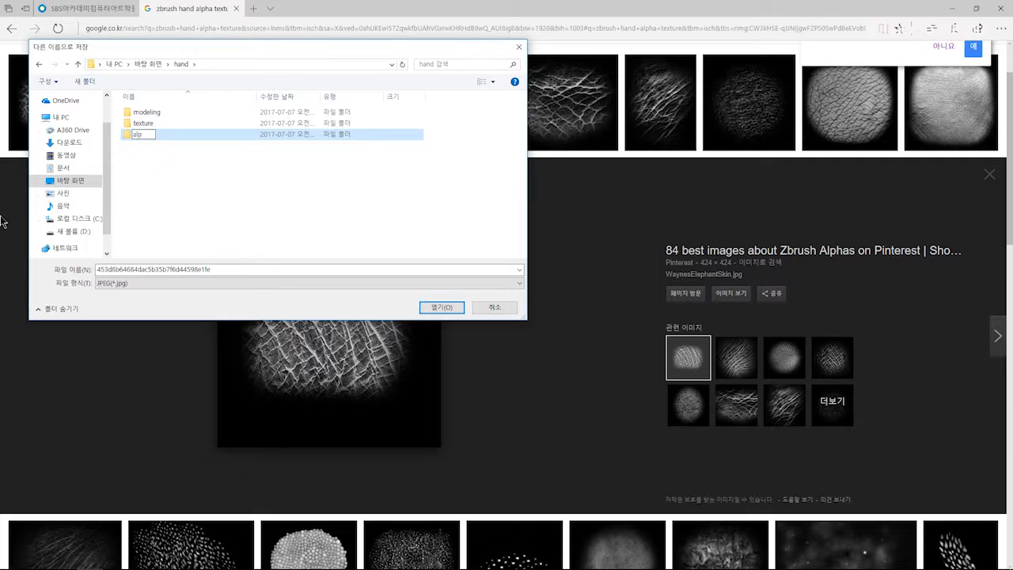
pyautogui.write('ha source')
pyautogui.press('Return')
pyautogui.press('Return')
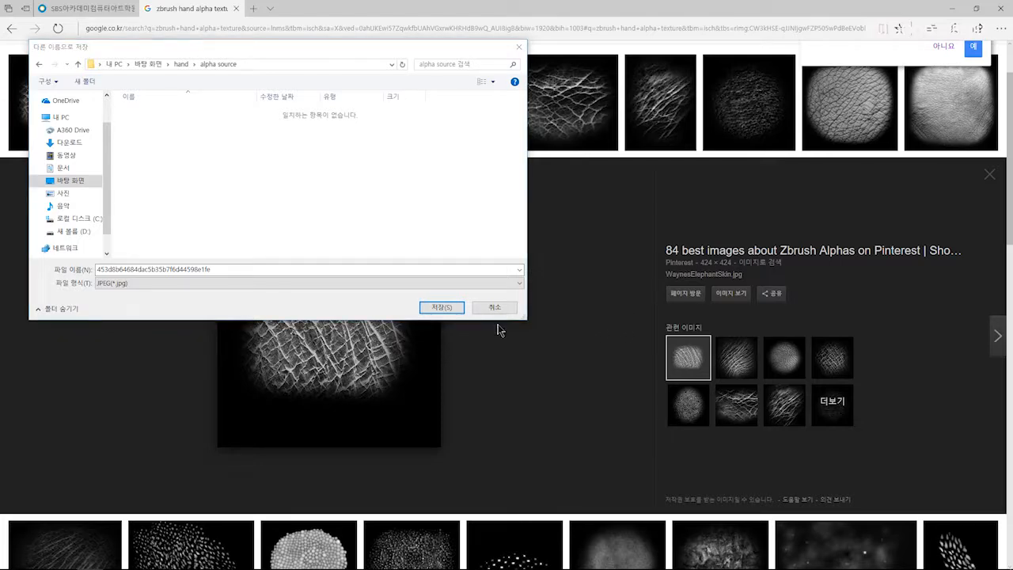
pyautogui.click(443, 308)
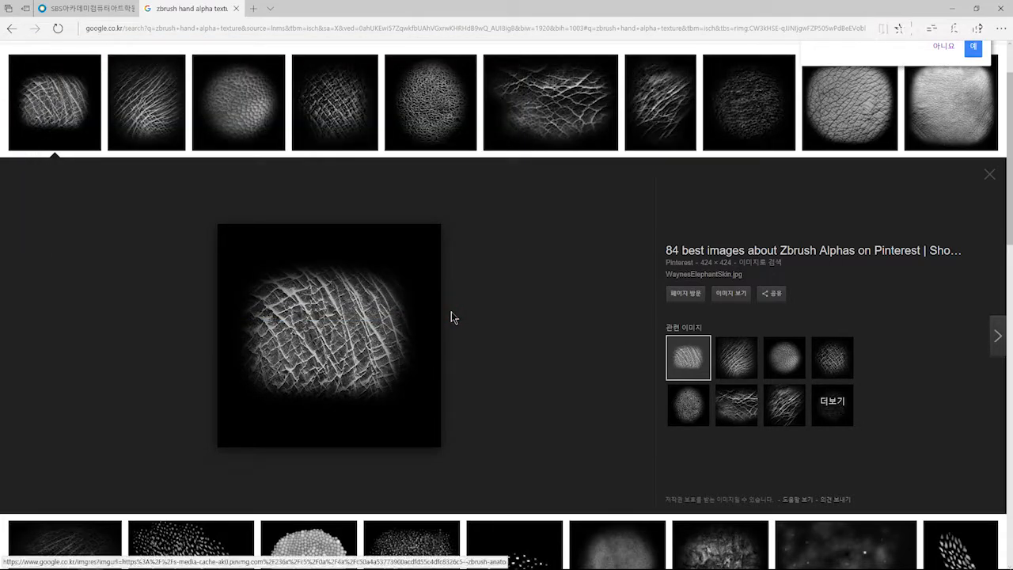
# Switch to ZBrush, unhide the rest of the mesh, and frame the whole hand from the front
pyautogui.click(934, 8)
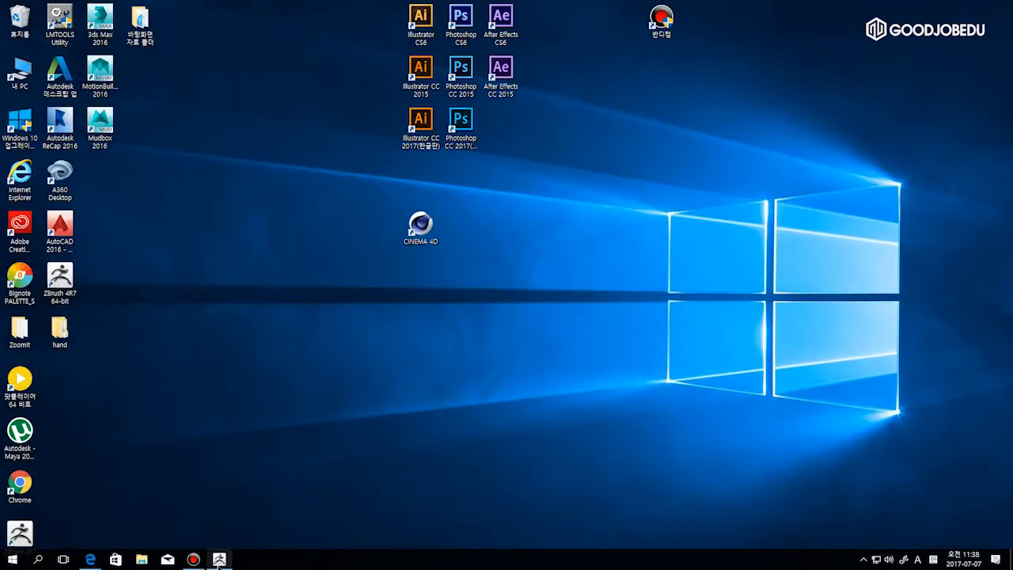
pyautogui.click(219, 559)
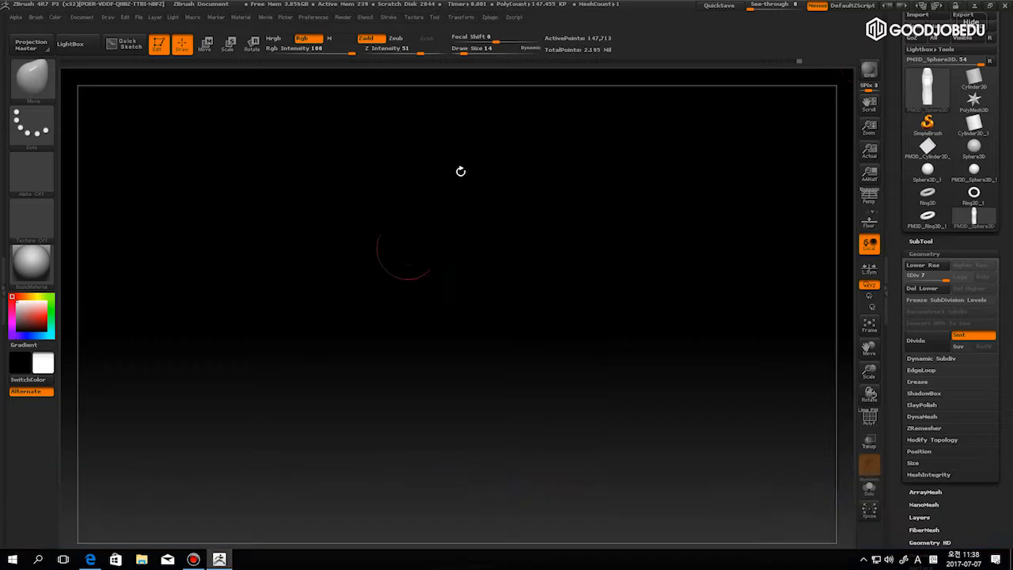
pyautogui.keyDown('ctrl'); pyautogui.keyDown('shift'); pyautogui.click(795, 321); pyautogui.keyUp('shift'); pyautogui.keyUp('ctrl')
pyautogui.moveTo(790, 365)
pyautogui.keyDown('alt'); pyautogui.mouseDown()
pyautogui.moveTo(760, 312)
pyautogui.moveTo(689, 269)
pyautogui.moveTo(576, 333)
pyautogui.mouseUp(); pyautogui.keyUp('alt')
pyautogui.keyDown('alt'); pyautogui.moveTo(663, 287); pyautogui.dragTo(687, 326); pyautogui.keyUp('alt')
pyautogui.keyDown('alt'); pyautogui.moveTo(737, 296); pyautogui.dragTo(789, 193); pyautogui.keyUp('alt')
pyautogui.moveTo(893, 175); pyautogui.dragTo(893, 219)
pyautogui.keyDown('alt'); pyautogui.moveTo(696, 308); pyautogui.dragTo(761, 300); pyautogui.keyUp('alt')
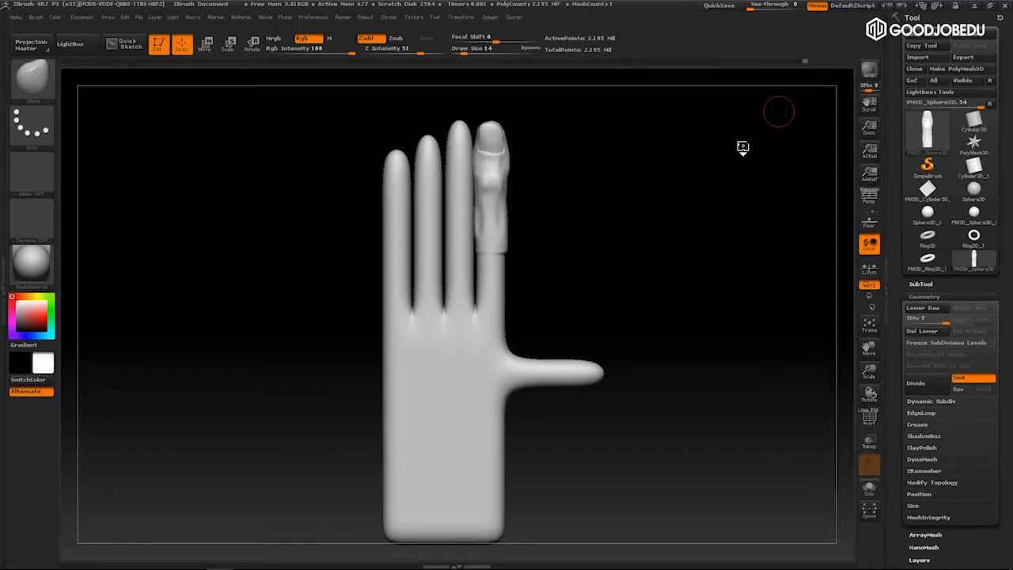
pyautogui.click(84, 17)
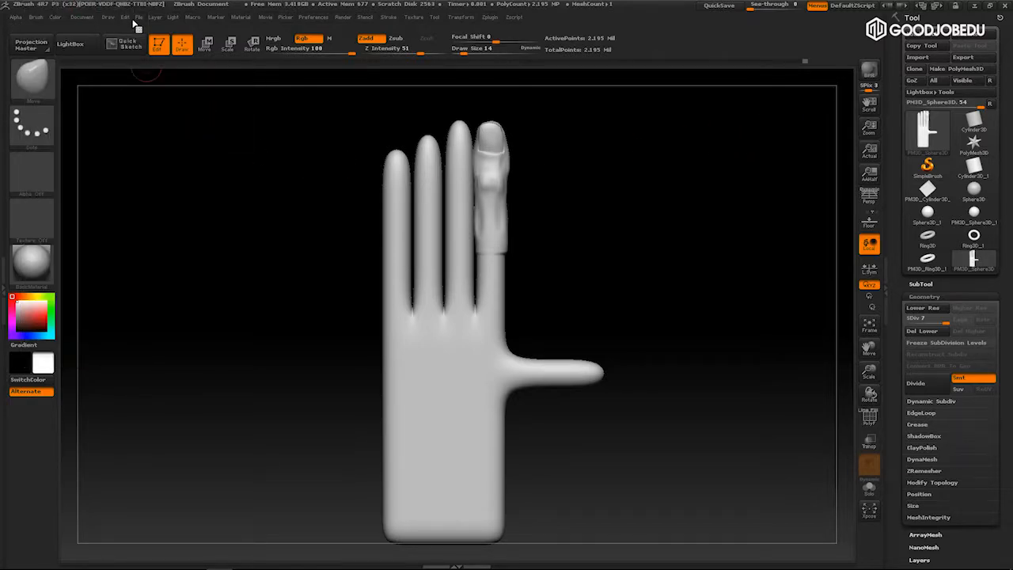
pyautogui.click(138, 18)
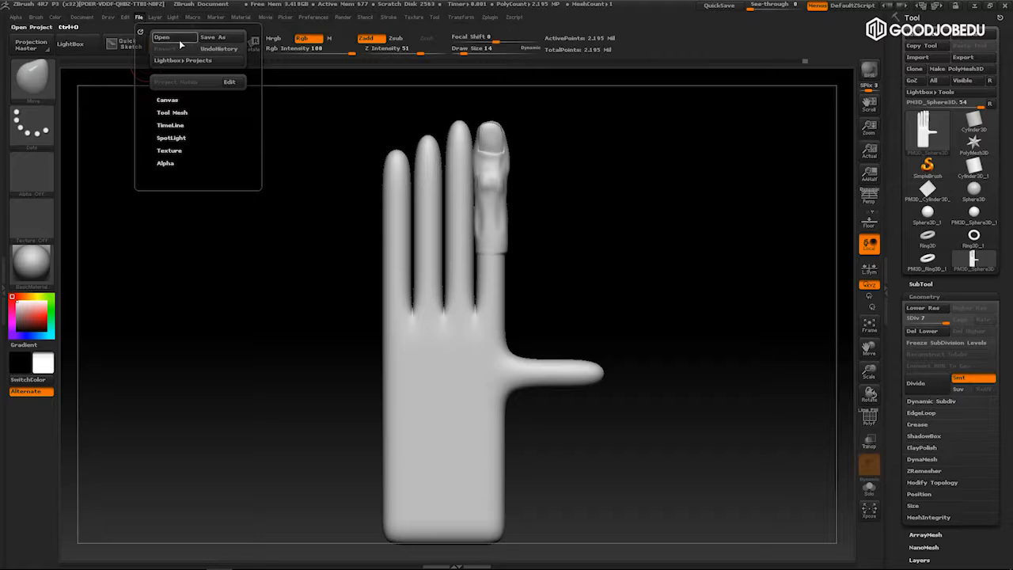
pyautogui.moveTo(714, 186); pyautogui.dragTo(736, 195)
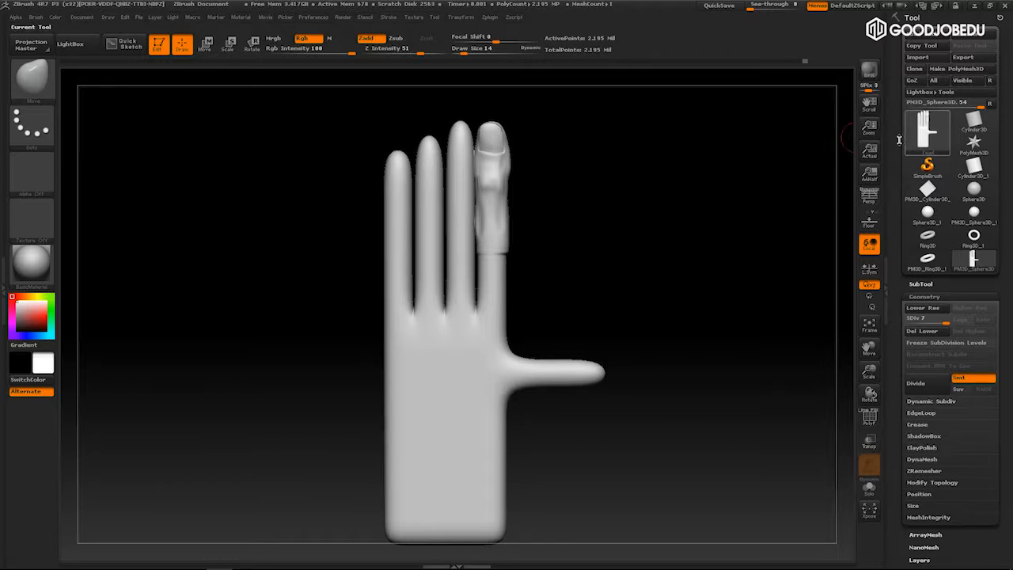
pyautogui.scroll(-1, 896, 127)
pyautogui.scroll(1, 897, 127)
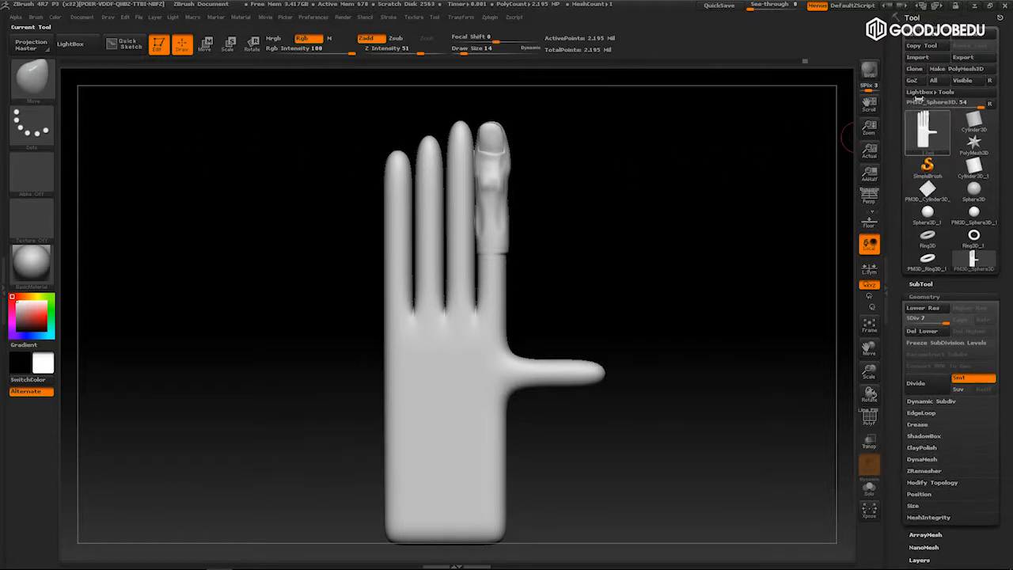
pyautogui.click(967, 35)
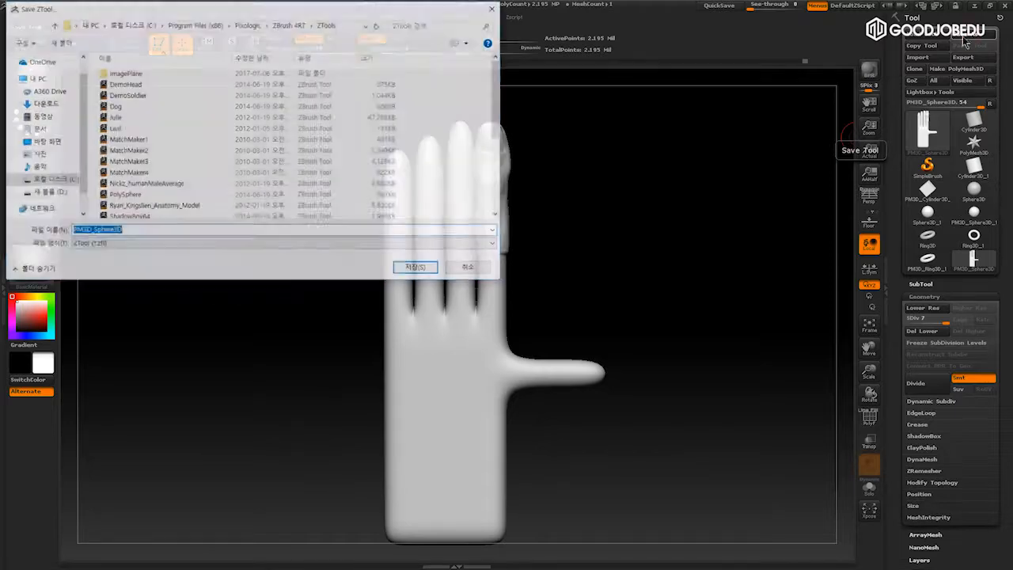
pyautogui.click(472, 269)
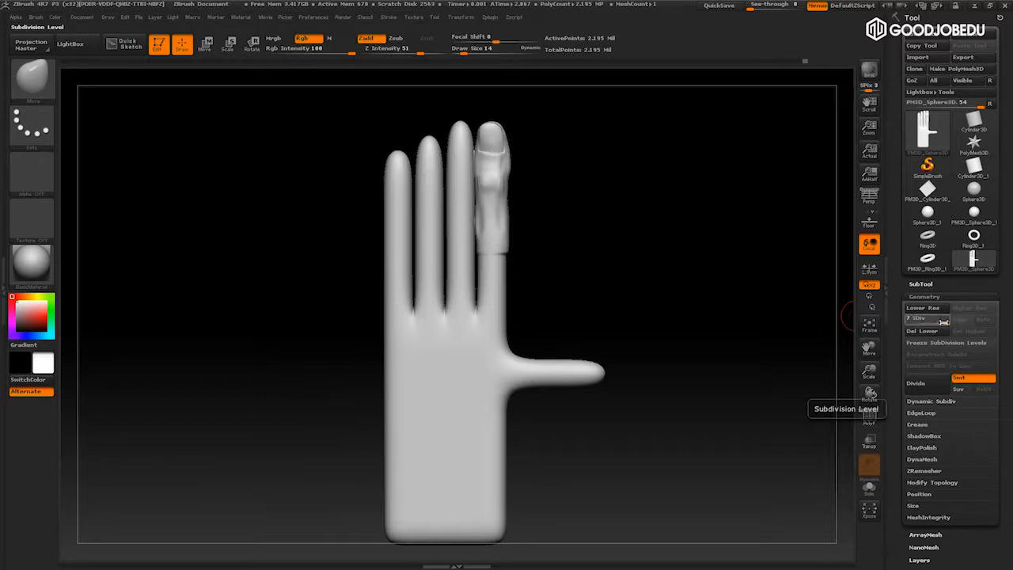
# Lower the hand to subdivision level 1 and start saving the tool into the desktop's hand > modeling > zbrush folder
pyautogui.moveTo(943, 320); pyautogui.dragTo(895, 337)
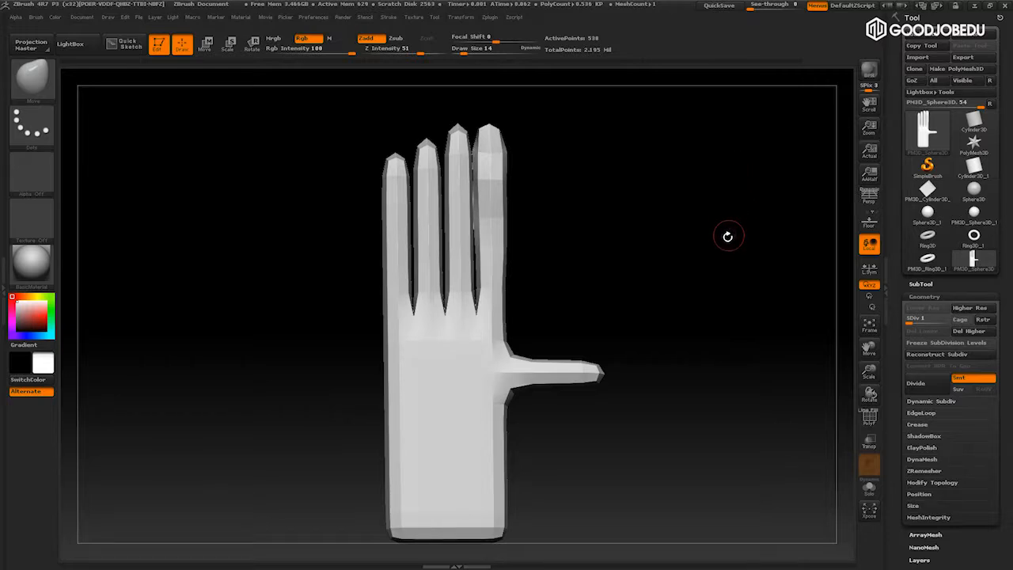
pyautogui.click(961, 35)
pyautogui.click(48, 142)
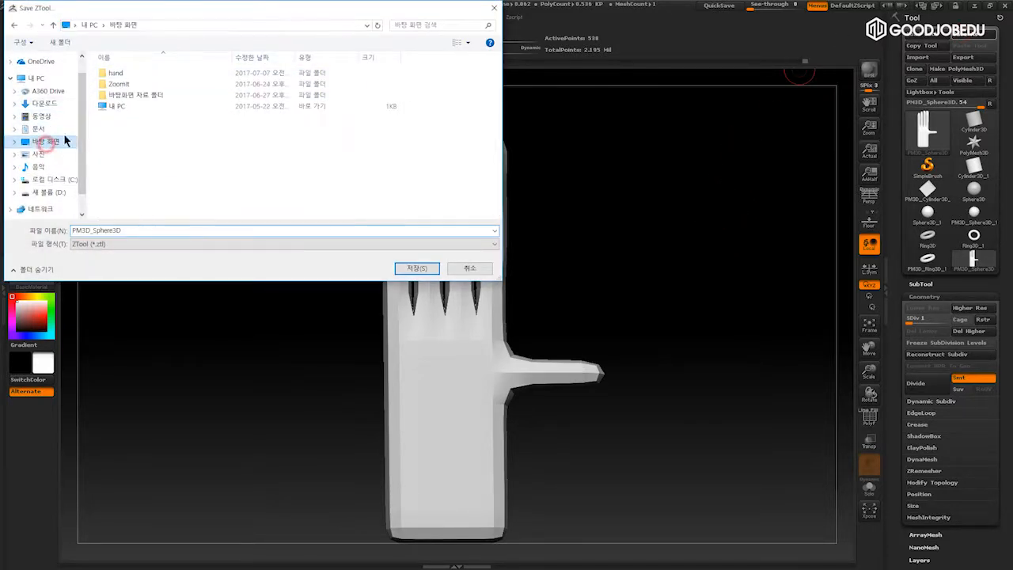
pyautogui.click(113, 75)
pyautogui.doubleClick(114, 75)
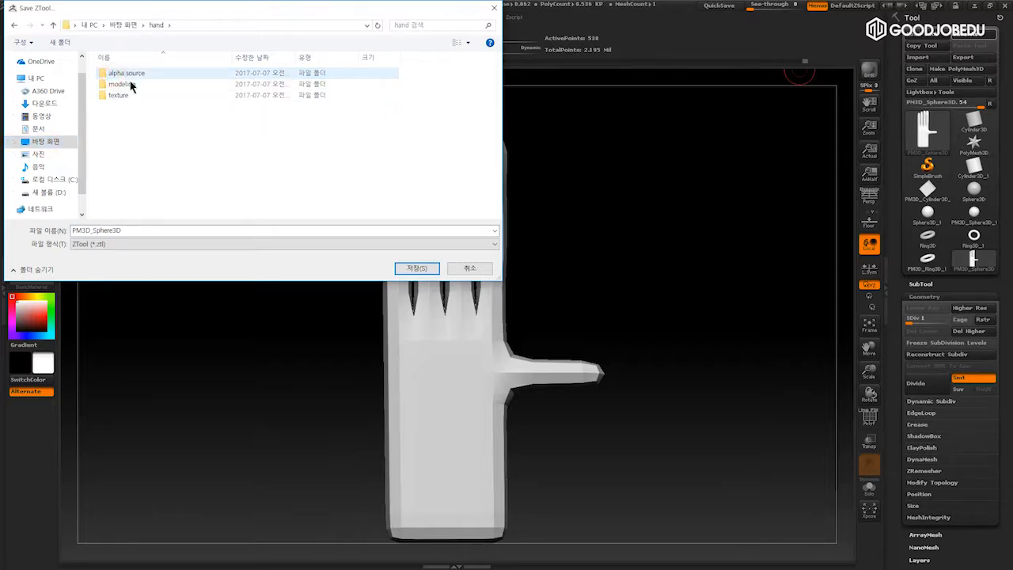
pyautogui.doubleClick(119, 84)
pyautogui.doubleClick(118, 96)
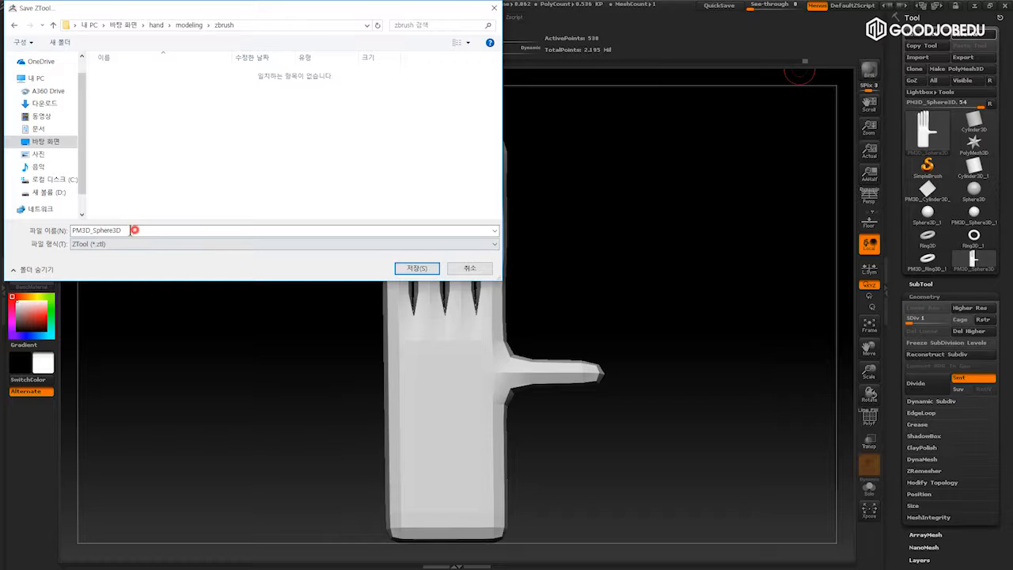
# Name the ZTool file hand_20170707_01 and save it
pyautogui.doubleClick(135, 229)
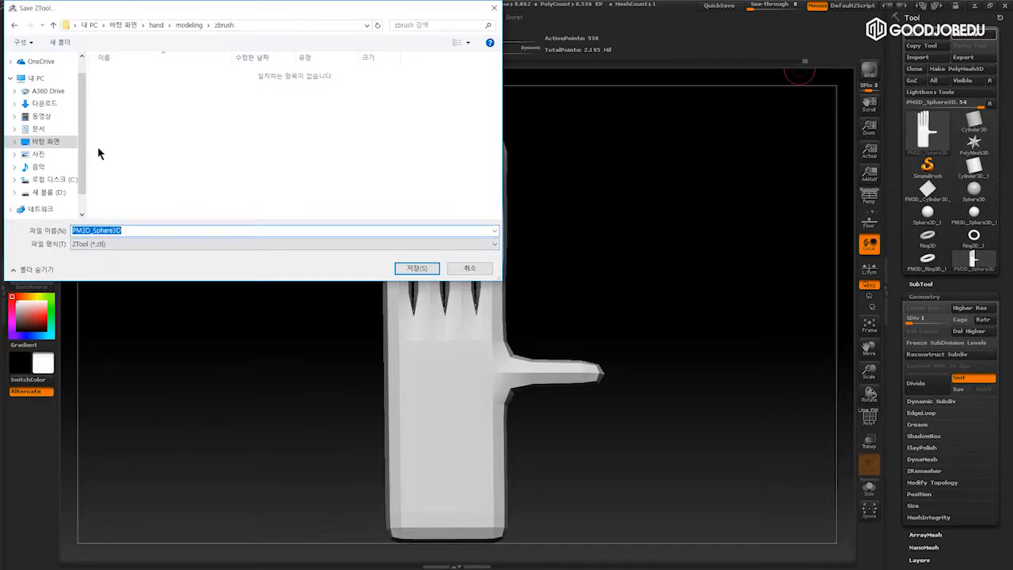
pyautogui.write('hand')
pyautogui.write('_20170707_01')
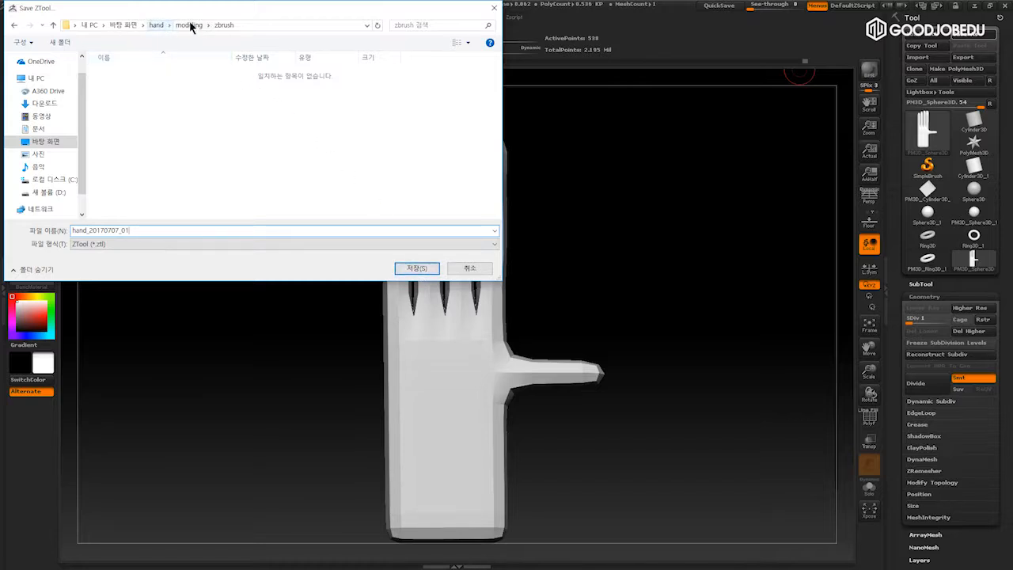
pyautogui.click(412, 268)
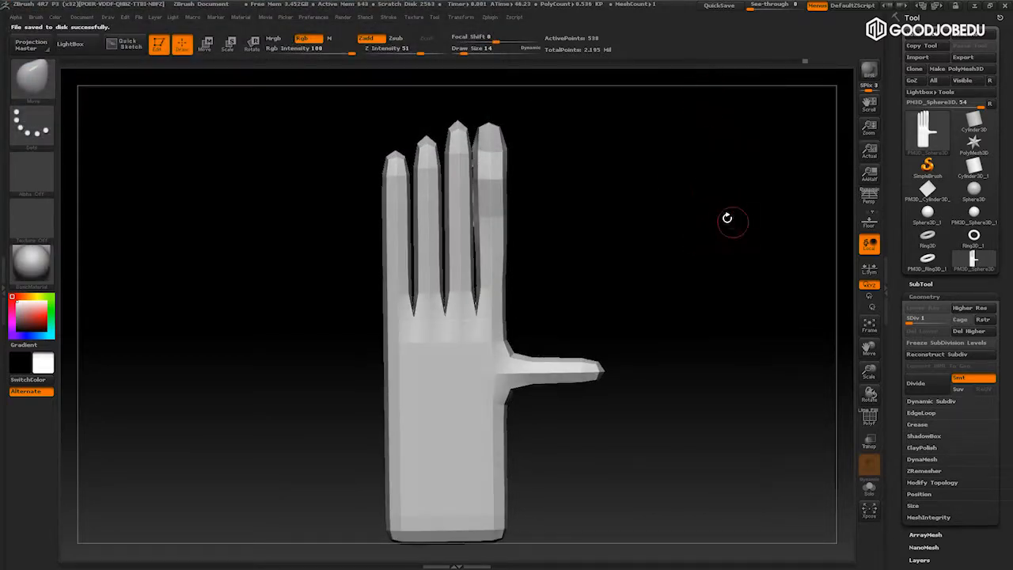
# Raise the hand mesh back to subdivision level 7
pyautogui.hotkey('ctrl', 'd')
pyautogui.hotkey('ctrl', 'd')
pyautogui.hotkey('ctrl', 'd')
pyautogui.hotkey('ctrl', 'd')
pyautogui.hotkey('ctrl', 'd')
pyautogui.moveTo(937, 318); pyautogui.dragTo(956, 319)
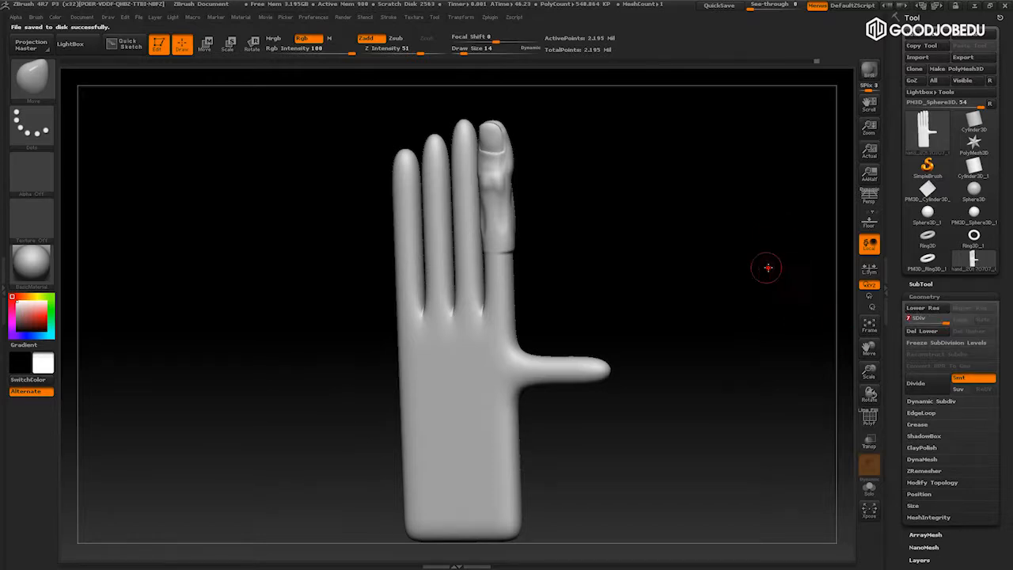
pyautogui.moveTo(769, 267); pyautogui.dragTo(780, 278)
# With PolyFrame on, isolate the index finger's nail, fingertip and middle-segment polygroups, and turn PolyFrame off again
pyautogui.click(870, 420)
pyautogui.keyDown('alt'); pyautogui.moveTo(729, 239); pyautogui.dragTo(756, 345); pyautogui.keyUp('alt')
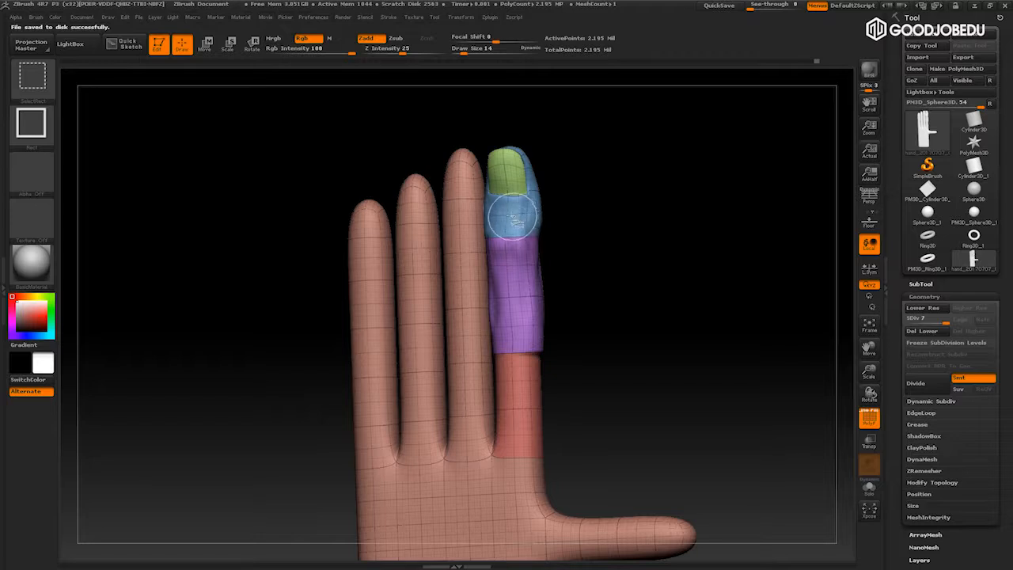
pyautogui.keyDown('ctrl'); pyautogui.keyDown('shift'); pyautogui.click(510, 182); pyautogui.keyUp('shift'); pyautogui.keyUp('ctrl')
pyautogui.keyDown('ctrl'); pyautogui.keyDown('shift'); pyautogui.moveTo(582, 176); pyautogui.dragTo(611, 228); pyautogui.keyUp('shift'); pyautogui.keyUp('ctrl')
pyautogui.keyDown('ctrl'); pyautogui.keyDown('alt'); pyautogui.keyDown('shift'); pyautogui.click(526, 219); pyautogui.keyUp('shift'); pyautogui.keyUp('alt'); pyautogui.keyUp('ctrl')
pyautogui.keyDown('ctrl'); pyautogui.keyDown('alt'); pyautogui.keyDown('shift'); pyautogui.click(529, 285); pyautogui.keyUp('shift'); pyautogui.keyUp('alt'); pyautogui.keyUp('ctrl')
pyautogui.keyDown('ctrl'); pyautogui.keyDown('shift'); pyautogui.moveTo(628, 256); pyautogui.dragTo(744, 332); pyautogui.keyUp('shift'); pyautogui.keyUp('ctrl')
pyautogui.keyDown('alt'); pyautogui.moveTo(744, 332); pyautogui.dragTo(831, 396); pyautogui.keyUp('alt')
pyautogui.click(869, 419)
pyautogui.keyDown('alt'); pyautogui.moveTo(715, 254); pyautogui.dragTo(689, 287); pyautogui.keyUp('alt')
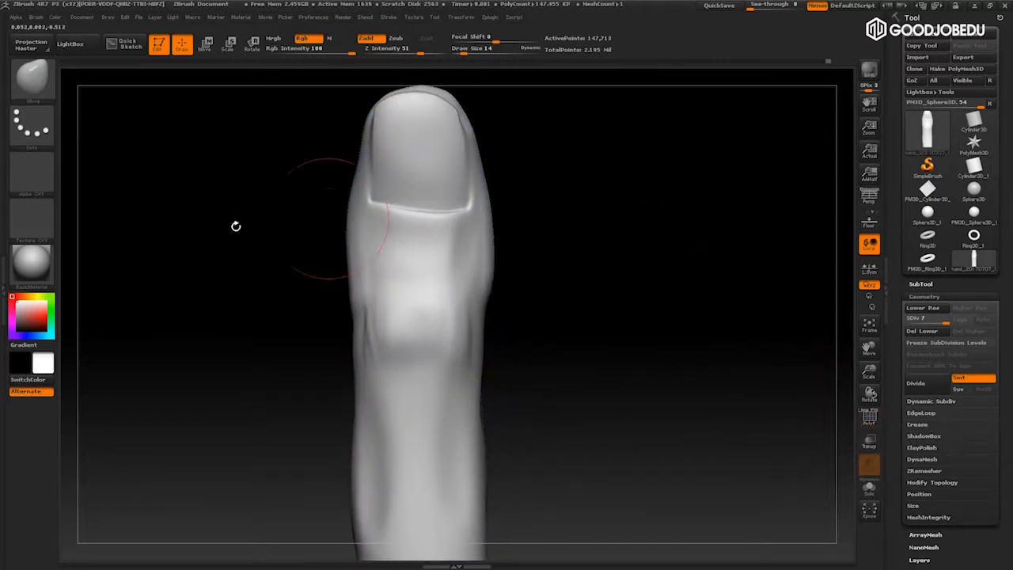
# Choose the Standard brush and give it the DragRect stroke
pyautogui.click(30, 83)
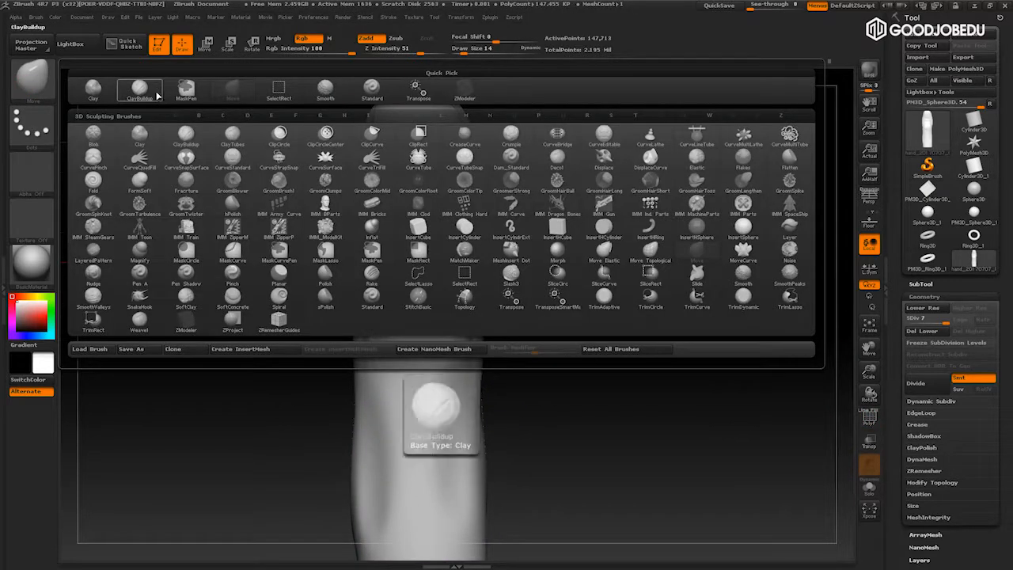
pyautogui.click(371, 87)
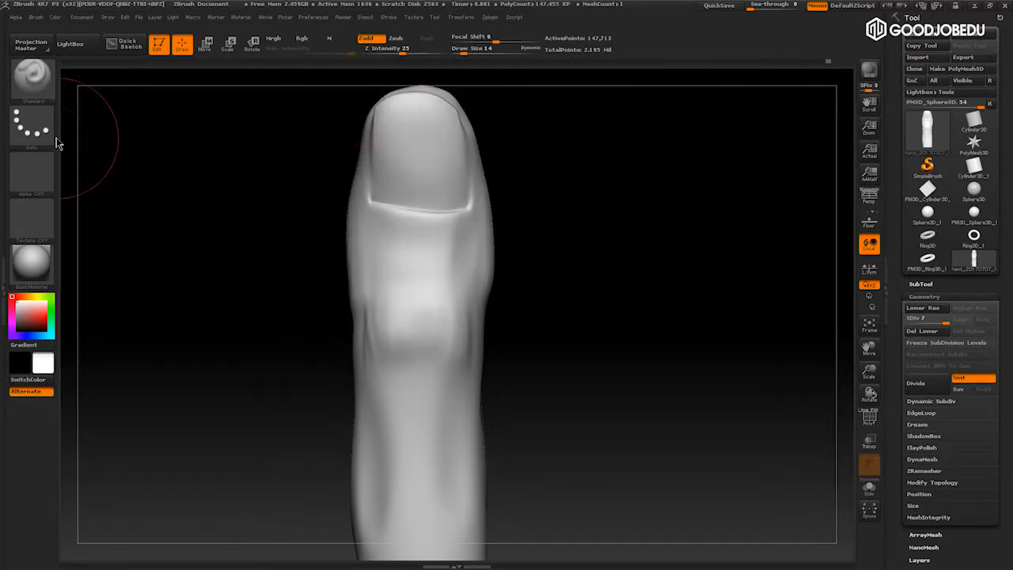
pyautogui.click(37, 140)
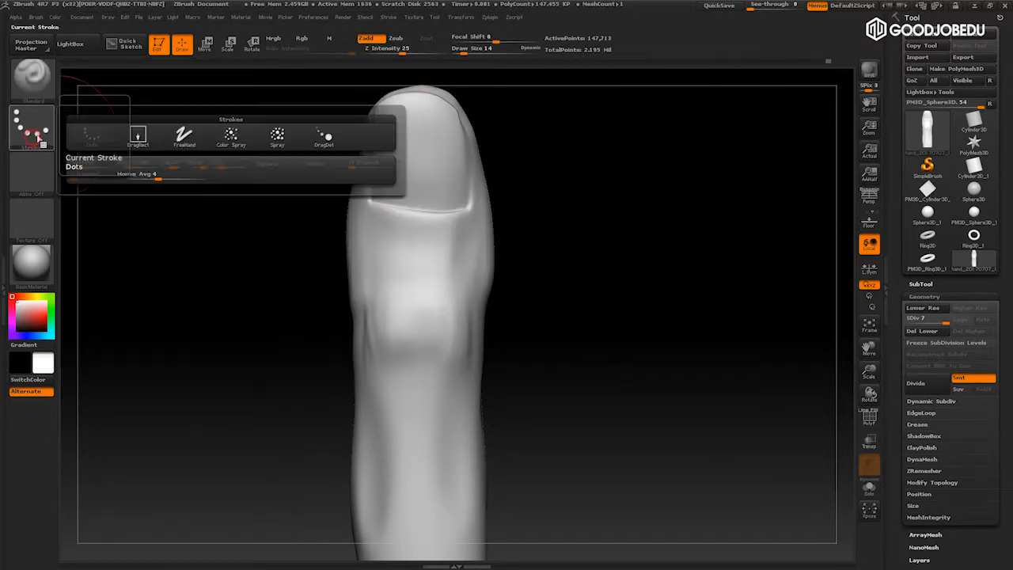
pyautogui.click(138, 139)
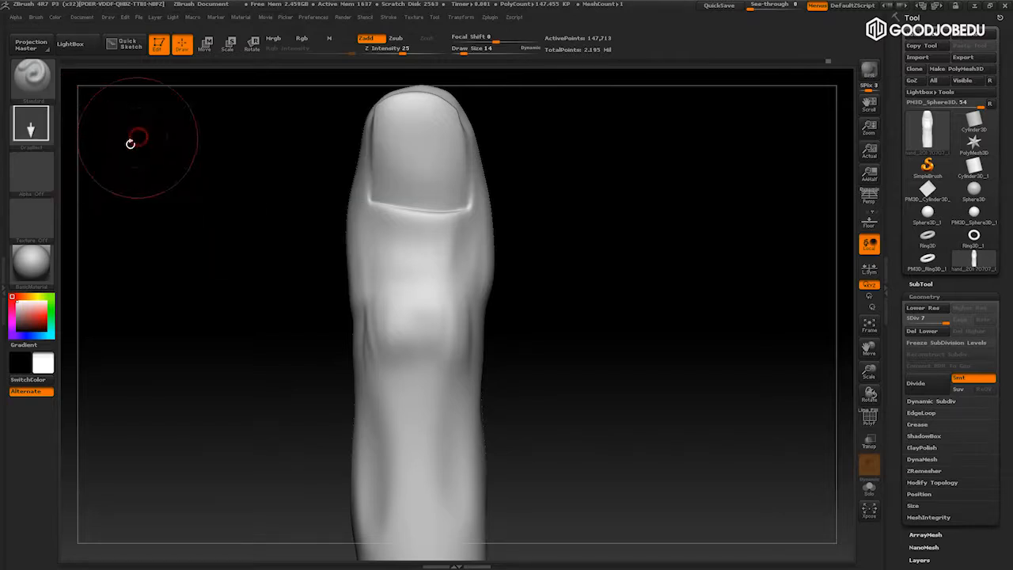
pyautogui.click(32, 182)
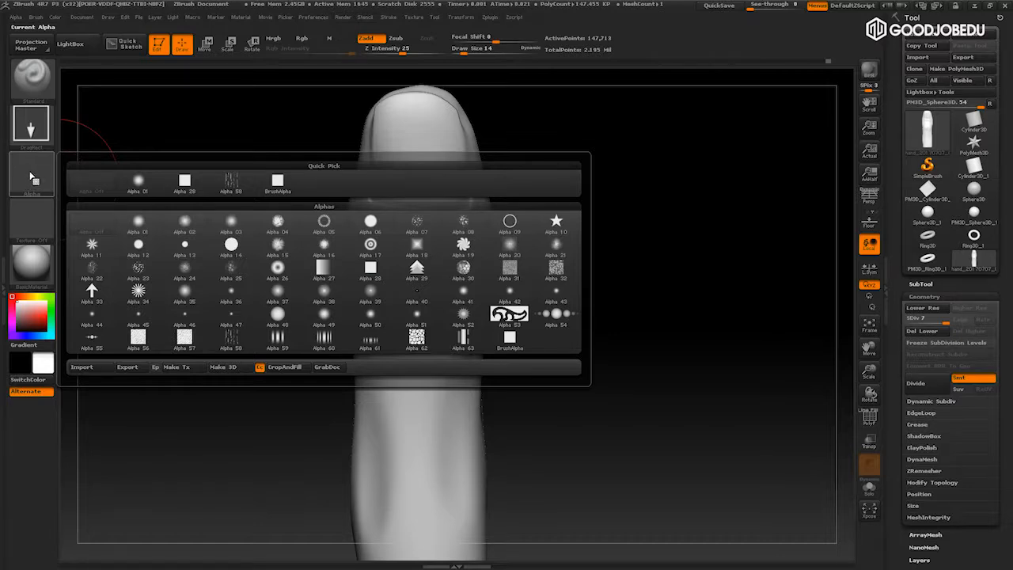
pyautogui.click(30, 131)
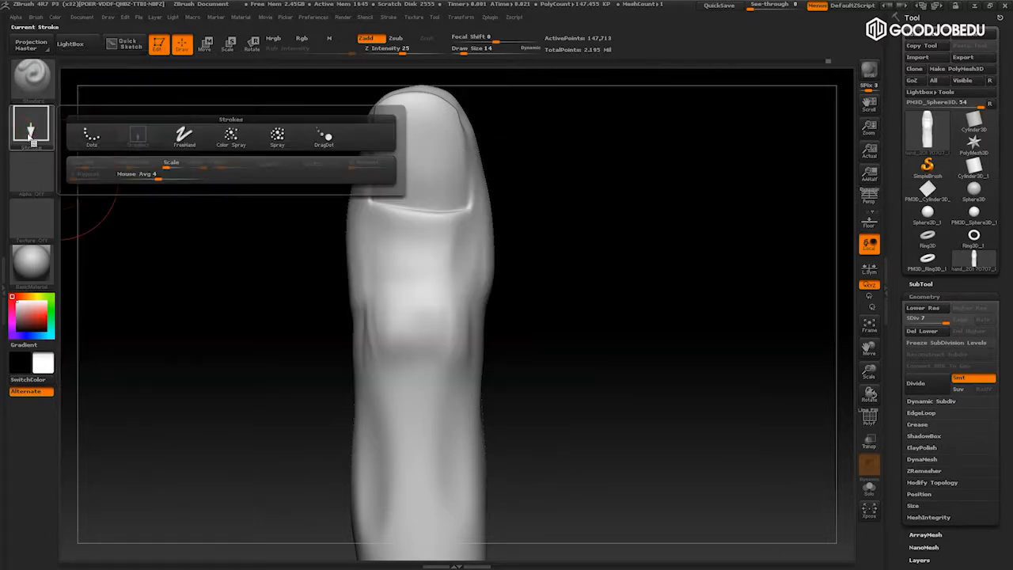
pyautogui.click(44, 228)
pyautogui.click(51, 264)
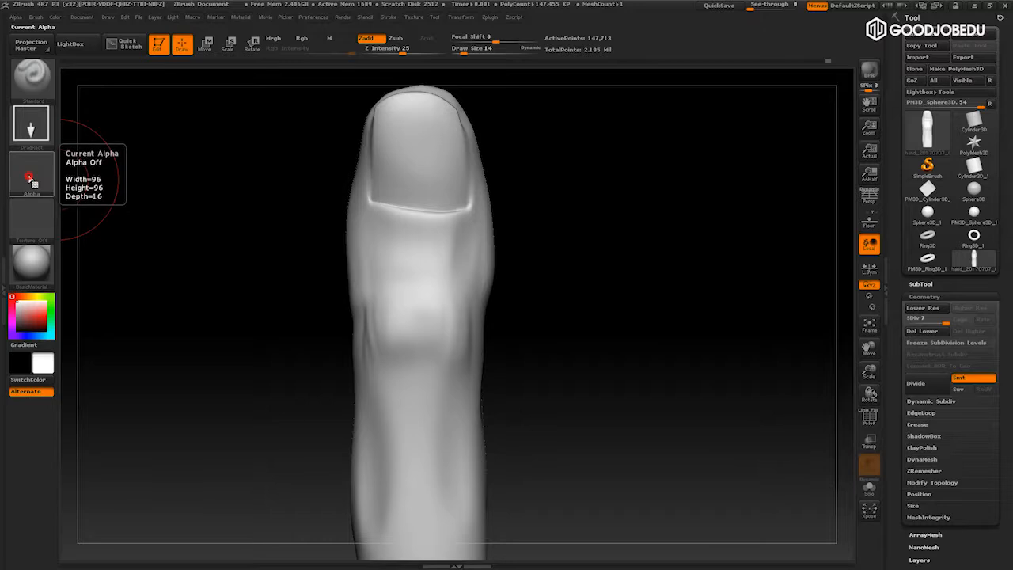
pyautogui.click(32, 181)
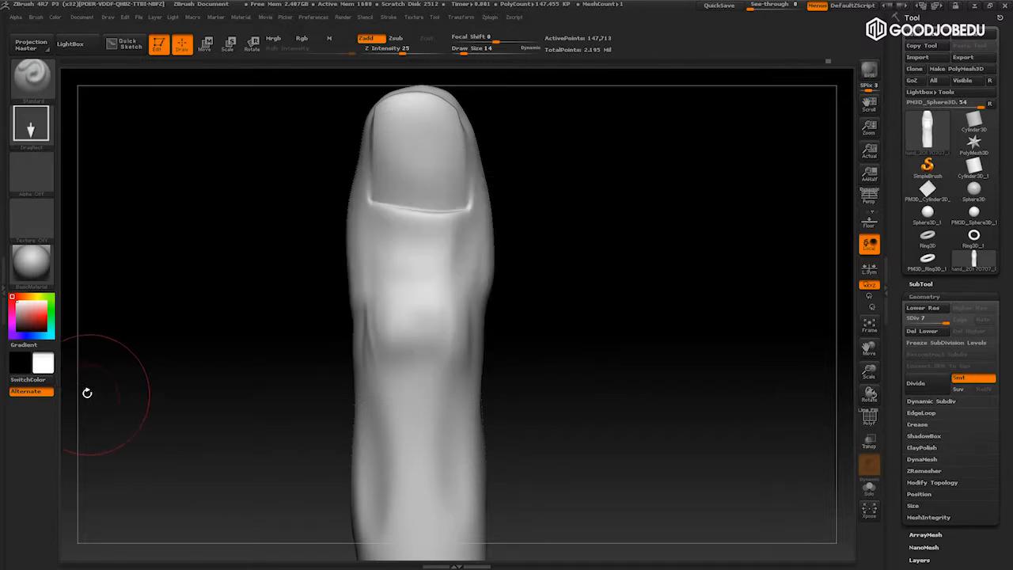
# Import the skin image 453d8b64684dac5b35b7f6d44598e1fe from the desktop's hand > alpha source folder as the brush alpha
pyautogui.click(40, 179)
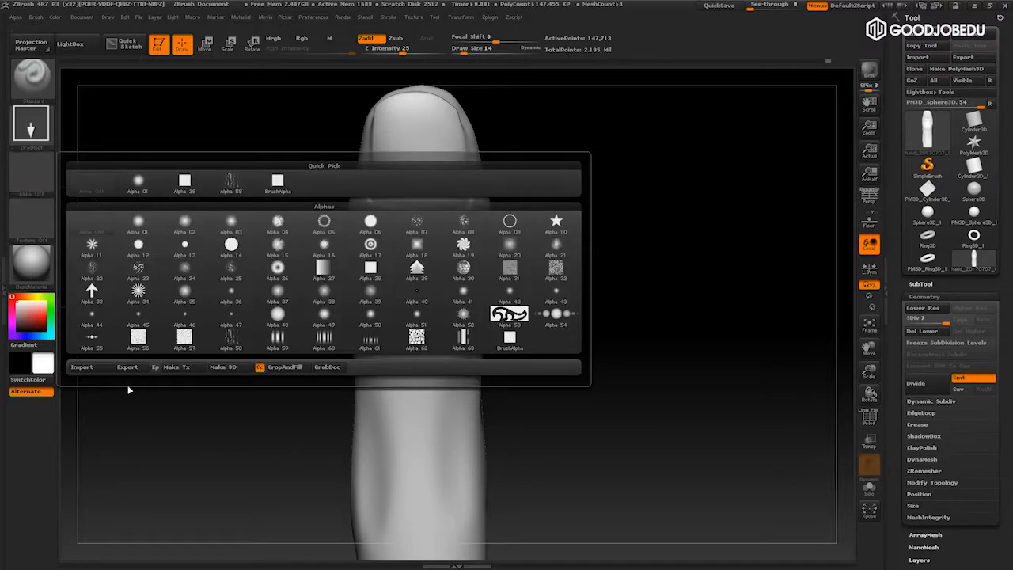
pyautogui.click(81, 367)
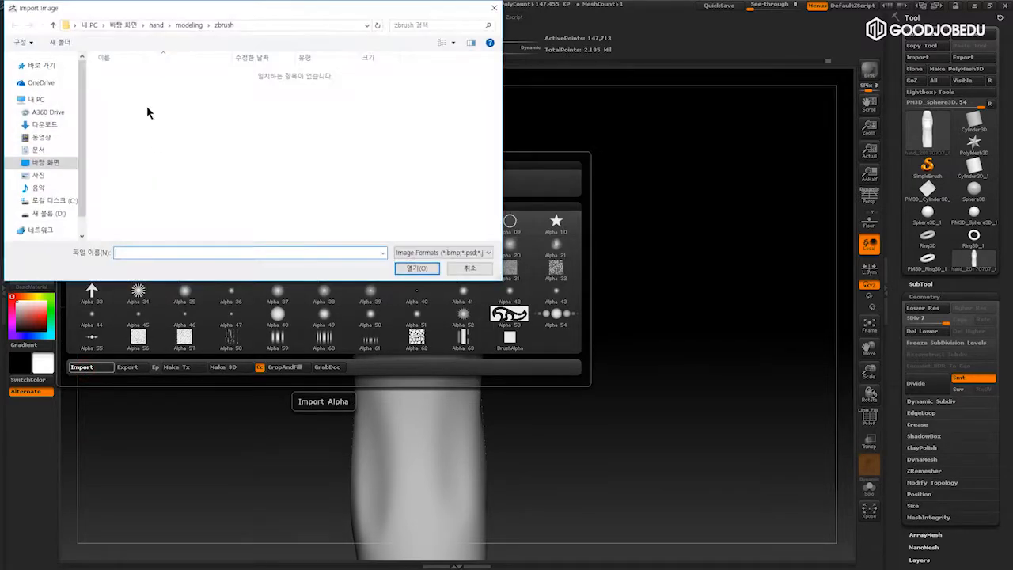
pyautogui.click(155, 26)
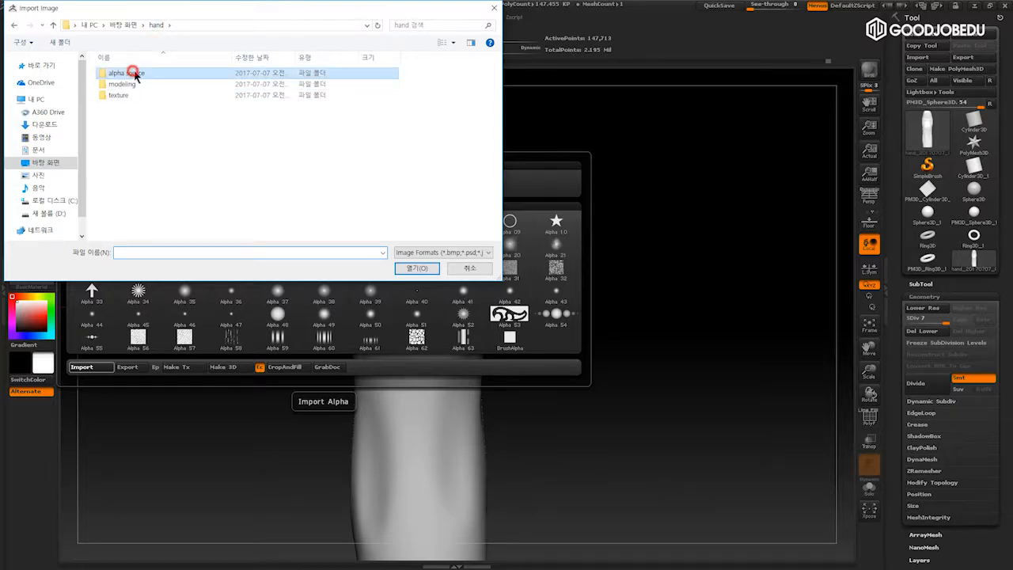
pyautogui.doubleClick(131, 73)
pyautogui.click(126, 93)
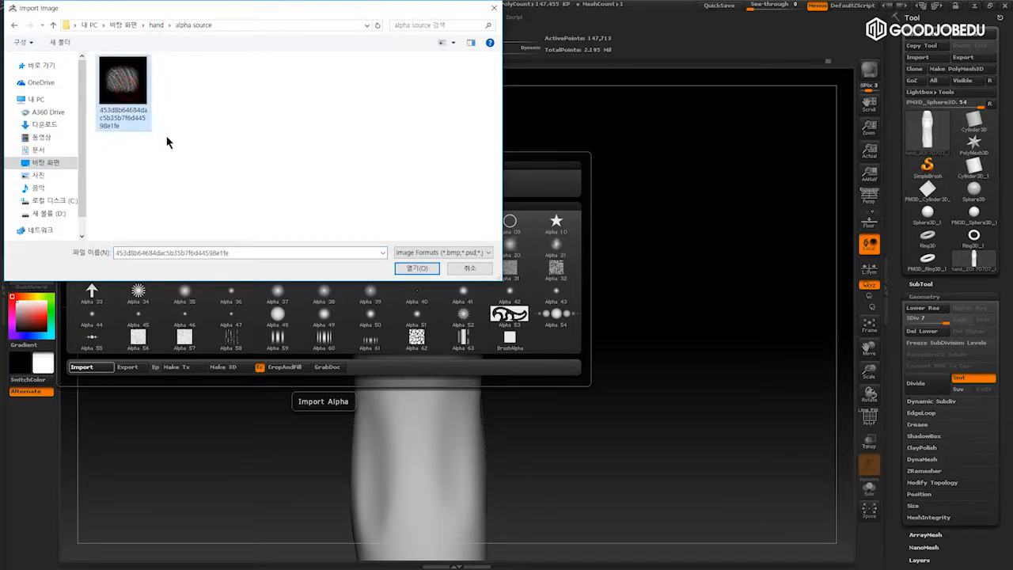
pyautogui.click(416, 267)
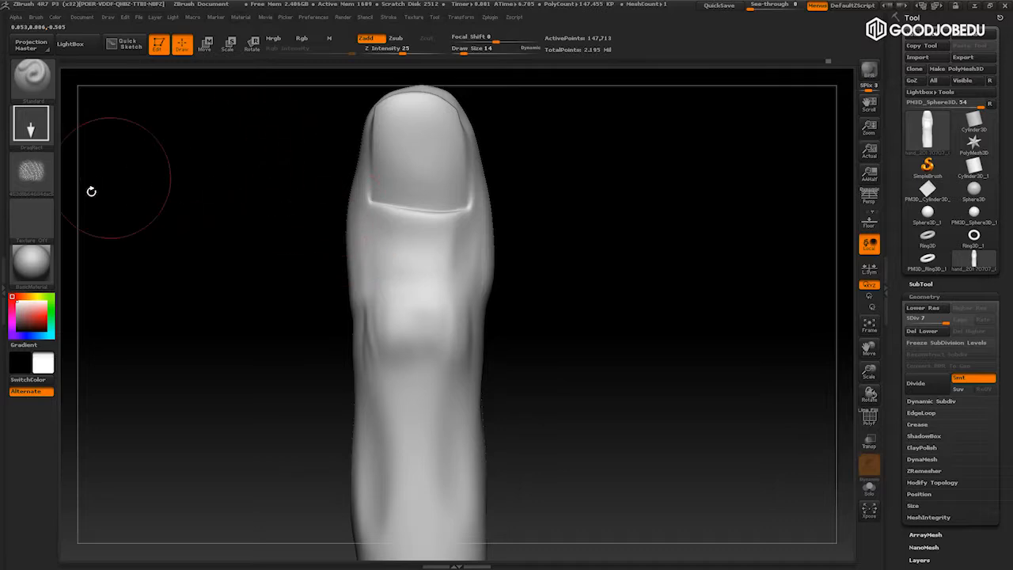
# Try a stamp of the skin alpha on the back of the finger's upper joint and undo it
pyautogui.moveTo(671, 305); pyautogui.dragTo(696, 294)
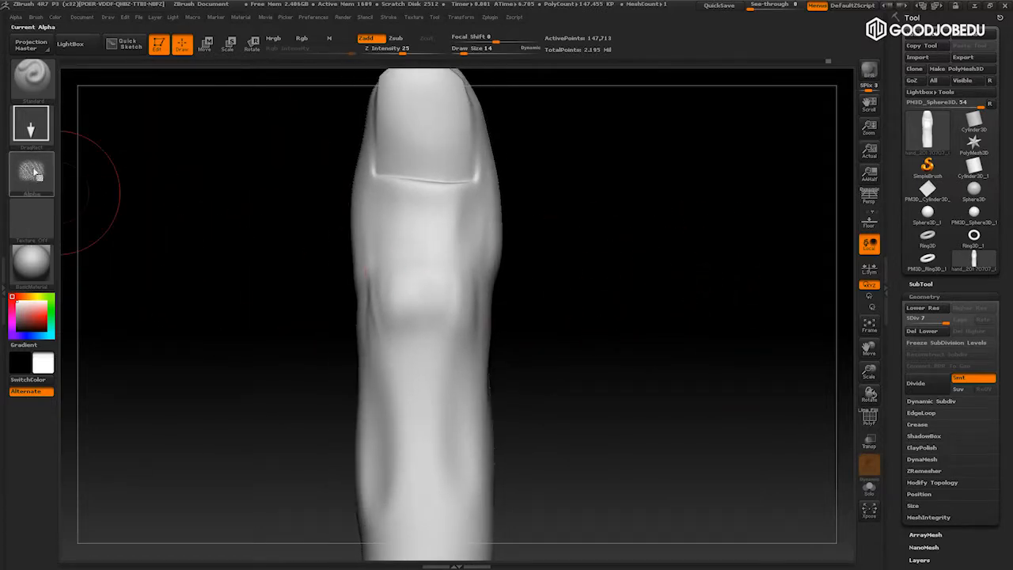
pyautogui.moveTo(588, 269); pyautogui.dragTo(606, 261)
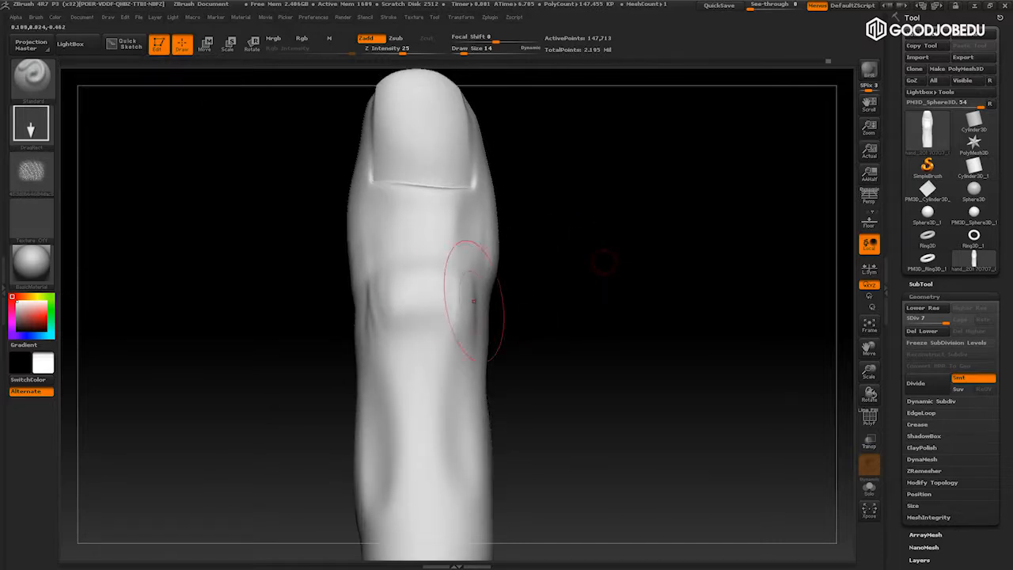
pyautogui.moveTo(423, 296)
pyautogui.mouseDown()
pyautogui.moveTo(424, 348)
pyautogui.moveTo(310, 346)
pyautogui.moveTo(274, 310)
pyautogui.moveTo(286, 294)
pyautogui.mouseUp()
pyautogui.hotkey('ctrl', 'z')
pyautogui.hotkey('ctrl', 'z')
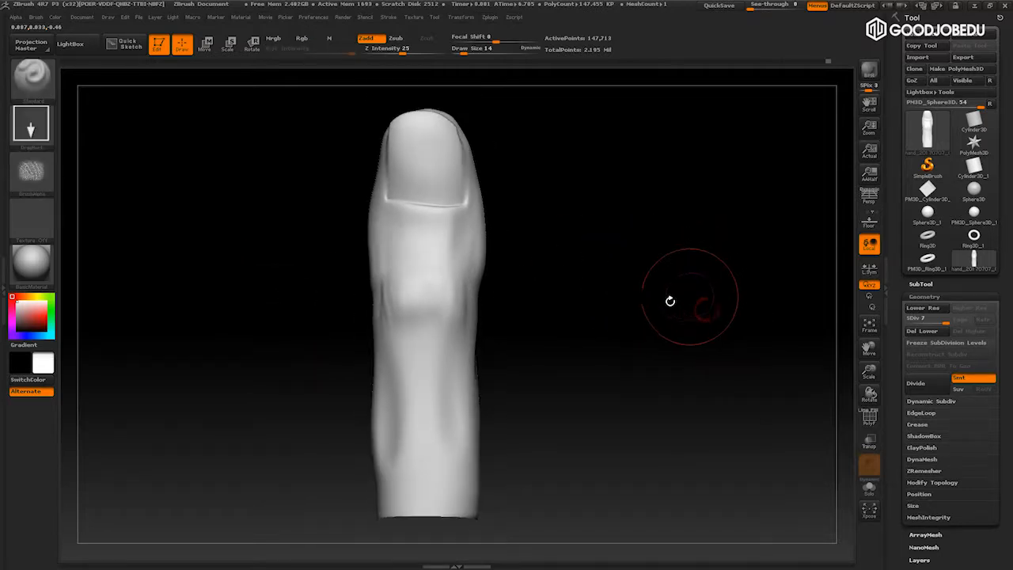
# Reduce the brush's Draw Size to 8 and set its Z Intensity to 10
pyautogui.press('[')
pyautogui.press('[')
pyautogui.press('[')
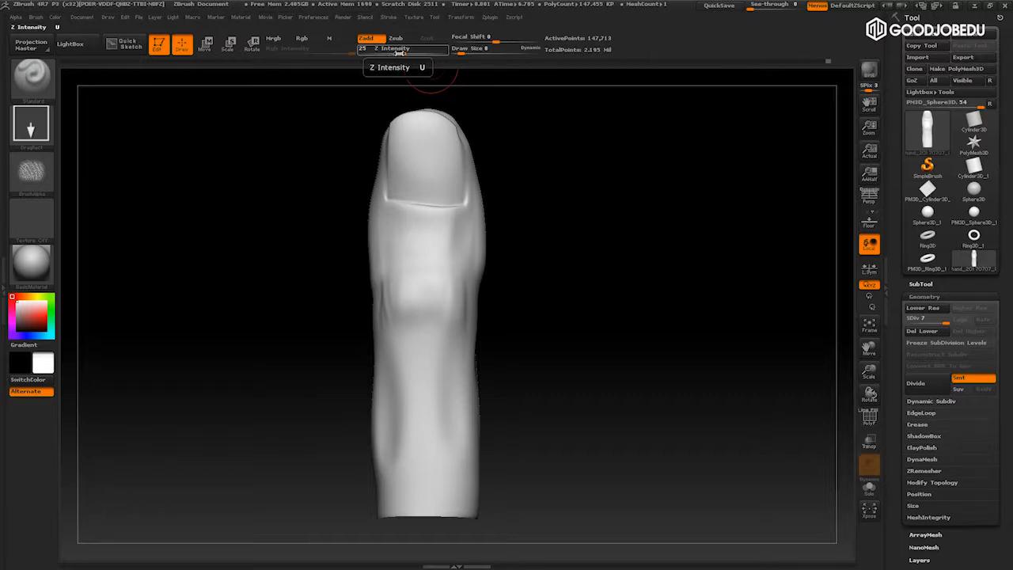
pyautogui.click(402, 50)
pyautogui.write('10')
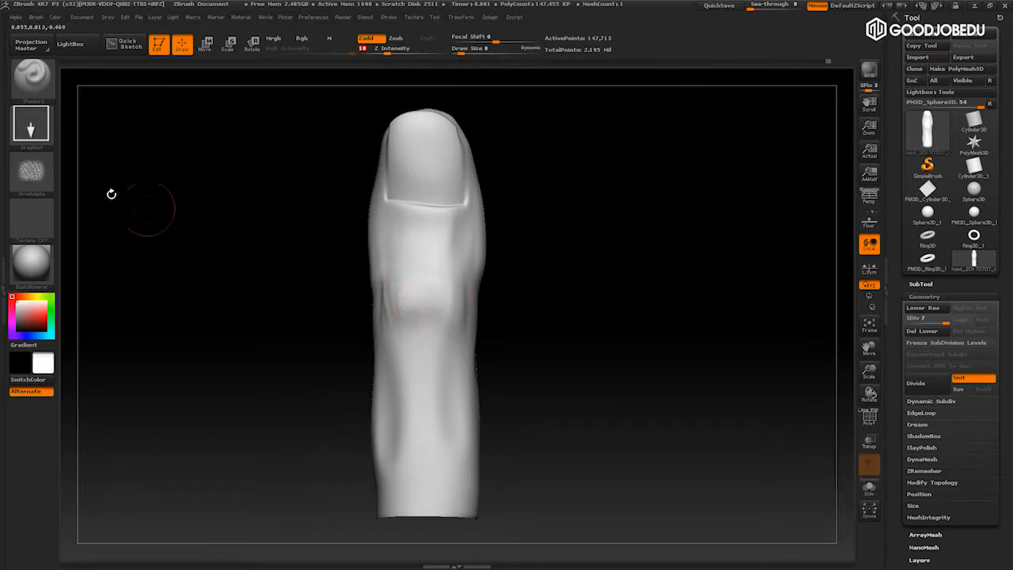
# Stamp the skin wrinkle alpha over the back of the finger's upper joint and along the side of the fingertip
pyautogui.moveTo(32, 175)
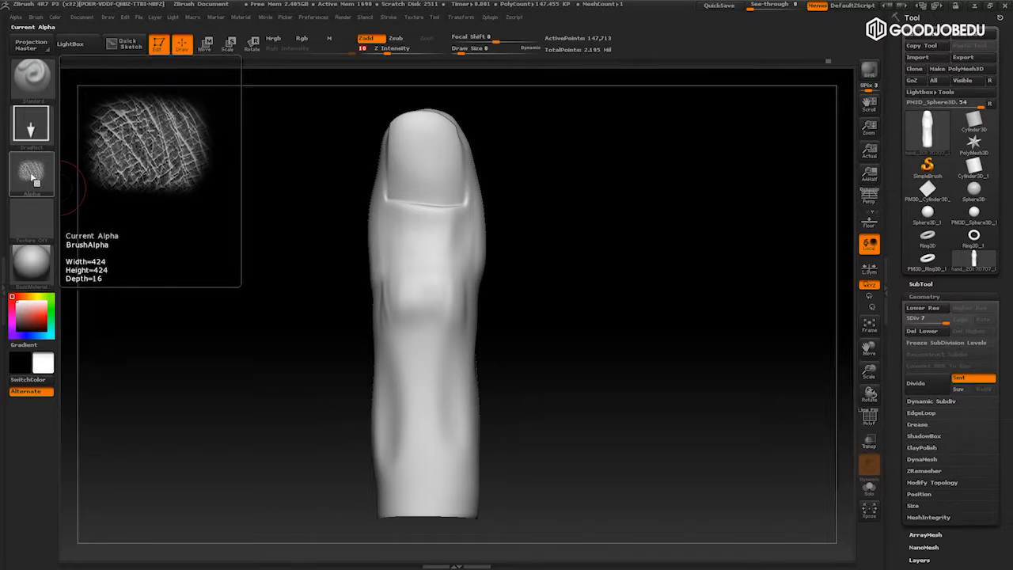
pyautogui.moveTo(623, 278)
pyautogui.mouseDown()
pyautogui.moveTo(627, 288)
pyautogui.moveTo(594, 301)
pyautogui.mouseUp()
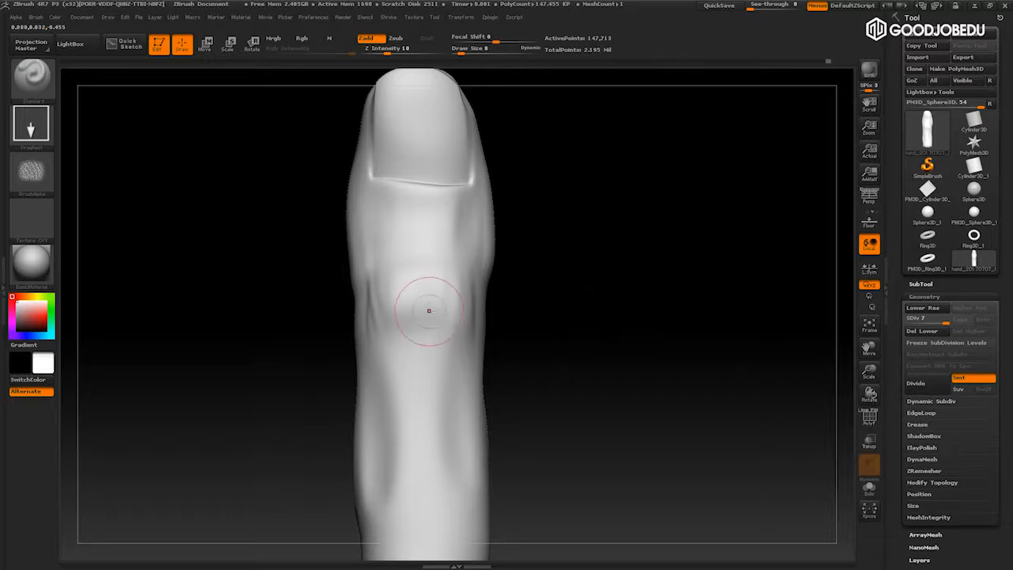
pyautogui.moveTo(425, 387)
pyautogui.mouseDown()
pyautogui.moveTo(292, 378)
pyautogui.moveTo(285, 321)
pyautogui.moveTo(277, 340)
pyautogui.moveTo(314, 324)
pyautogui.moveTo(296, 332)
pyautogui.mouseUp()
pyautogui.moveTo(589, 307)
pyautogui.mouseDown()
pyautogui.moveTo(610, 321)
pyautogui.moveTo(608, 353)
pyautogui.moveTo(631, 359)
pyautogui.moveTo(590, 324)
pyautogui.moveTo(625, 312)
pyautogui.moveTo(606, 317)
pyautogui.mouseUp()
pyautogui.press('shift')
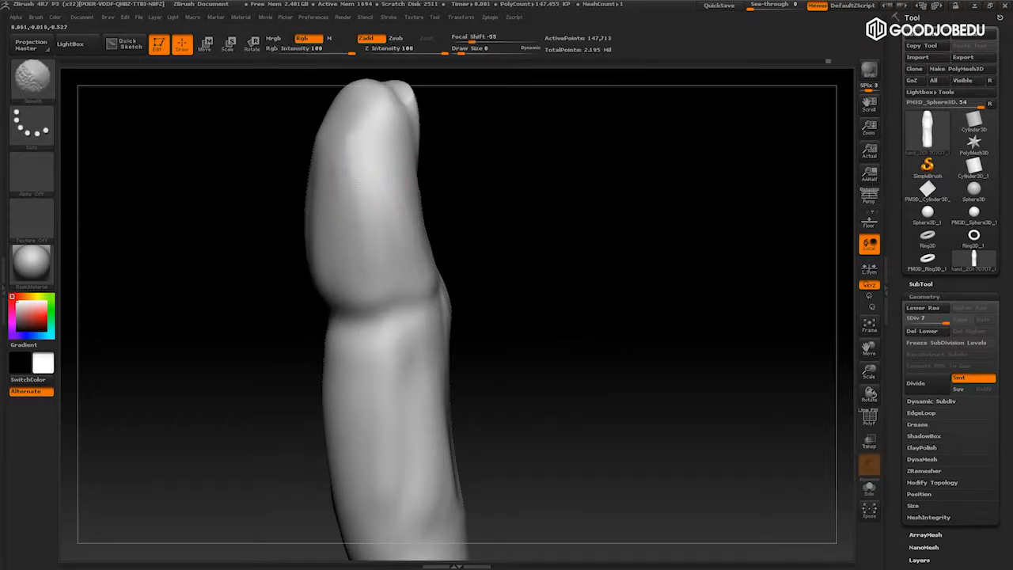
pyautogui.moveTo(538, 194); pyautogui.dragTo(502, 195)
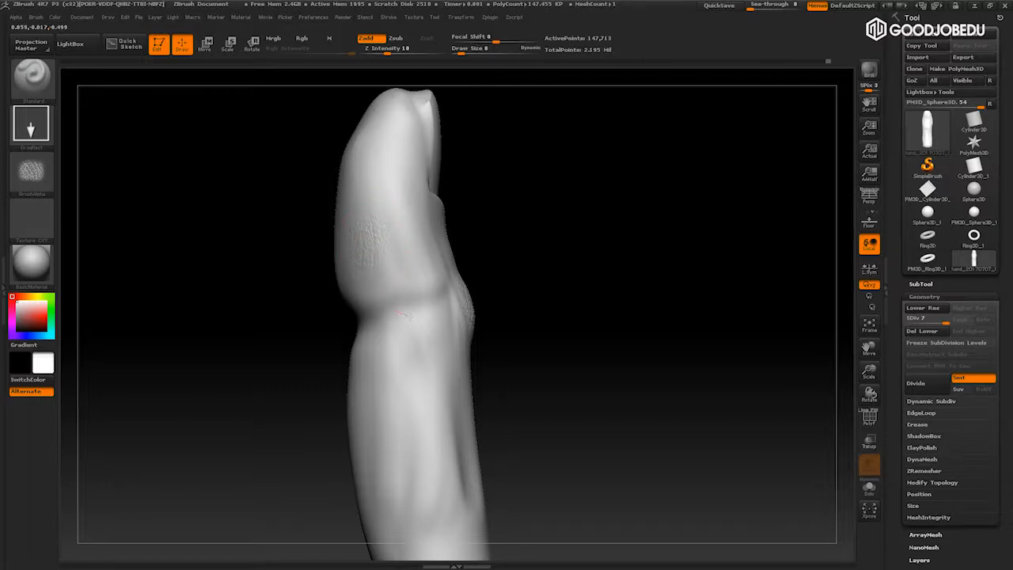
pyautogui.moveTo(667, 280)
pyautogui.mouseDown()
pyautogui.moveTo(644, 309)
pyautogui.moveTo(654, 271)
pyautogui.mouseUp()
pyautogui.moveTo(682, 286)
pyautogui.mouseDown()
pyautogui.moveTo(674, 296)
pyautogui.moveTo(692, 328)
pyautogui.moveTo(678, 287)
pyautogui.mouseUp()
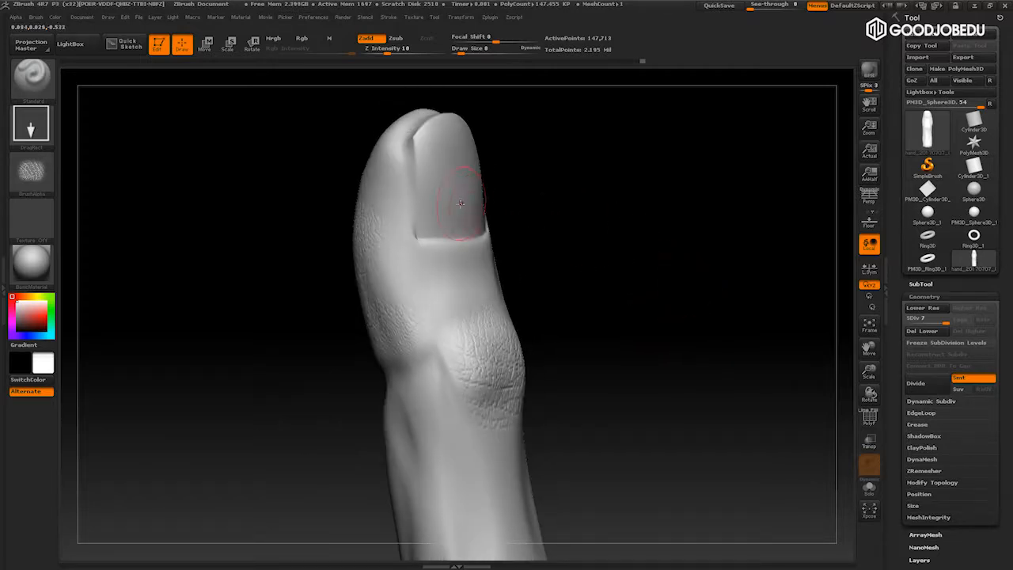
# Mask everything except the fingernail using the Move transpose mode, clear the mask and return to Draw mode
pyautogui.moveTo(469, 194); pyautogui.dragTo(552, 192)
pyautogui.moveTo(429, 139); pyautogui.dragTo(525, 197)
pyautogui.press('w')
pyautogui.keyDown('ctrl'); pyautogui.click(467, 176); pyautogui.keyUp('ctrl')
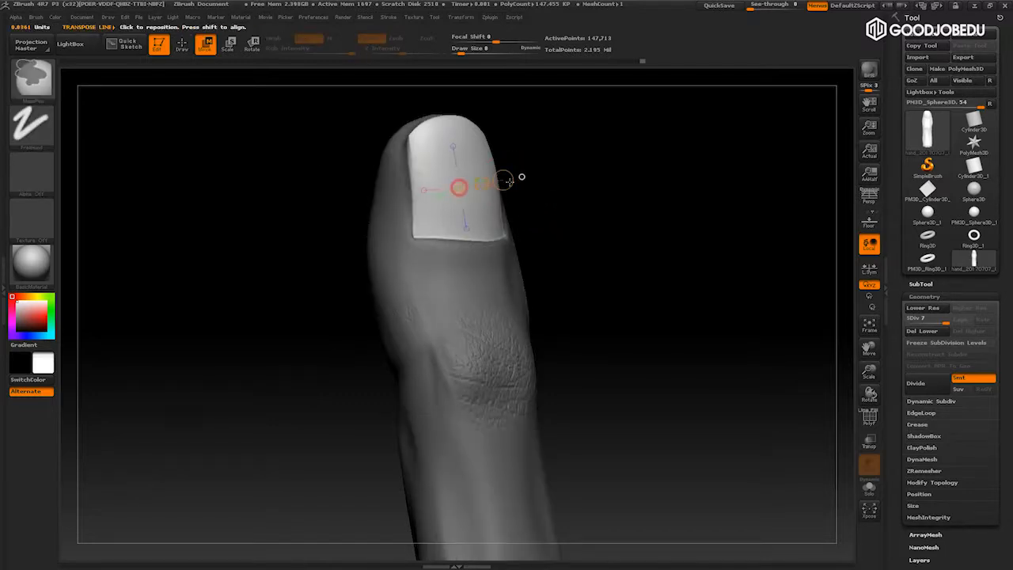
pyautogui.moveTo(594, 213); pyautogui.dragTo(617, 201)
pyautogui.moveTo(656, 233)
pyautogui.keyDown('ctrl'); pyautogui.mouseDown()
pyautogui.moveTo(702, 248)
pyautogui.moveTo(662, 198)
pyautogui.moveTo(684, 264)
pyautogui.moveTo(656, 265)
pyautogui.moveTo(728, 289)
pyautogui.mouseUp(); pyautogui.keyUp('ctrl')
pyautogui.press('q')
pyautogui.moveTo(751, 285)
pyautogui.mouseDown()
pyautogui.moveTo(680, 287)
pyautogui.moveTo(559, 209)
pyautogui.mouseUp()
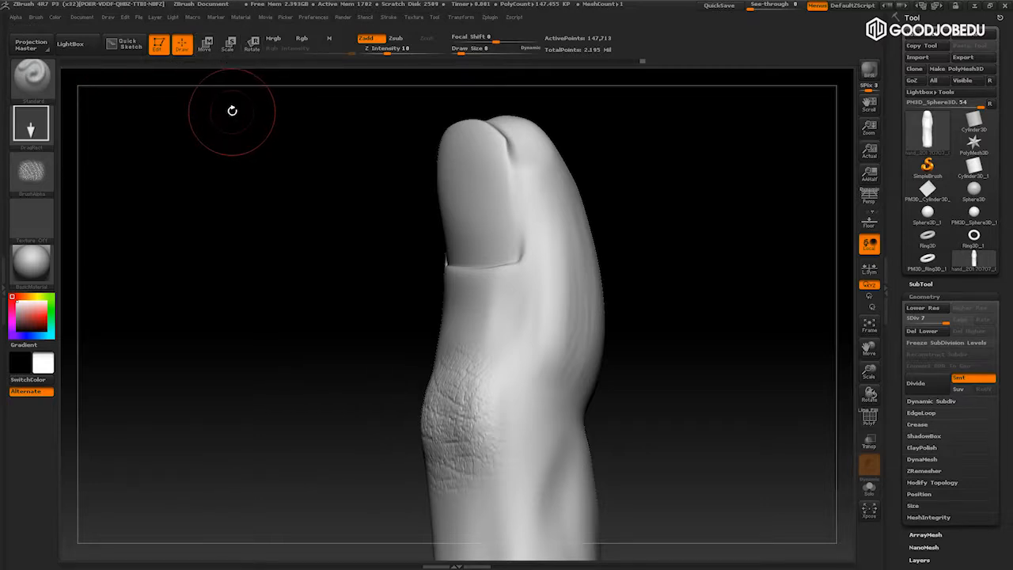
pyautogui.press('w')
pyautogui.press('e')
pyautogui.press('r')
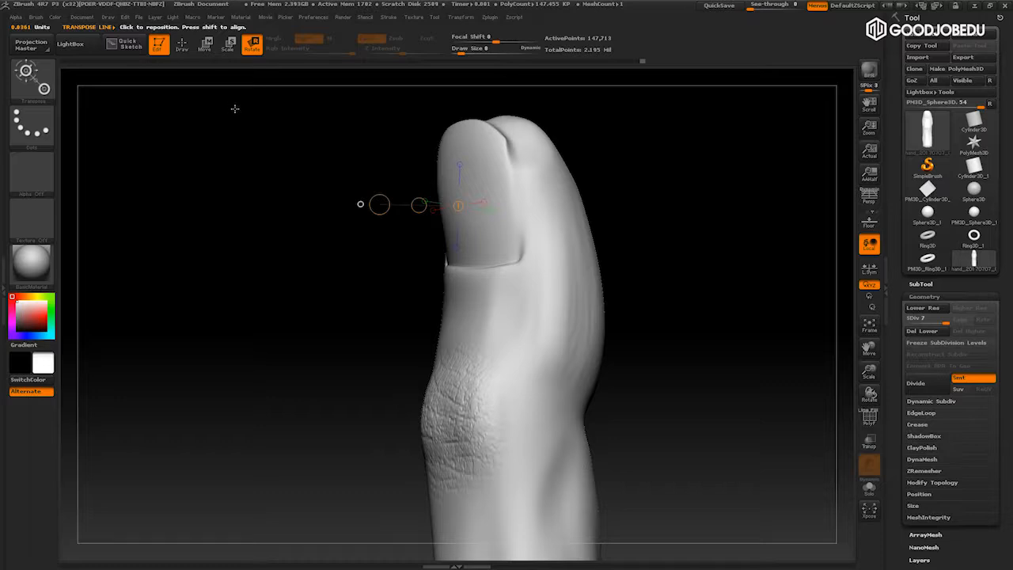
pyautogui.press('q')
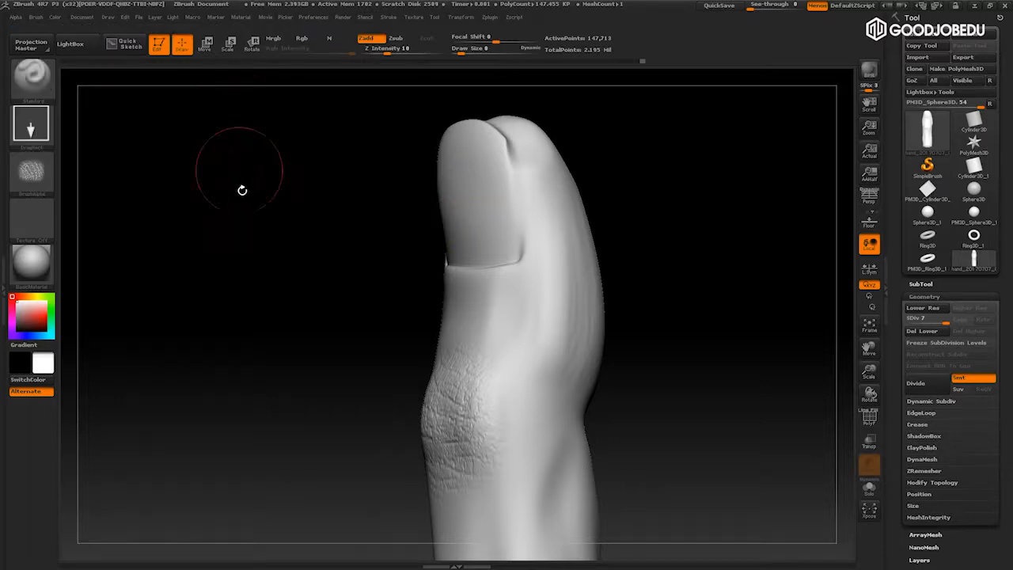
pyautogui.moveTo(242, 190); pyautogui.dragTo(256, 215)
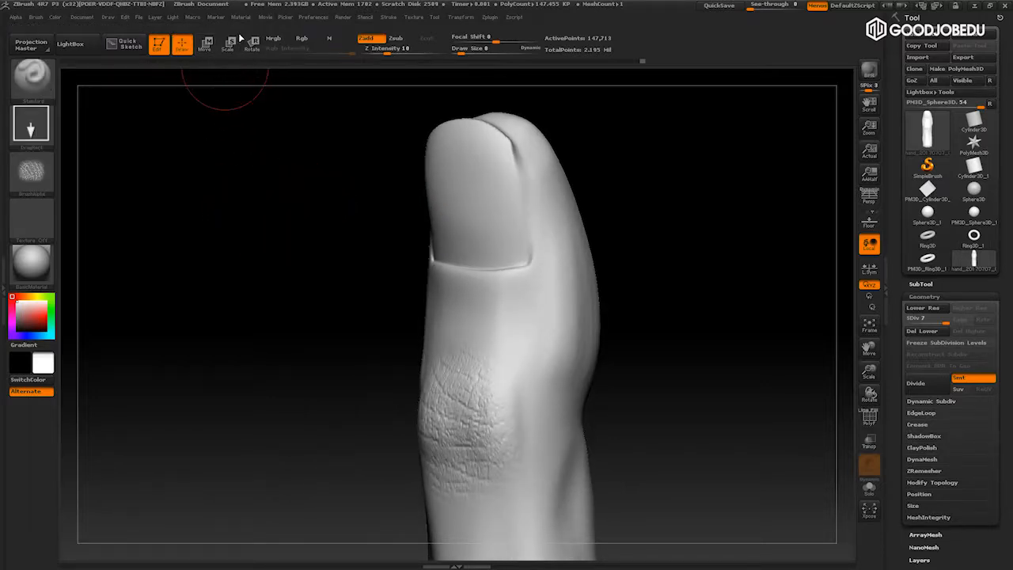
pyautogui.moveTo(268, 224); pyautogui.dragTo(283, 210)
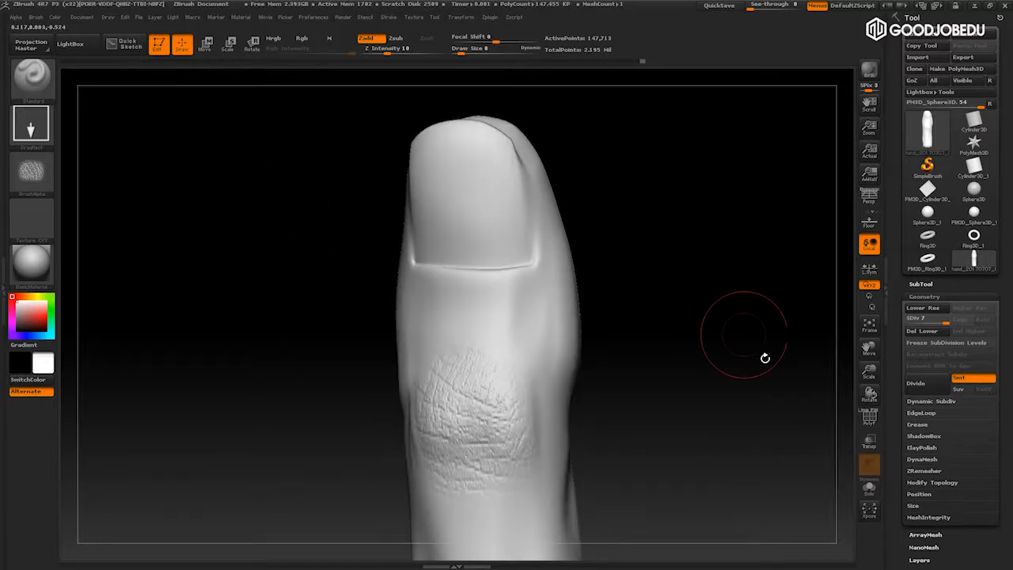
# Examine the isolated finger's polygroups with PolyFrame on, and turn PolyFrame off again
pyautogui.click(869, 417)
pyautogui.moveTo(776, 402); pyautogui.dragTo(780, 430)
pyautogui.keyDown('shift'); pyautogui.moveTo(739, 378); pyautogui.dragTo(728, 349); pyautogui.keyUp('shift')
pyautogui.moveTo(737, 352); pyautogui.dragTo(753, 399)
pyautogui.press('f')
pyautogui.click(865, 421)
pyautogui.moveTo(756, 438)
pyautogui.keyDown('alt'); pyautogui.mouseDown()
pyautogui.moveTo(725, 375)
pyautogui.moveTo(752, 419)
pyautogui.mouseUp(); pyautogui.keyUp('alt')
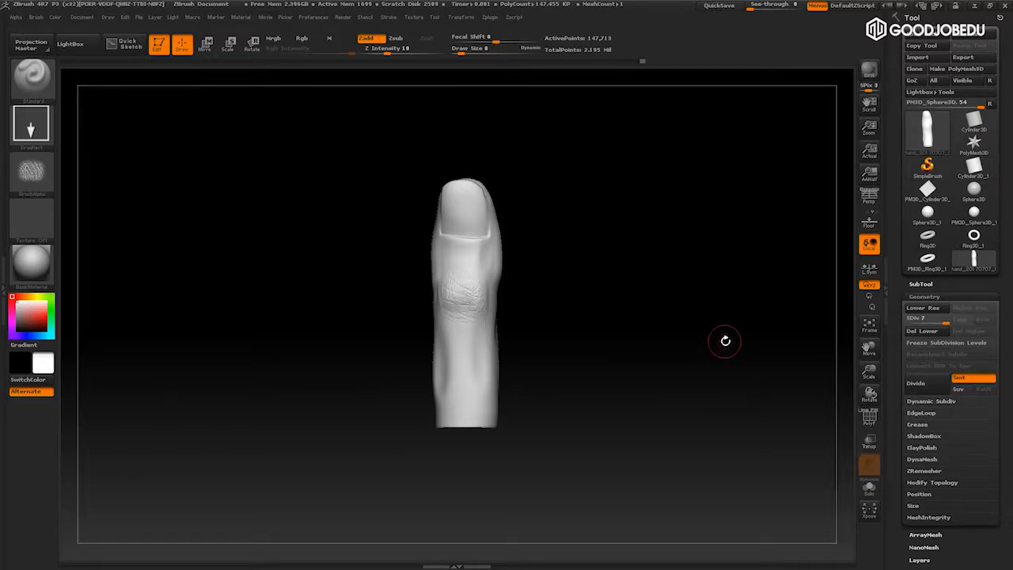
pyautogui.moveTo(721, 356); pyautogui.dragTo(737, 366)
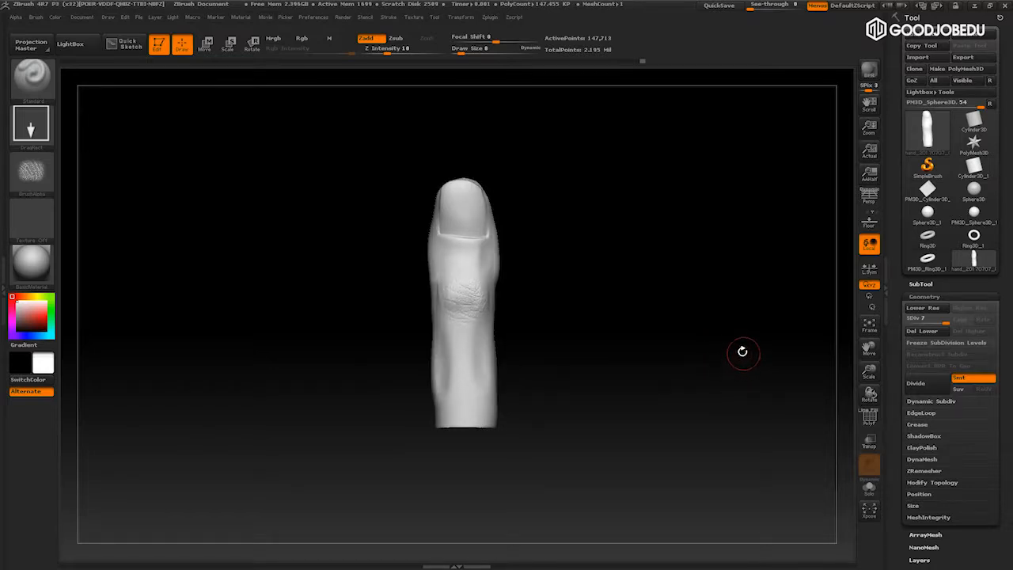
# Unhide the rest of the hand and set the mesh to subdivision level 5
pyautogui.keyDown('ctrl'); pyautogui.keyDown('shift'); pyautogui.click(746, 348); pyautogui.keyUp('shift'); pyautogui.keyUp('ctrl')
pyautogui.keyDown('alt'); pyautogui.moveTo(759, 375); pyautogui.dragTo(730, 342); pyautogui.keyUp('alt')
pyautogui.keyDown('alt'); pyautogui.moveTo(744, 416); pyautogui.dragTo(740, 349); pyautogui.keyUp('alt')
pyautogui.hotkey('shift', 'd')
pyautogui.hotkey('shift', 'd')
pyautogui.hotkey('shift', 'd')
pyautogui.hotkey('shift', 'd')
pyautogui.press('d')
pyautogui.press('d')
pyautogui.moveTo(695, 368); pyautogui.dragTo(760, 301)
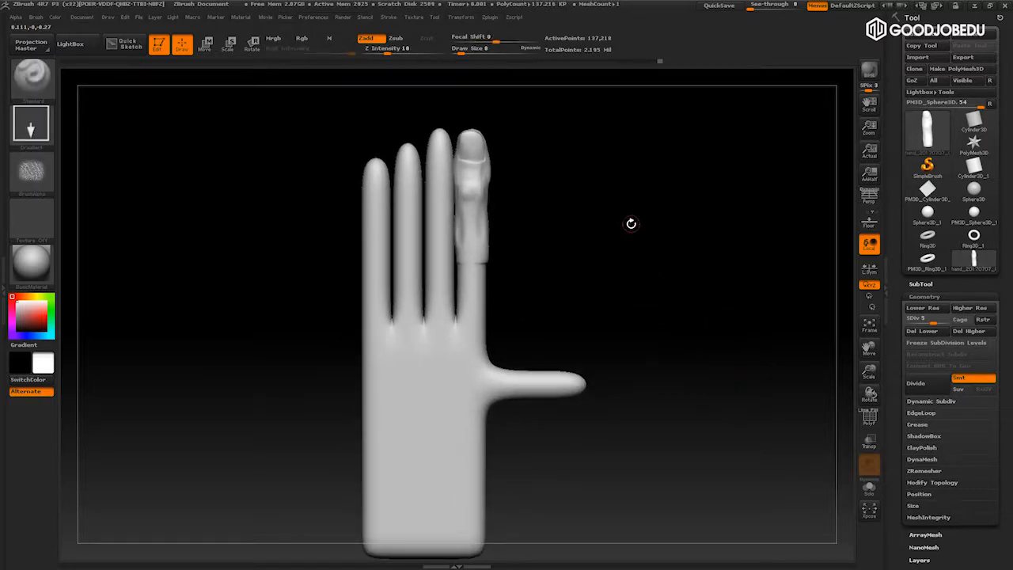
# Raise the whole hand back to its highest subdivision level, 7, with the index finger in close view
pyautogui.moveTo(632, 212); pyautogui.dragTo(649, 262)
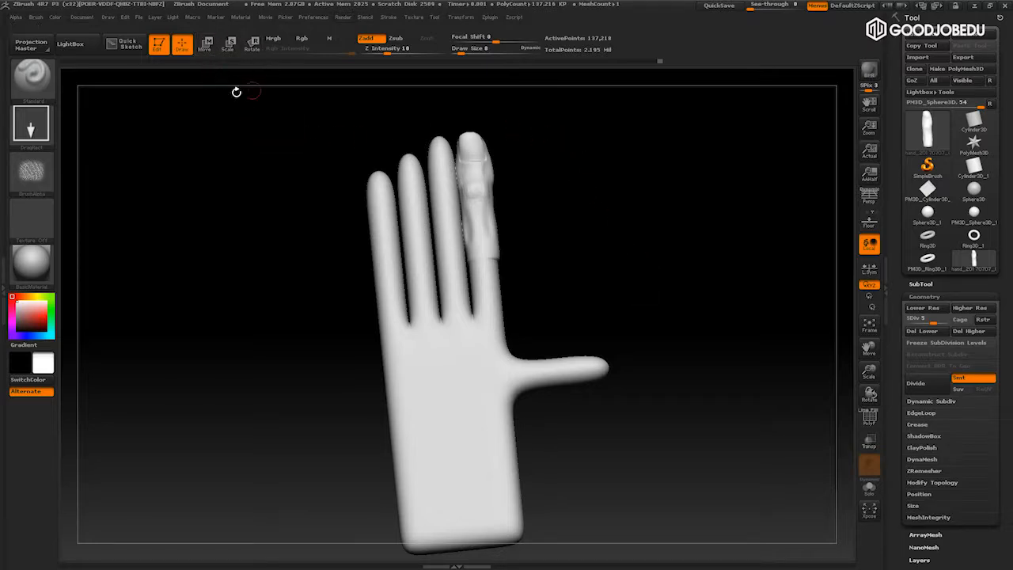
pyautogui.moveTo(681, 219)
pyautogui.mouseDown()
pyautogui.moveTo(623, 240)
pyautogui.moveTo(660, 236)
pyautogui.moveTo(720, 255)
pyautogui.moveTo(740, 281)
pyautogui.mouseUp()
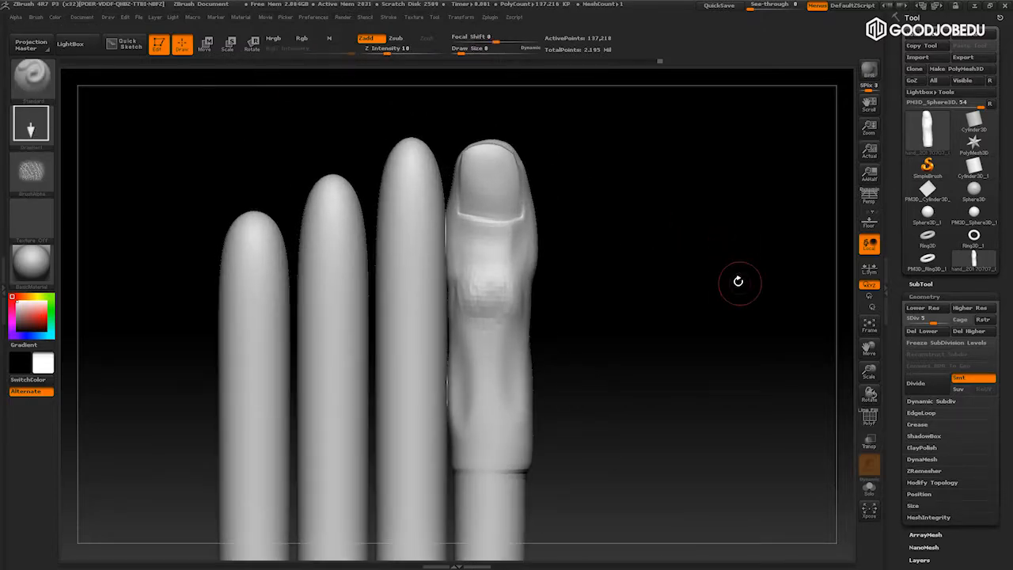
pyautogui.press('d')
pyautogui.keyDown('alt'); pyautogui.moveTo(729, 274); pyautogui.dragTo(706, 162); pyautogui.keyUp('alt')
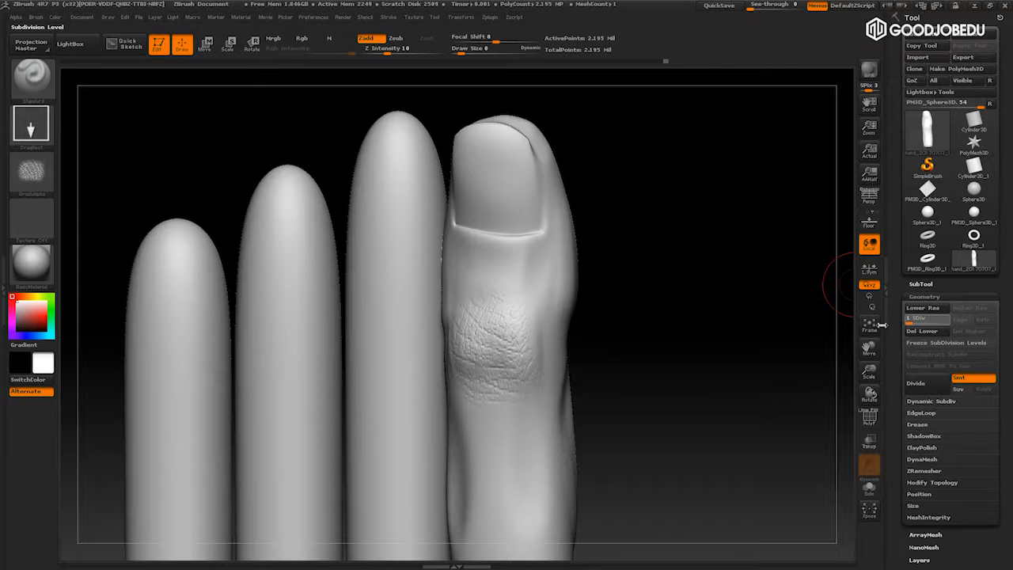
# Compare the whole hand at its lowest subdivision level, 1, and its highest, 7
pyautogui.hotkey('shift', 'd')
pyautogui.moveTo(927, 136)
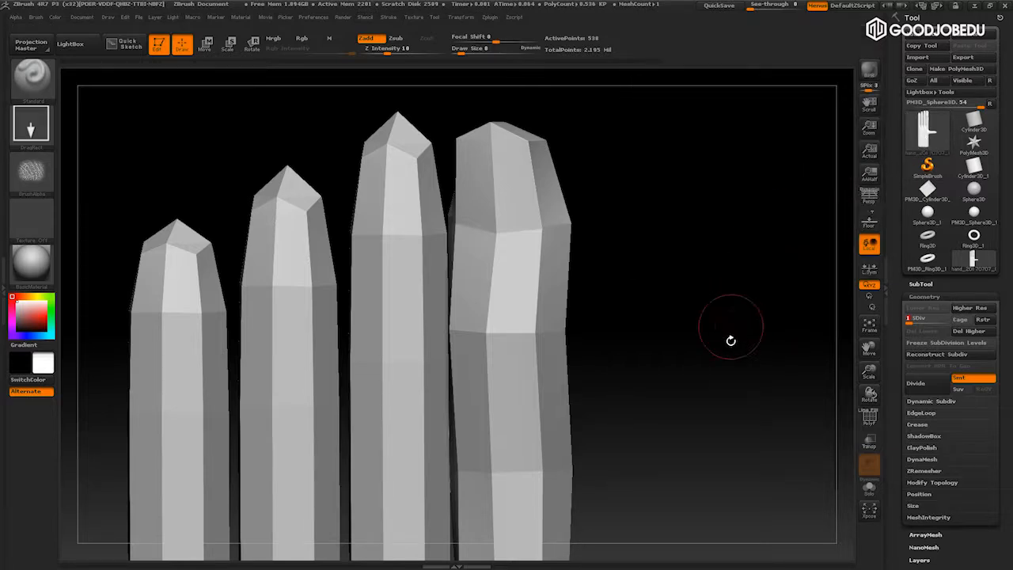
pyautogui.press('f')
pyautogui.keyDown('alt'); pyautogui.moveTo(718, 241); pyautogui.dragTo(746, 283); pyautogui.keyUp('alt')
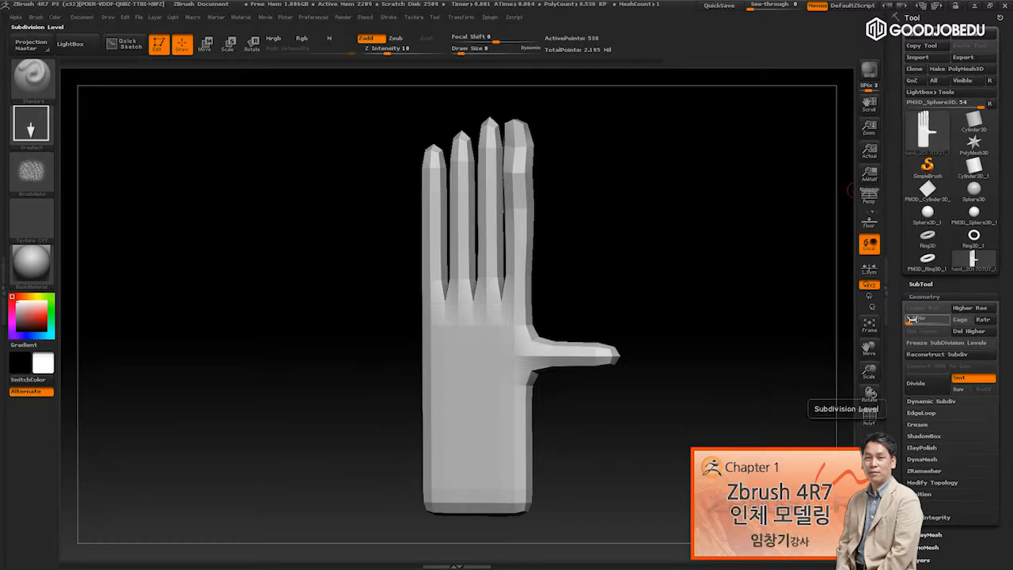
pyautogui.moveTo(915, 318); pyautogui.dragTo(948, 313)
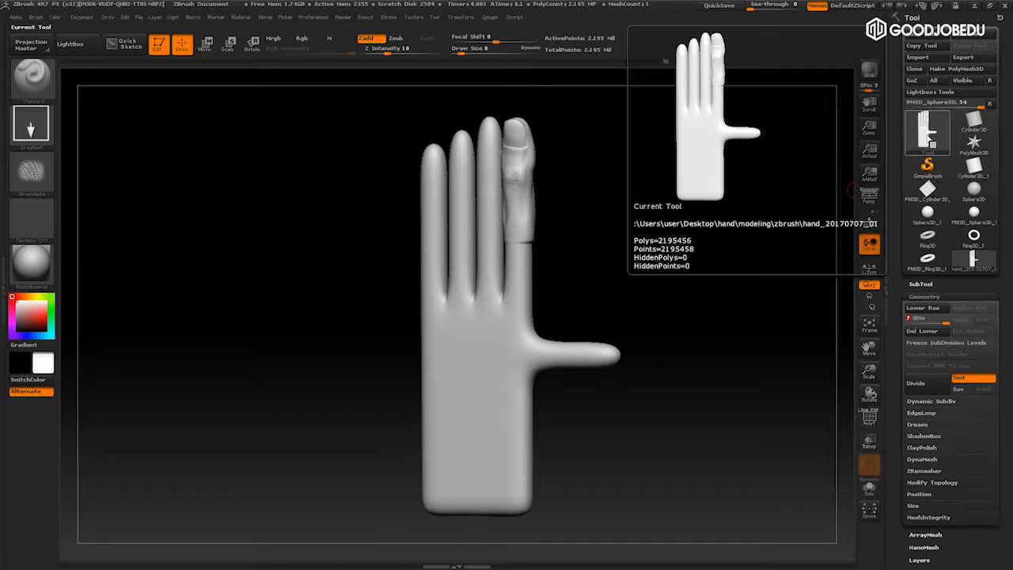
# Turn off the Standard brush's alpha and switch its stroke type to Dots for work on the index finger
pyautogui.keyDown('alt'); pyautogui.moveTo(726, 260); pyautogui.dragTo(779, 396); pyautogui.keyUp('alt')
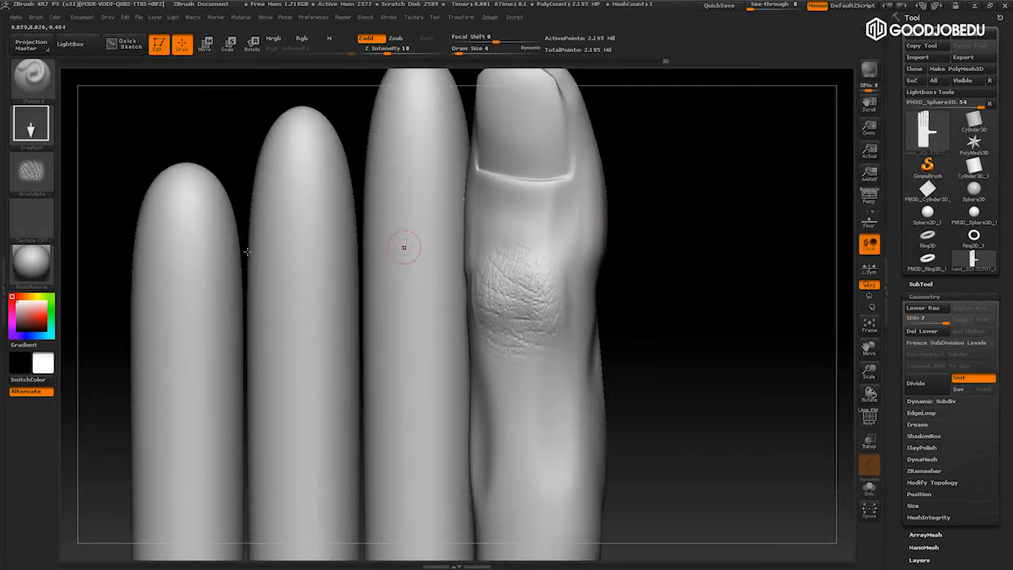
pyautogui.click(31, 174)
pyautogui.click(95, 182)
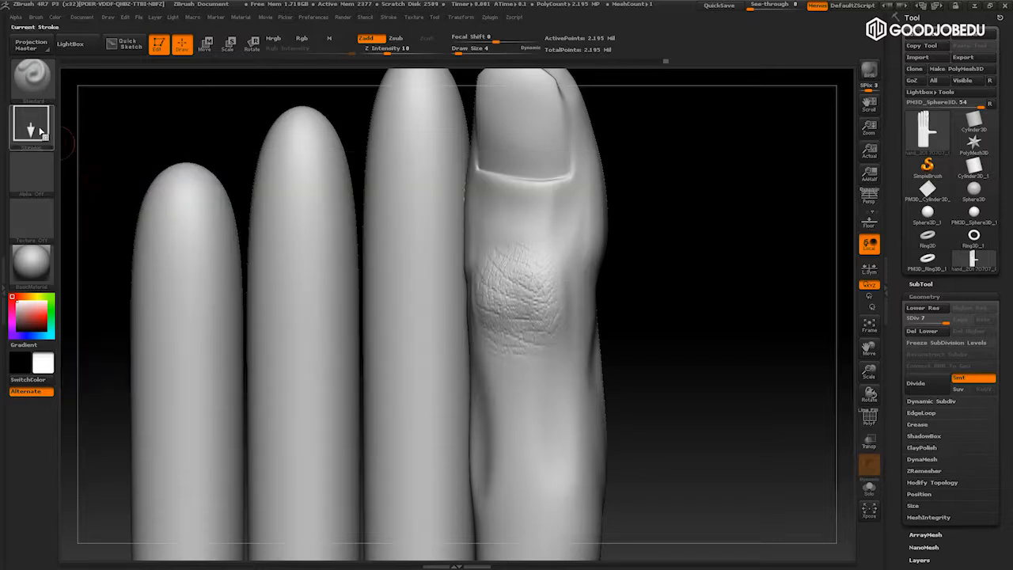
pyautogui.click(35, 128)
pyautogui.click(92, 136)
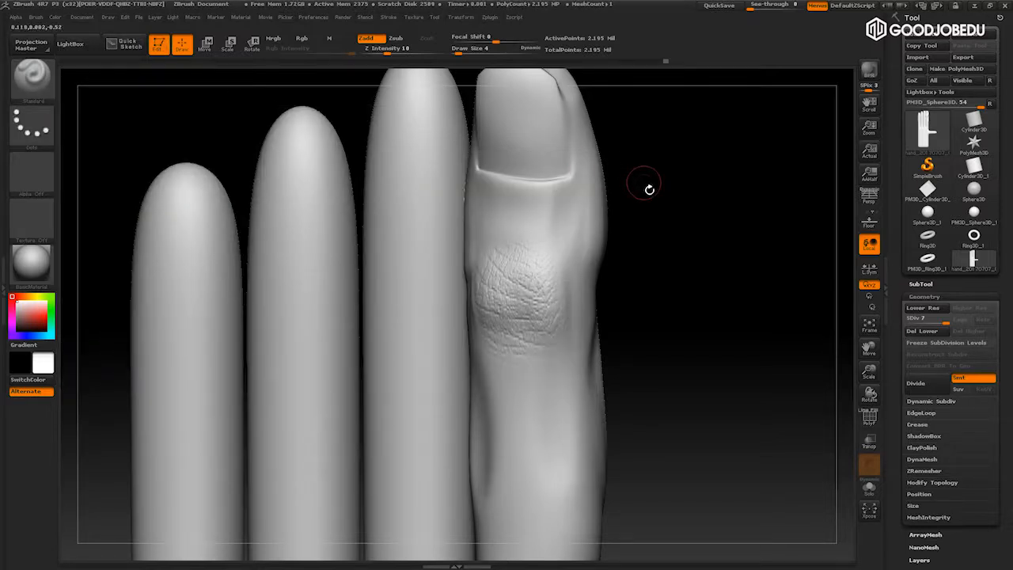
pyautogui.moveTo(613, 201); pyautogui.dragTo(738, 182)
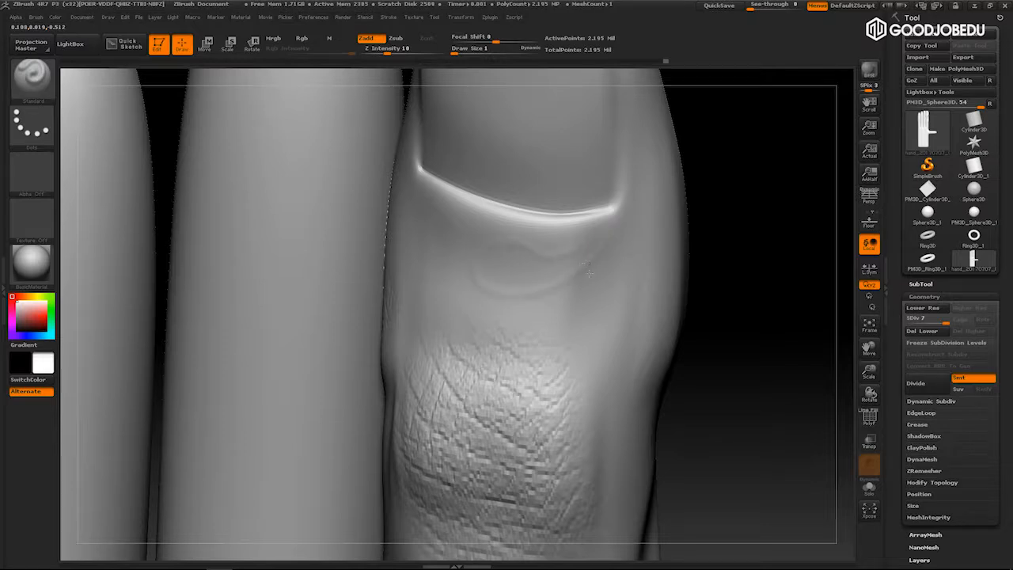
# Turn on PolyFrame for the hand and lower the mesh to subdivision level 3
pyautogui.keyDown('alt'); pyautogui.moveTo(773, 274); pyautogui.dragTo(718, 283); pyautogui.keyUp('alt')
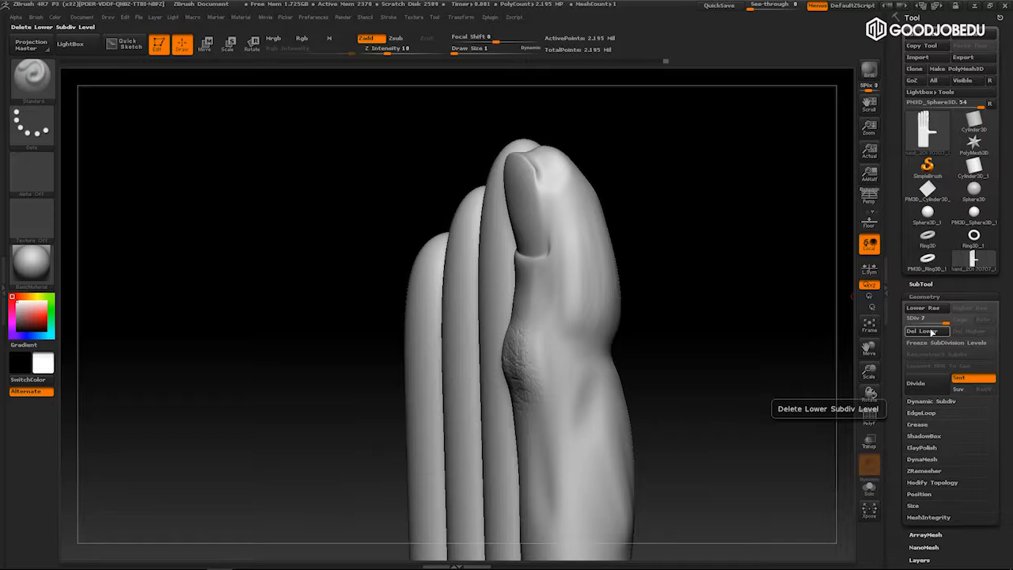
pyautogui.moveTo(786, 341); pyautogui.dragTo(766, 162)
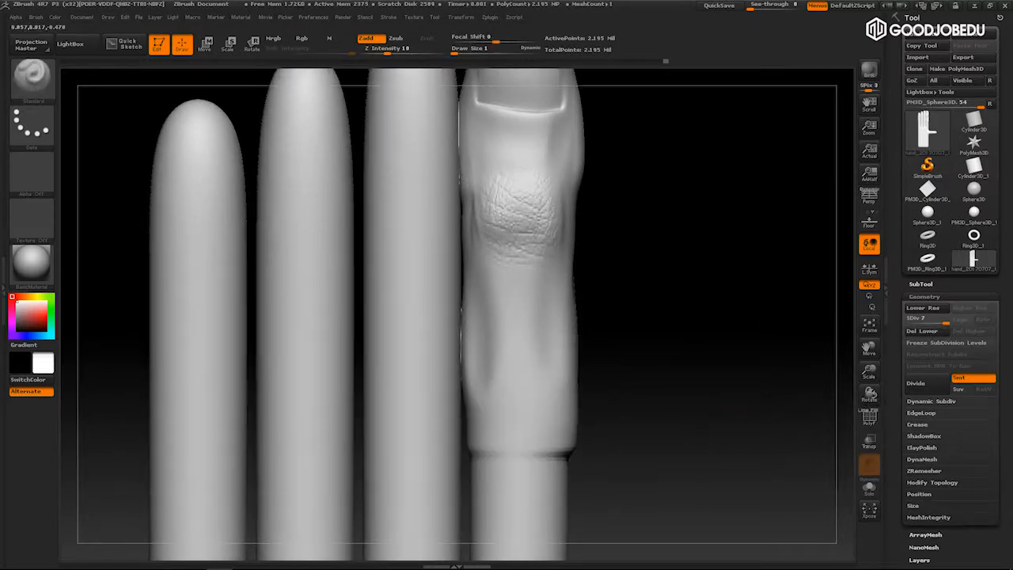
pyautogui.keyDown('alt'); pyautogui.moveTo(710, 331); pyautogui.dragTo(678, 228); pyautogui.keyUp('alt')
pyautogui.keyDown('alt'); pyautogui.moveTo(706, 301); pyautogui.dragTo(719, 330); pyautogui.keyUp('alt')
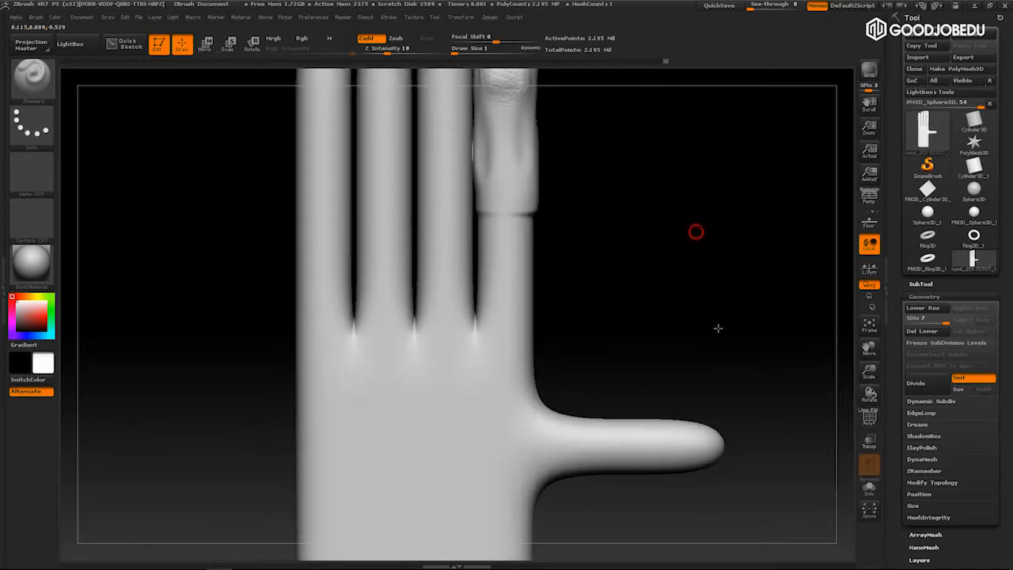
pyautogui.keyDown('alt'); pyautogui.moveTo(690, 227); pyautogui.dragTo(633, 166); pyautogui.keyUp('alt')
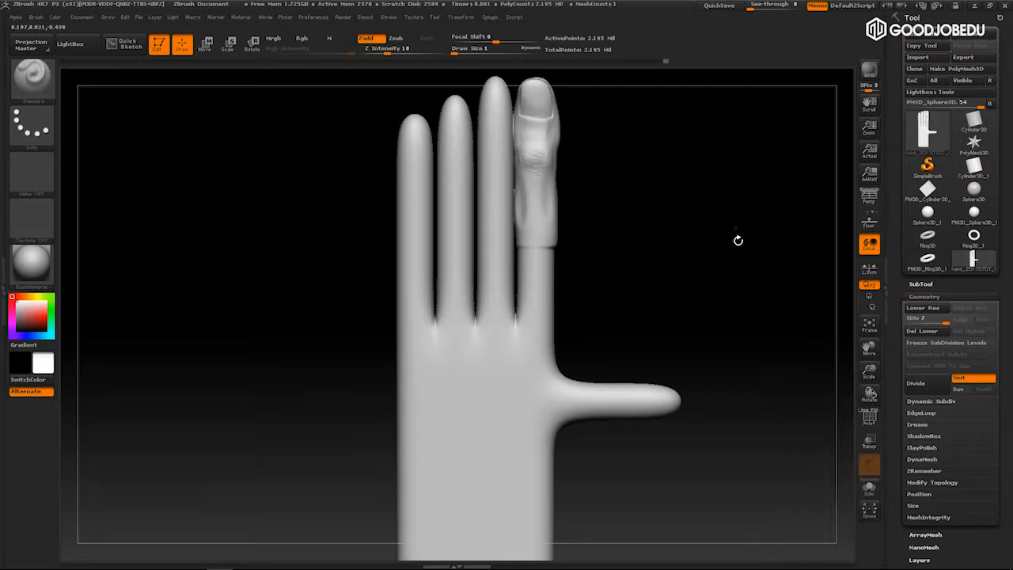
pyautogui.hotkey('shift', 'f')
pyautogui.keyDown('shift'); pyautogui.moveTo(746, 301); pyautogui.dragTo(745, 247); pyautogui.keyUp('shift')
pyautogui.hotkey('shift', 'd')
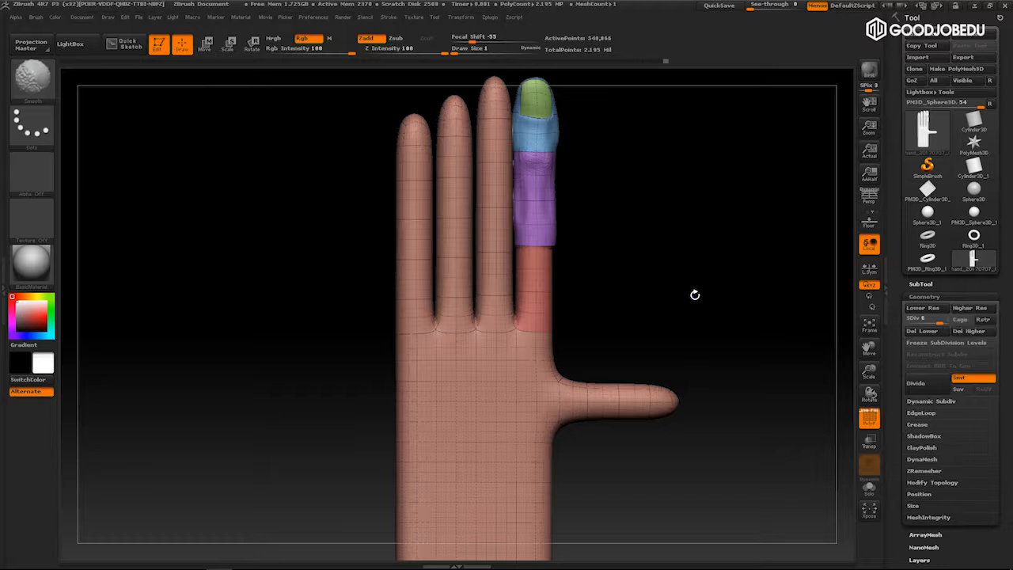
pyautogui.hotkey('shift', 'd')
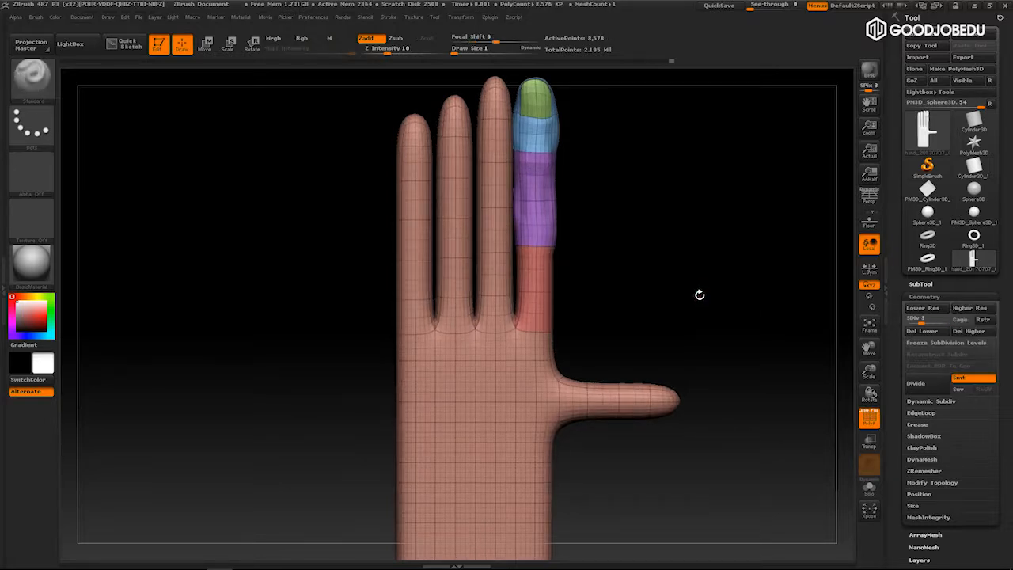
# Isolate the index finger's tip, middle and base polygroups and the rest of the hand one at a time, unhiding the full mesh after each
pyautogui.hotkey('ctrl', 'shift')
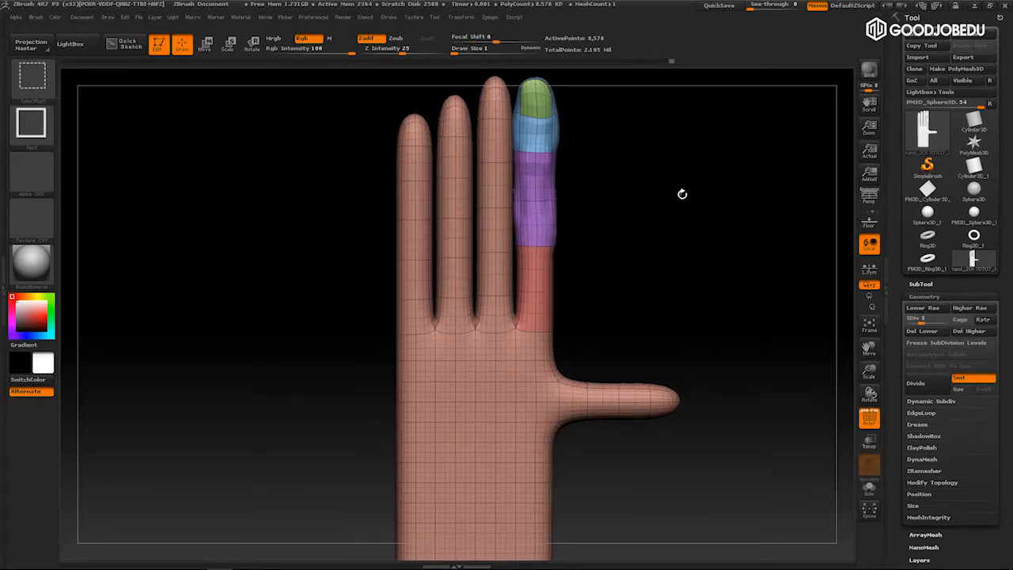
pyautogui.hotkey('ctrl', 'shift')
pyautogui.hotkey('ctrl', 'shift')
pyautogui.keyDown('ctrl'); pyautogui.keyDown('shift'); pyautogui.click(543, 135); pyautogui.keyUp('shift'); pyautogui.keyUp('ctrl')
pyautogui.keyDown('ctrl'); pyautogui.keyDown('shift'); pyautogui.moveTo(628, 124); pyautogui.dragTo(738, 278); pyautogui.keyUp('shift'); pyautogui.keyUp('ctrl')
pyautogui.keyDown('ctrl'); pyautogui.keyDown('shift'); pyautogui.click(549, 193); pyautogui.keyUp('shift'); pyautogui.keyUp('ctrl')
pyautogui.keyDown('ctrl'); pyautogui.keyDown('shift'); pyautogui.click(660, 277); pyautogui.keyUp('shift'); pyautogui.keyUp('ctrl')
pyautogui.keyDown('ctrl'); pyautogui.keyDown('shift'); pyautogui.click(541, 296); pyautogui.keyUp('shift'); pyautogui.keyUp('ctrl')
pyautogui.keyDown('ctrl'); pyautogui.keyDown('shift'); pyautogui.click(657, 267); pyautogui.keyUp('shift'); pyautogui.keyUp('ctrl')
pyautogui.keyDown('ctrl'); pyautogui.keyDown('shift'); pyautogui.click(591, 391); pyautogui.keyUp('shift'); pyautogui.keyUp('ctrl')
pyautogui.keyDown('ctrl'); pyautogui.keyDown('shift'); pyautogui.click(692, 294); pyautogui.keyUp('shift'); pyautogui.keyUp('ctrl')
pyautogui.moveTo(731, 272)
pyautogui.keyDown('alt'); pyautogui.mouseDown()
pyautogui.moveTo(736, 289)
pyautogui.moveTo(724, 262)
pyautogui.moveTo(726, 290)
pyautogui.moveTo(740, 271)
pyautogui.moveTo(730, 231)
pyautogui.moveTo(722, 298)
pyautogui.moveTo(764, 315)
pyautogui.moveTo(762, 323)
pyautogui.moveTo(771, 292)
pyautogui.moveTo(784, 293)
pyautogui.mouseUp(); pyautogui.keyUp('alt')
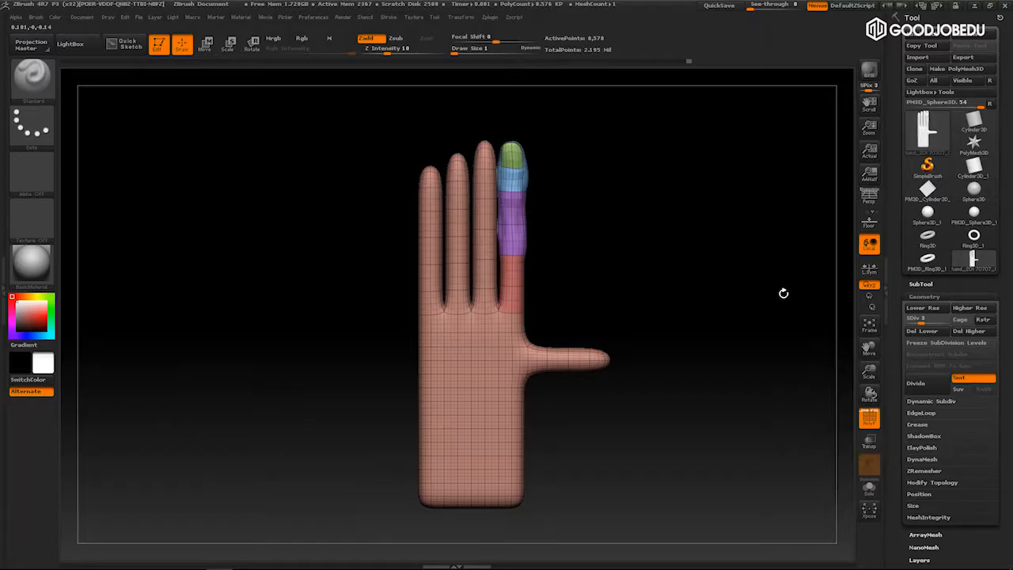